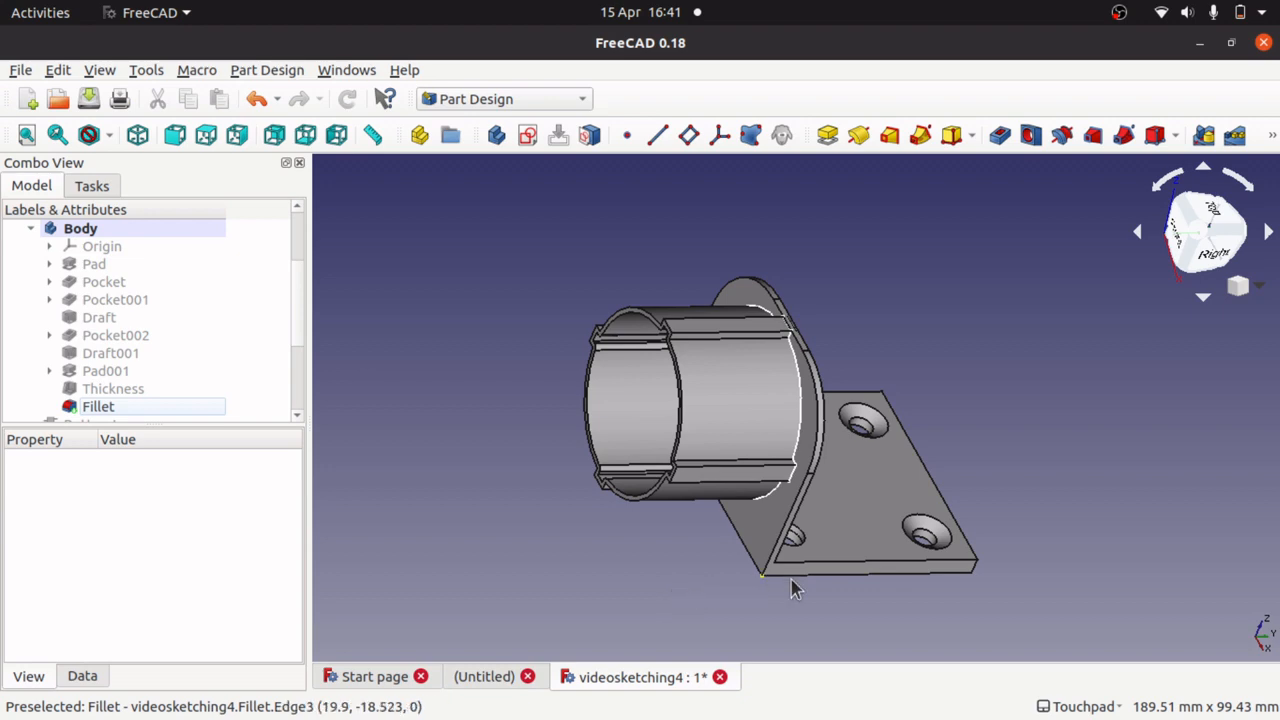
Show the Body's origin planes and axes, and examine how the YZ plane lies relative to the bracket's base plate.
{"action": "left_click_drag", "start_coordinate": [850, 603], "coordinate": [615, 505], "text": "shift"}
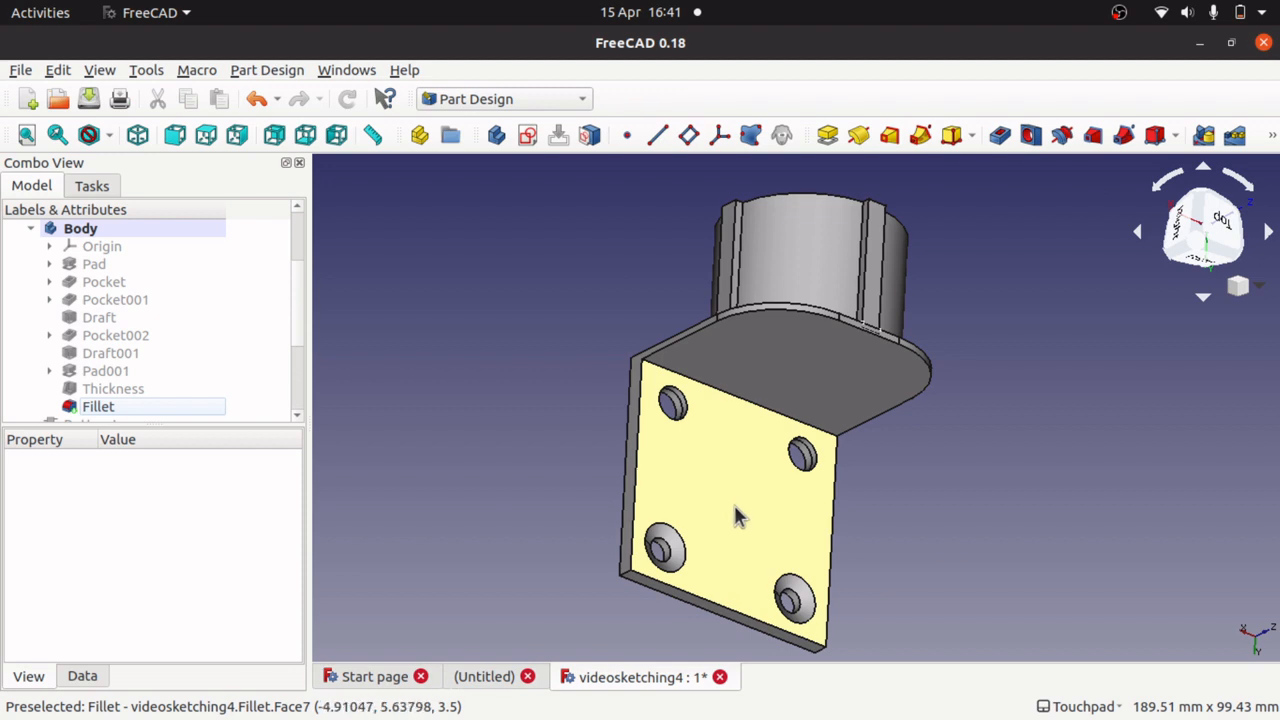
{"action": "left_click", "coordinate": [108, 247]}
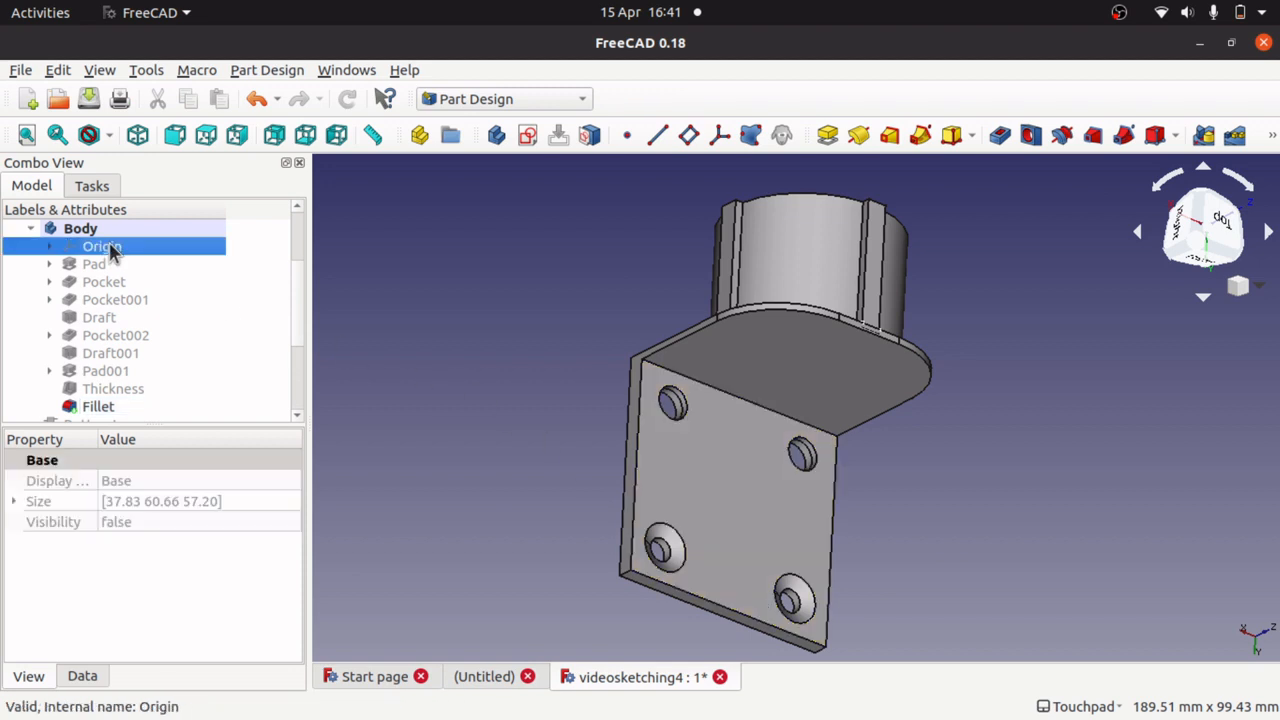
{"action": "left_click", "coordinate": [85, 229]}
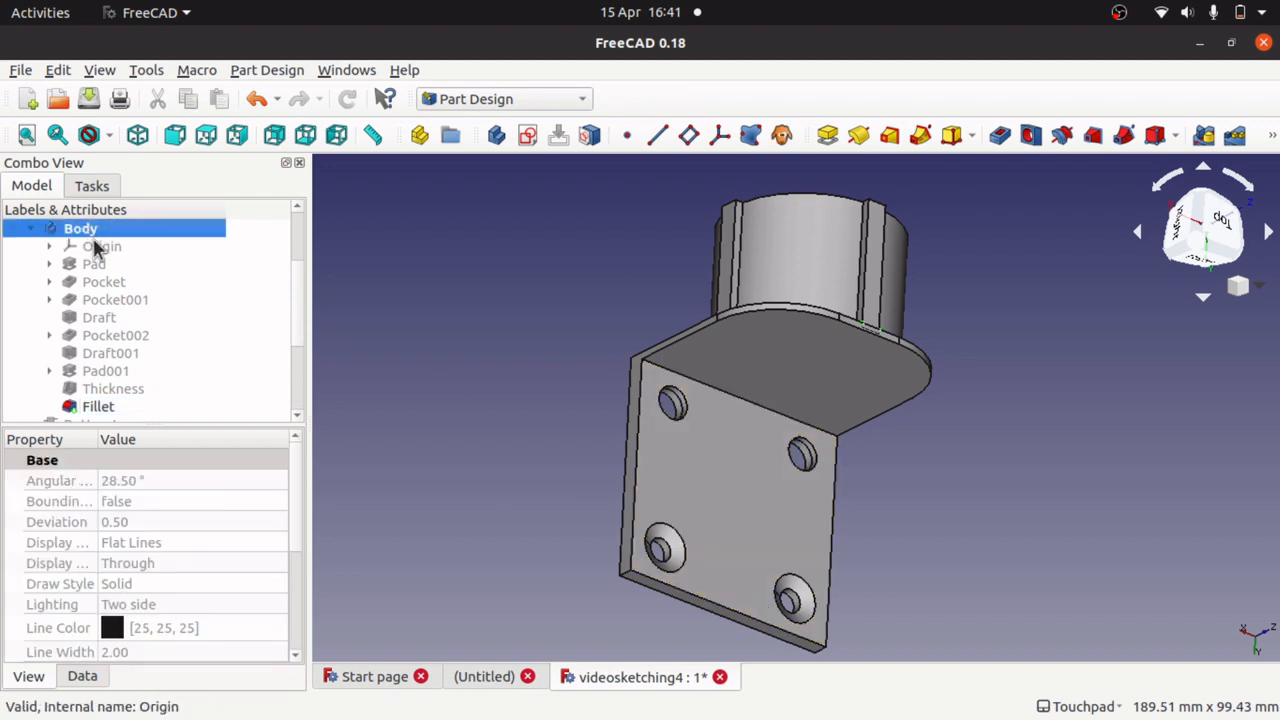
{"action": "left_click", "coordinate": [100, 248]}
{"action": "key", "text": "space"}
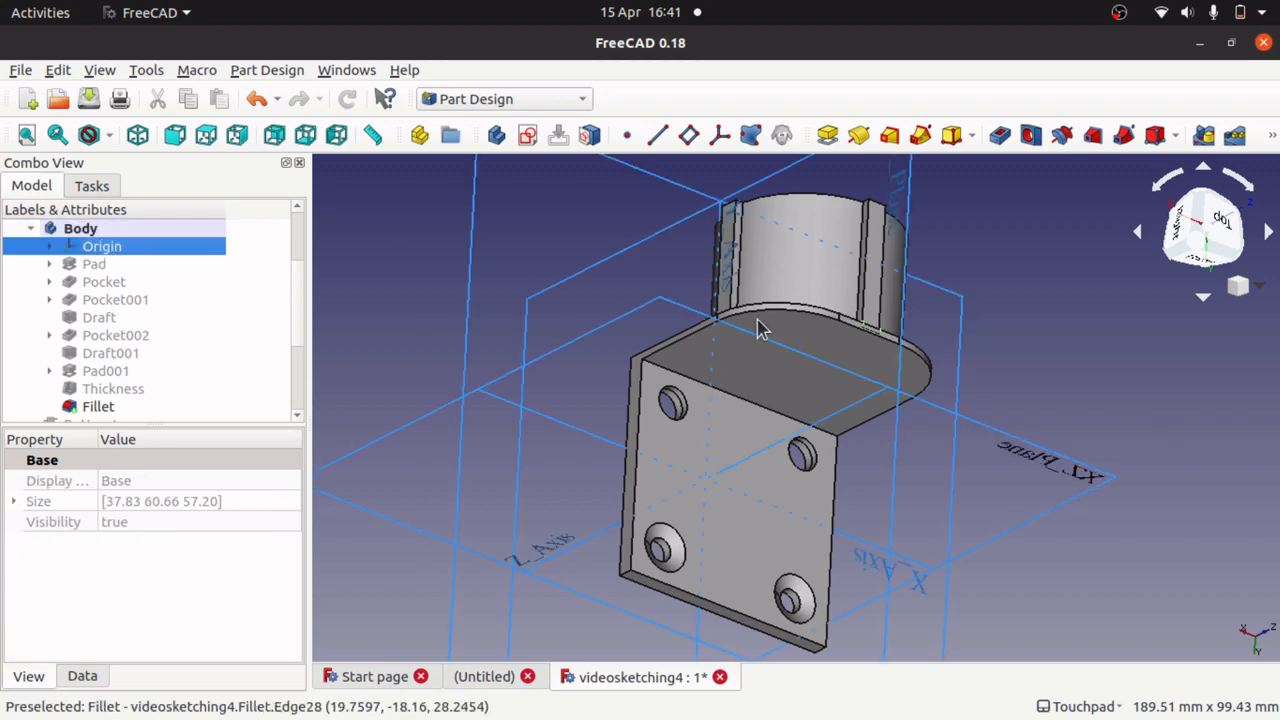
{"action": "left_click_drag", "start_coordinate": [712, 324], "coordinate": [604, 362], "text": "alt"}
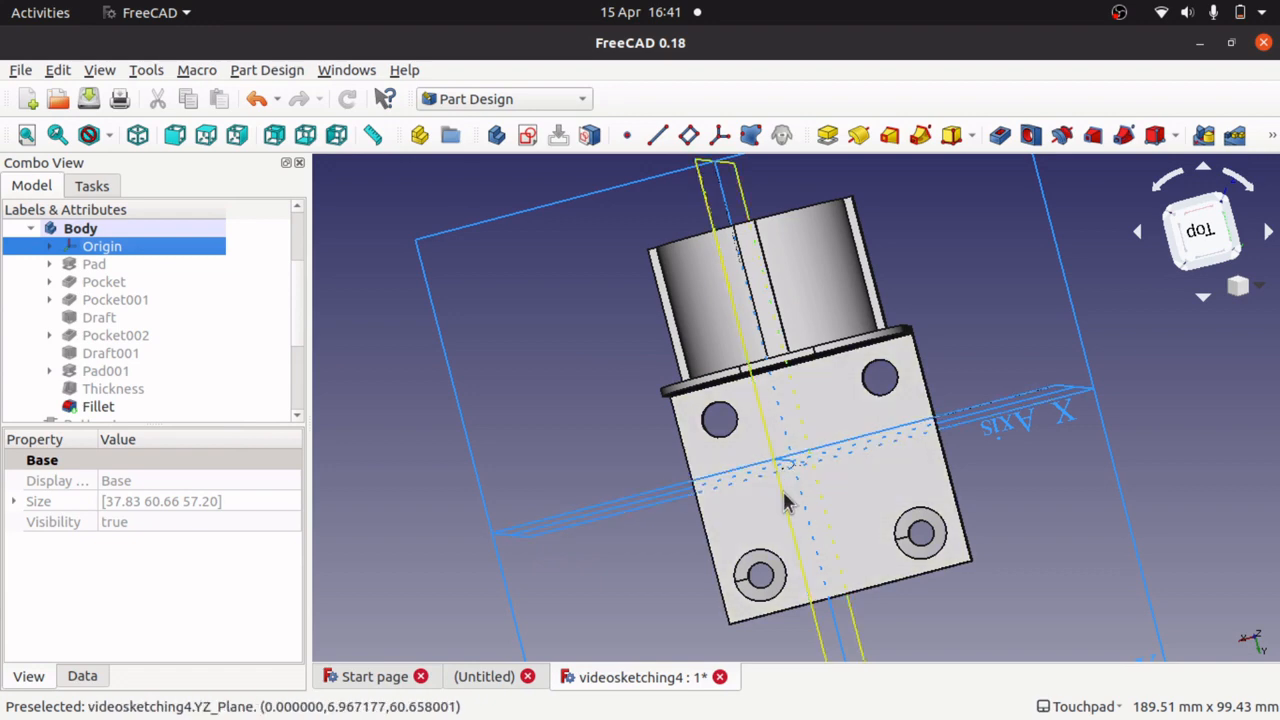
{"action": "left_click", "coordinate": [790, 532]}
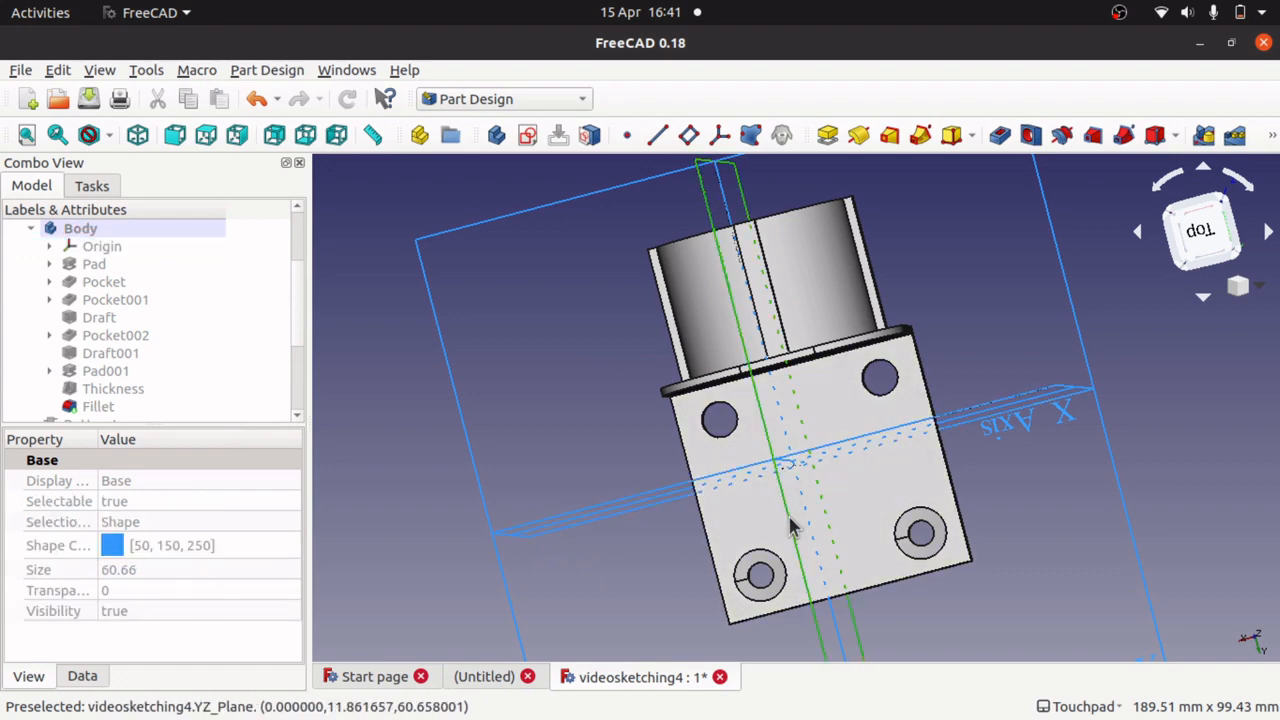
{"action": "left_click_drag", "start_coordinate": [786, 371], "coordinate": [836, 353], "text": "alt"}
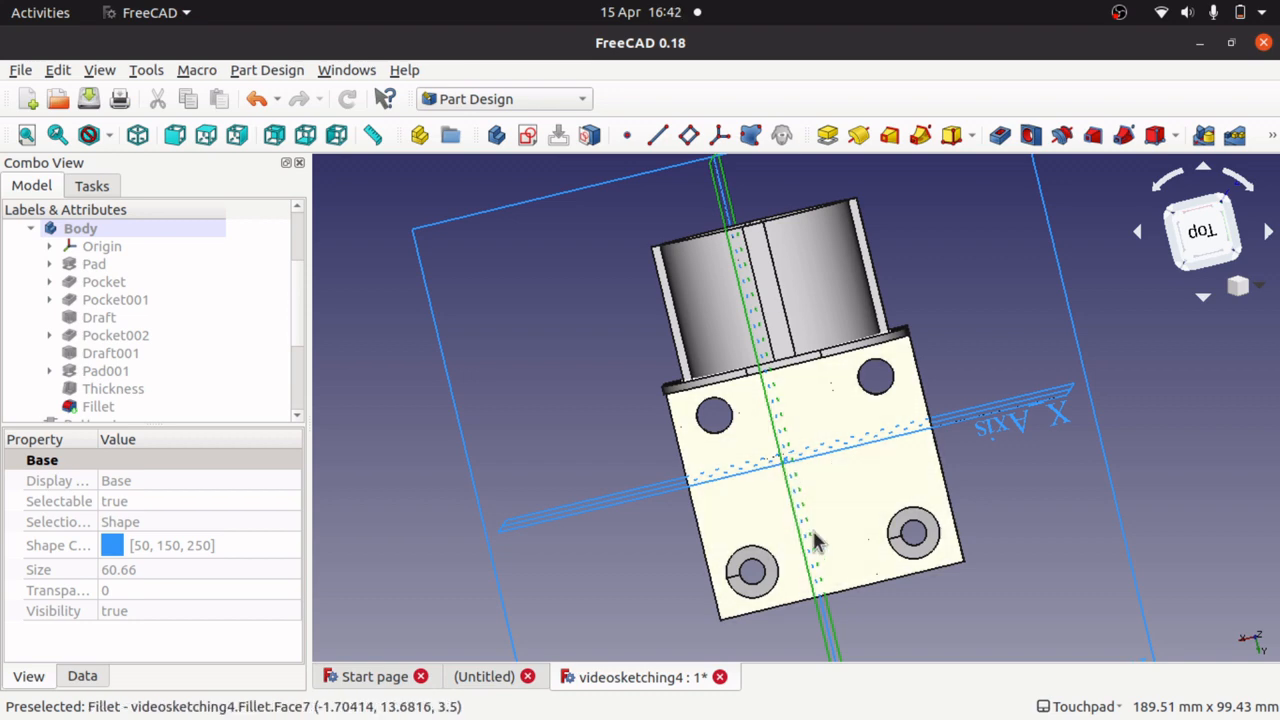
{"action": "mouse_move", "coordinate": [835, 512]}
{"action": "left_mouse_down", "text": "alt"}
{"action": "mouse_move", "coordinate": [818, 486]}
{"action": "mouse_move", "coordinate": [849, 510]}
{"action": "mouse_move", "coordinate": [823, 512]}
{"action": "left_mouse_up", "text": "alt"}
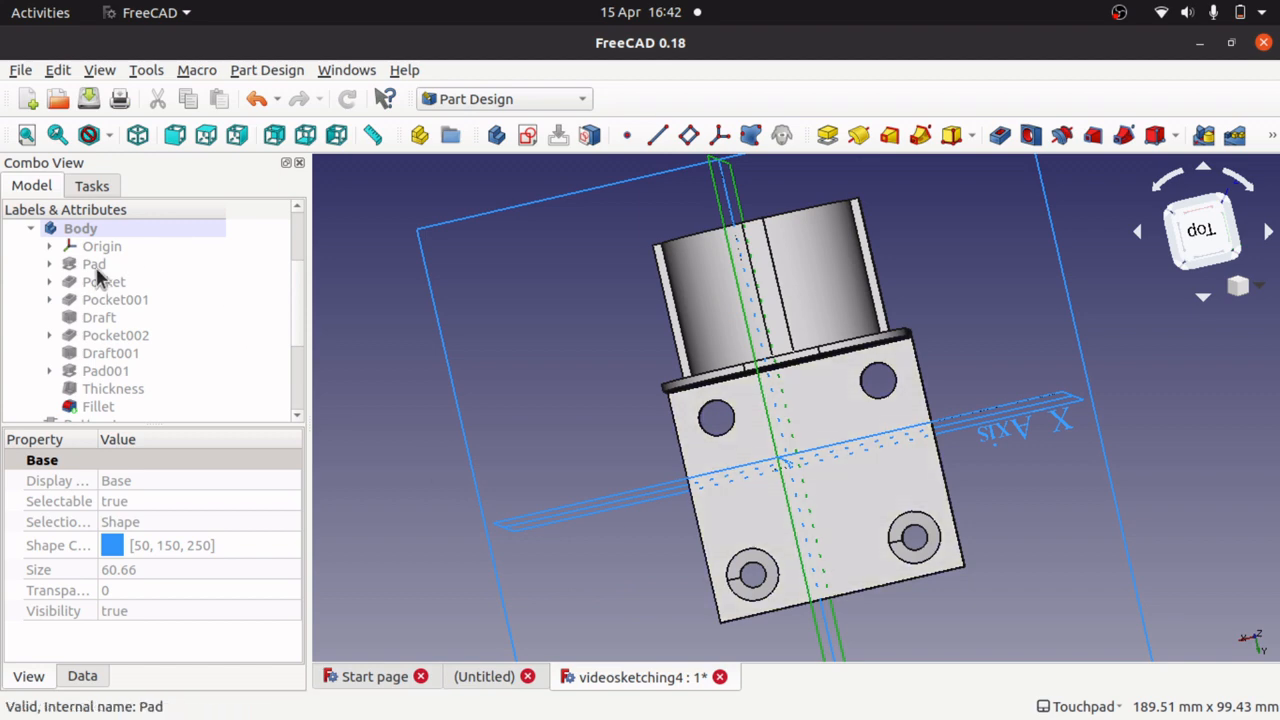
Open TopSketch under Pad for editing and delete the 27.84 mm vertical and 19.9 mm horizontal constraints locating the rectangle from the origin.
{"action": "left_click", "coordinate": [50, 265]}
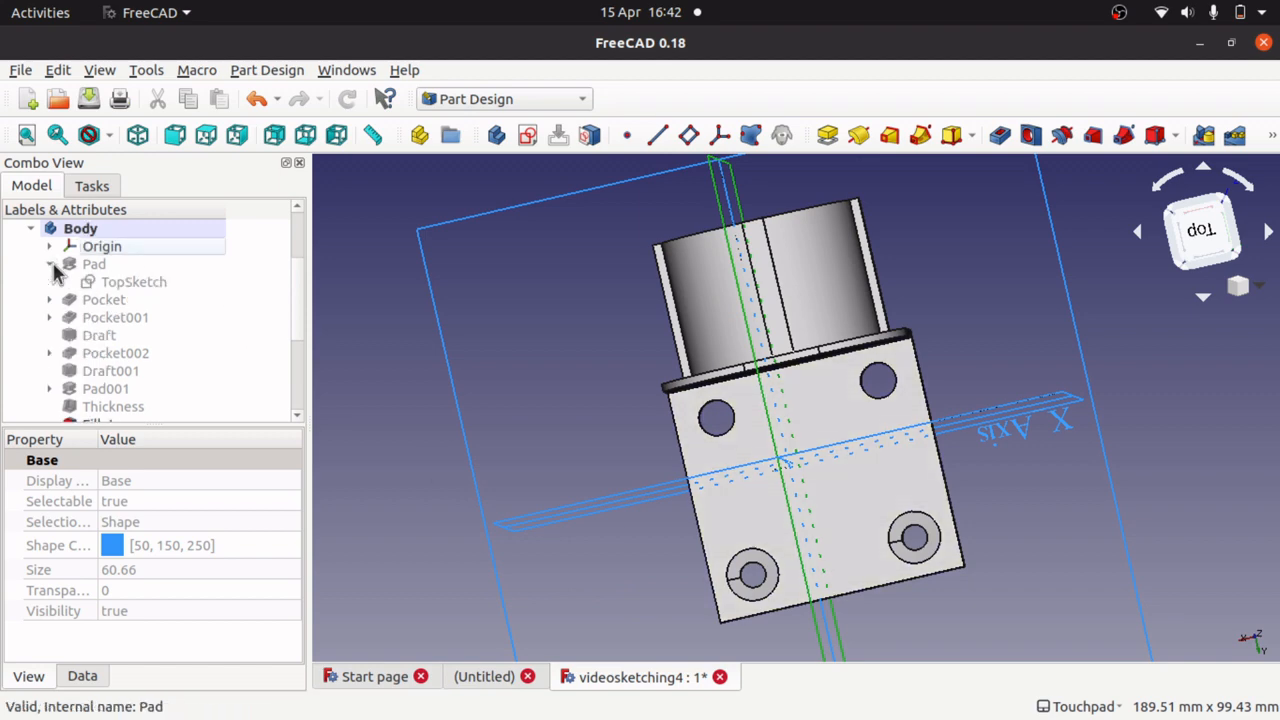
{"action": "double_click", "coordinate": [127, 285]}
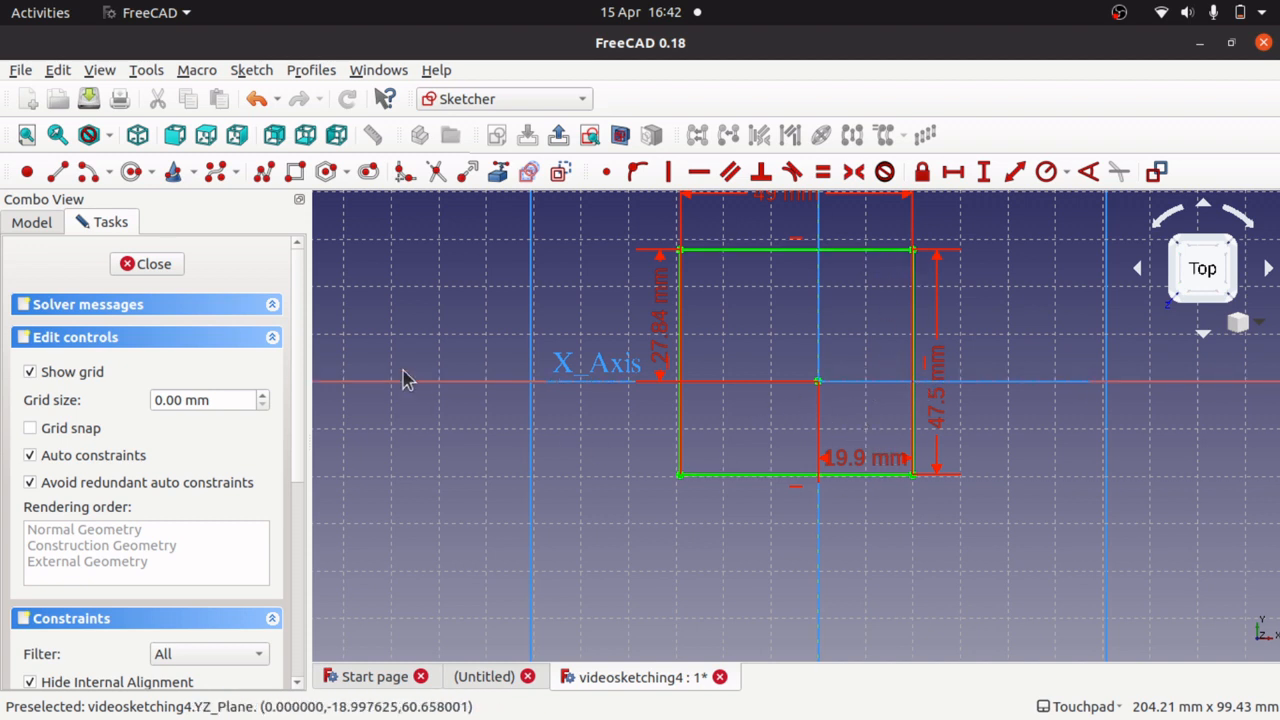
{"action": "left_click", "coordinate": [668, 333]}
{"action": "key", "text": "Delete"}
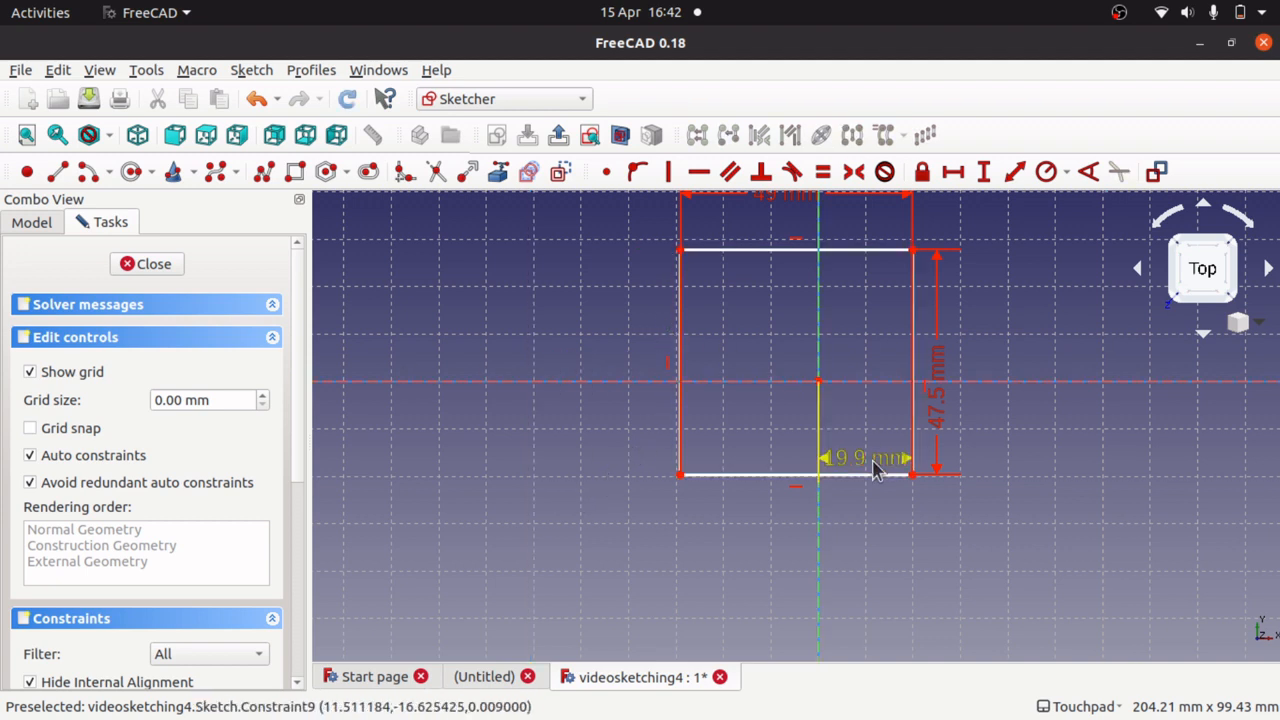
{"action": "left_click", "coordinate": [873, 470]}
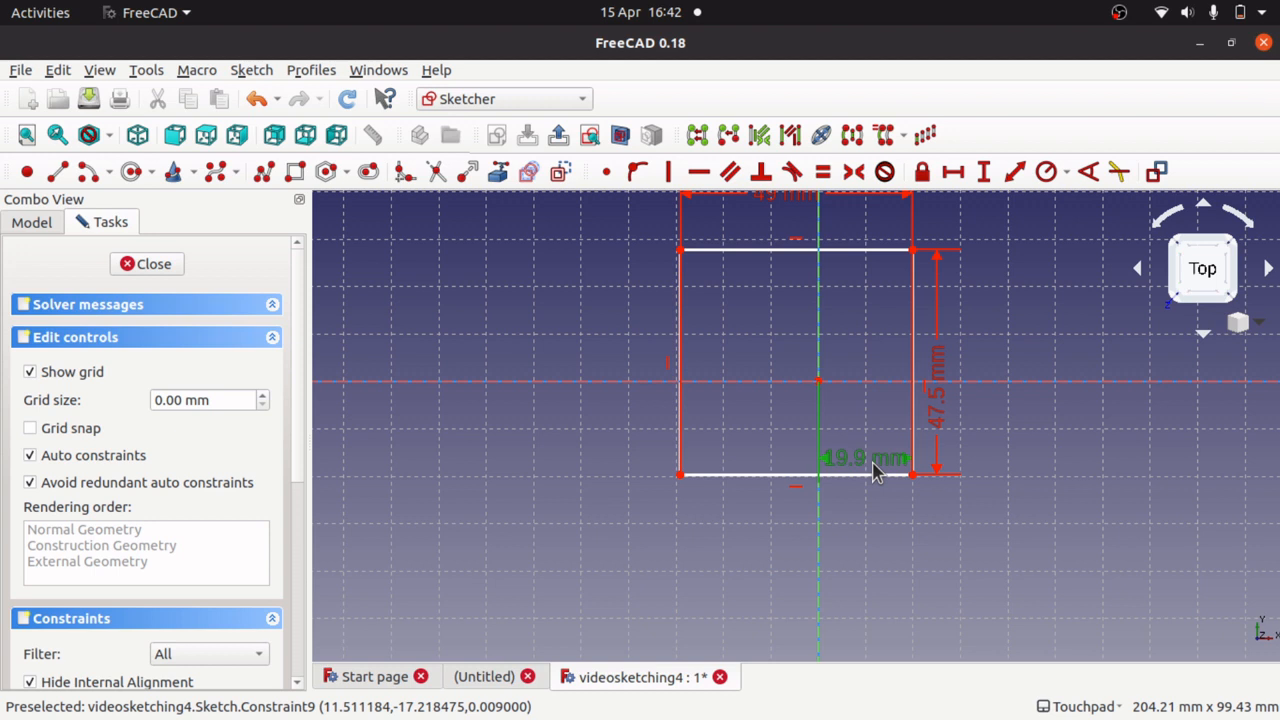
{"action": "key", "text": "Delete"}
{"action": "key", "text": "Up"}
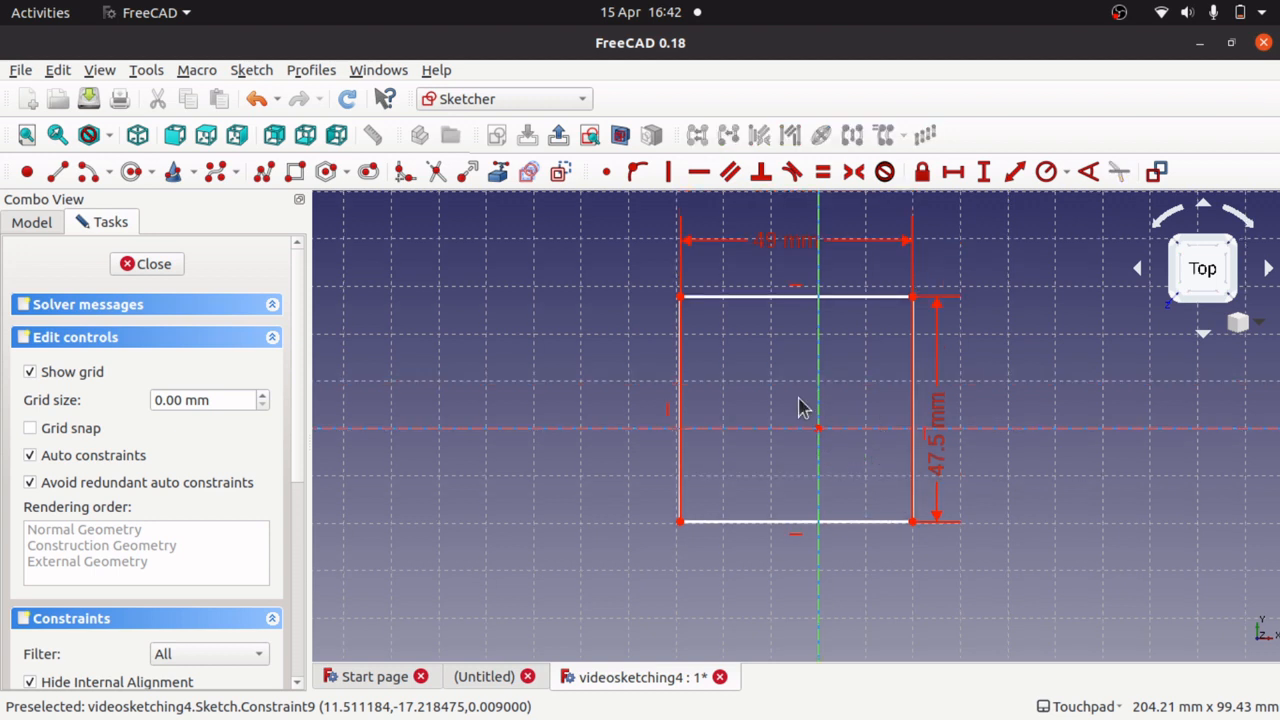
Constrain the horizontal distance between the rectangle's upper-left corner and the origin to 49/2 mm, and close the sketch.
{"action": "left_click", "coordinate": [680, 297]}
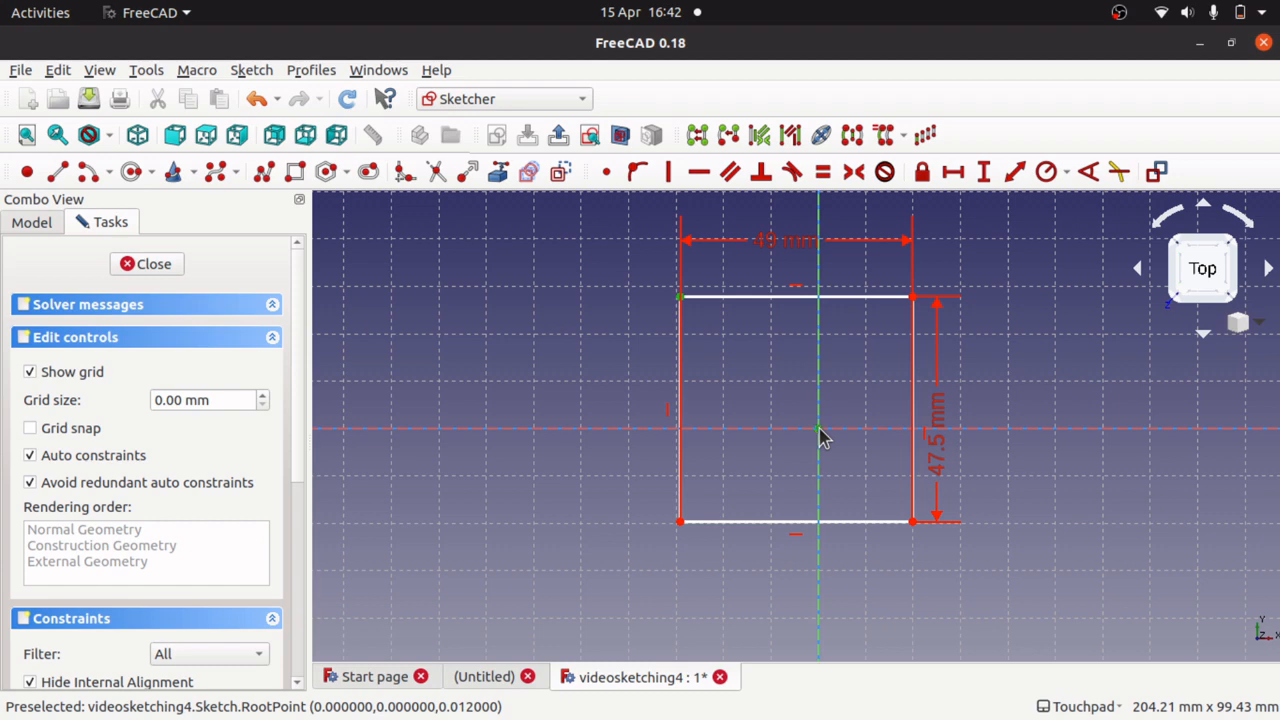
{"action": "left_click", "coordinate": [950, 172]}
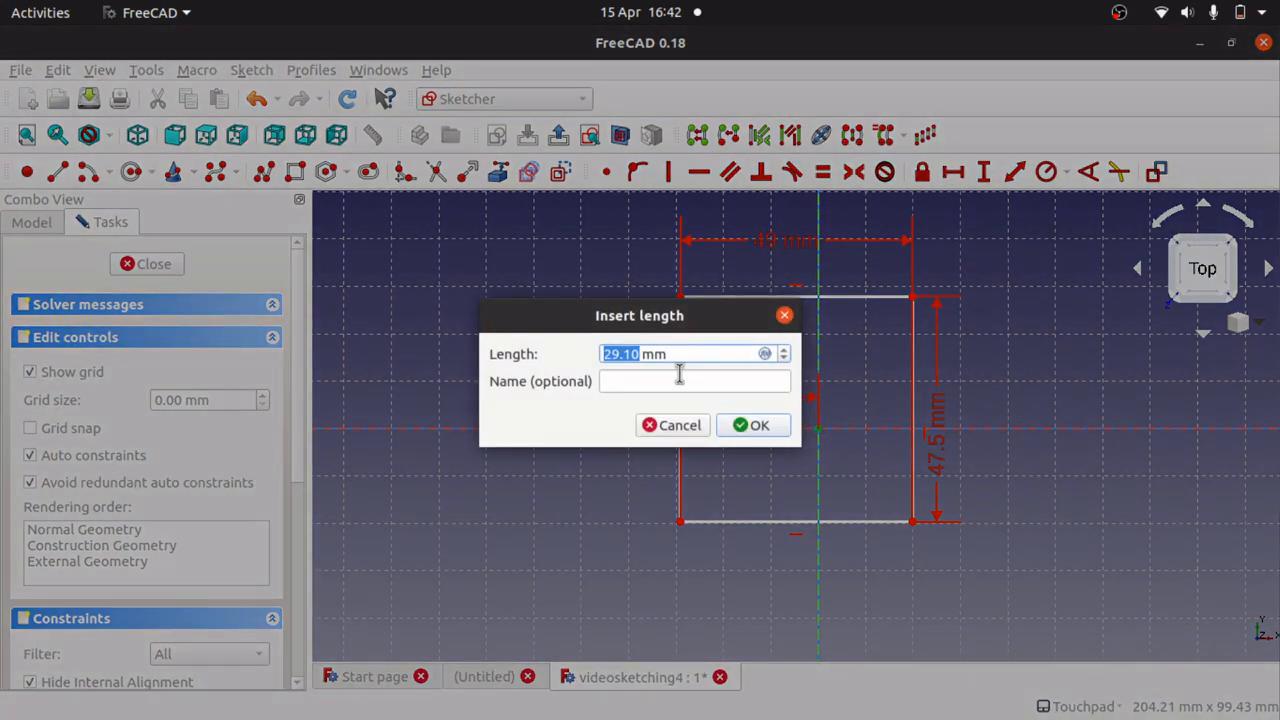
{"action": "type", "text": "49/"}
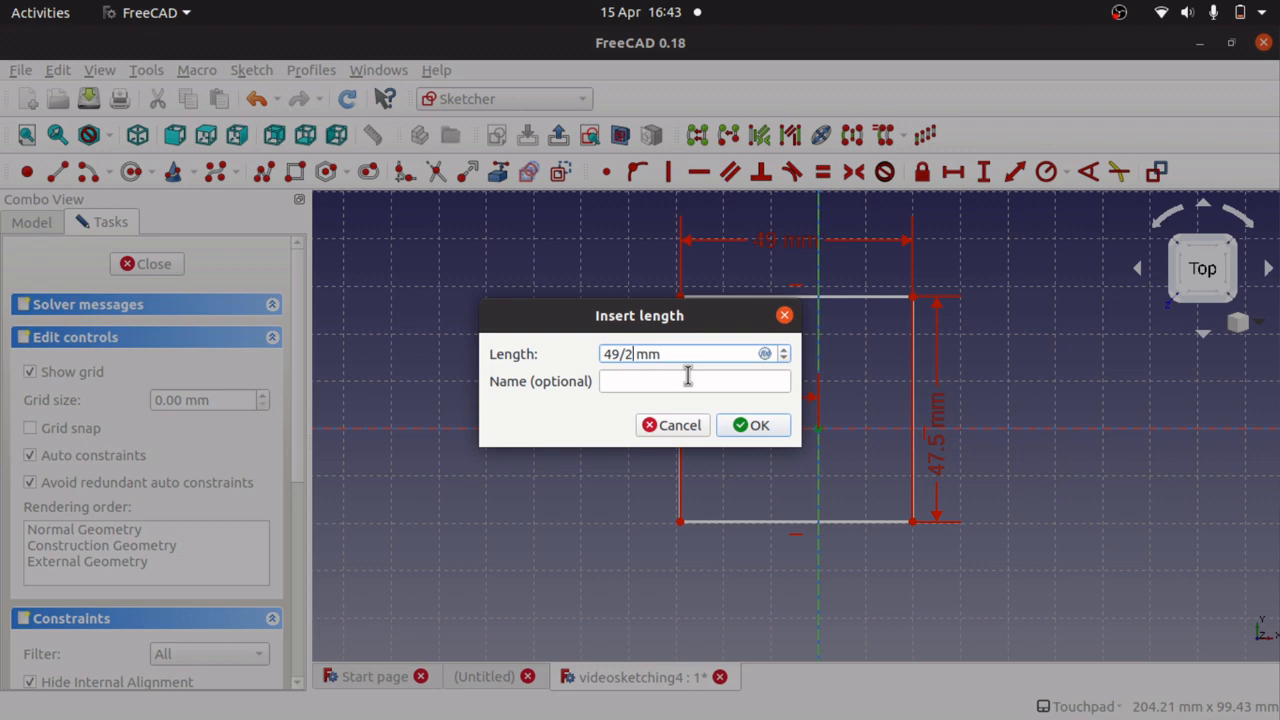
{"action": "key", "text": "Return"}
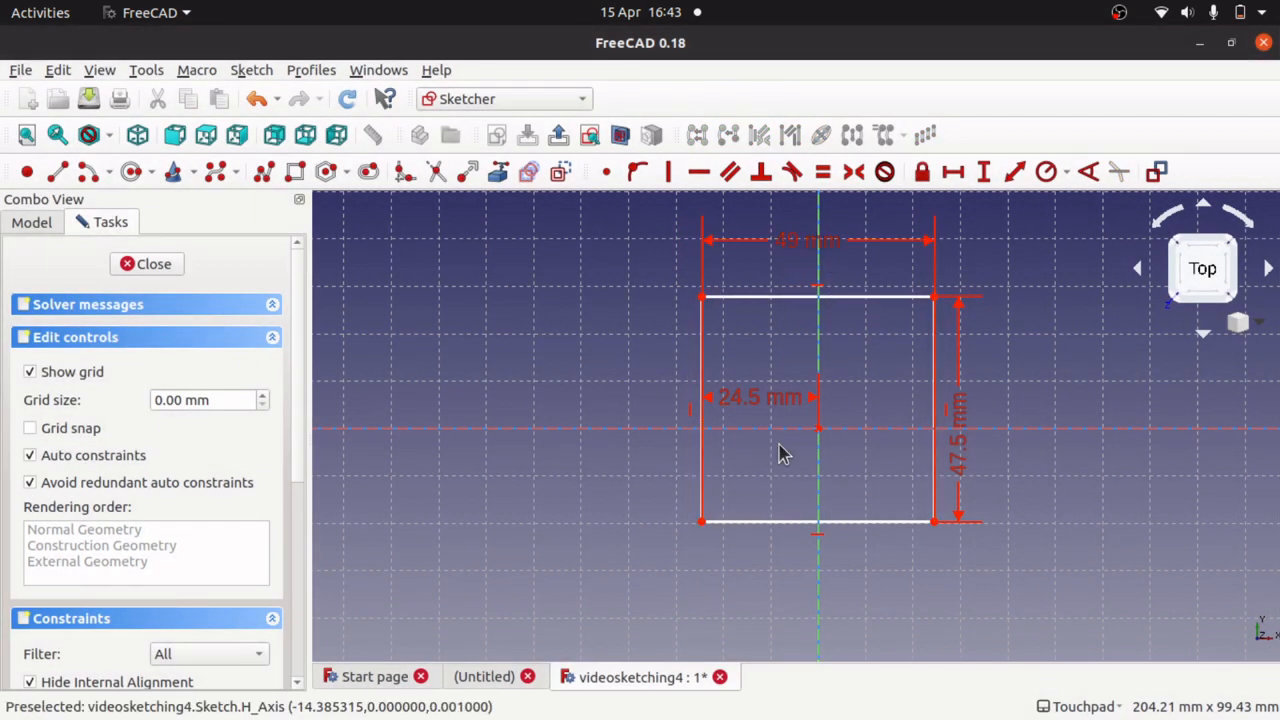
{"action": "left_click", "coordinate": [145, 264]}
Check the Draft001 and Thickness features in the model tree and examine the bracket from several sides.
{"action": "left_click", "coordinate": [112, 375]}
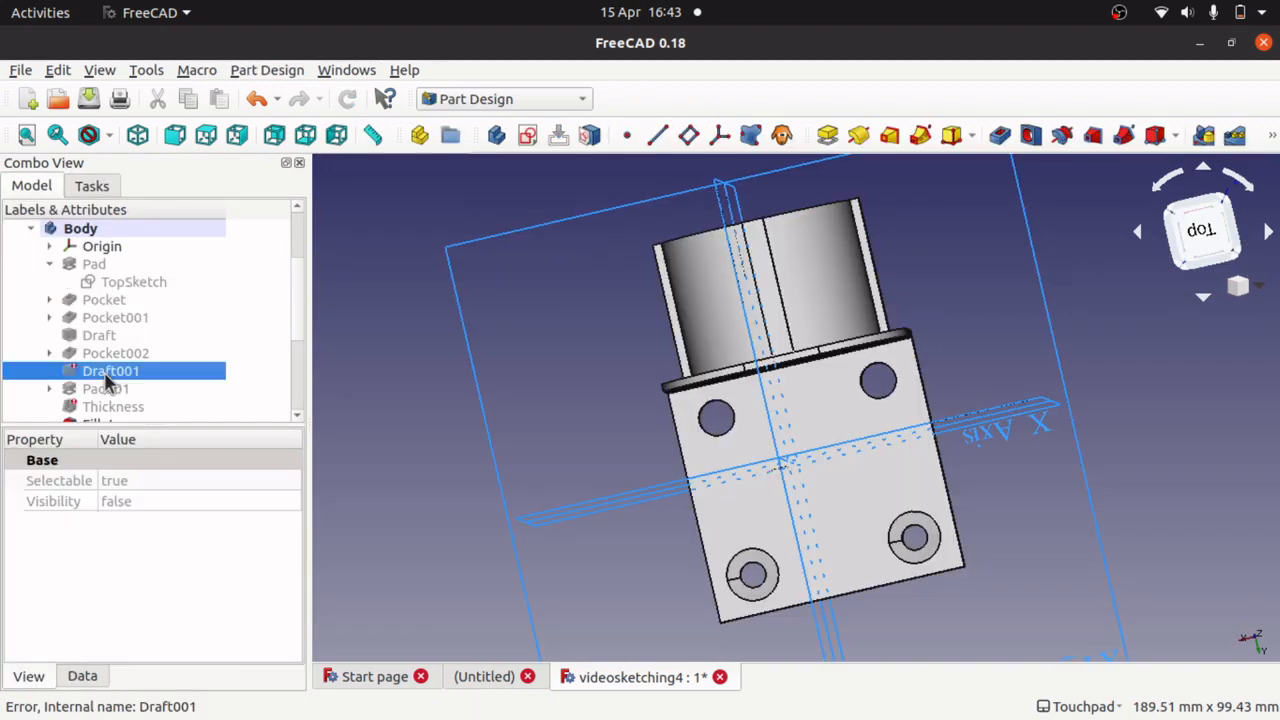
{"action": "left_click", "coordinate": [117, 407]}
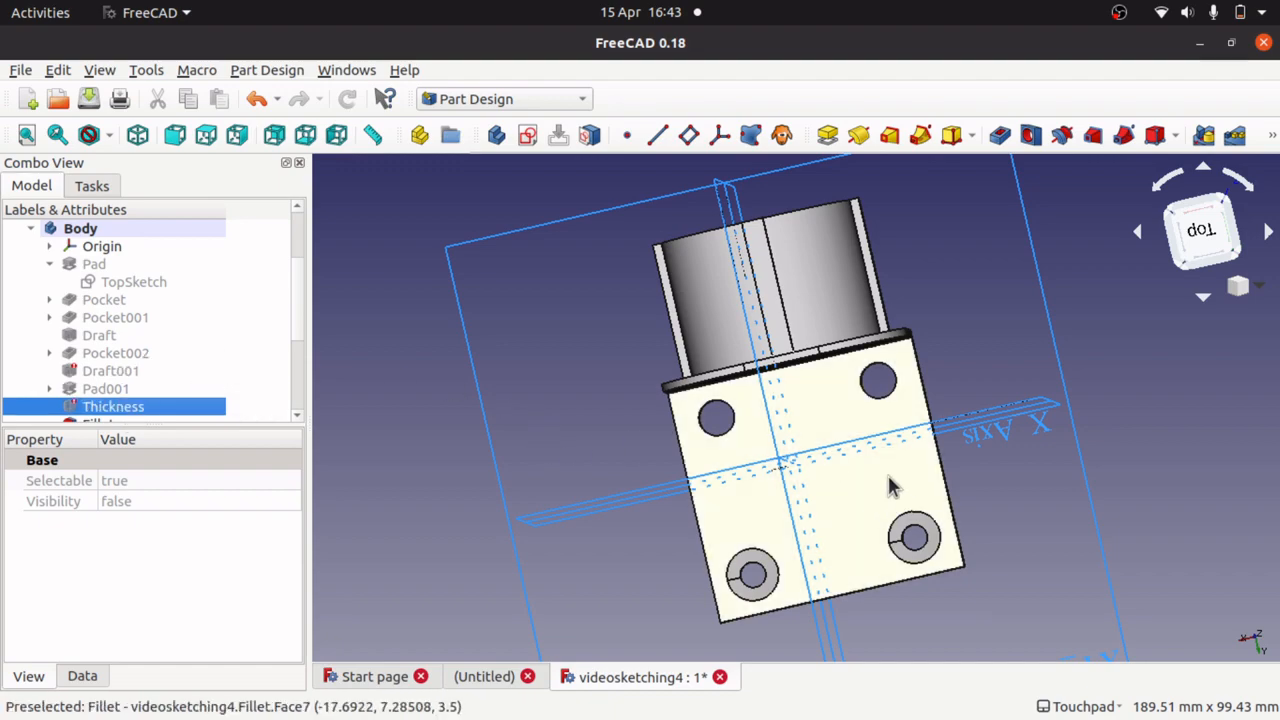
{"action": "left_click_drag", "start_coordinate": [892, 475], "coordinate": [846, 423], "text": "alt"}
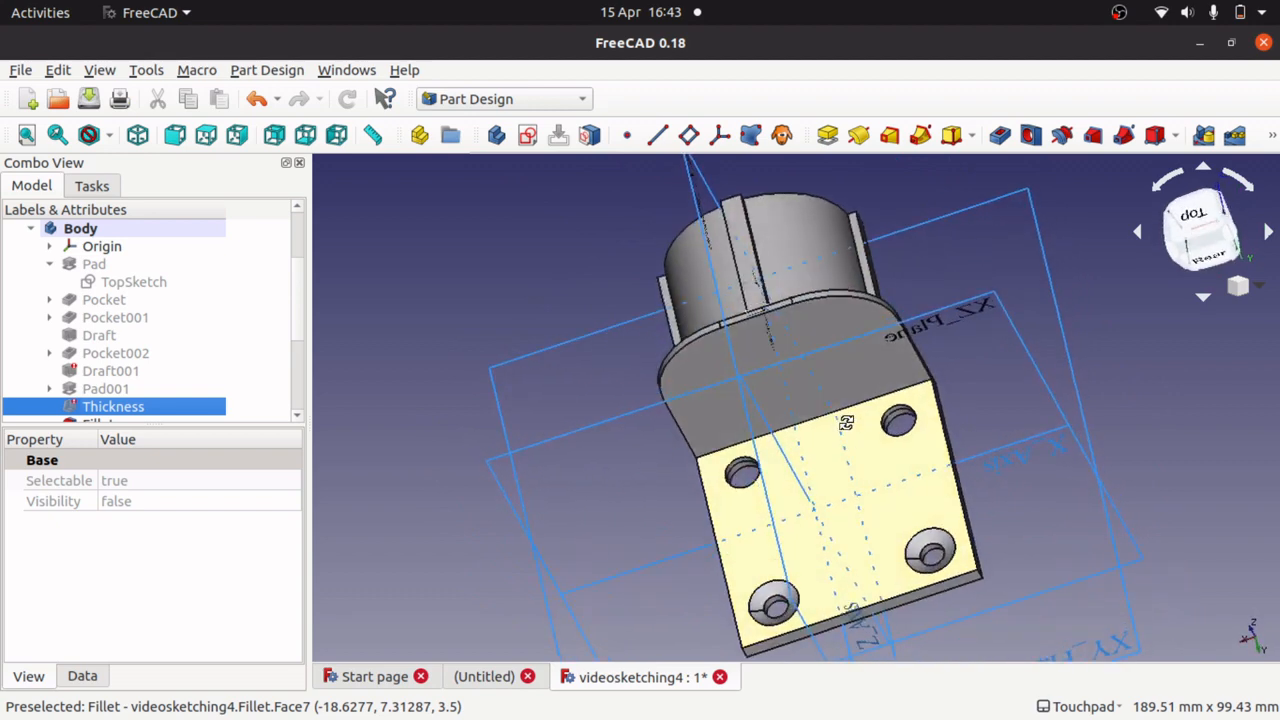
{"action": "left_click", "coordinate": [145, 281]}
{"action": "left_click_drag", "start_coordinate": [669, 591], "coordinate": [790, 375], "text": "alt"}
{"action": "left_click_drag", "start_coordinate": [674, 266], "coordinate": [758, 479], "text": "alt"}
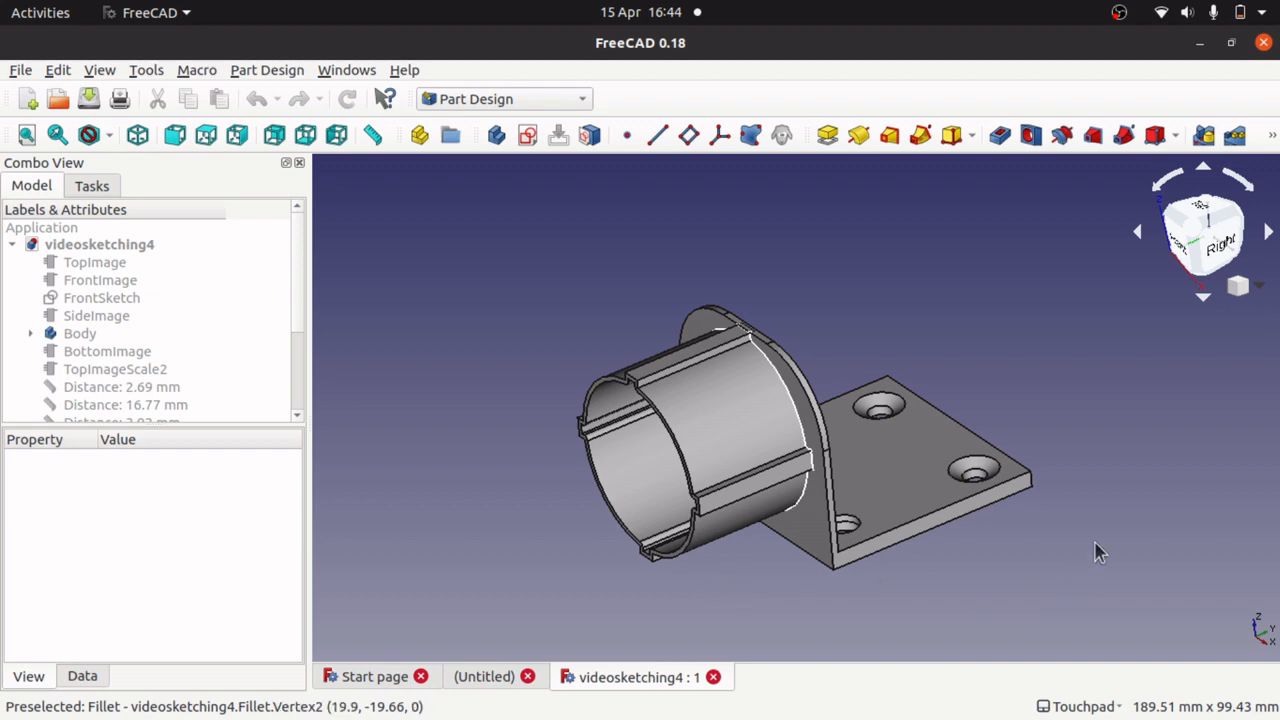
Try to create a sketch on the base plate's flat face with the countersunk holes.
{"action": "left_click_drag", "start_coordinate": [1100, 553], "coordinate": [609, 563], "text": "shift"}
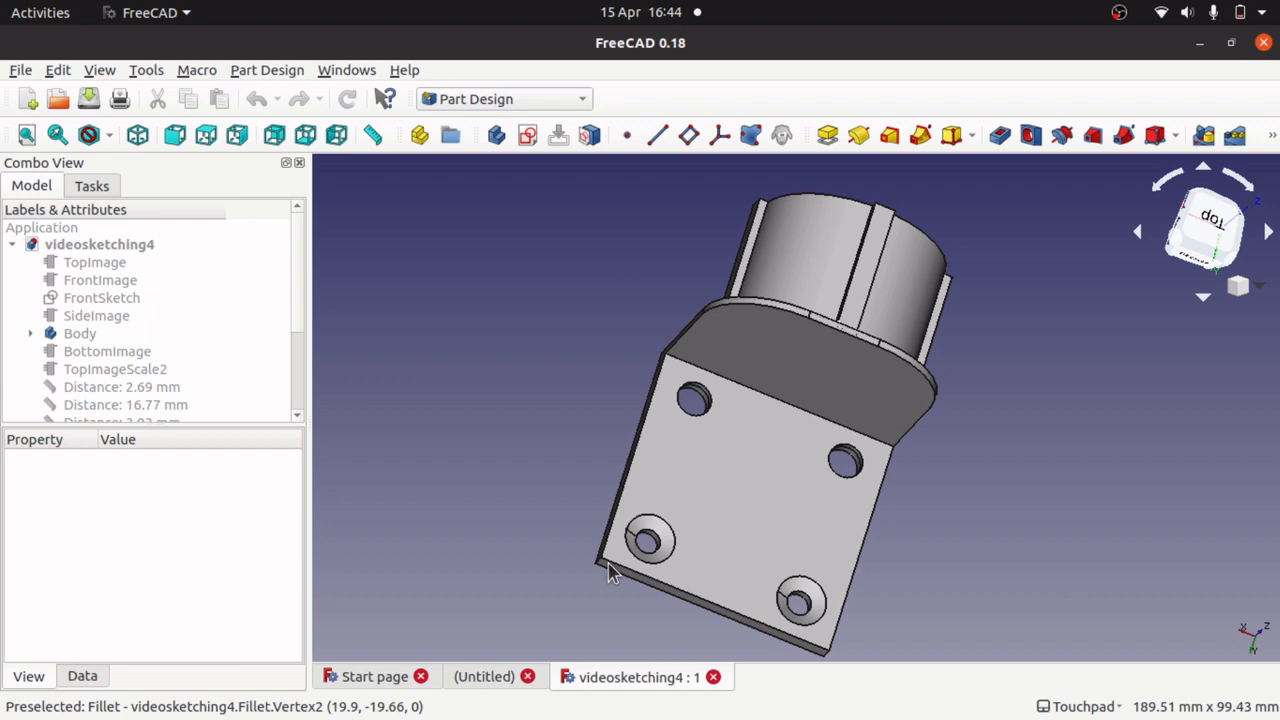
{"action": "left_click_drag", "start_coordinate": [1037, 457], "coordinate": [954, 478], "text": "shift"}
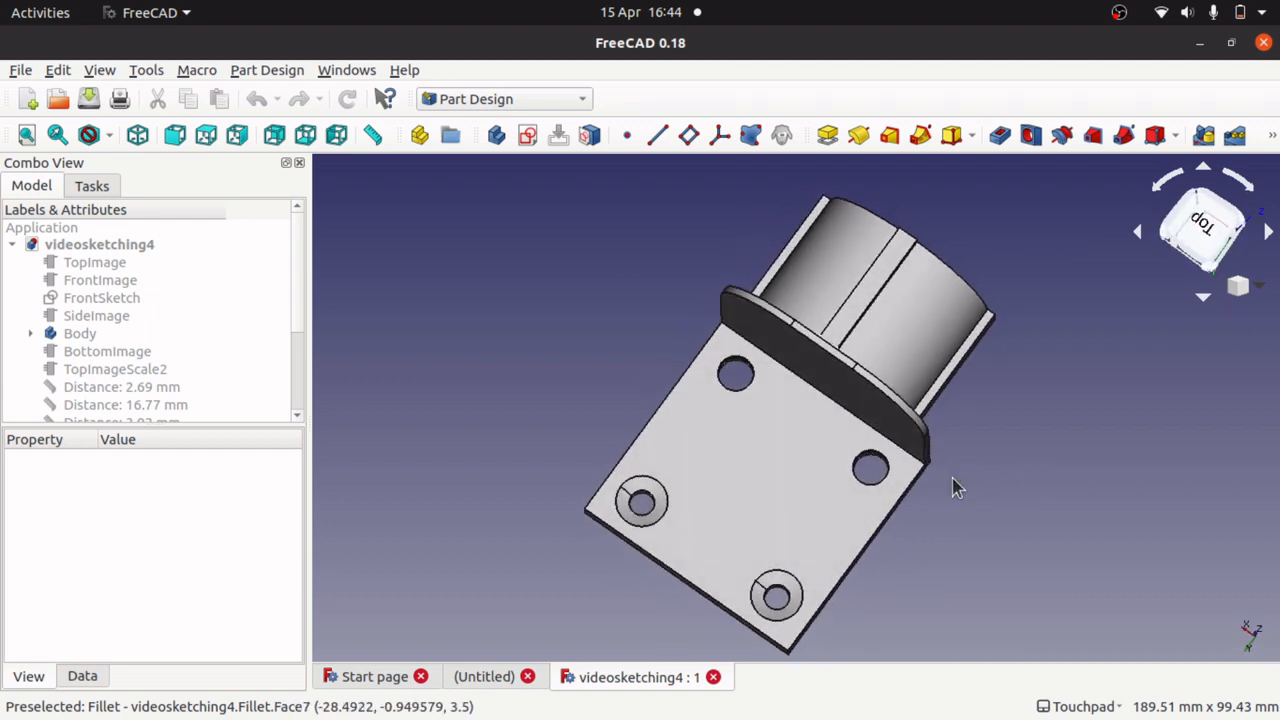
{"action": "left_click", "coordinate": [757, 487]}
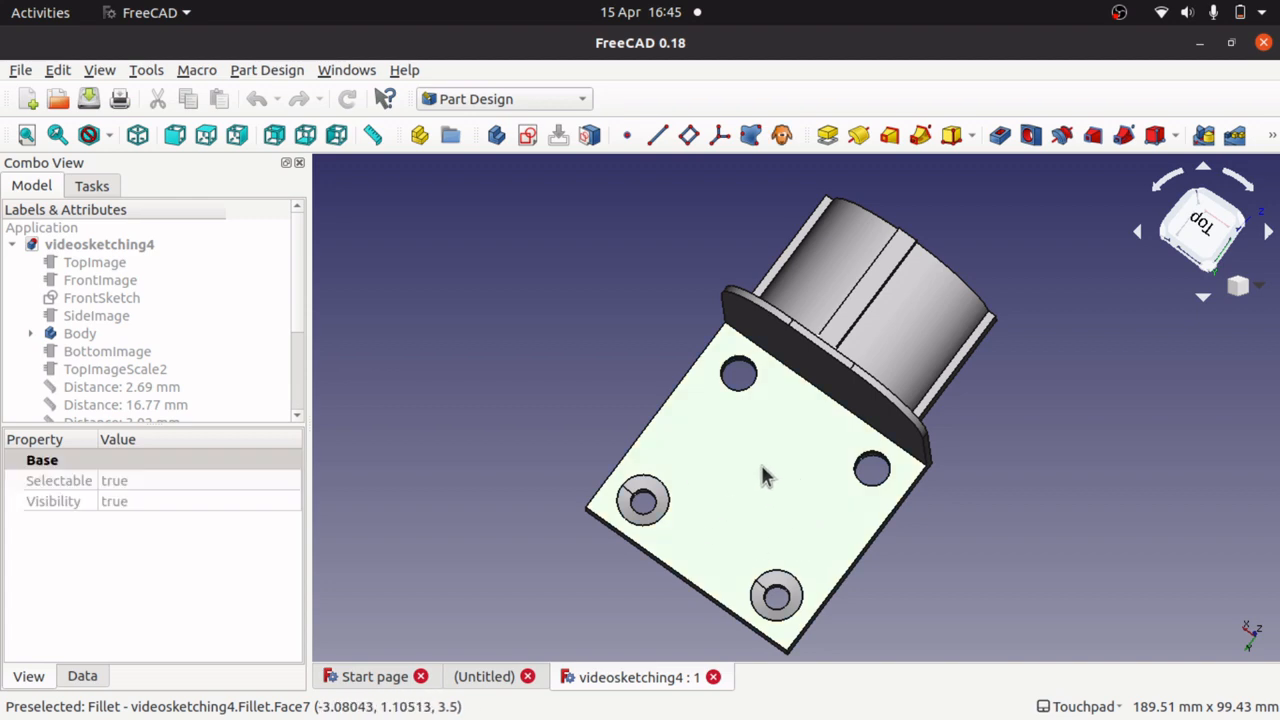
{"action": "left_click", "coordinate": [527, 137]}
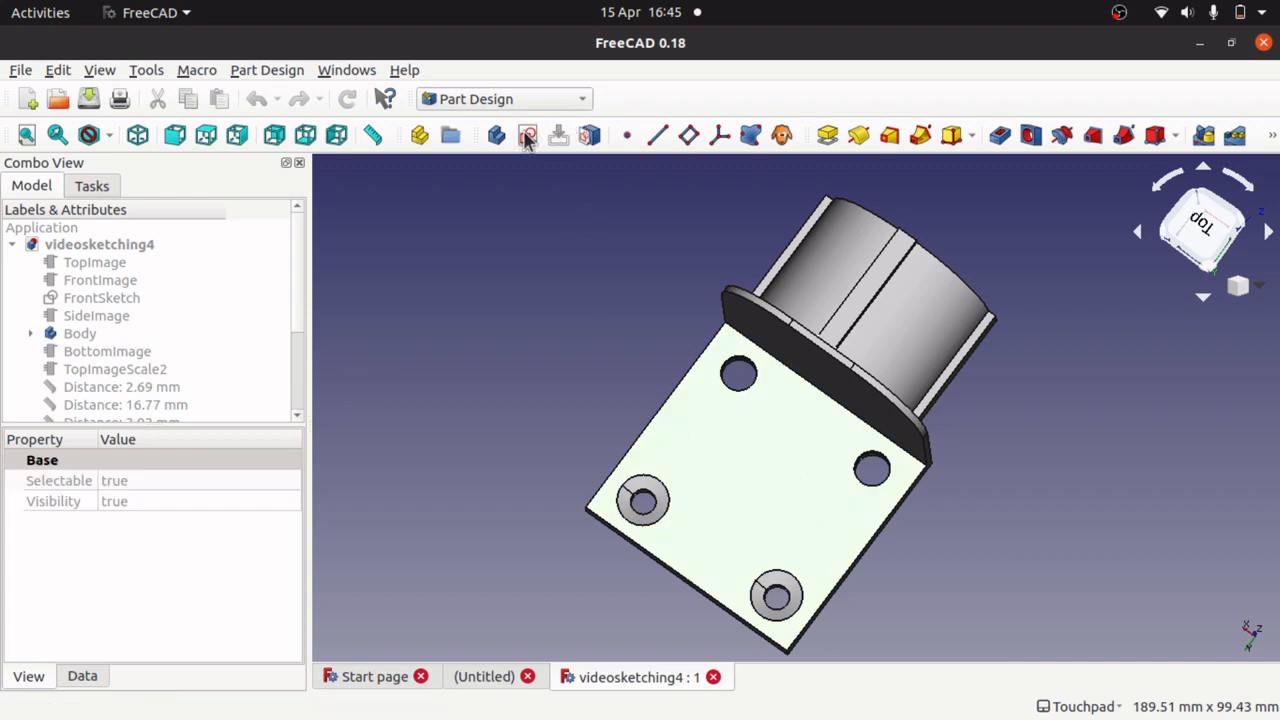
{"action": "left_click", "coordinate": [824, 420]}
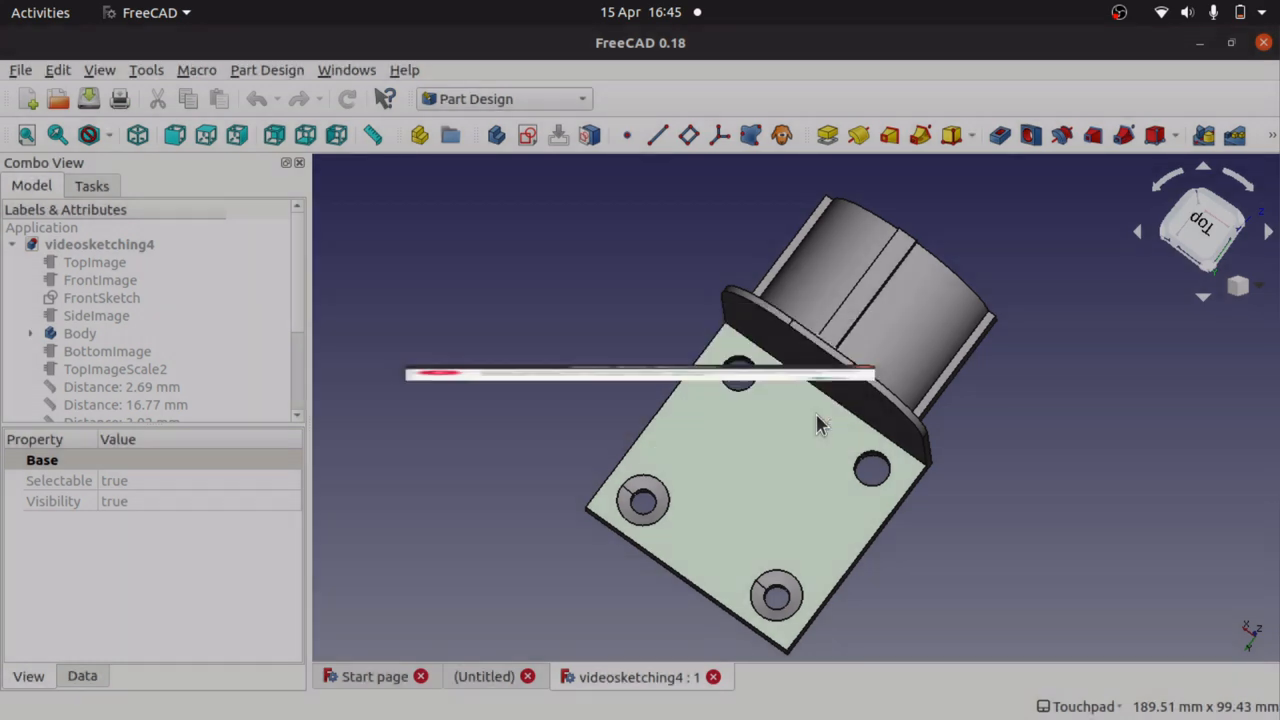
Make Body the active body and create a new sketch on the base plate's flat face with the countersunk holes.
{"action": "left_click", "coordinate": [80, 334]}
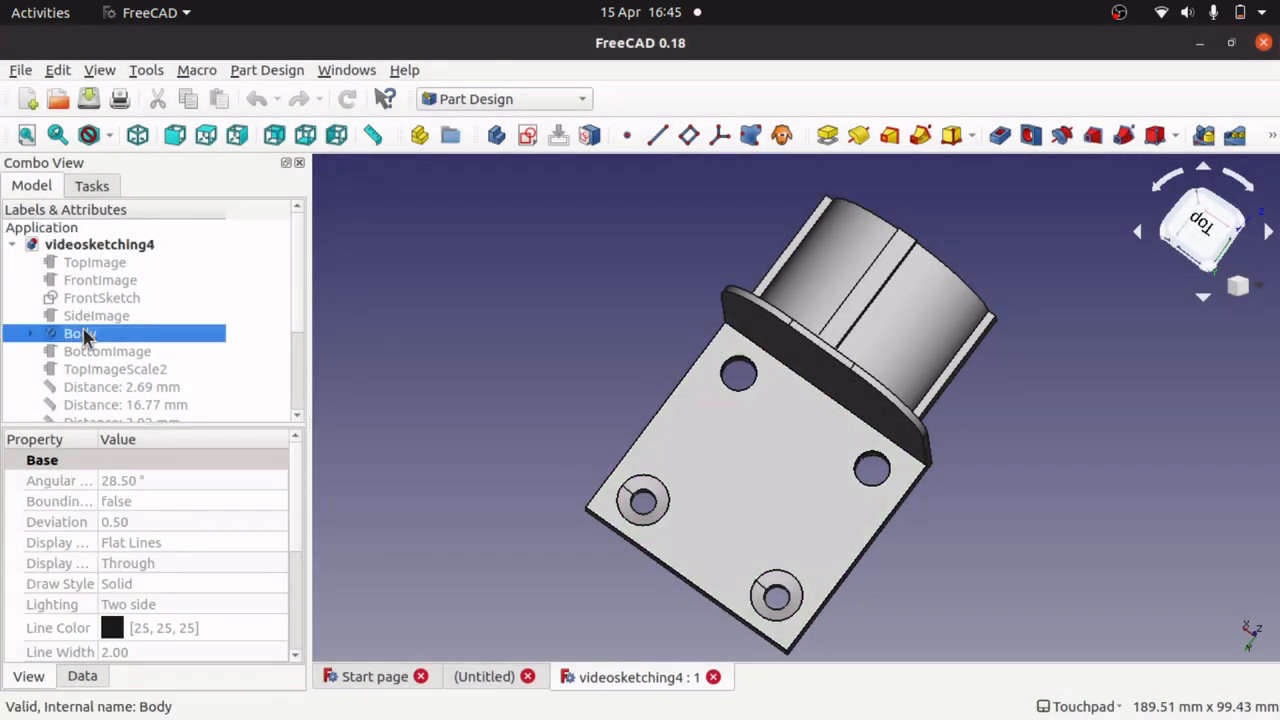
{"action": "right_click", "coordinate": [85, 336]}
{"action": "left_click", "coordinate": [126, 341]}
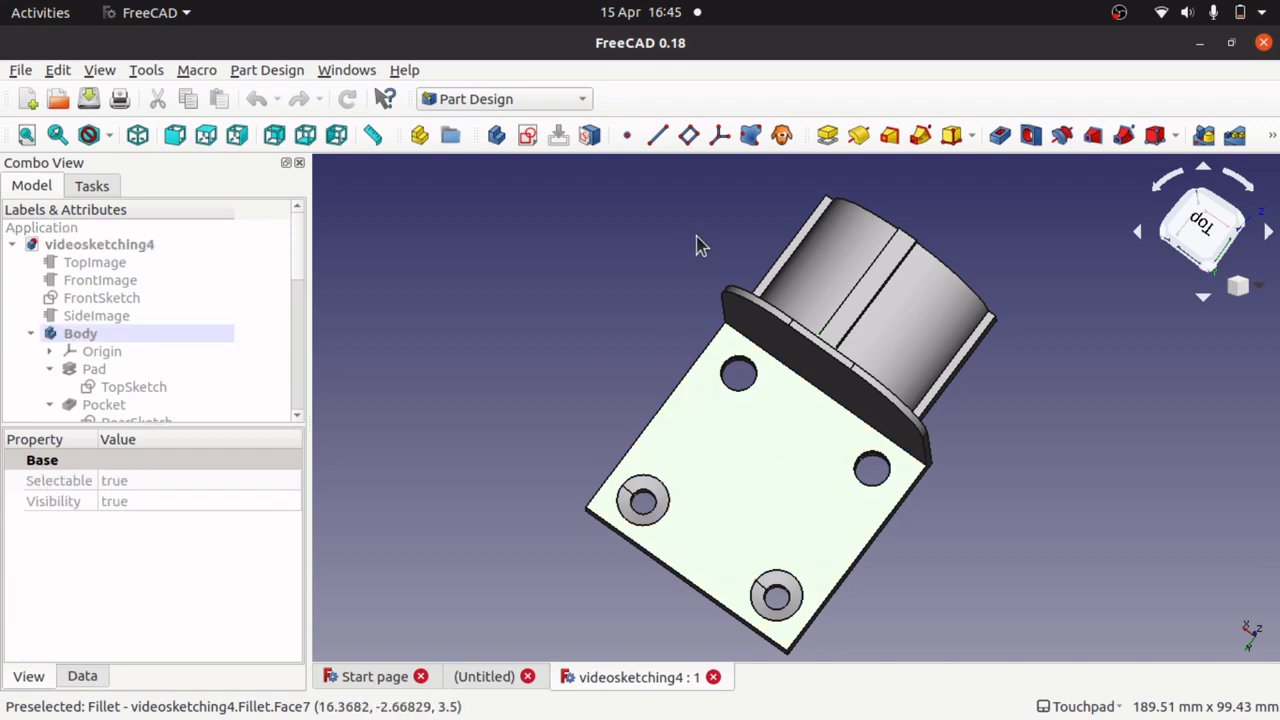
{"action": "left_click", "coordinate": [527, 136]}
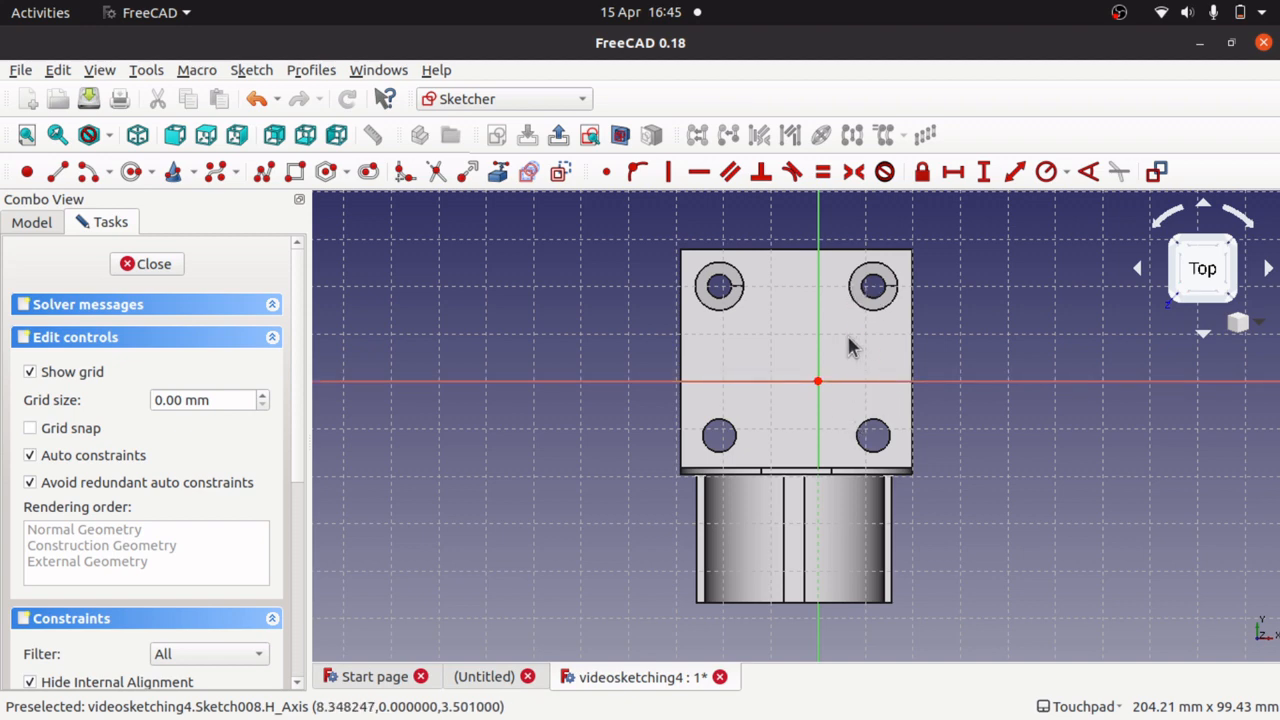
Sketch a regular hexagon of about 4.3 mm radius between the two left-hand holes of the plate, and close the sketch.
{"action": "scroll", "coordinate": [707, 360], "scroll_direction": "up", "scroll_amount": 5}
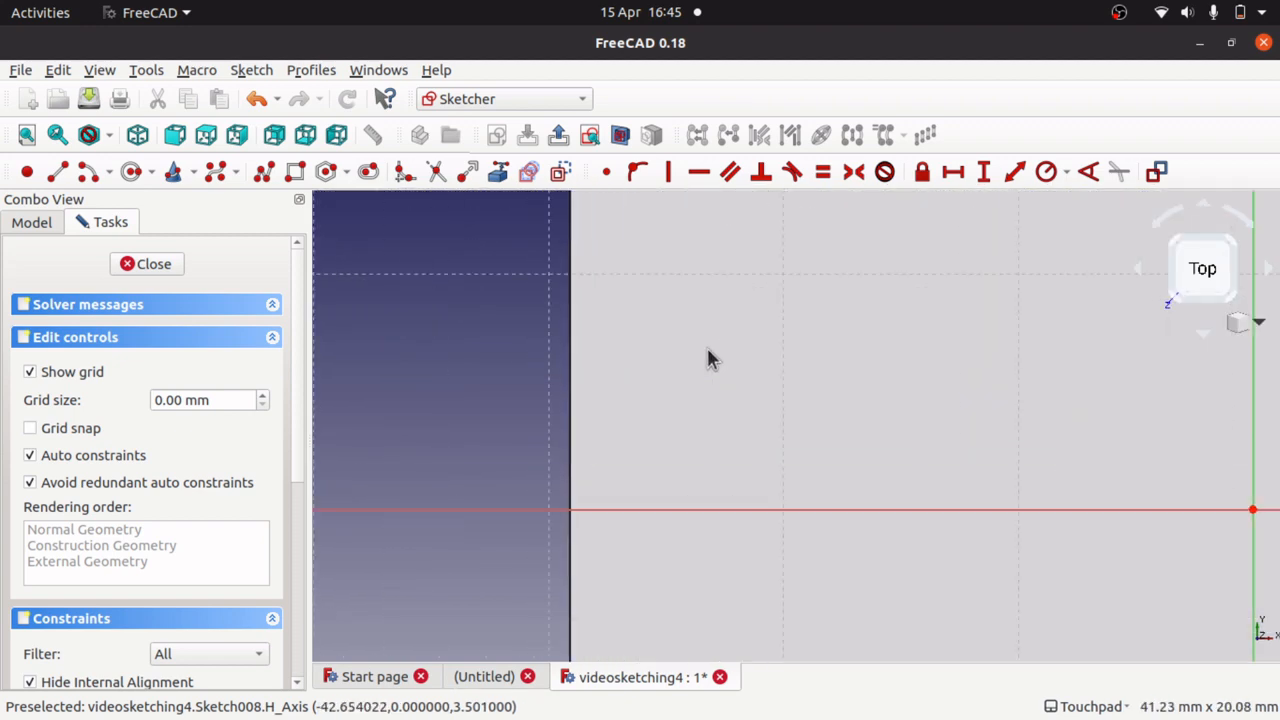
{"action": "scroll", "coordinate": [707, 360], "scroll_direction": "down", "scroll_amount": 3}
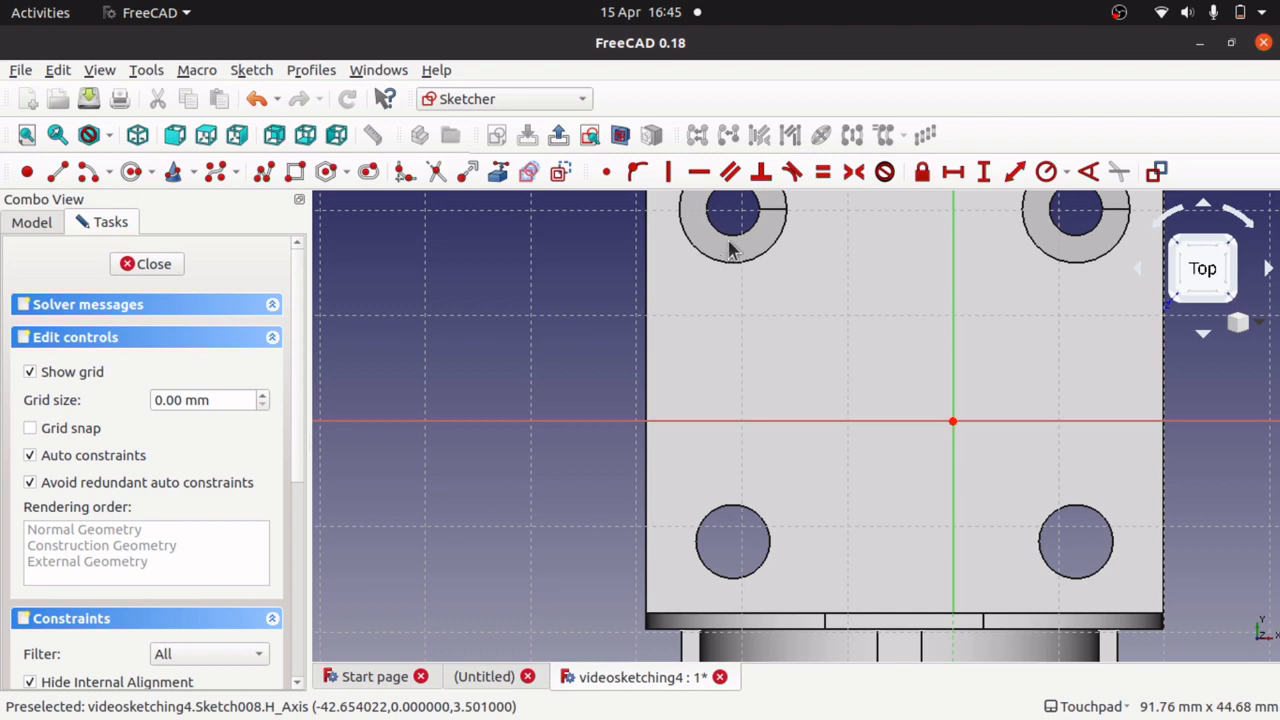
{"action": "left_click", "coordinate": [326, 172]}
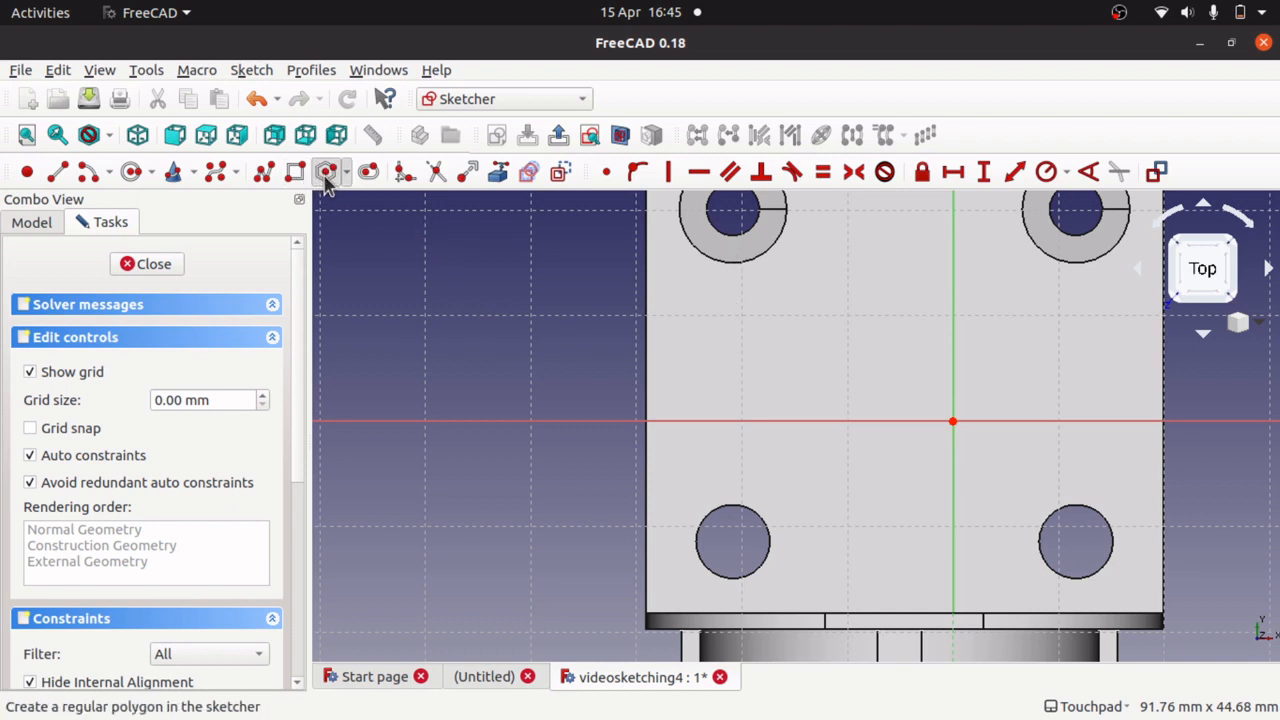
{"action": "left_click", "coordinate": [742, 400]}
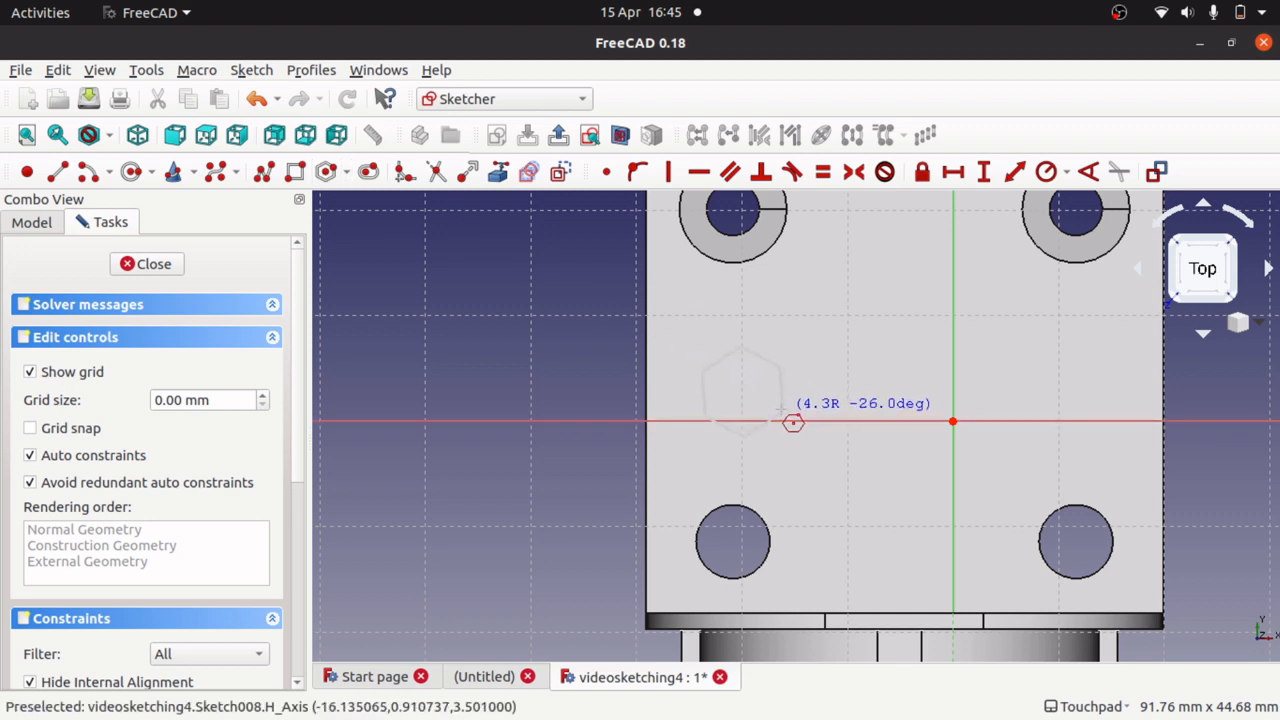
{"action": "left_click", "coordinate": [792, 422]}
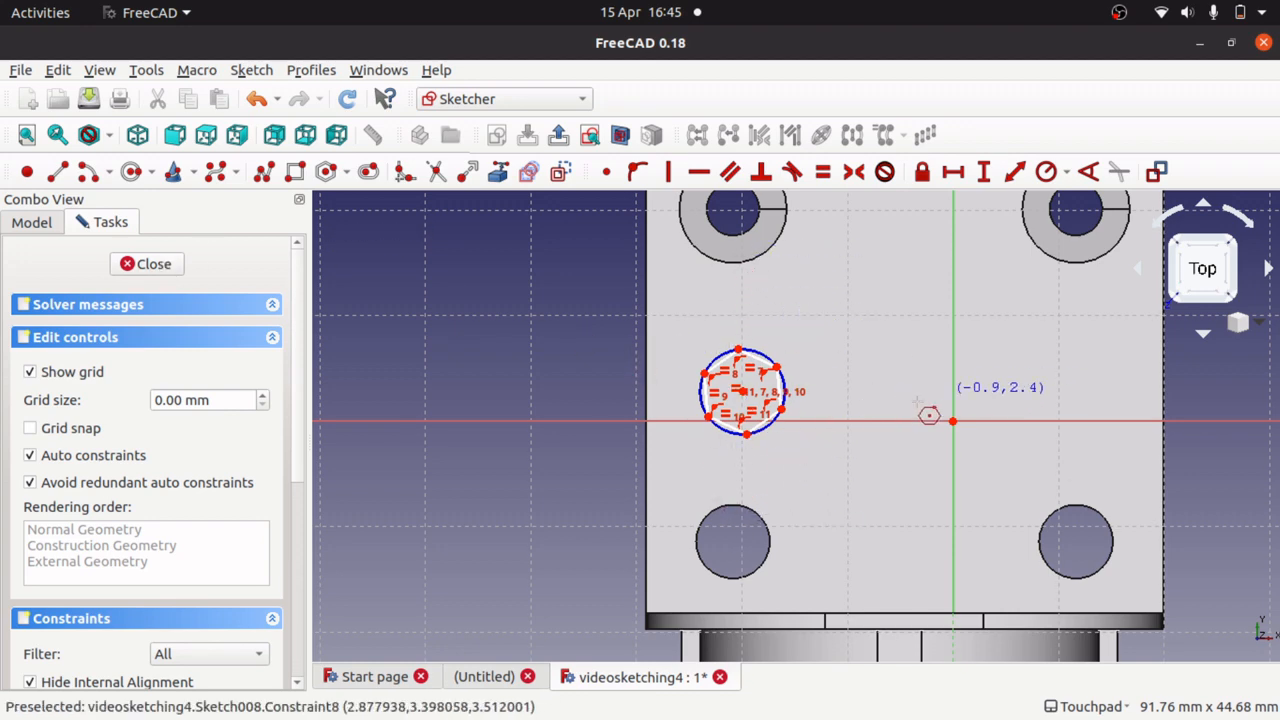
{"action": "left_click", "coordinate": [150, 268]}
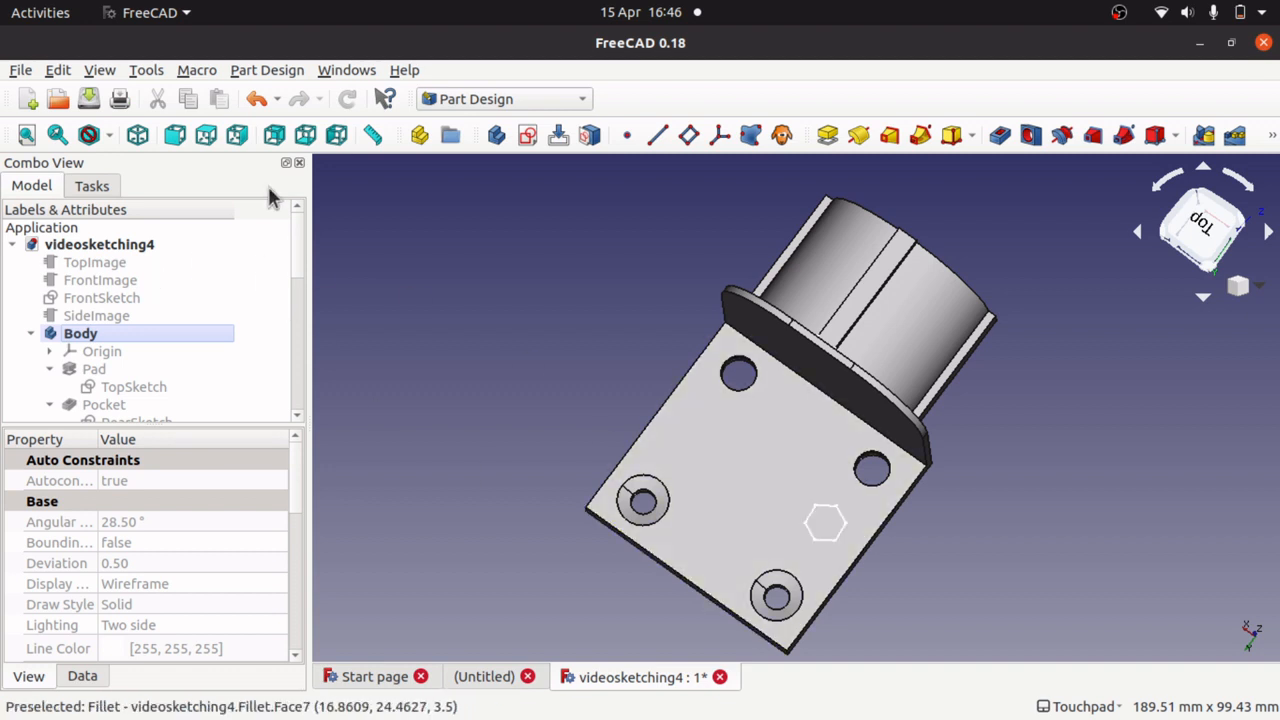
Pad the hexagon sketch on the base plate to a length of 20 mm.
{"action": "left_click", "coordinate": [827, 135]}
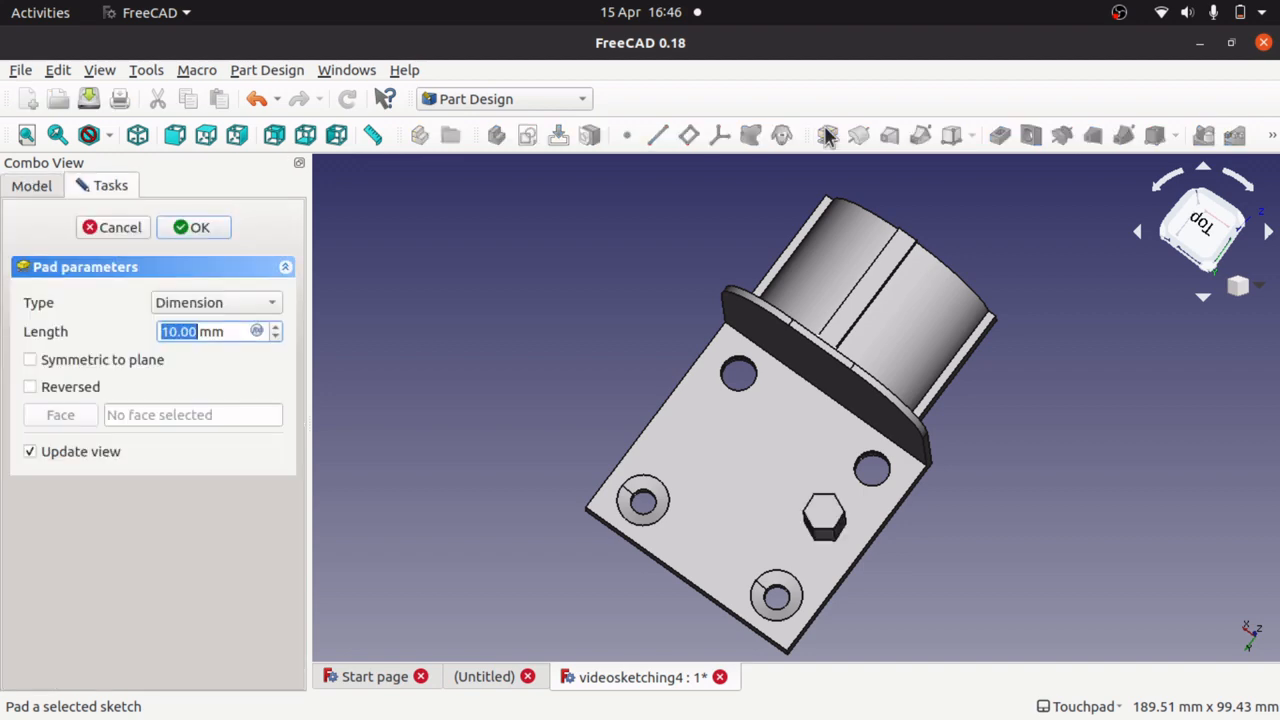
{"action": "type", "text": "20"}
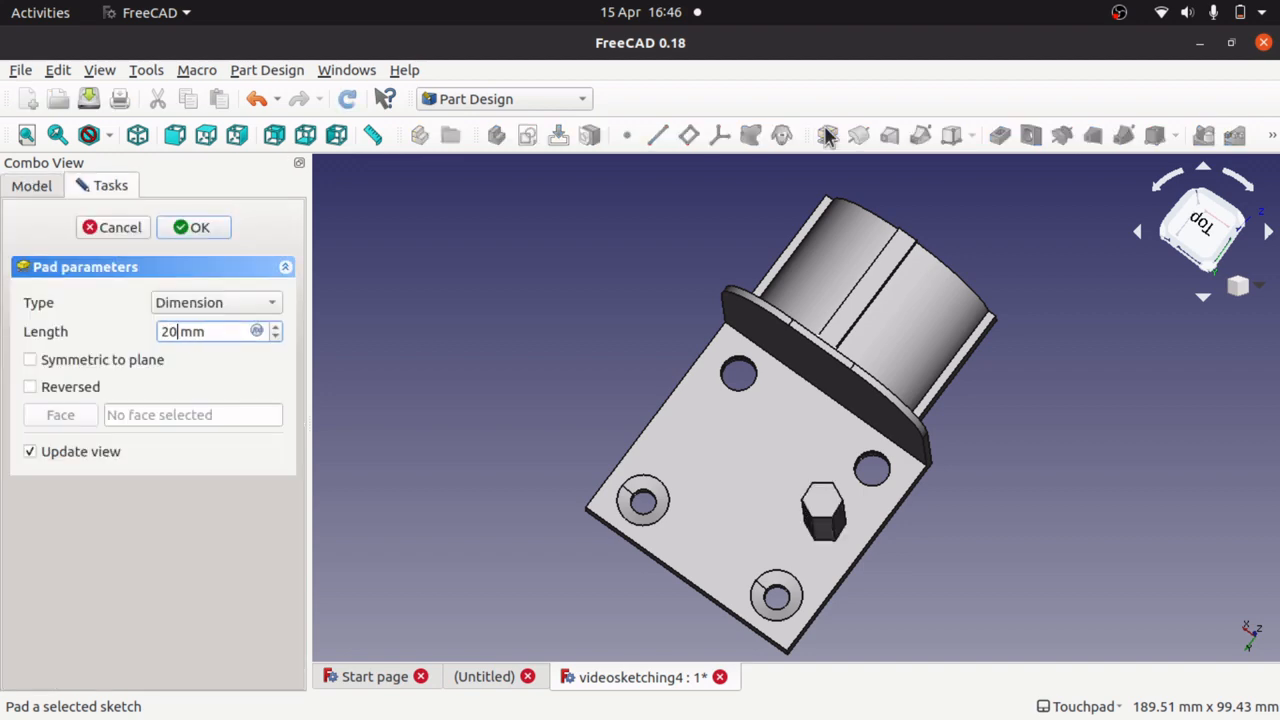
{"action": "middle_click_drag", "start_coordinate": [912, 403], "coordinate": [876, 360]}
{"action": "left_click", "coordinate": [186, 228]}
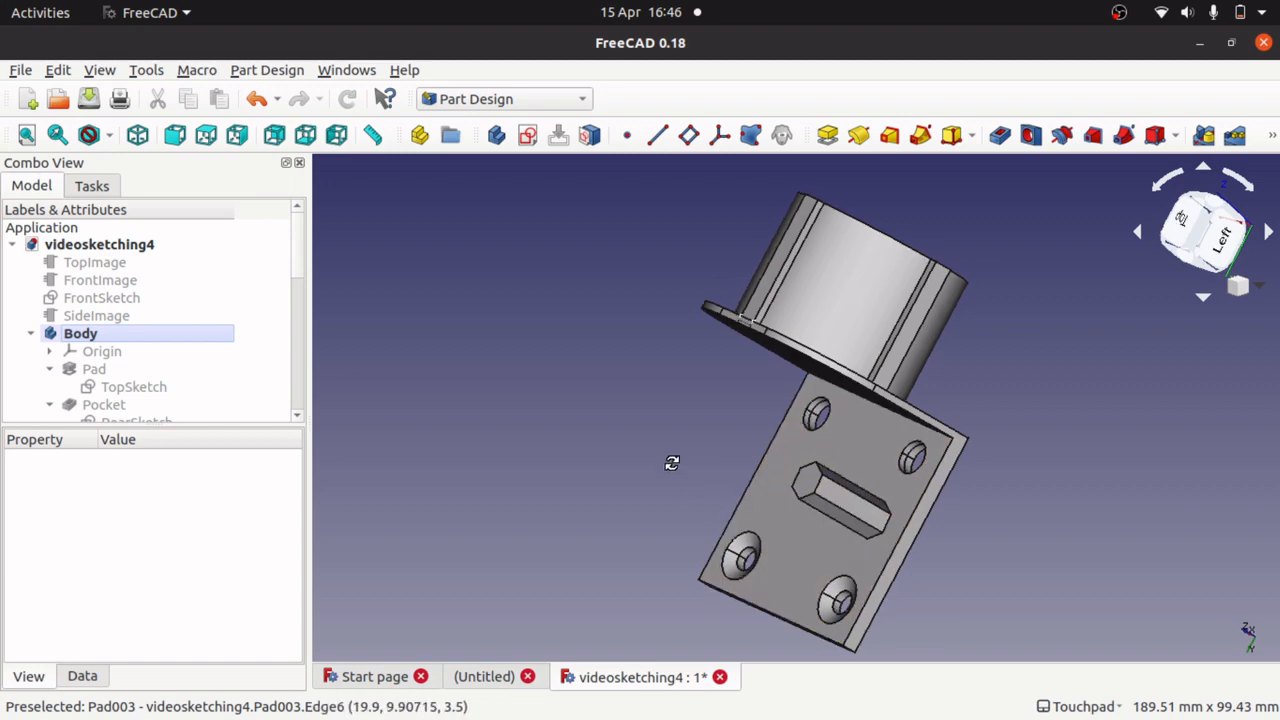
Try to mirror the hexagonal pad across the vertical sketch axis and check the preview from above.
{"action": "middle_click_drag", "start_coordinate": [671, 463], "coordinate": [845, 495]}
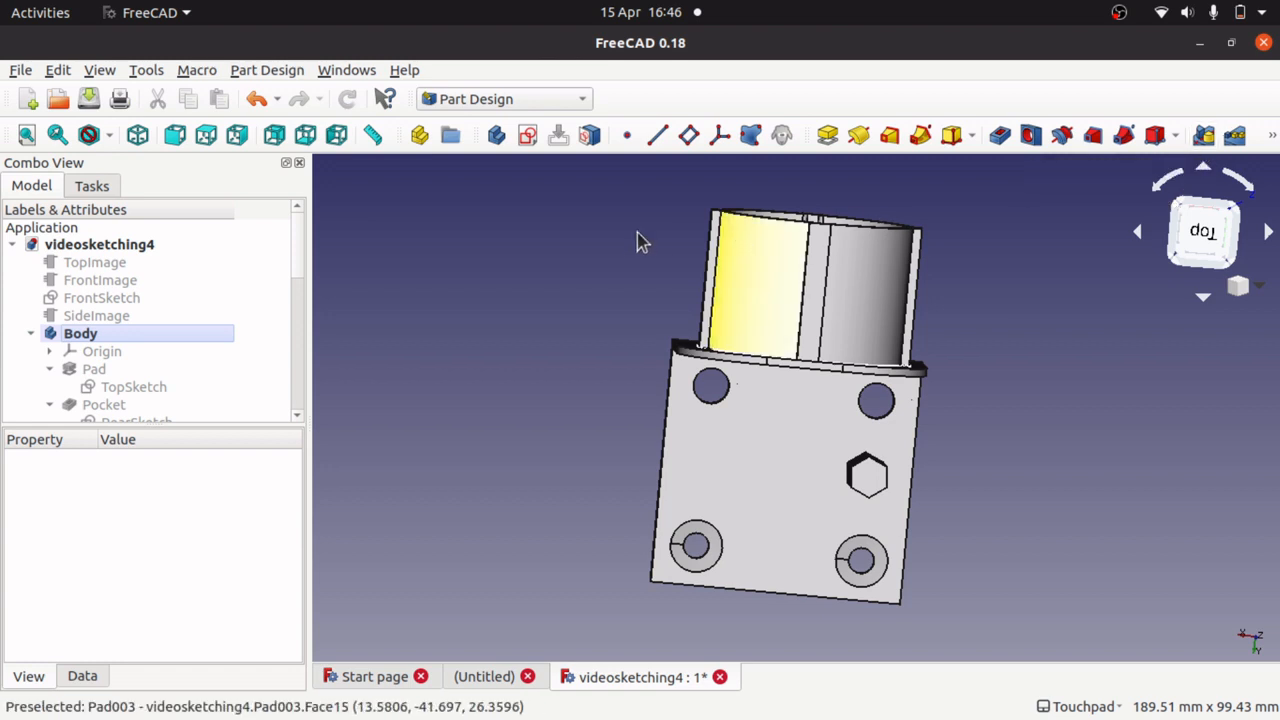
{"action": "left_click", "coordinate": [258, 70]}
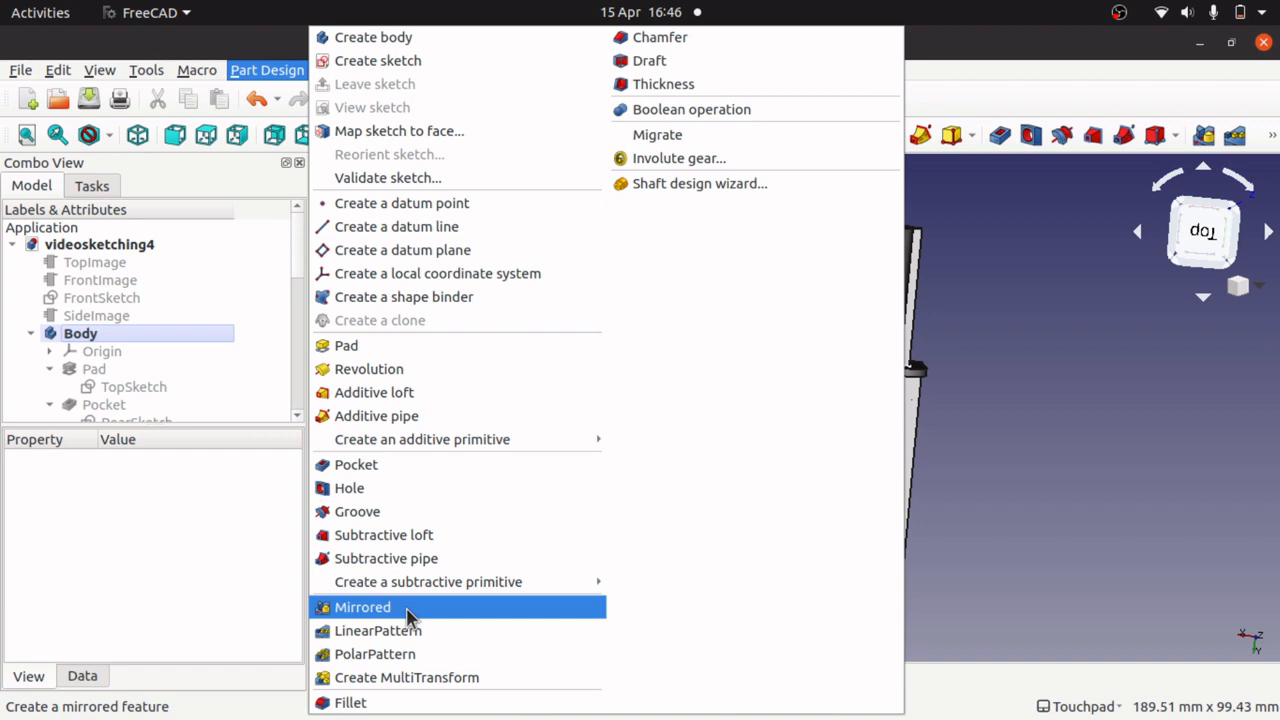
{"action": "left_click", "coordinate": [1072, 553]}
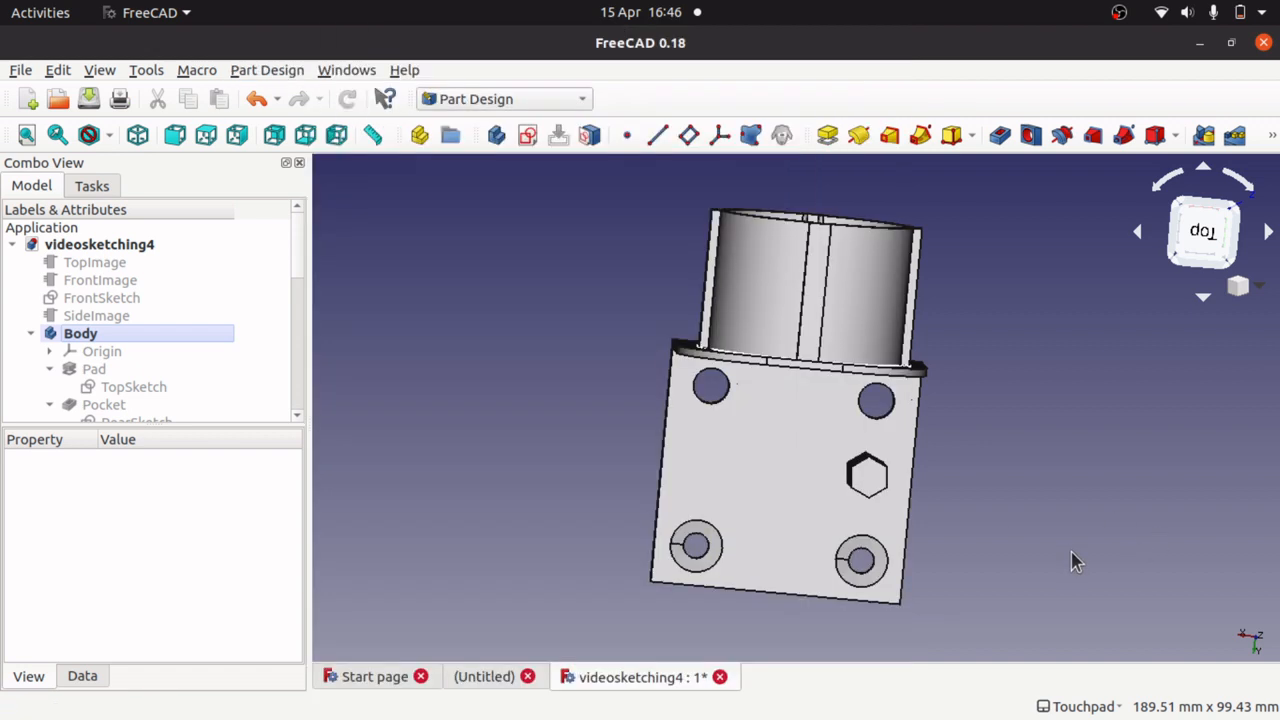
{"action": "left_click", "coordinate": [874, 482]}
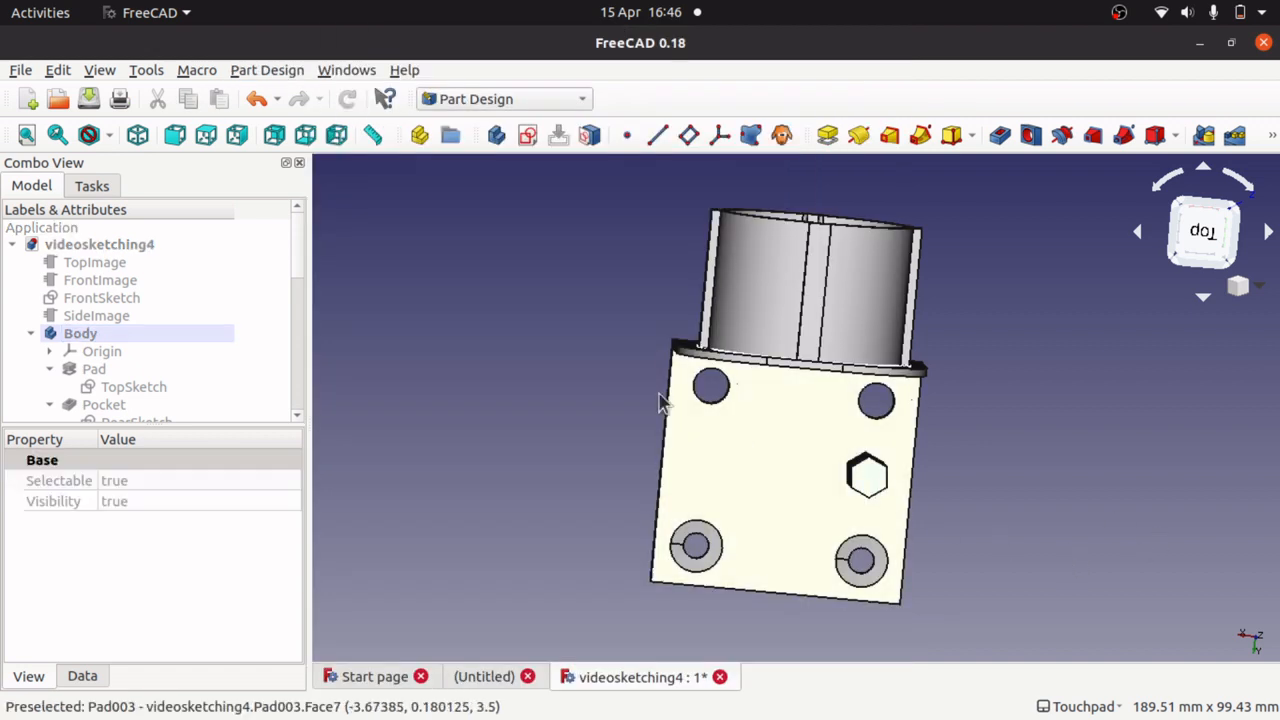
{"action": "left_click", "coordinate": [267, 72]}
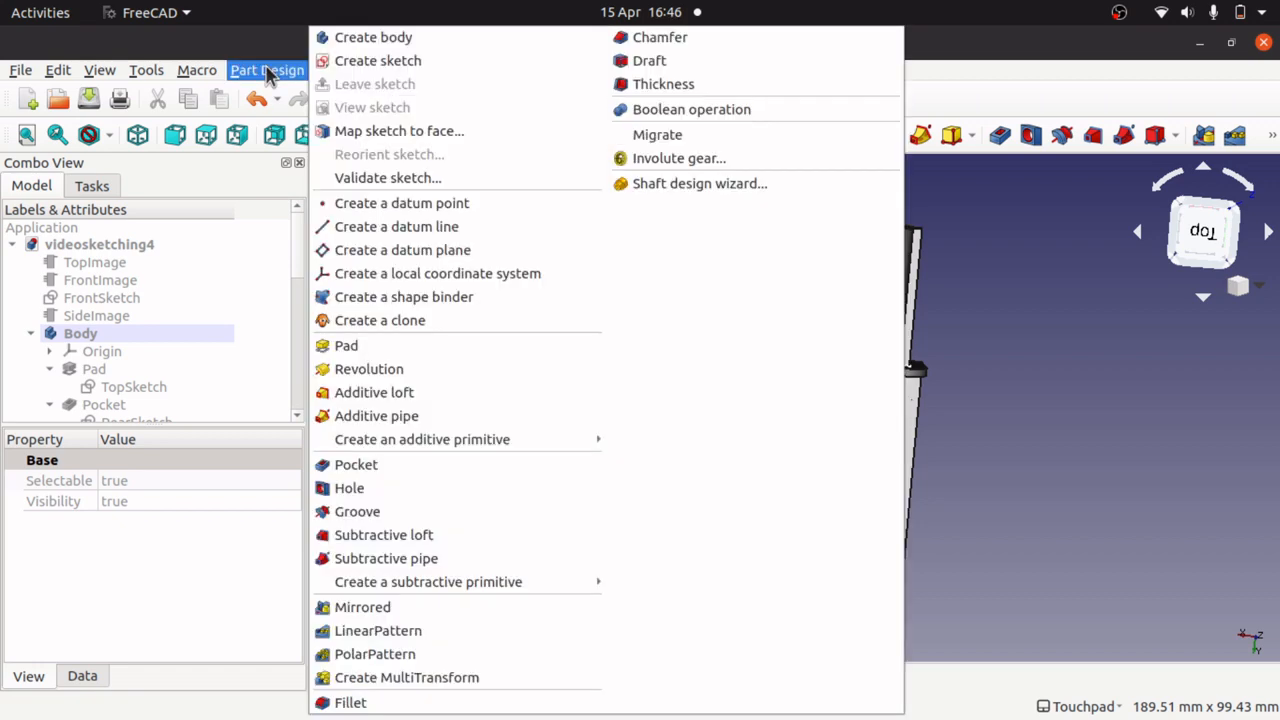
{"action": "left_click", "coordinate": [428, 610]}
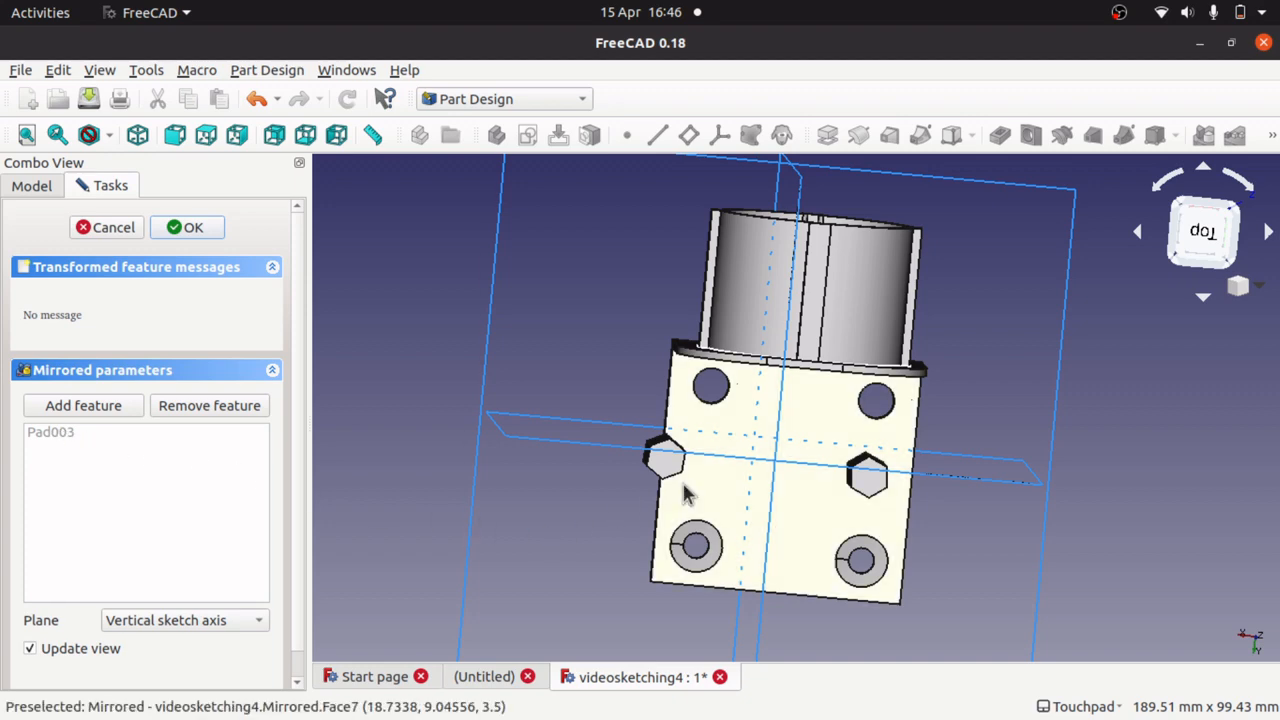
{"action": "left_click_drag", "start_coordinate": [726, 494], "coordinate": [747, 518], "text": "shift"}
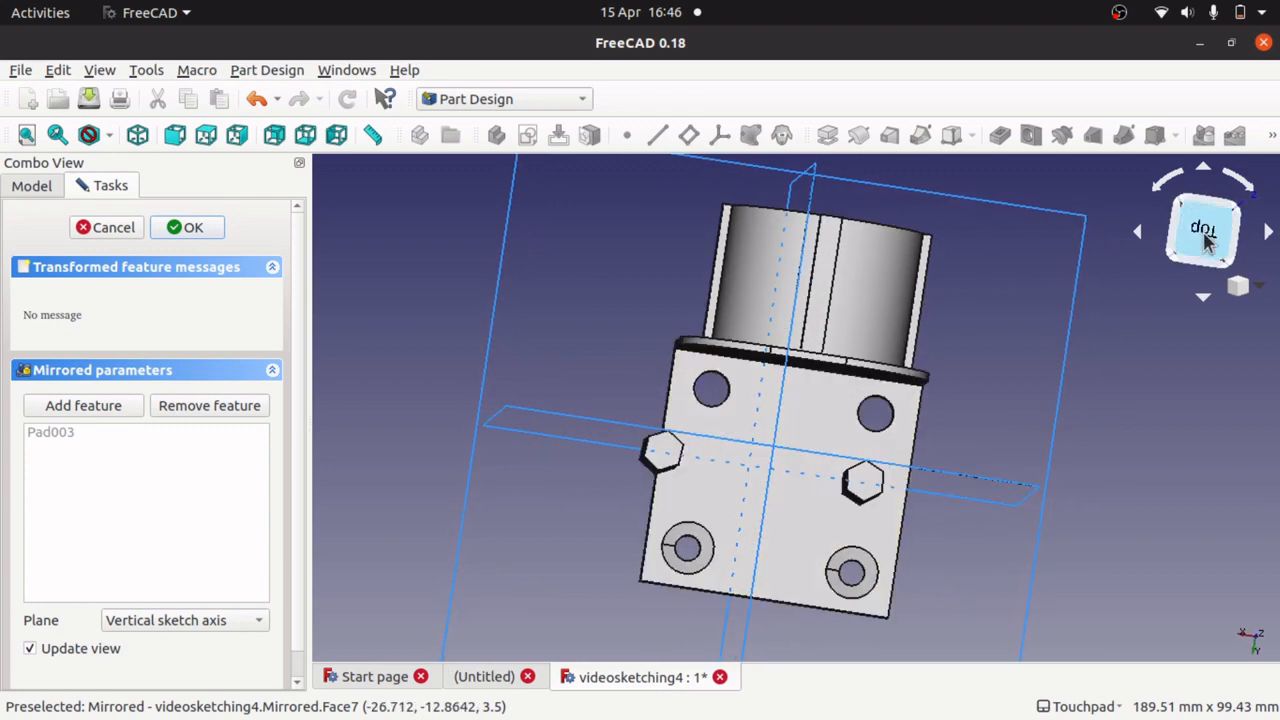
{"action": "left_click", "coordinate": [1205, 232]}
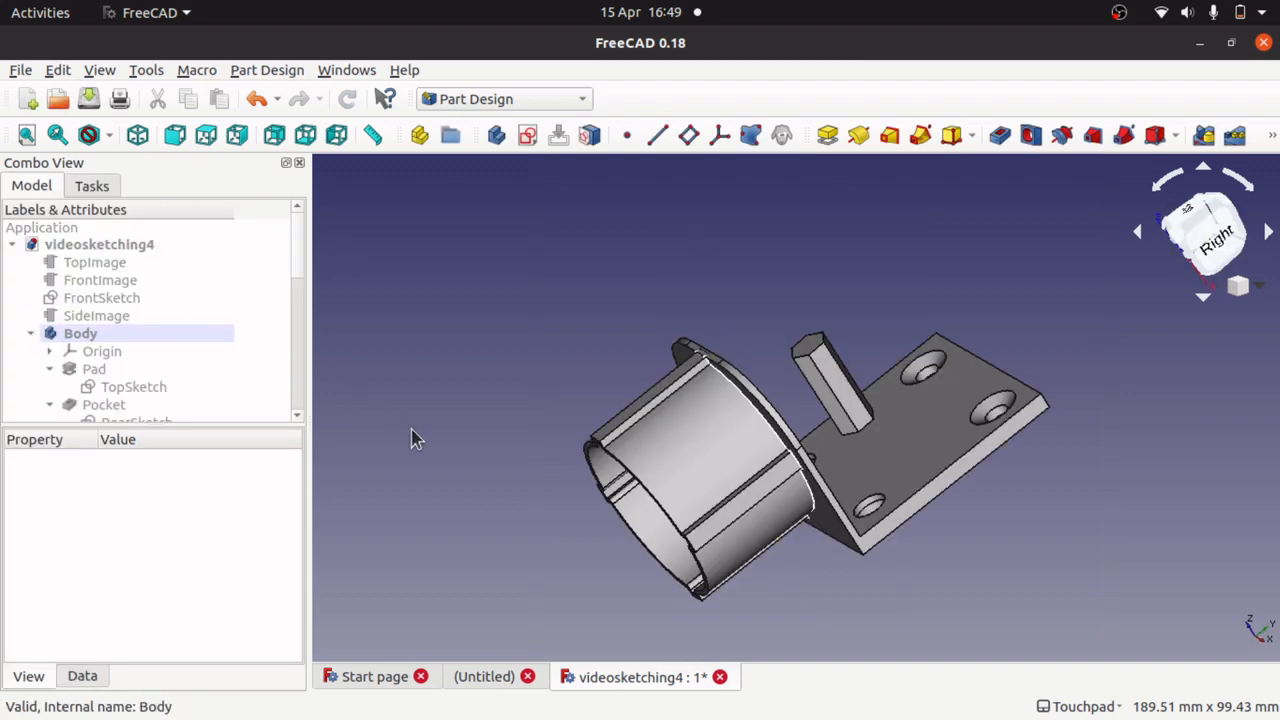
Start creating a new datum plane in the body.
{"action": "left_click_drag", "start_coordinate": [515, 322], "coordinate": [571, 358], "text": "alt"}
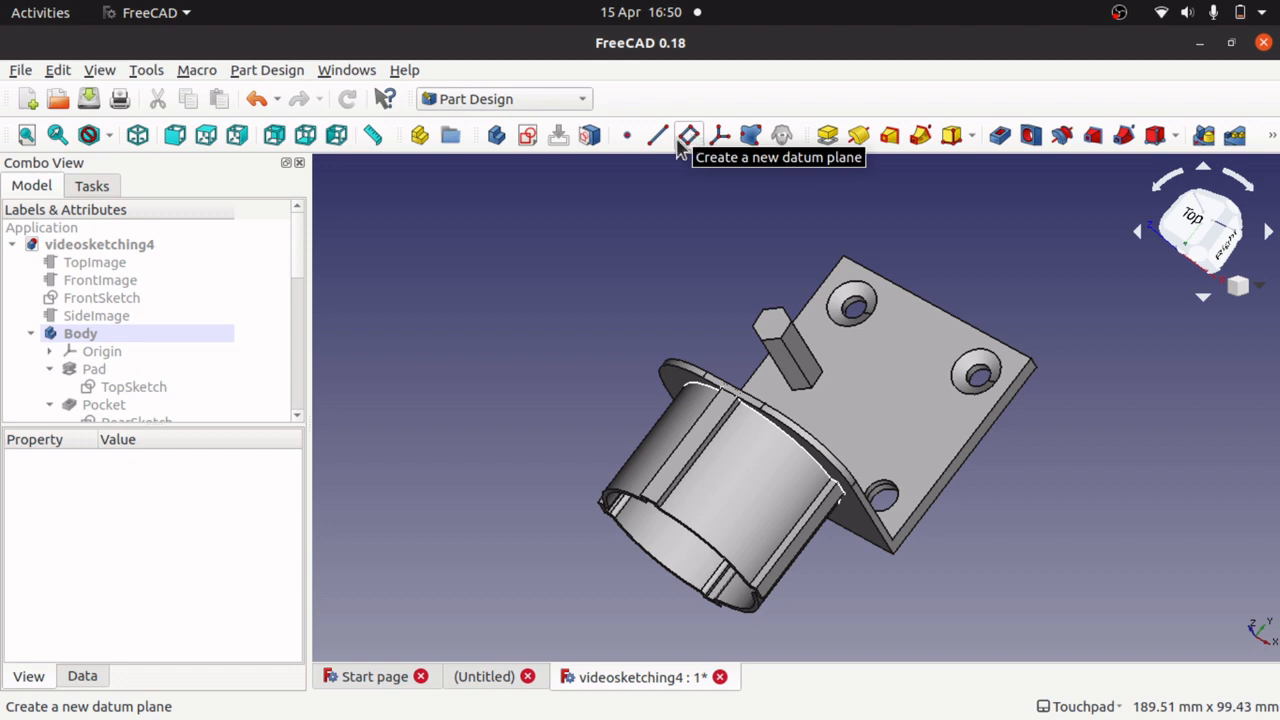
{"action": "left_click", "coordinate": [279, 76]}
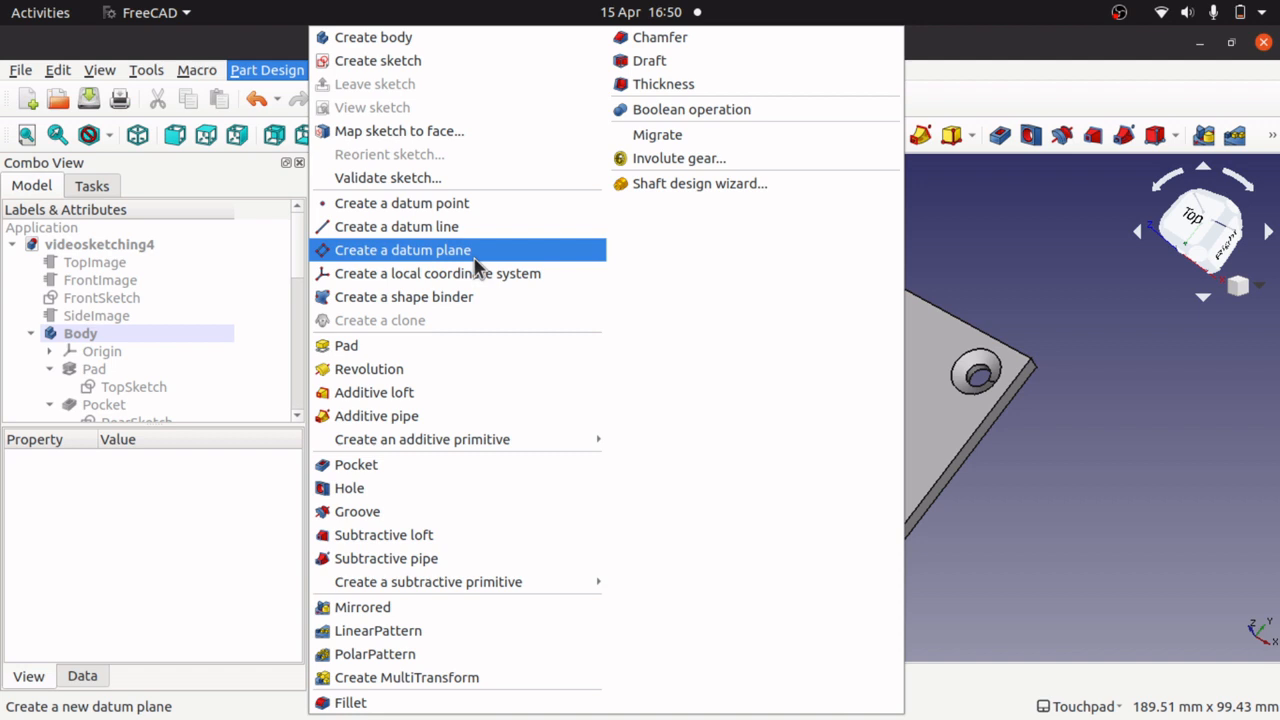
{"action": "left_click", "coordinate": [993, 267]}
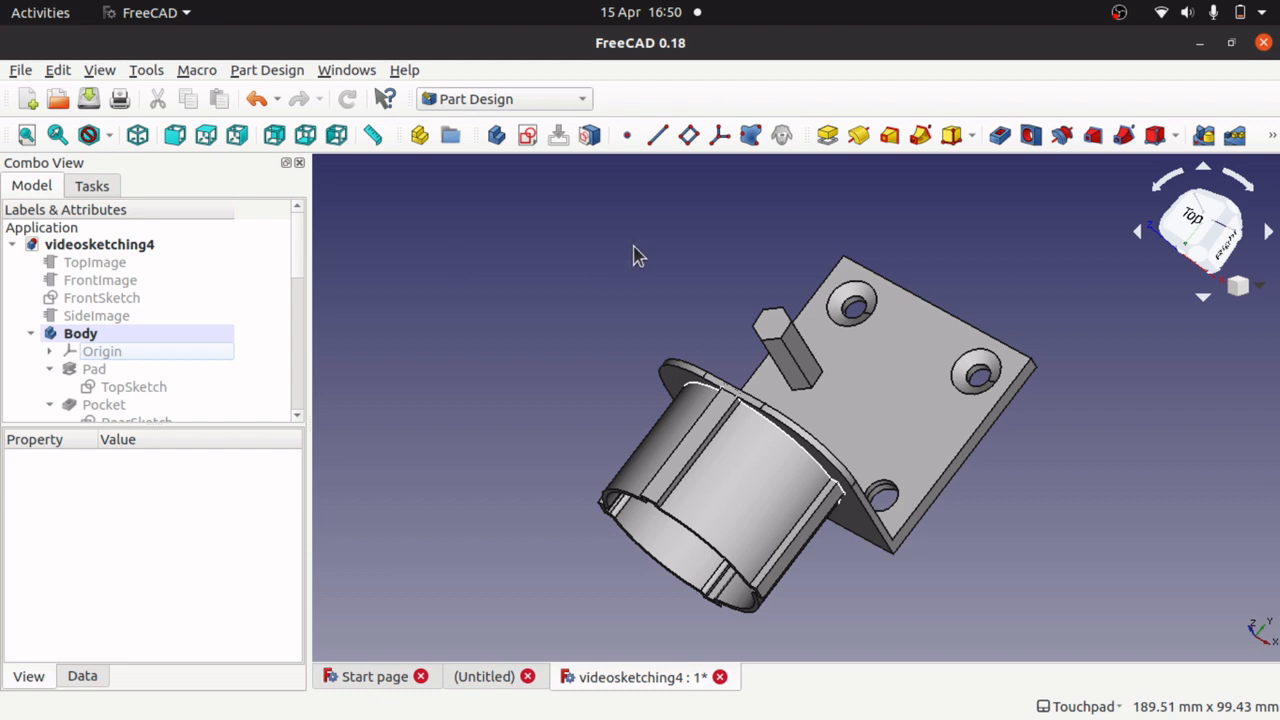
{"action": "left_click", "coordinate": [689, 136]}
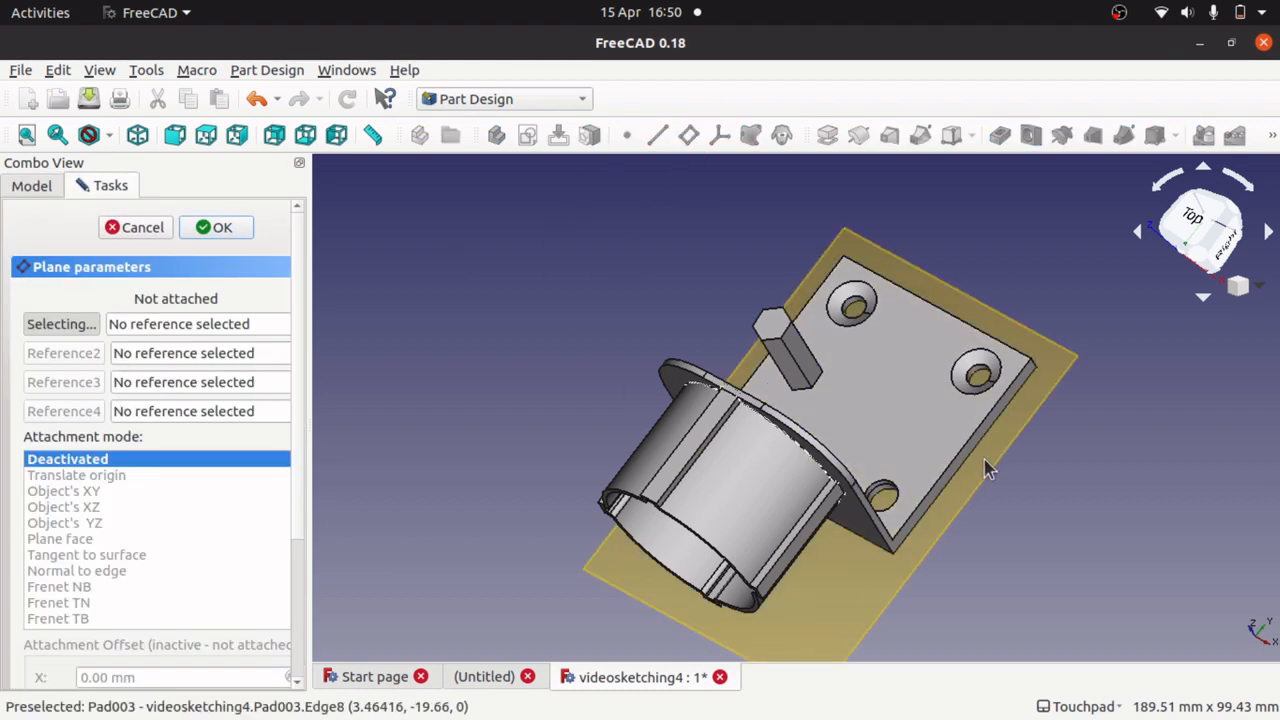
{"action": "mouse_move", "coordinate": [888, 594]}
{"action": "left_mouse_down", "text": "shift"}
{"action": "mouse_move", "coordinate": [864, 546]}
{"action": "mouse_move", "coordinate": [876, 504]}
{"action": "mouse_move", "coordinate": [871, 588]}
{"action": "left_mouse_up", "text": "shift"}
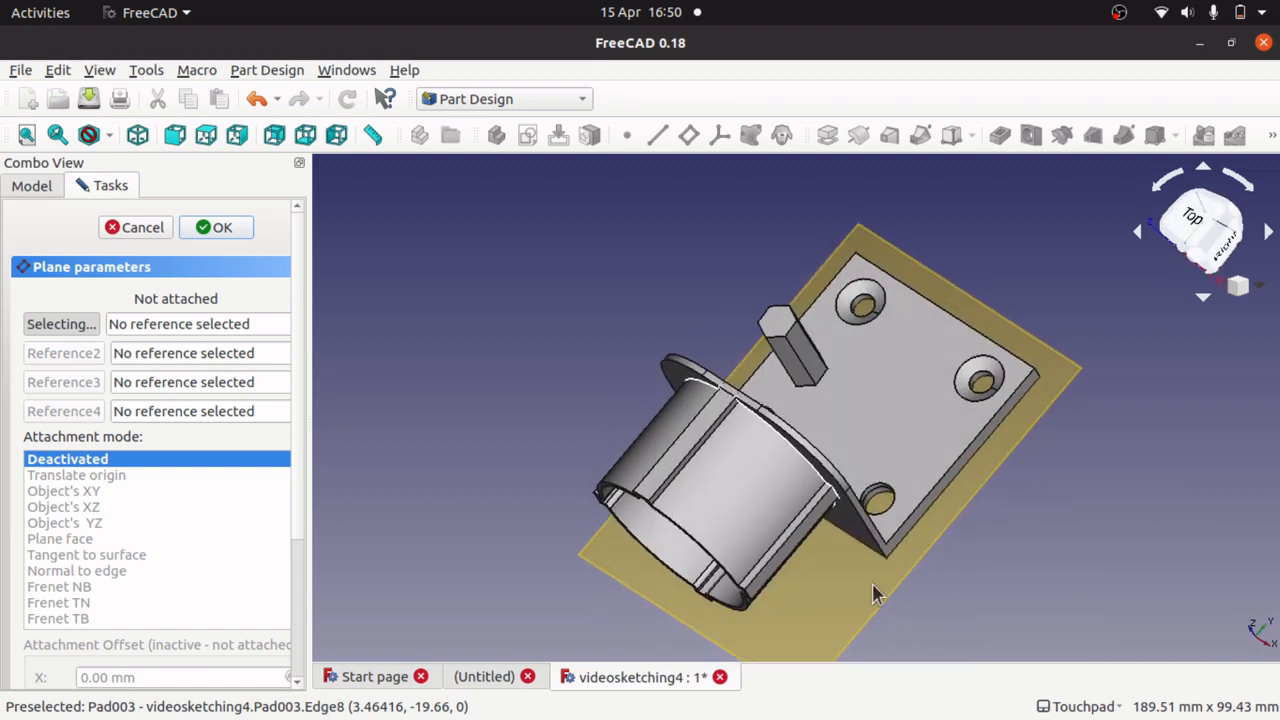
Show the body's Origin so that its base planes can be selected as references.
{"action": "left_click", "coordinate": [42, 195]}
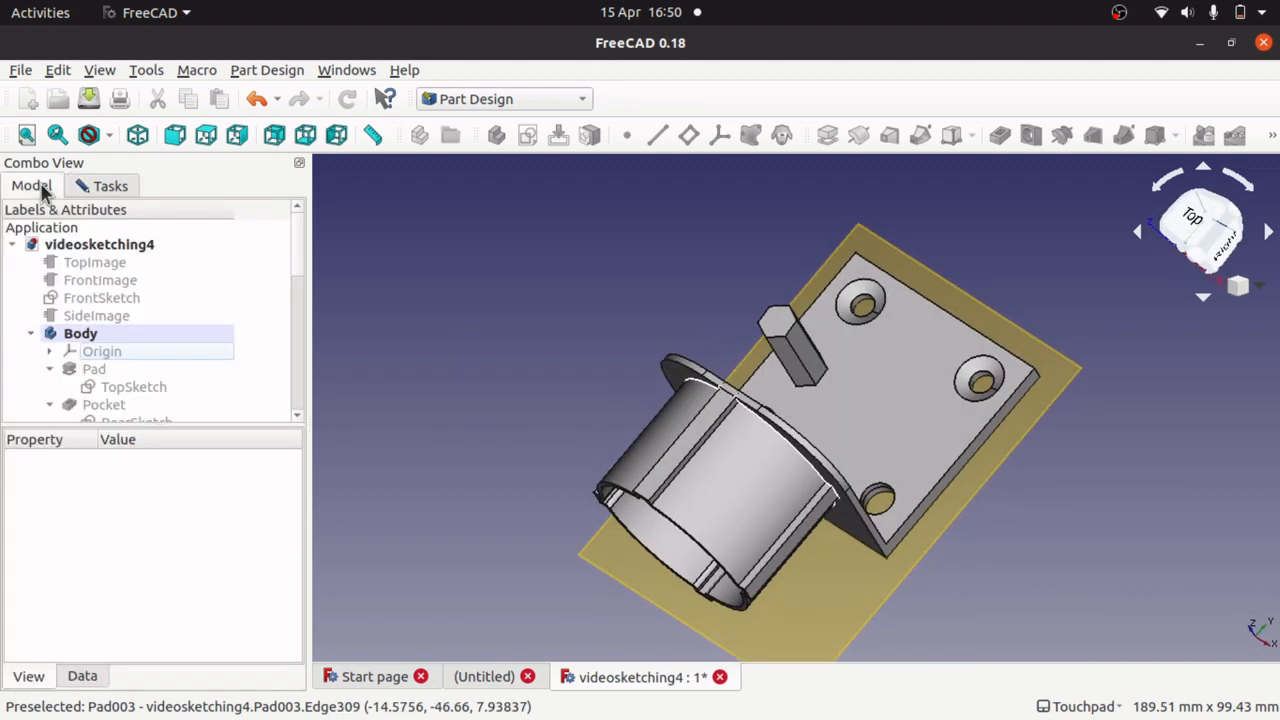
{"action": "left_click", "coordinate": [119, 352]}
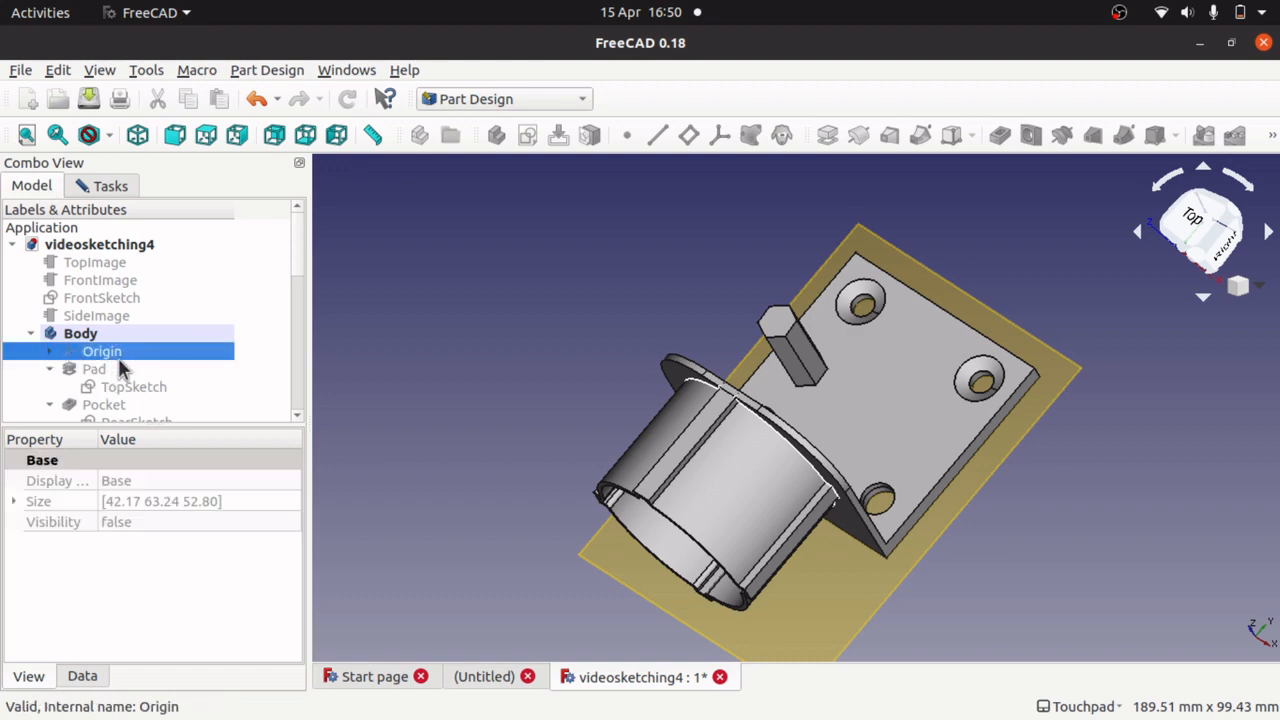
{"action": "key", "text": "space"}
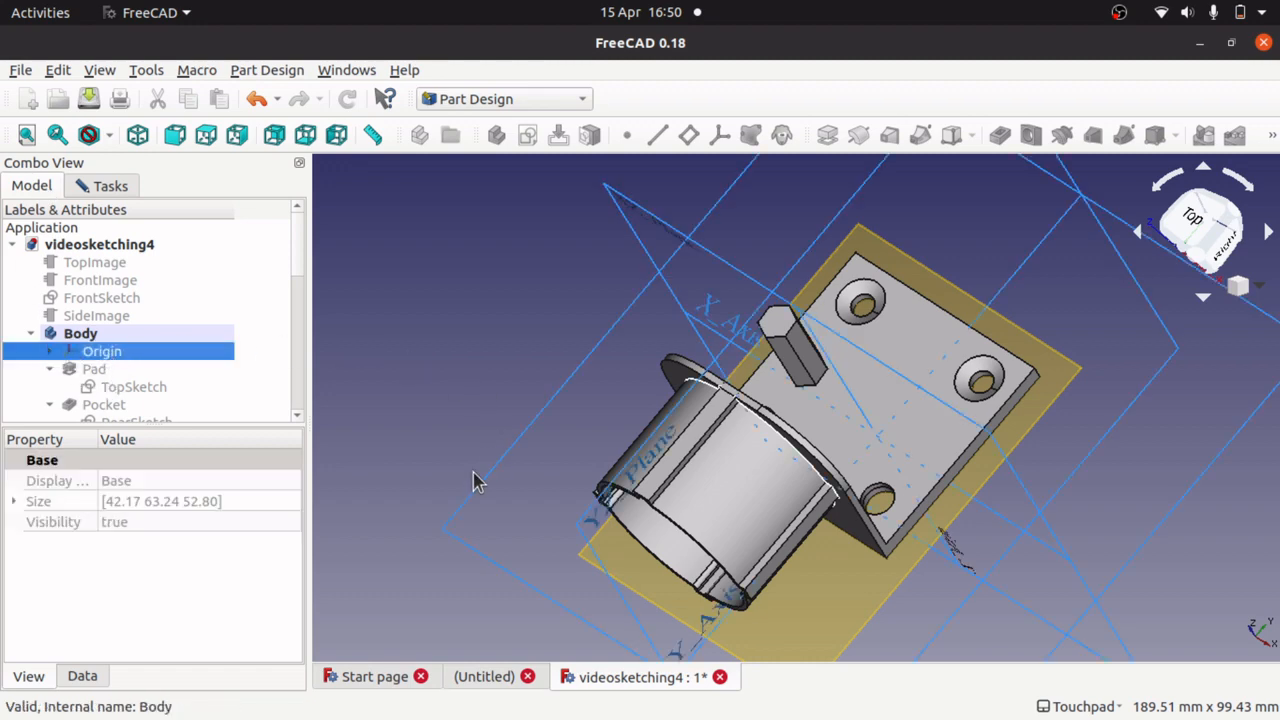
{"action": "left_click_drag", "start_coordinate": [473, 472], "coordinate": [455, 354], "text": "alt"}
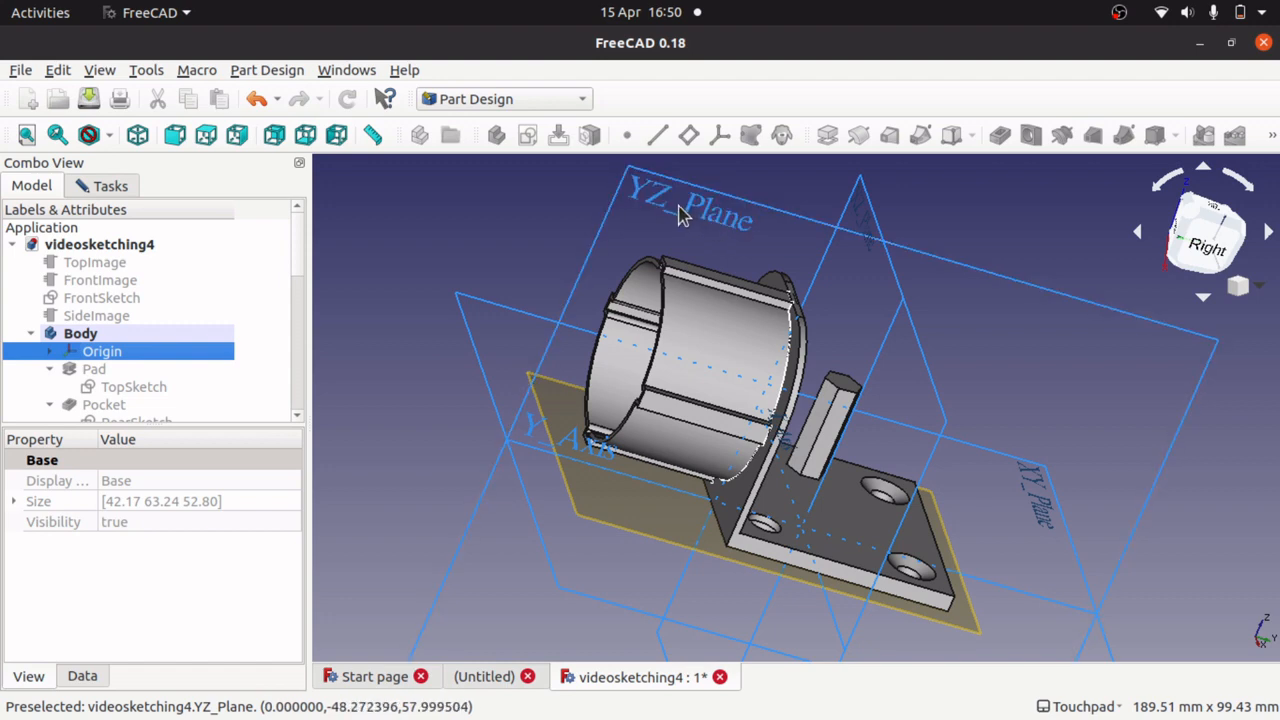
Attach the datum plane to YZ_Plane in Plane face mode and finish creating it.
{"action": "left_click", "coordinate": [108, 190]}
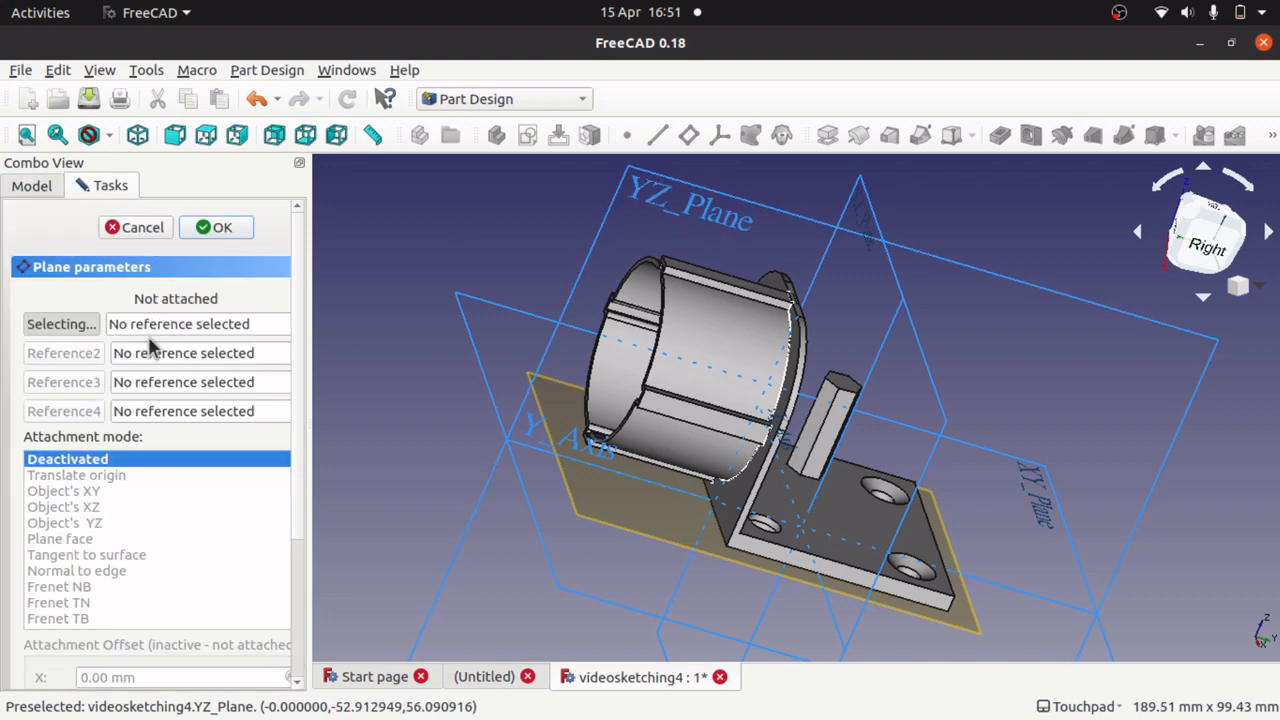
{"action": "left_click", "coordinate": [63, 326]}
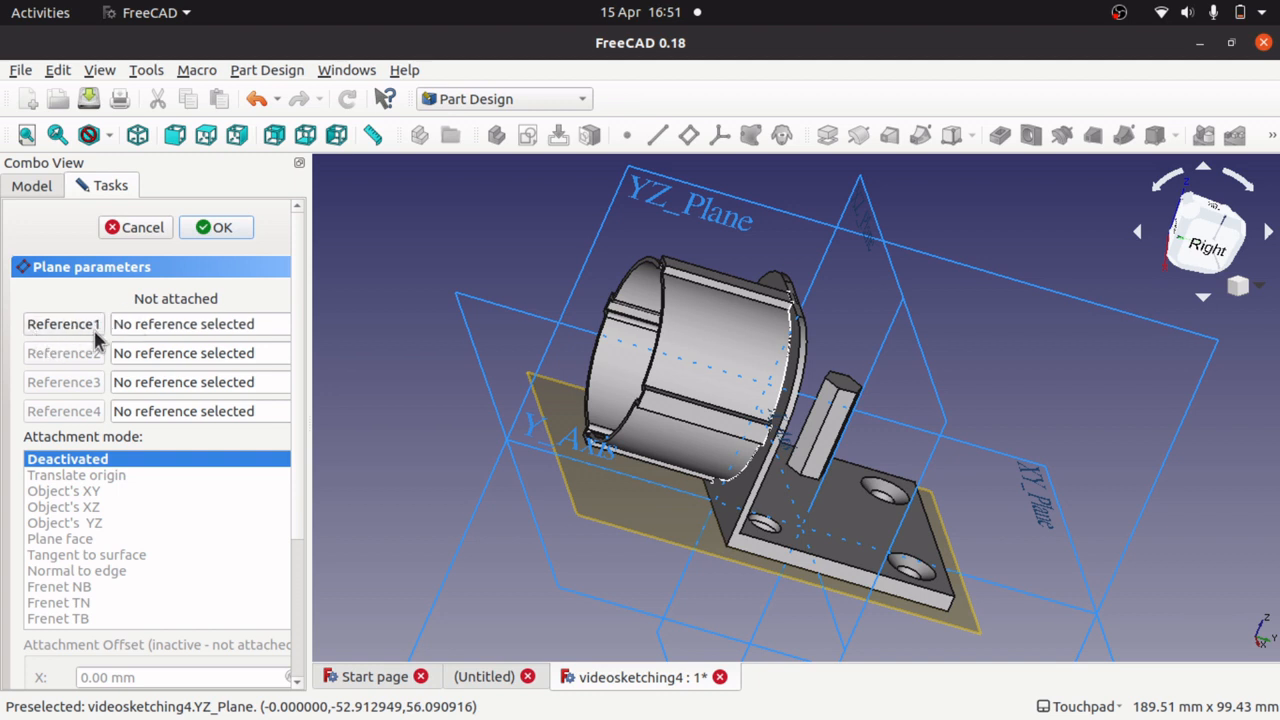
{"action": "left_click", "coordinate": [70, 325]}
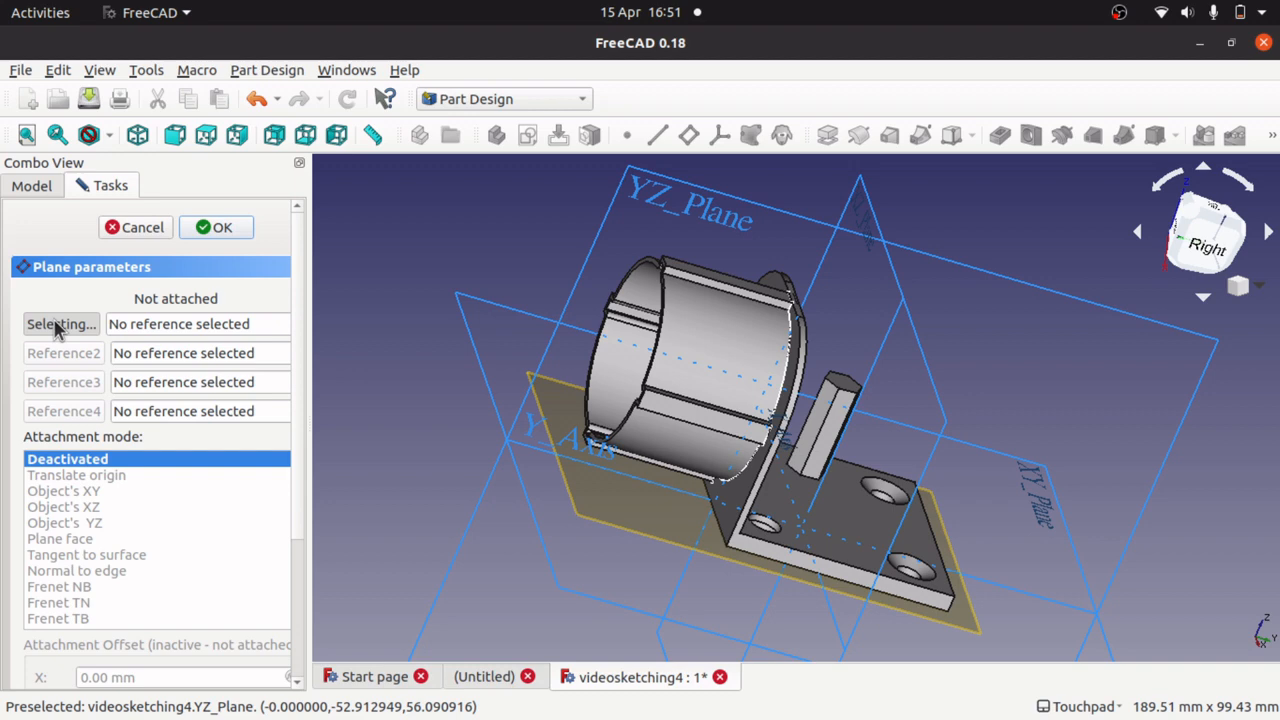
{"action": "left_click", "coordinate": [729, 203]}
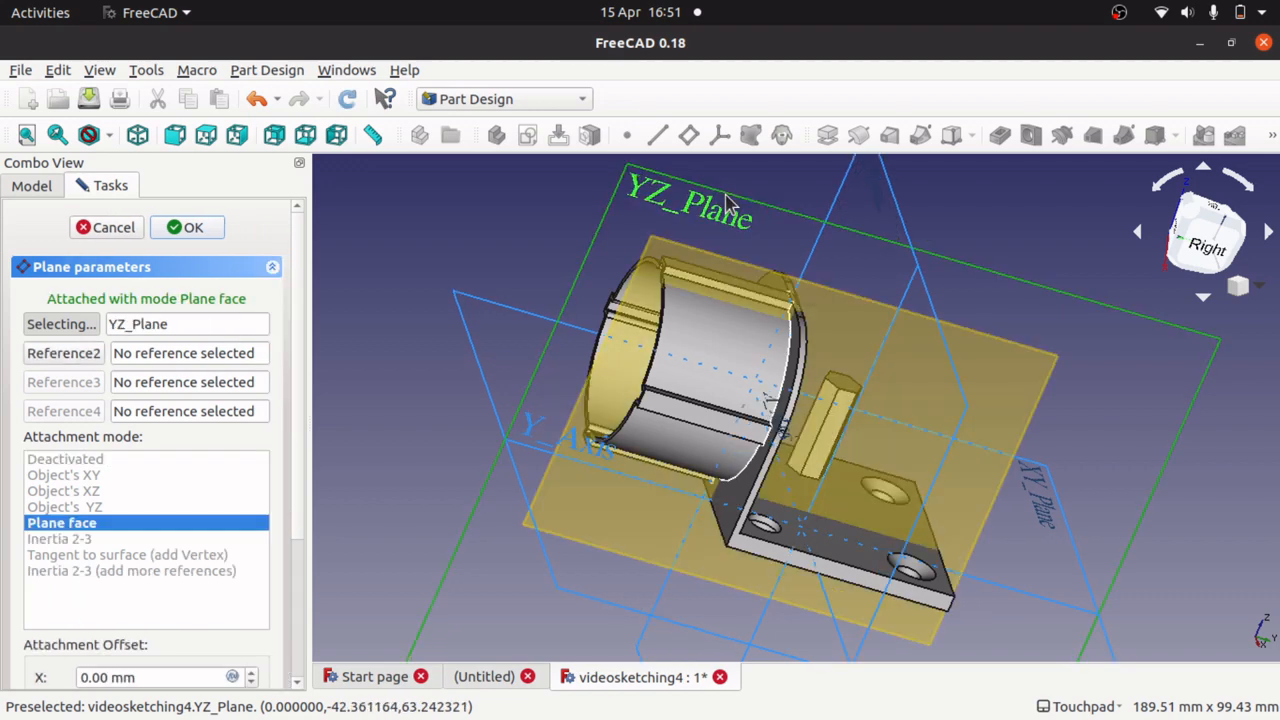
{"action": "left_click_drag", "start_coordinate": [791, 330], "coordinate": [636, 423], "text": "alt"}
{"action": "left_click", "coordinate": [205, 233]}
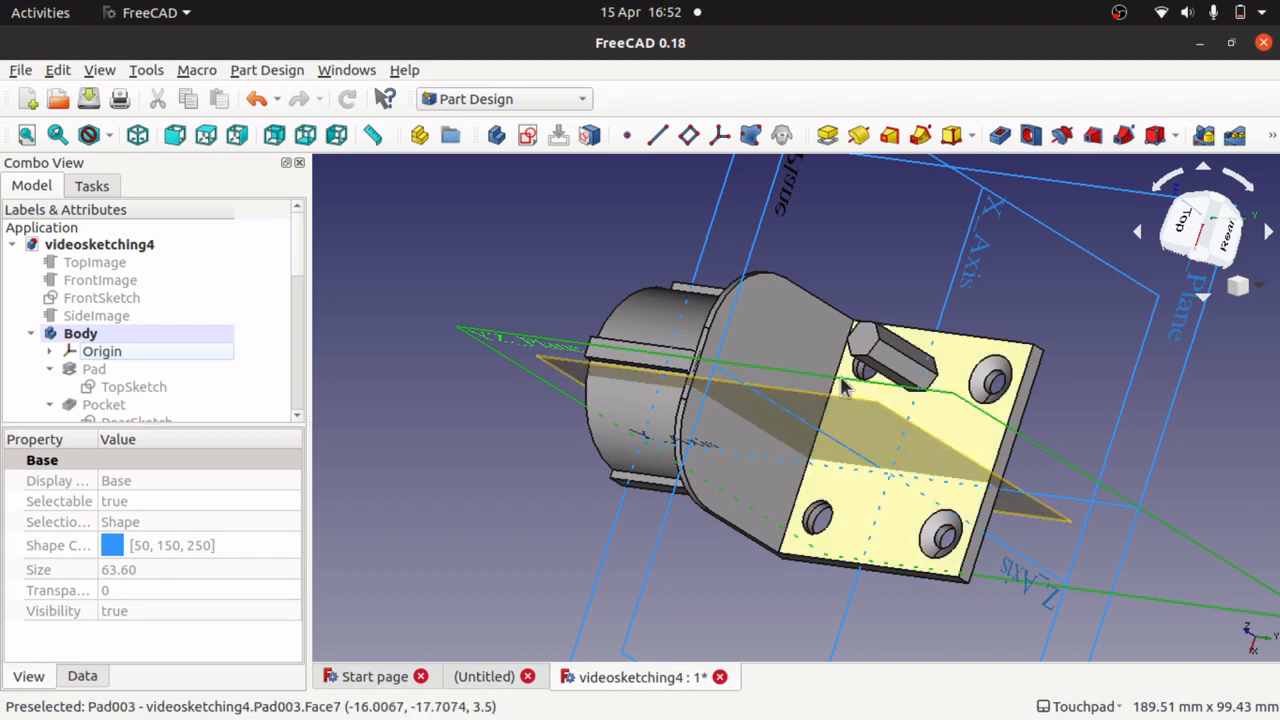
Find DatumPlane in the body's model tree and reopen its parameters for editing.
{"action": "middle_click_drag", "start_coordinate": [858, 350], "coordinate": [914, 432]}
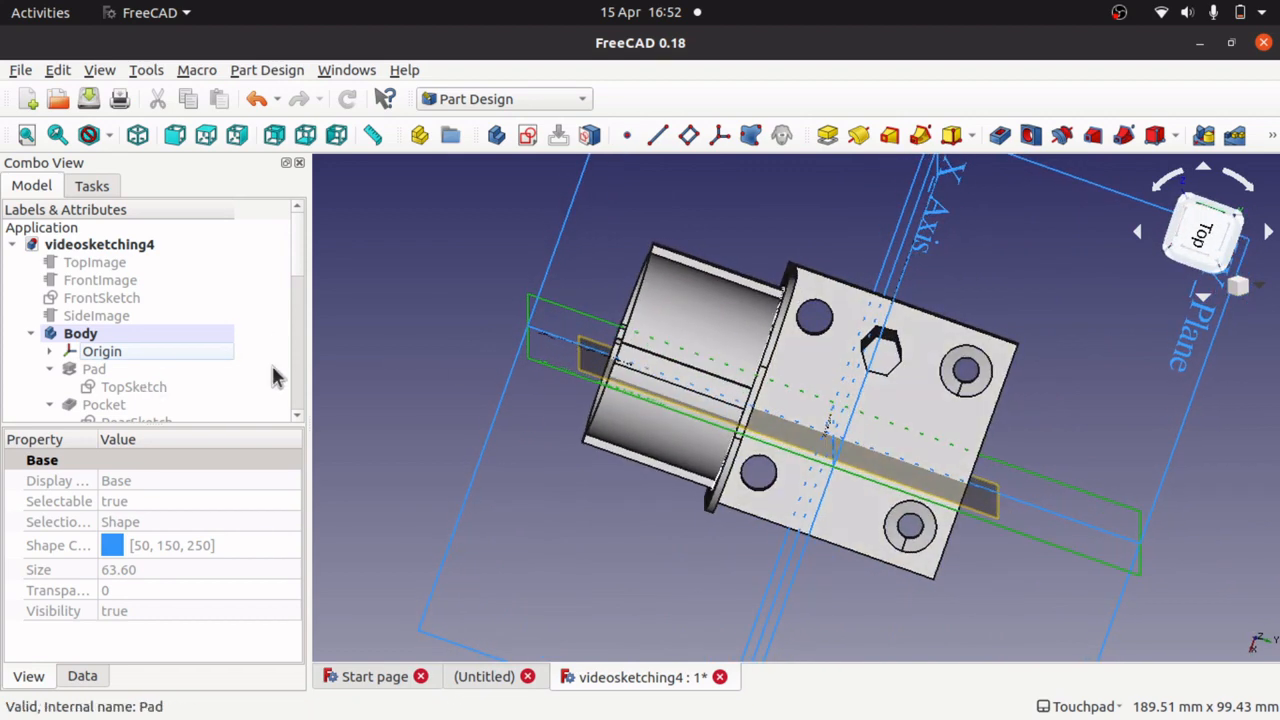
{"action": "scroll", "coordinate": [298, 300], "scroll_direction": "down", "scroll_amount": 5}
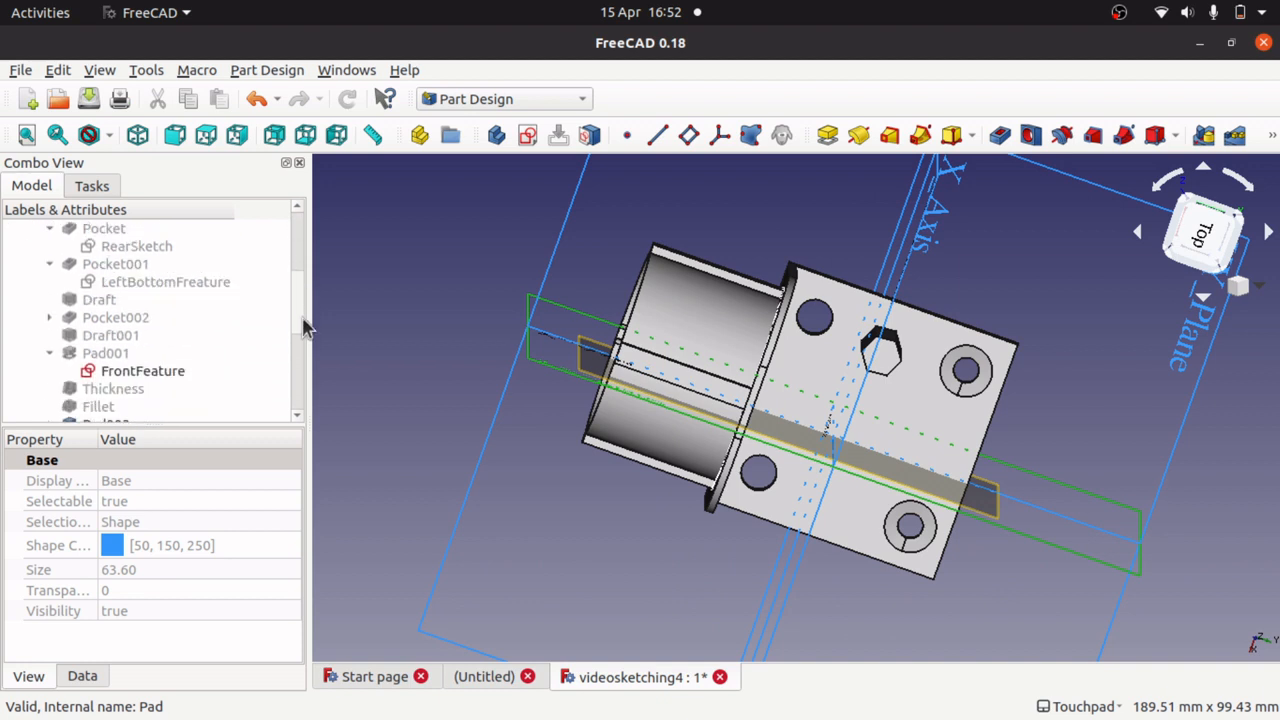
{"action": "scroll", "coordinate": [306, 350], "scroll_direction": "down", "scroll_amount": 2}
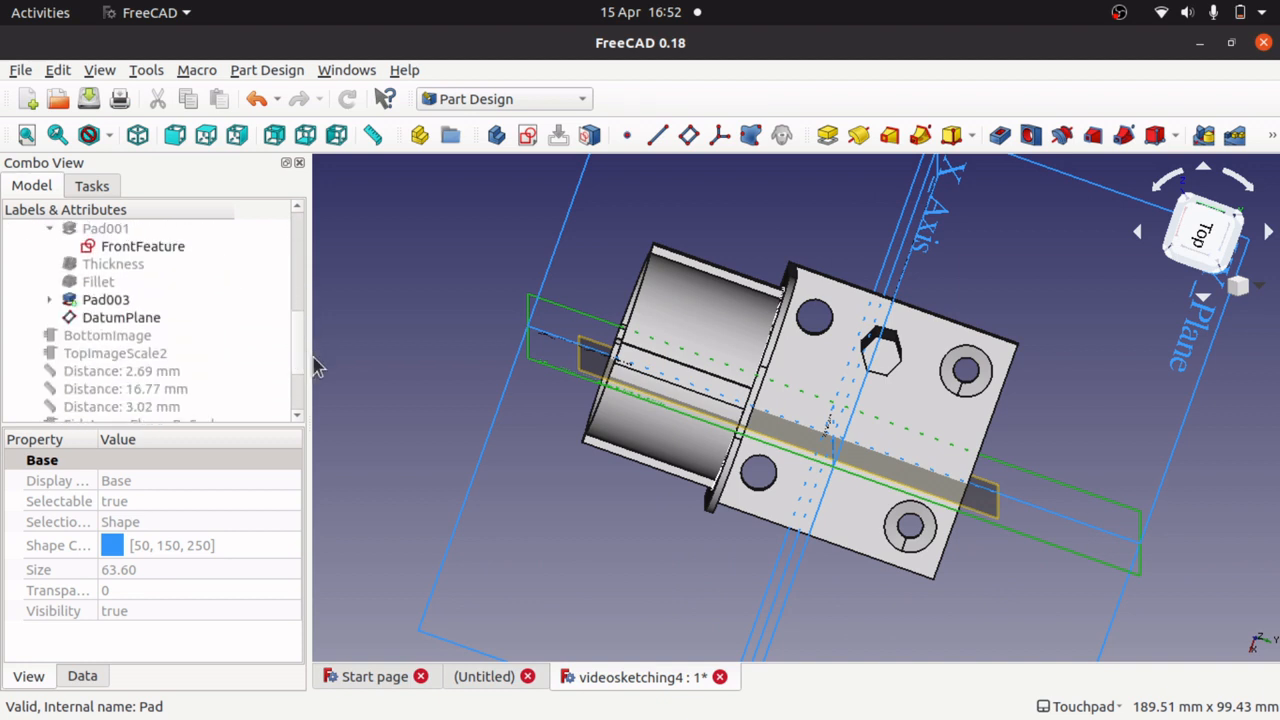
{"action": "left_click", "coordinate": [144, 318]}
{"action": "double_click", "coordinate": [144, 318]}
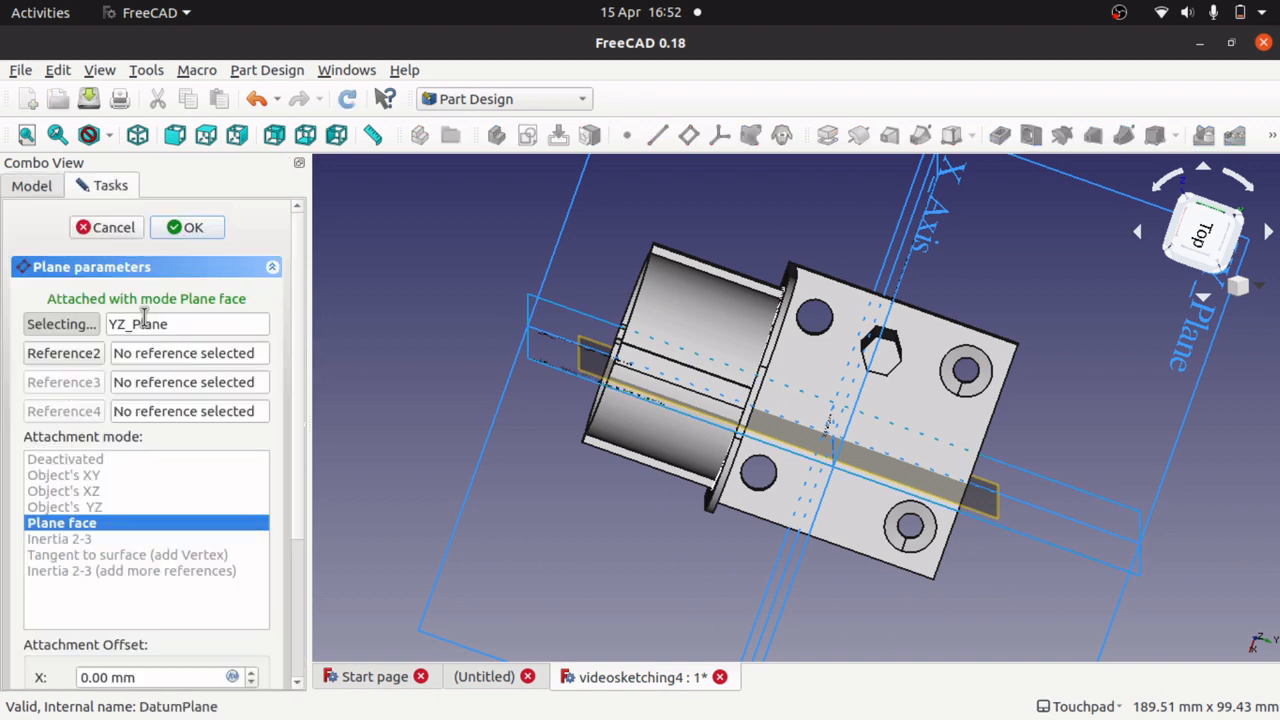
Set the datum plane's attachment offset to -5 mm in Z, keeping X and Y at 0 mm.
{"action": "left_click_drag", "start_coordinate": [604, 484], "coordinate": [607, 488], "text": "alt"}
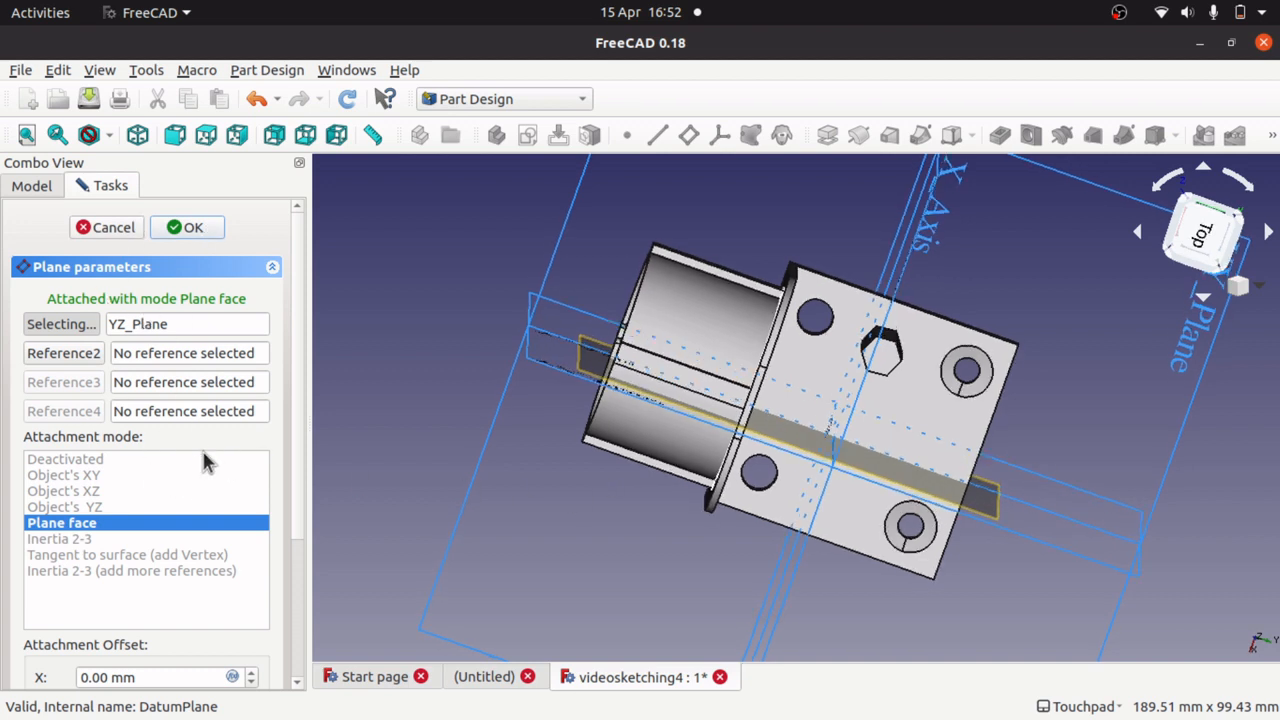
{"action": "left_click_drag", "start_coordinate": [297, 351], "coordinate": [300, 540]}
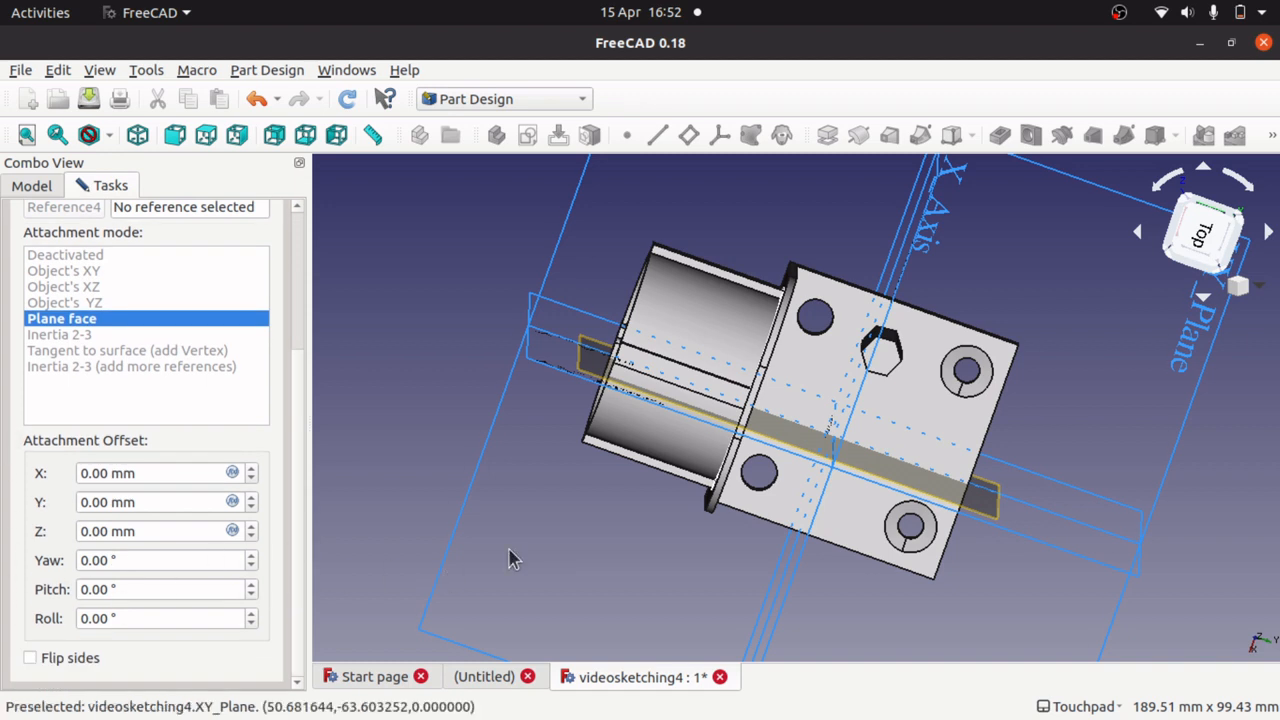
{"action": "left_click", "coordinate": [1203, 243]}
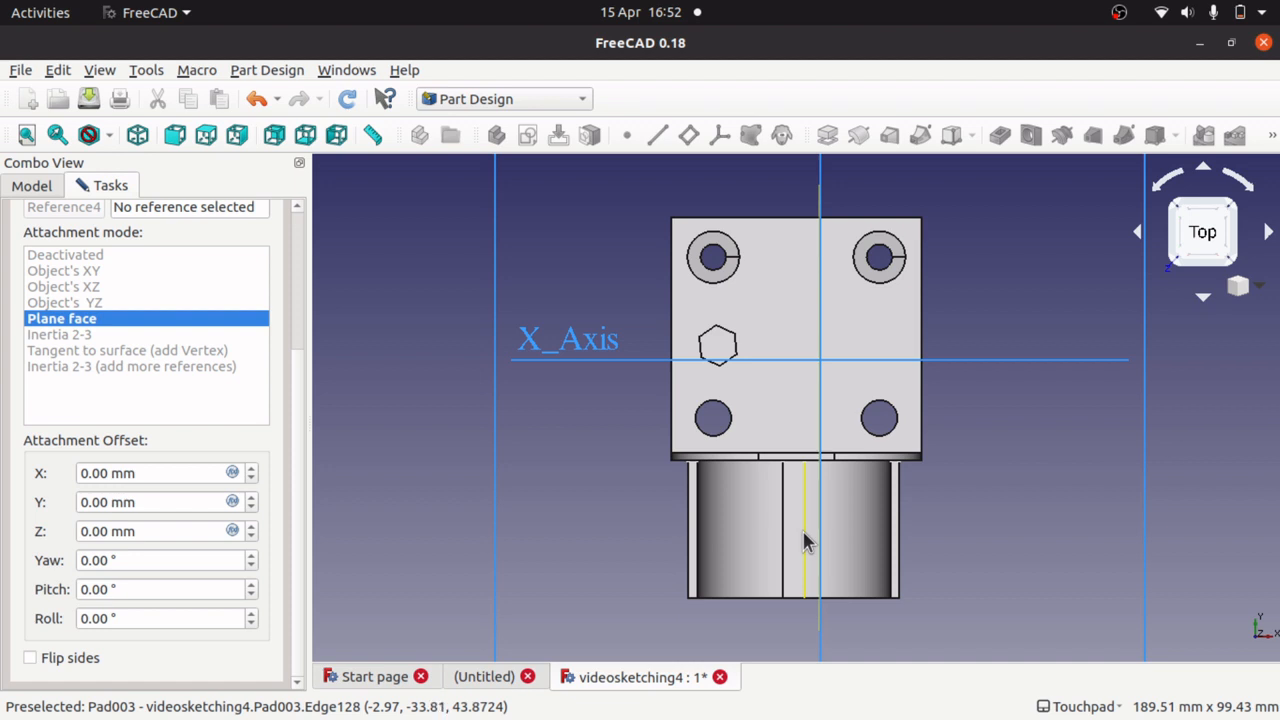
{"action": "scroll", "coordinate": [803, 533], "scroll_direction": "up", "scroll_amount": 5}
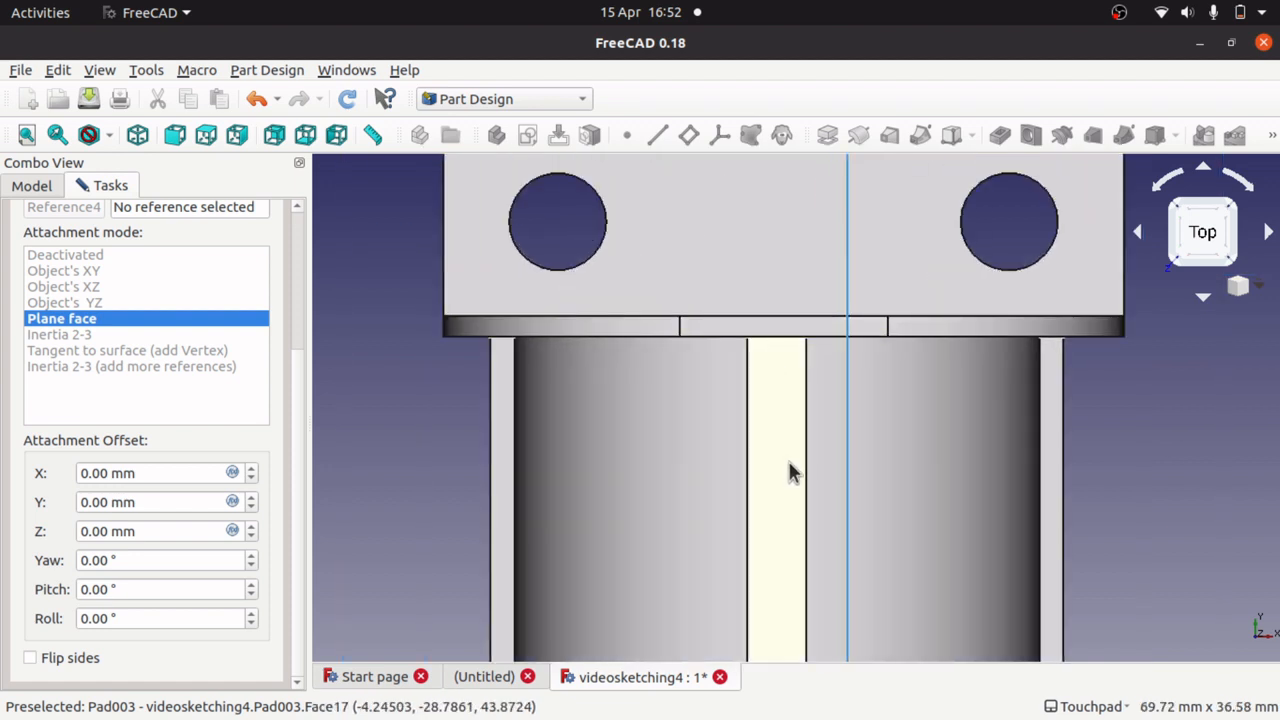
{"action": "mouse_move", "coordinate": [788, 460]}
{"action": "left_mouse_down", "text": "shift"}
{"action": "mouse_move", "coordinate": [814, 471]}
{"action": "mouse_move", "coordinate": [800, 476]}
{"action": "left_mouse_up", "text": "shift"}
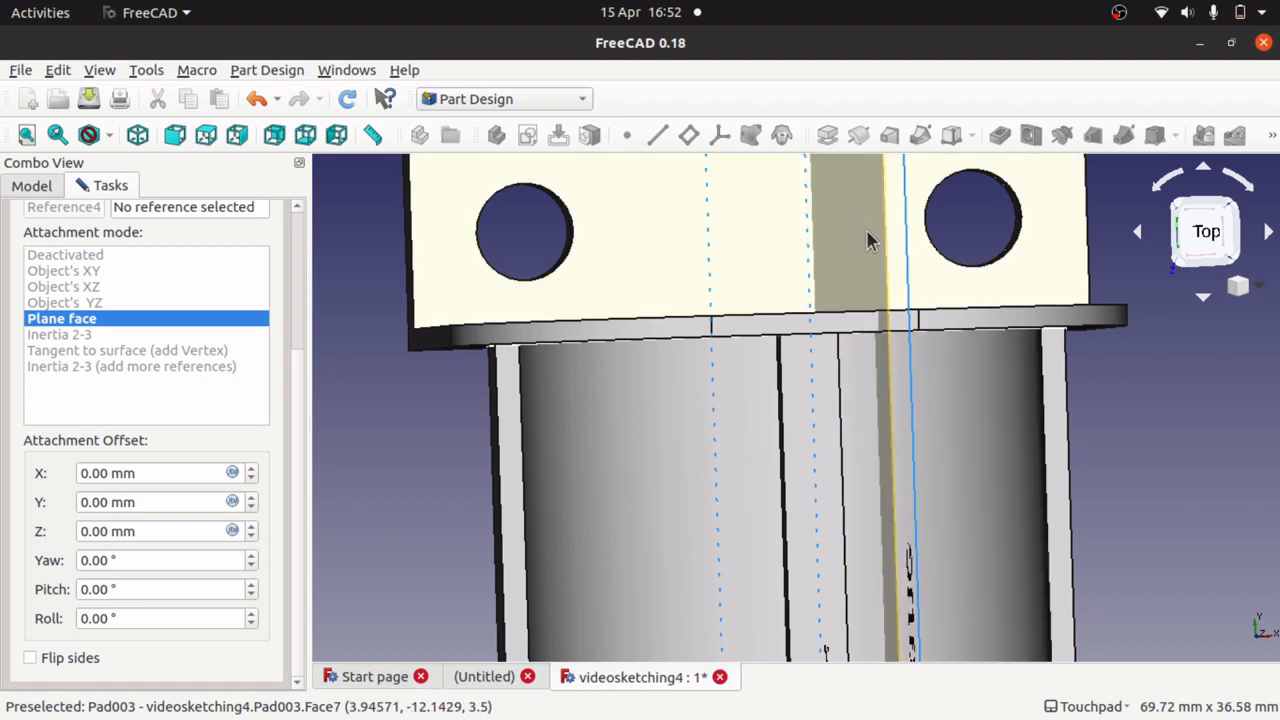
{"action": "left_click", "coordinate": [189, 470]}
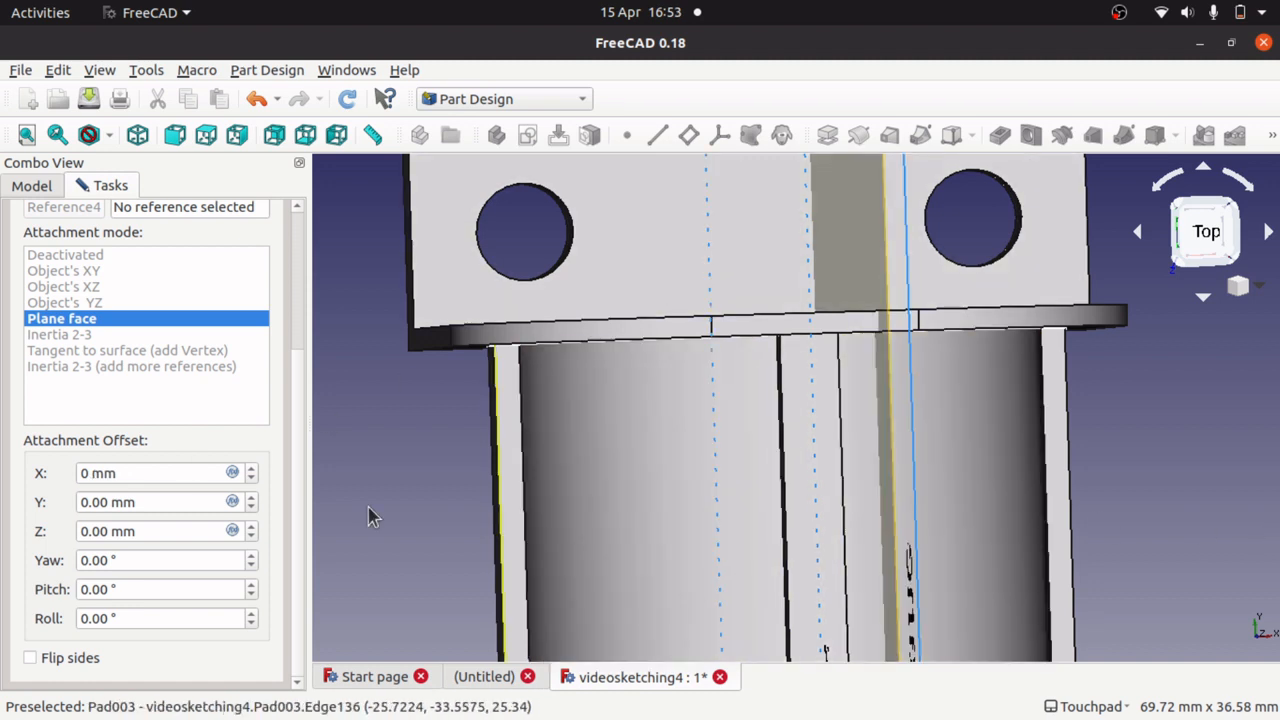
{"action": "left_click", "coordinate": [92, 510]}
{"action": "key", "text": "Tab"}
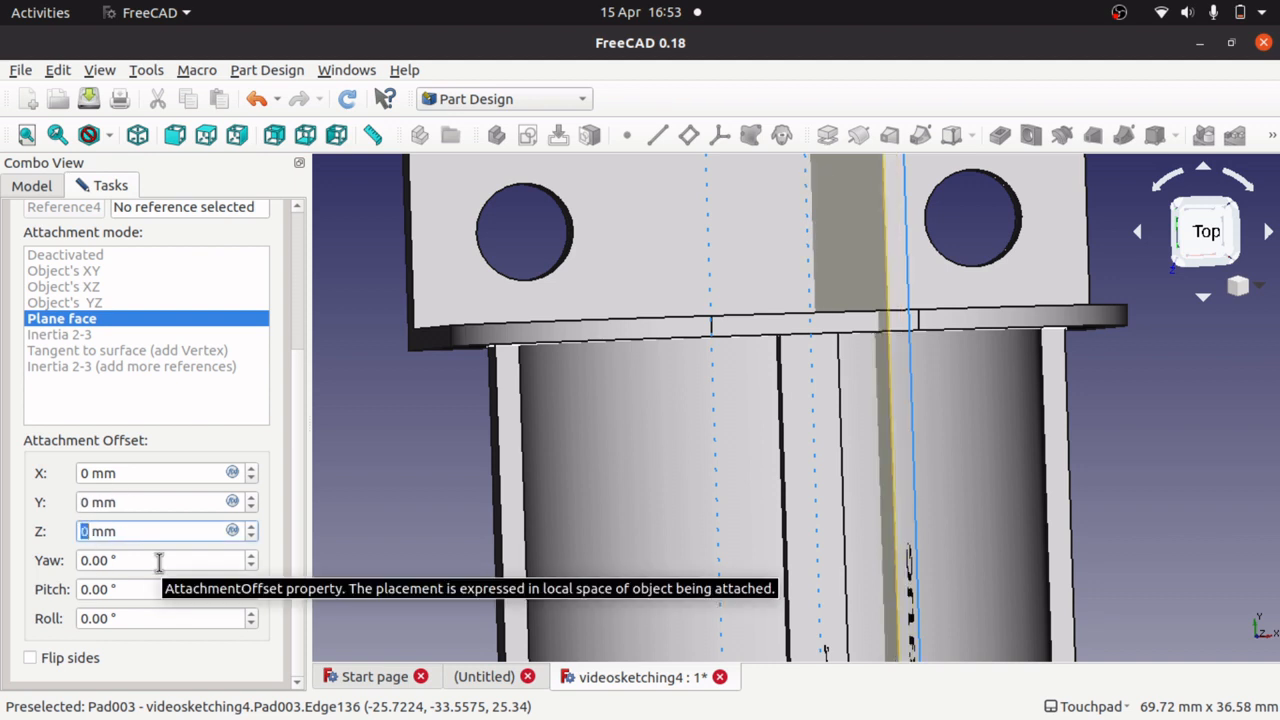
{"action": "key", "text": "Down"}
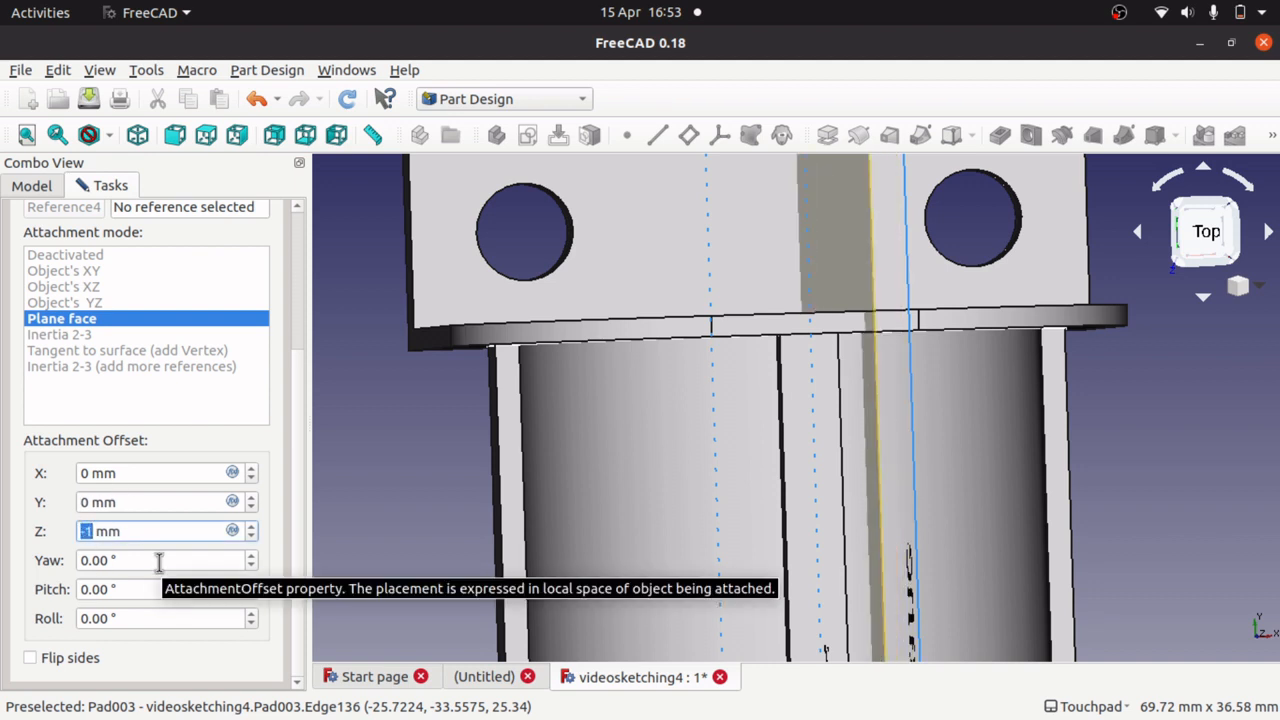
{"action": "key", "text": "Down"}
{"action": "key", "text": "Down"}
{"action": "key", "text": "Down"}
{"action": "key", "text": "Down"}
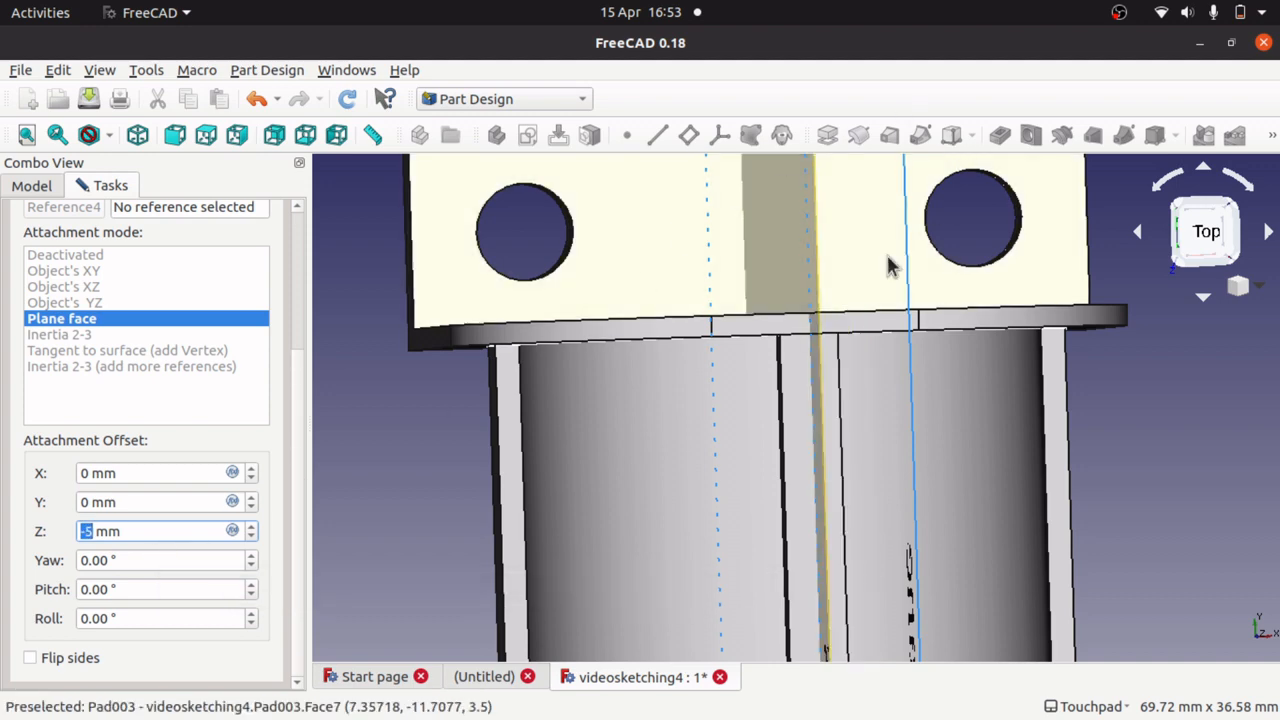
Check the offset datum plane against the bracket's centre from several angles and accept its parameters.
{"action": "mouse_move", "coordinate": [920, 426]}
{"action": "left_mouse_down", "text": "alt"}
{"action": "mouse_move", "coordinate": [894, 427]}
{"action": "mouse_move", "coordinate": [920, 438]}
{"action": "mouse_move", "coordinate": [1117, 405]}
{"action": "mouse_move", "coordinate": [916, 449]}
{"action": "mouse_move", "coordinate": [913, 434]}
{"action": "left_mouse_up", "text": "alt"}
{"action": "scroll", "coordinate": [899, 432], "scroll_direction": "down", "scroll_amount": 6}
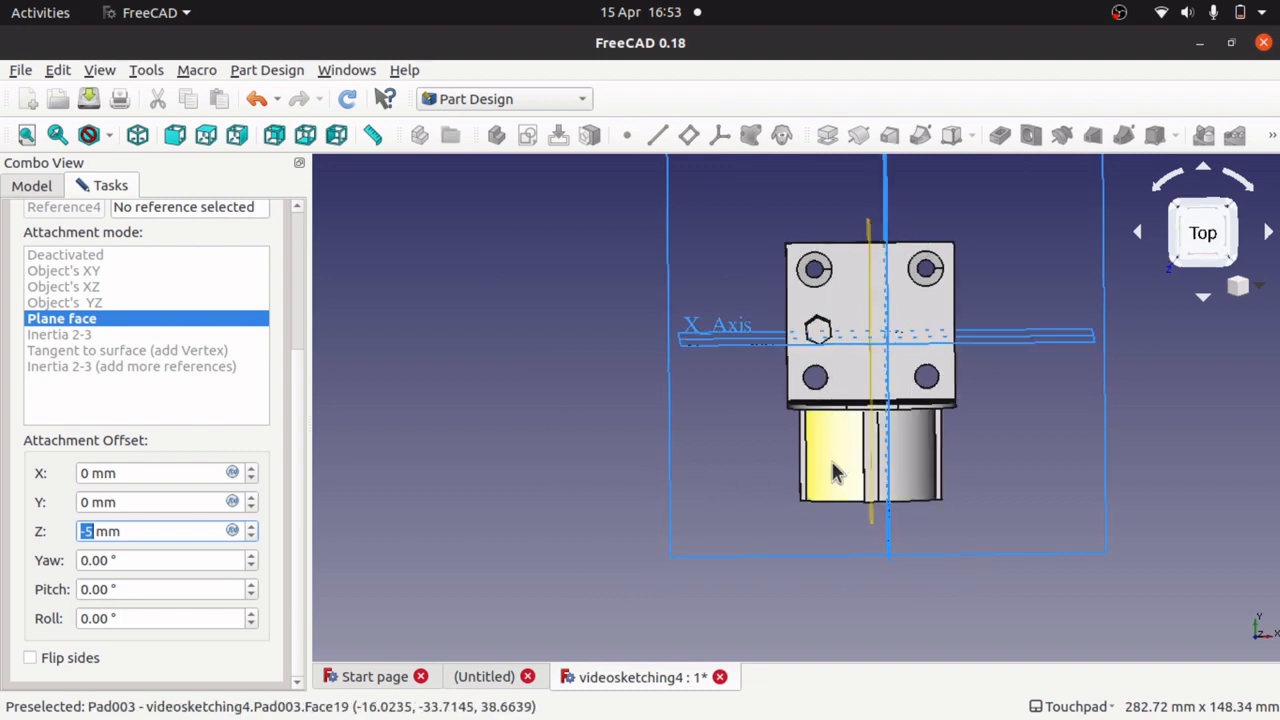
{"action": "left_click_drag", "start_coordinate": [700, 491], "coordinate": [713, 489], "text": "alt"}
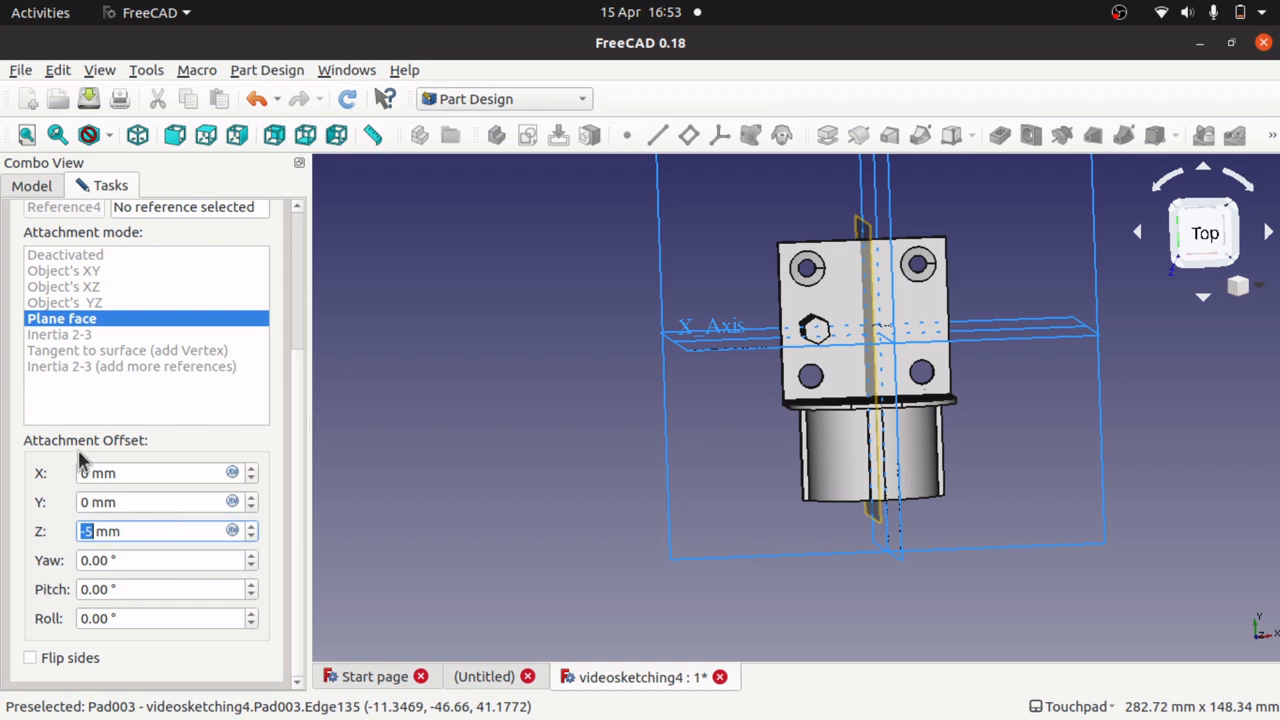
{"action": "left_click", "coordinate": [90, 502]}
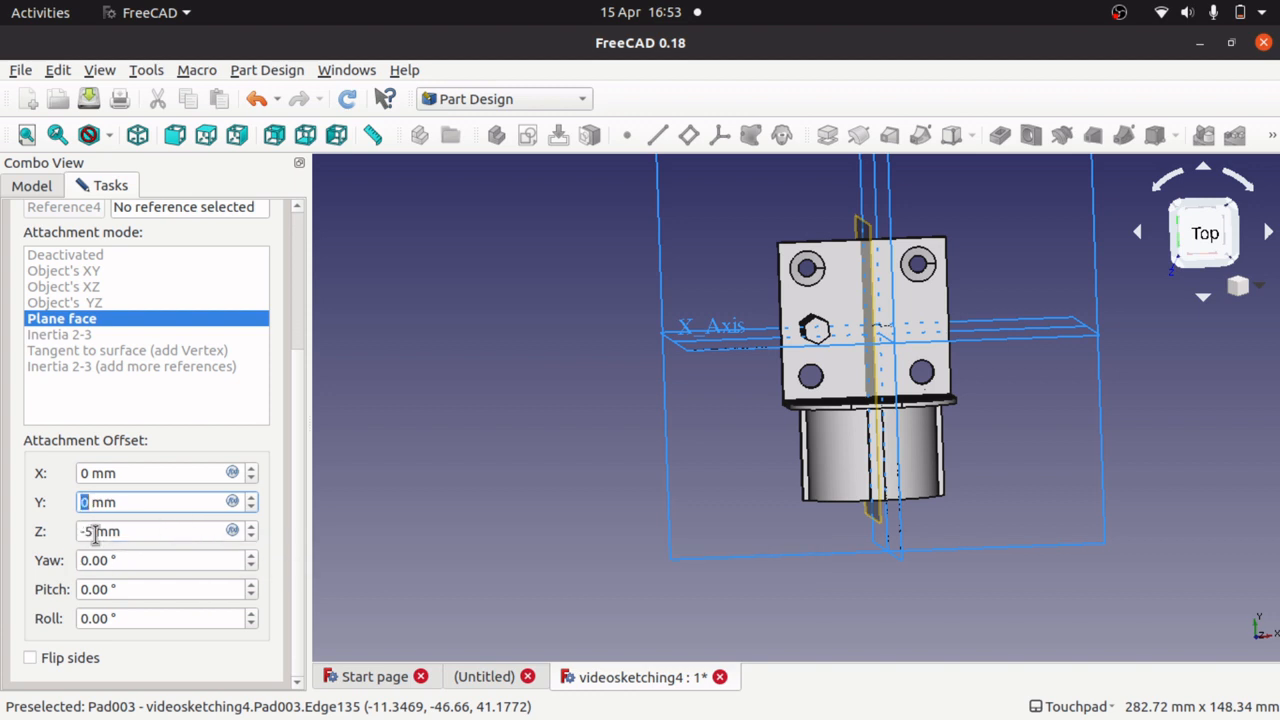
{"action": "mouse_move", "coordinate": [727, 479]}
{"action": "left_mouse_down", "text": "alt"}
{"action": "mouse_move", "coordinate": [903, 450]}
{"action": "mouse_move", "coordinate": [699, 437]}
{"action": "mouse_move", "coordinate": [717, 498]}
{"action": "mouse_move", "coordinate": [728, 492]}
{"action": "left_mouse_up", "text": "alt"}
{"action": "scroll", "coordinate": [300, 233], "scroll_direction": "up", "scroll_amount": 5}
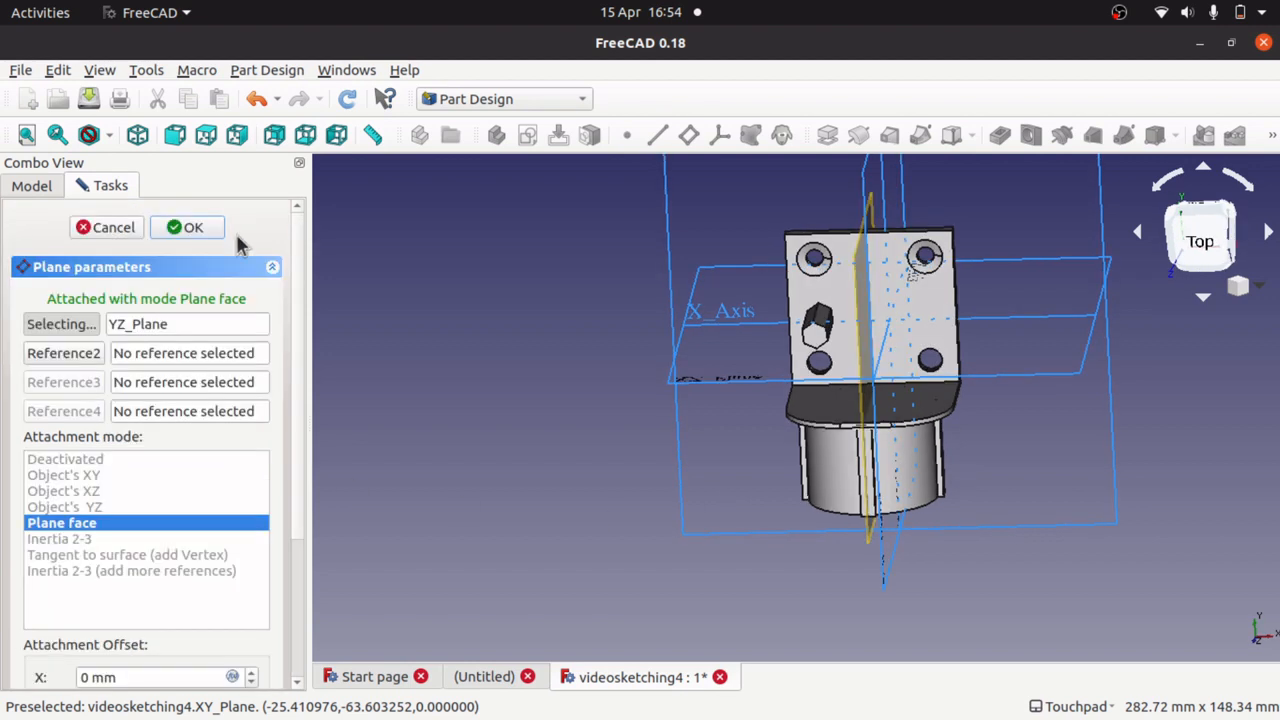
{"action": "left_click", "coordinate": [190, 229]}
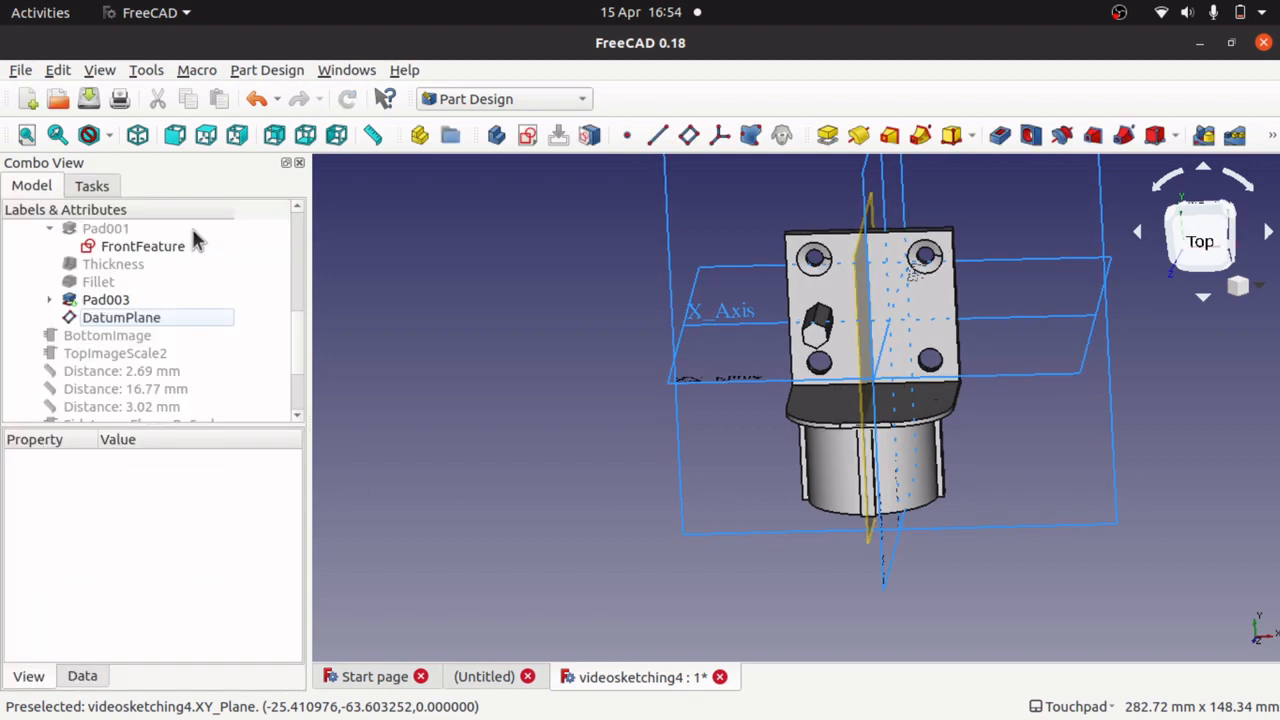
Create a Mirrored feature of the hexagonal post Pad003, using DatumPlane as the reference mirror plane.
{"action": "mouse_move", "coordinate": [670, 382]}
{"action": "left_mouse_down", "text": "alt"}
{"action": "mouse_move", "coordinate": [669, 398]}
{"action": "mouse_move", "coordinate": [686, 392]}
{"action": "left_mouse_up", "text": "alt"}
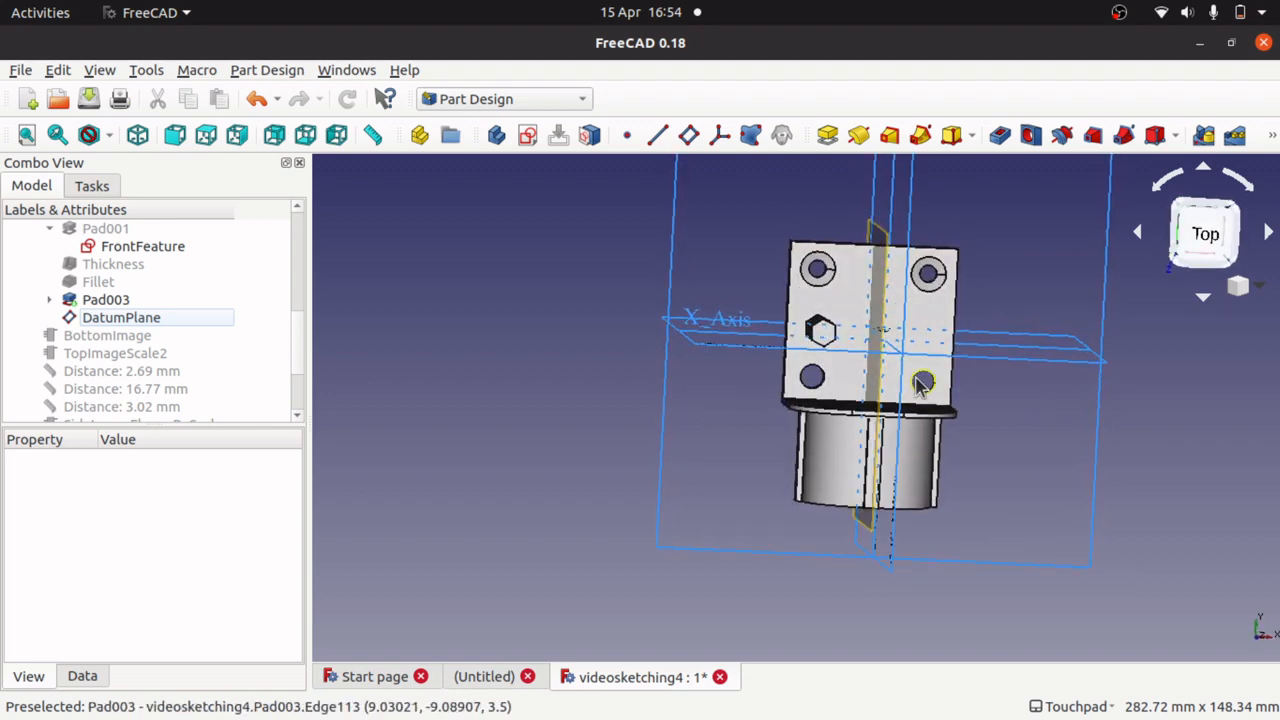
{"action": "scroll", "coordinate": [921, 386], "scroll_direction": "up", "scroll_amount": 5}
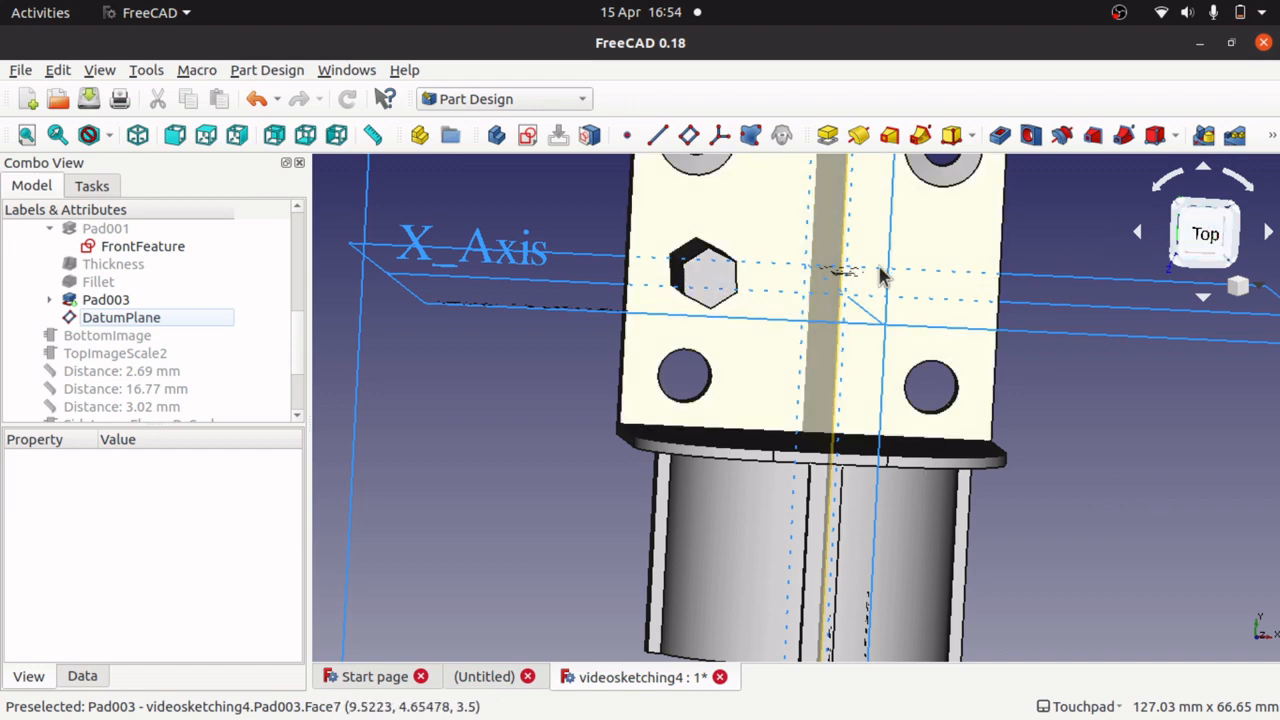
{"action": "left_click", "coordinate": [1205, 234]}
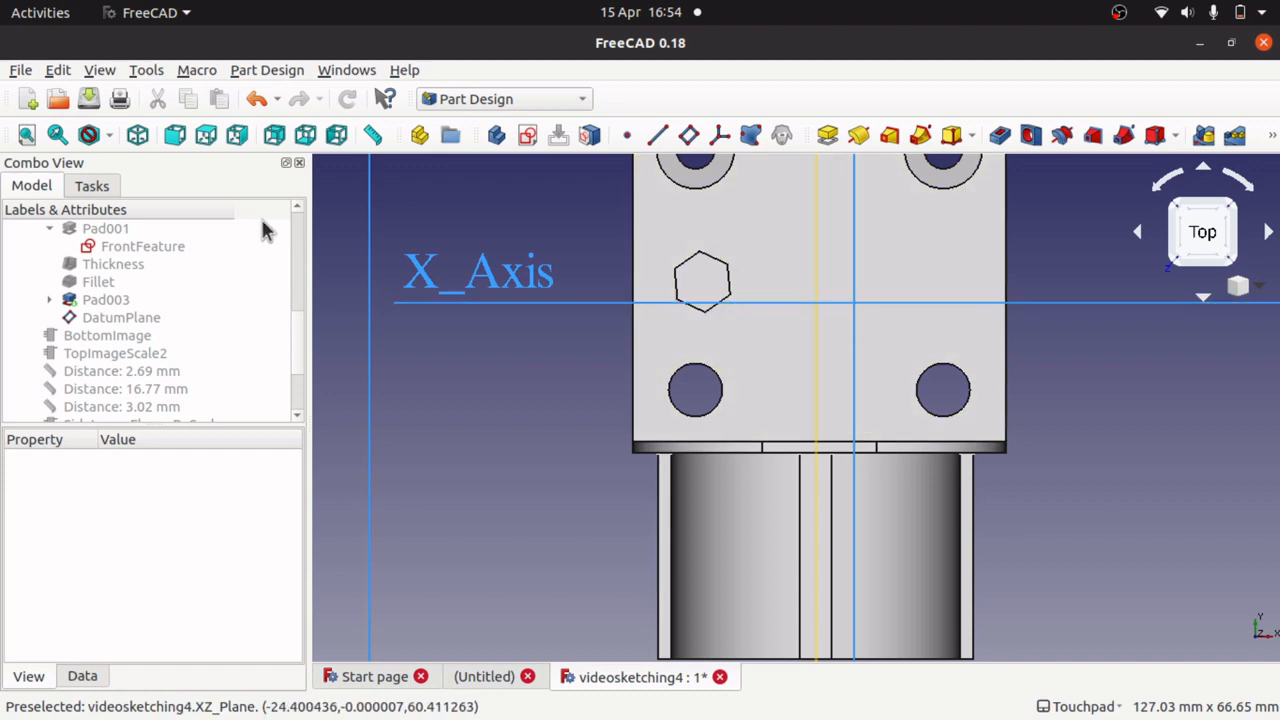
{"action": "left_click", "coordinate": [688, 289]}
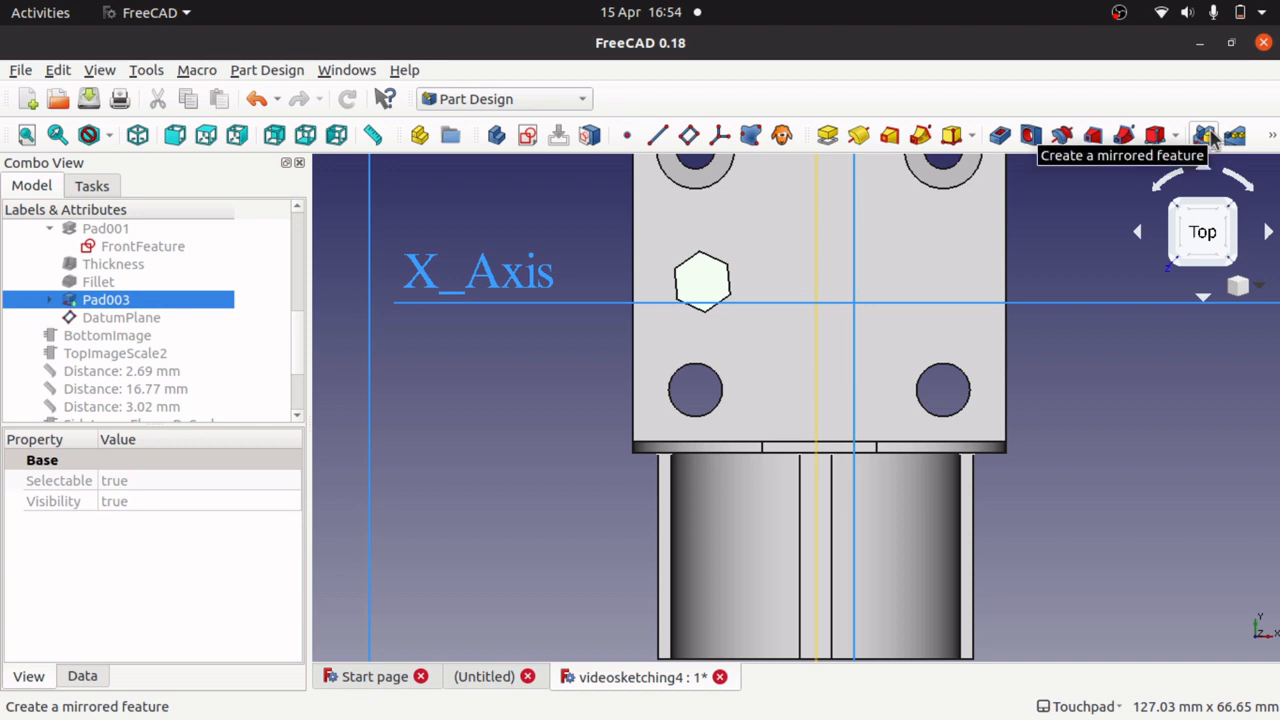
{"action": "left_click", "coordinate": [245, 70]}
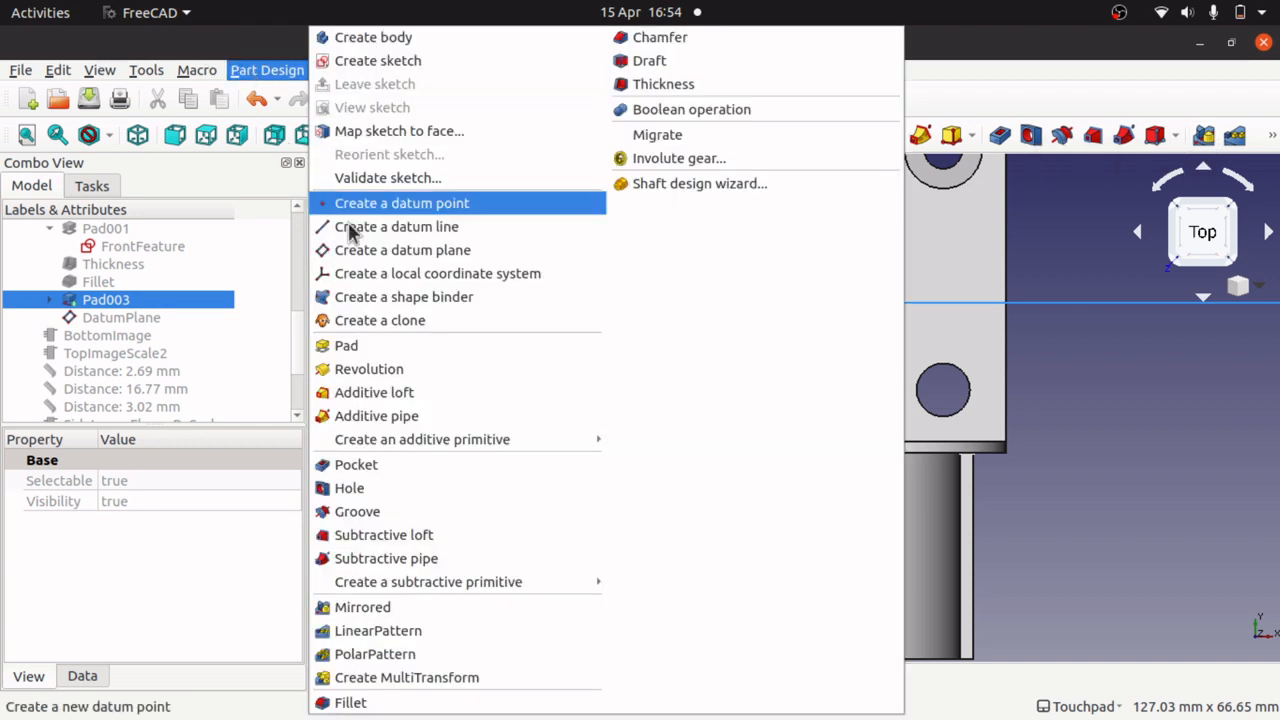
{"action": "left_click", "coordinate": [468, 607]}
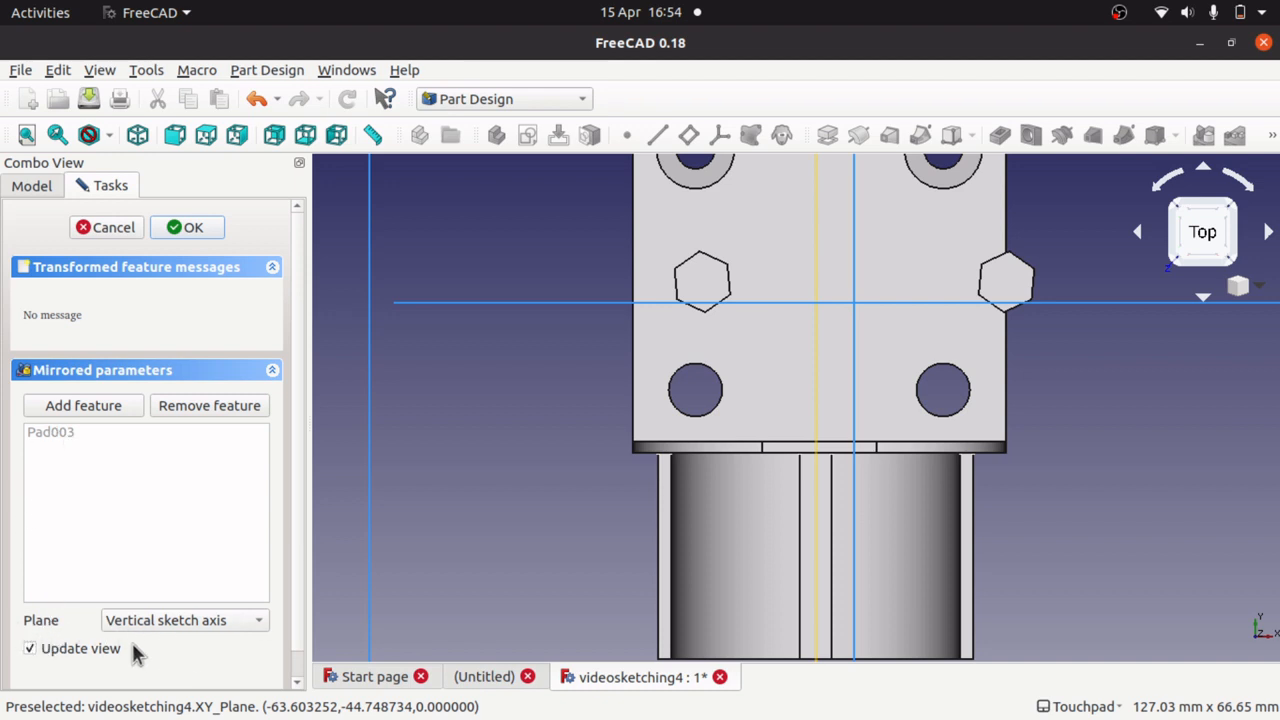
{"action": "left_click", "coordinate": [231, 622]}
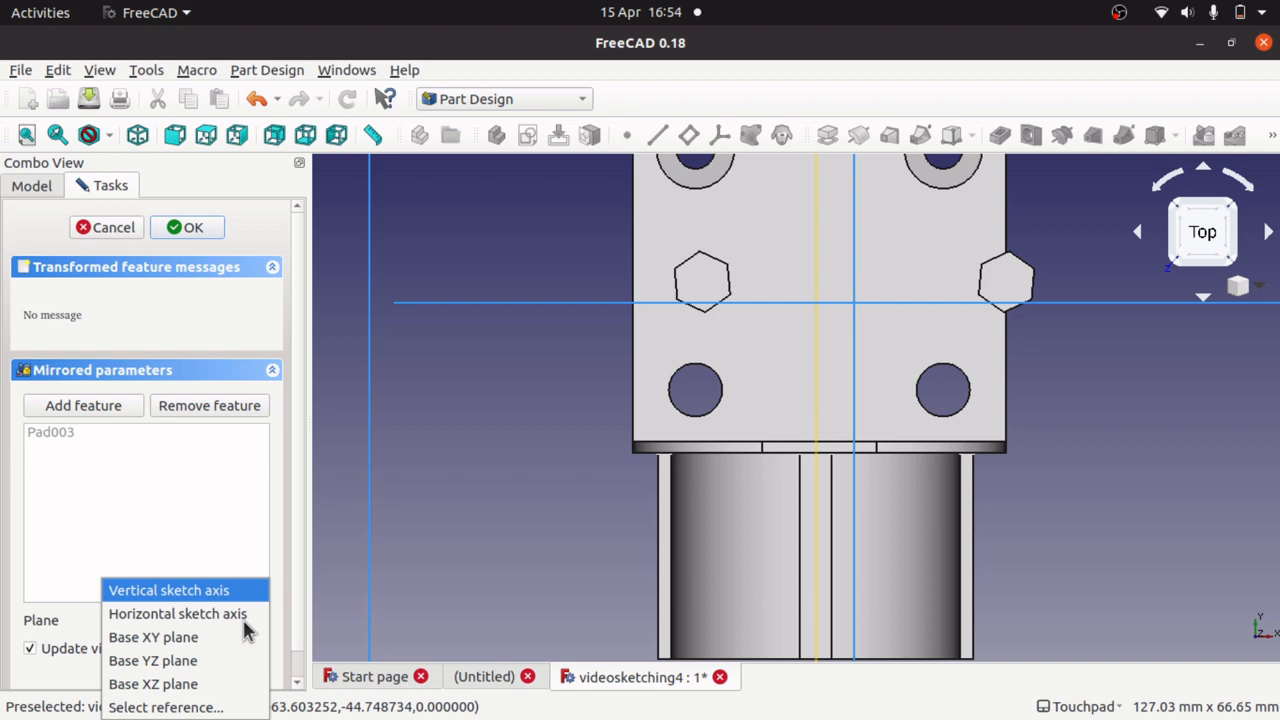
{"action": "left_click", "coordinate": [197, 707]}
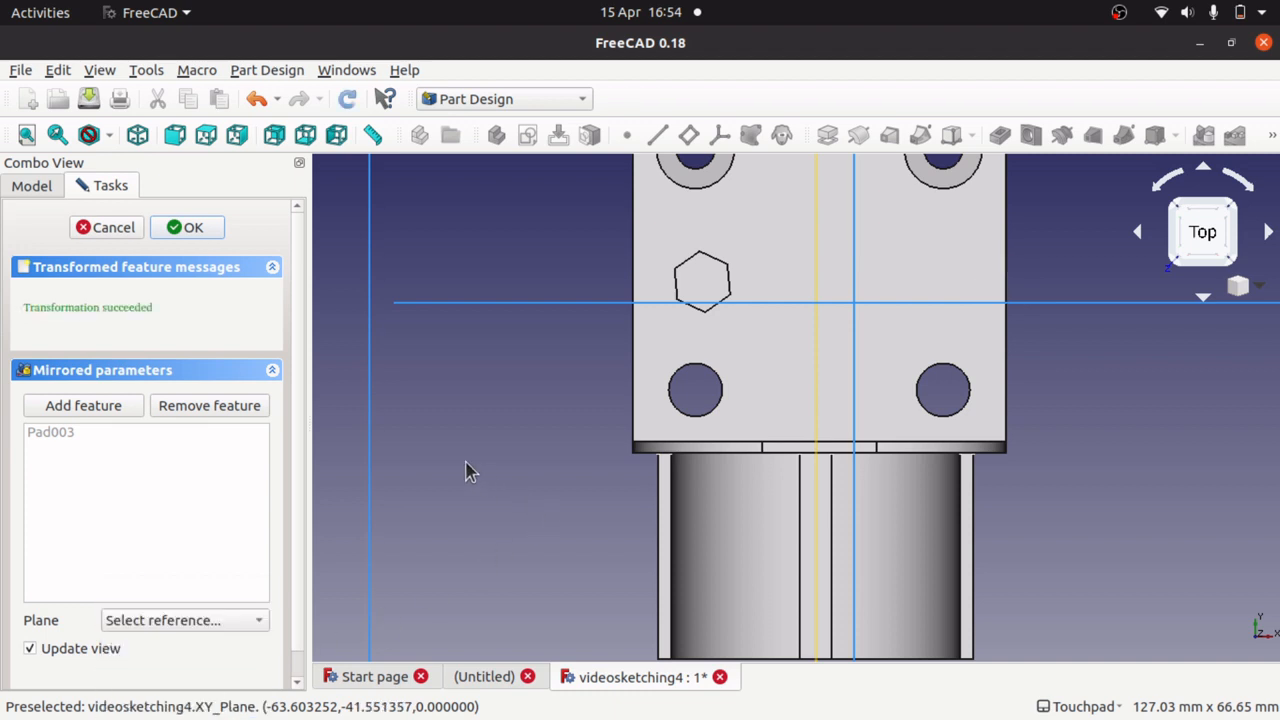
{"action": "left_click_drag", "start_coordinate": [467, 461], "coordinate": [567, 468], "text": "shift"}
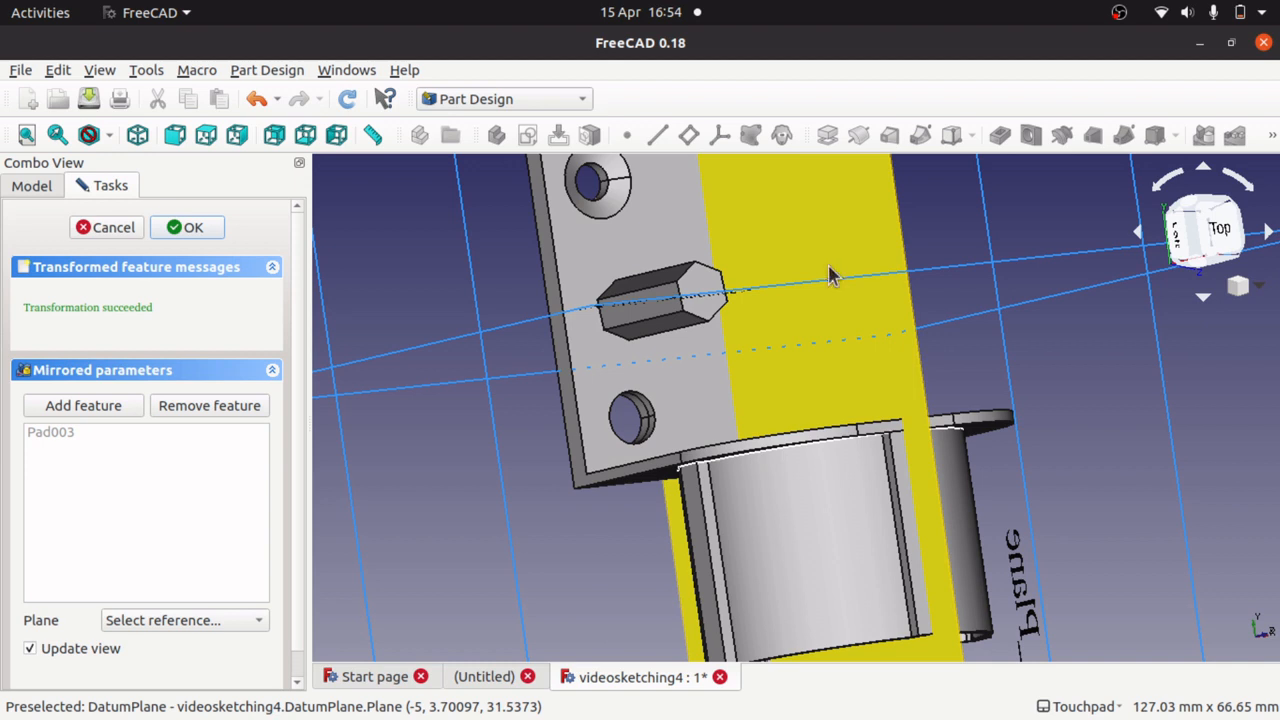
{"action": "left_click", "coordinate": [829, 276]}
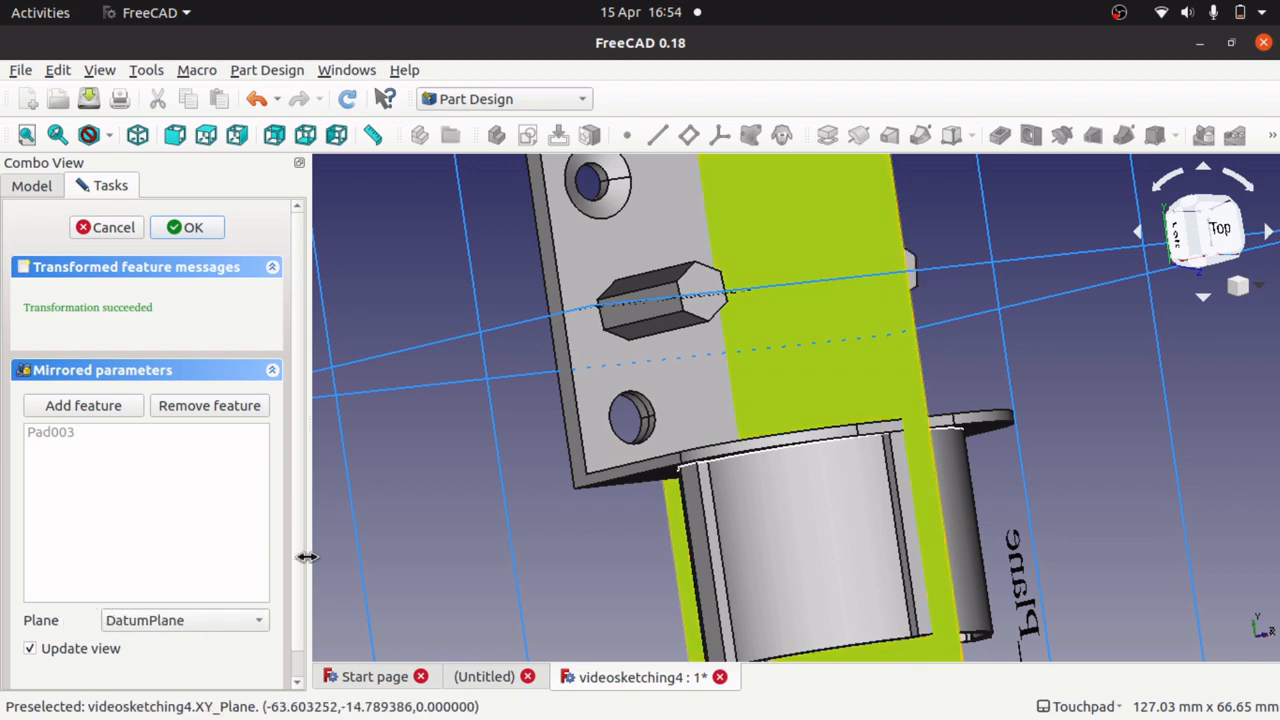
Inspect the hexagonal posts on both sides of the datum plane and finish the mirrored feature.
{"action": "left_click_drag", "start_coordinate": [897, 354], "coordinate": [766, 366], "text": "shift"}
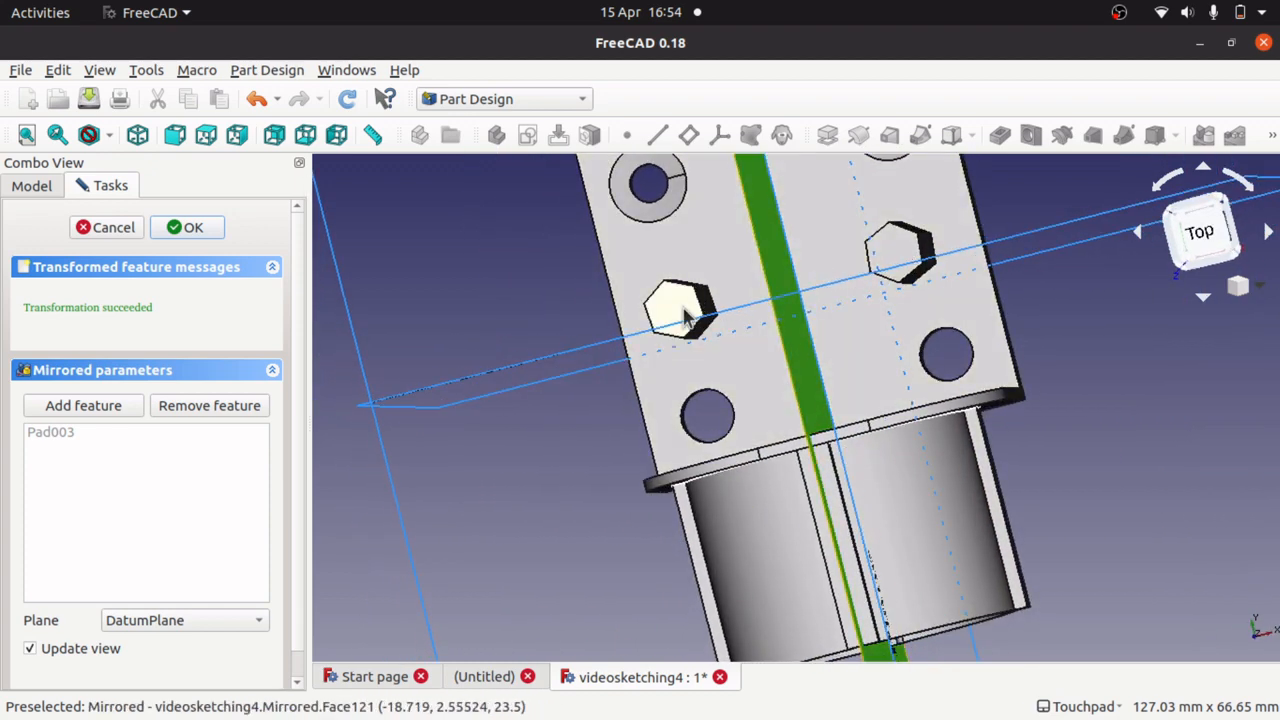
{"action": "left_click_drag", "start_coordinate": [801, 299], "coordinate": [839, 297], "text": "shift"}
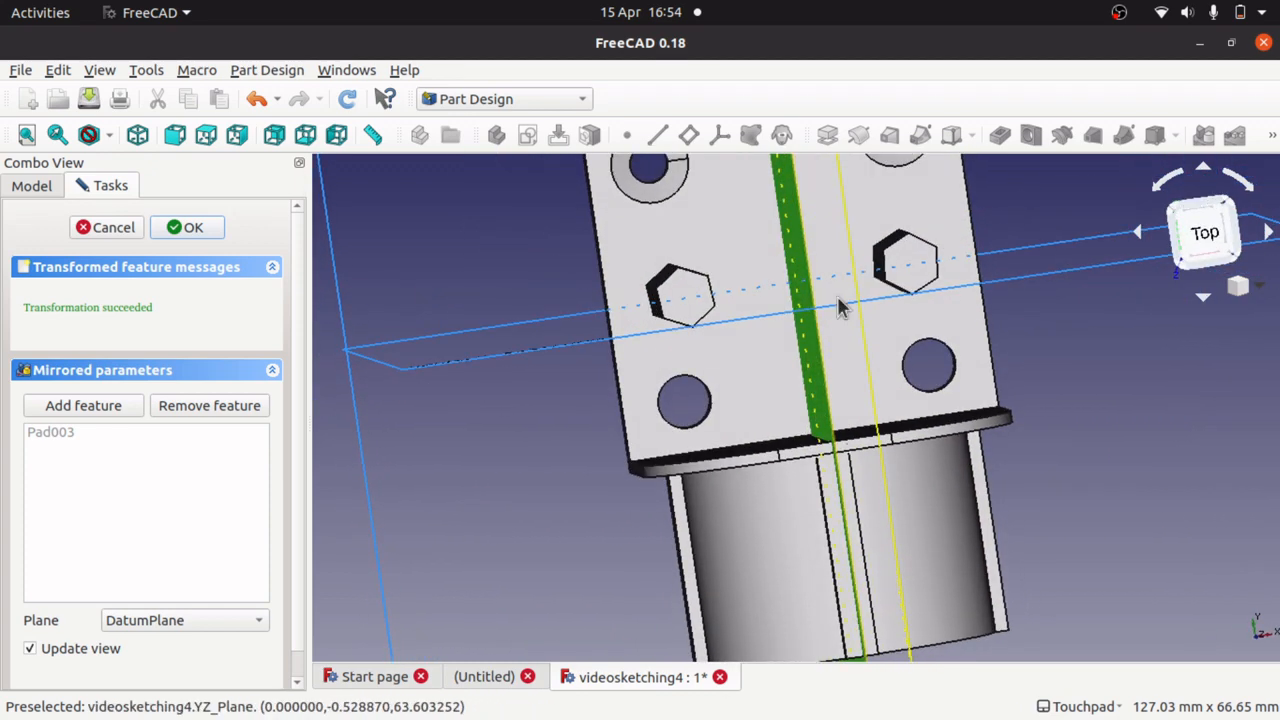
{"action": "scroll", "coordinate": [839, 308], "scroll_direction": "down", "scroll_amount": 5}
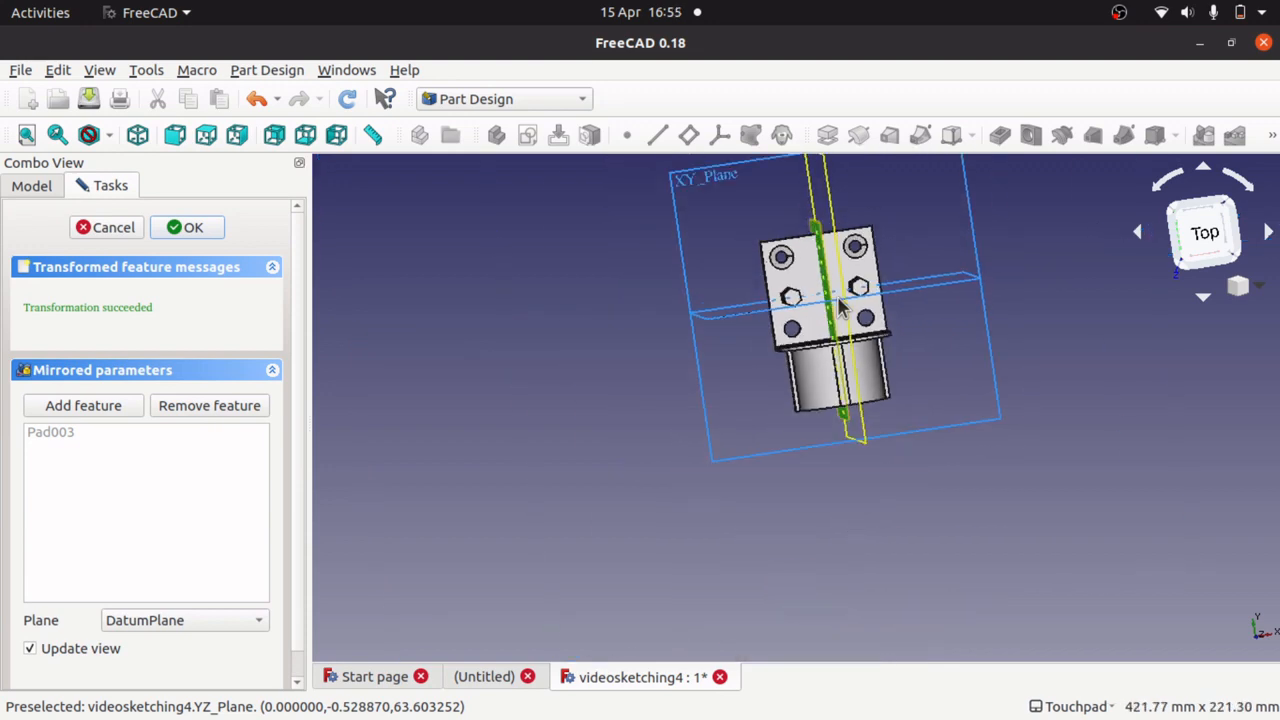
{"action": "left_click_drag", "start_coordinate": [839, 308], "coordinate": [812, 295], "text": "shift"}
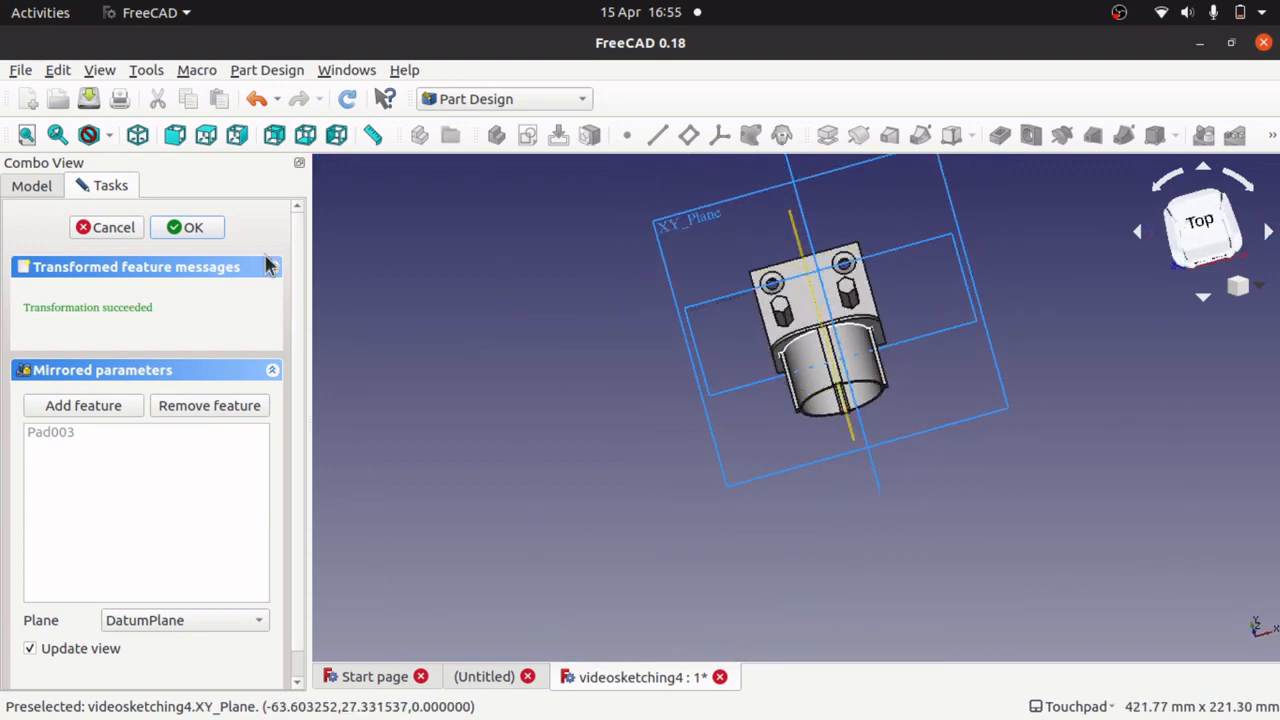
{"action": "left_click", "coordinate": [185, 228]}
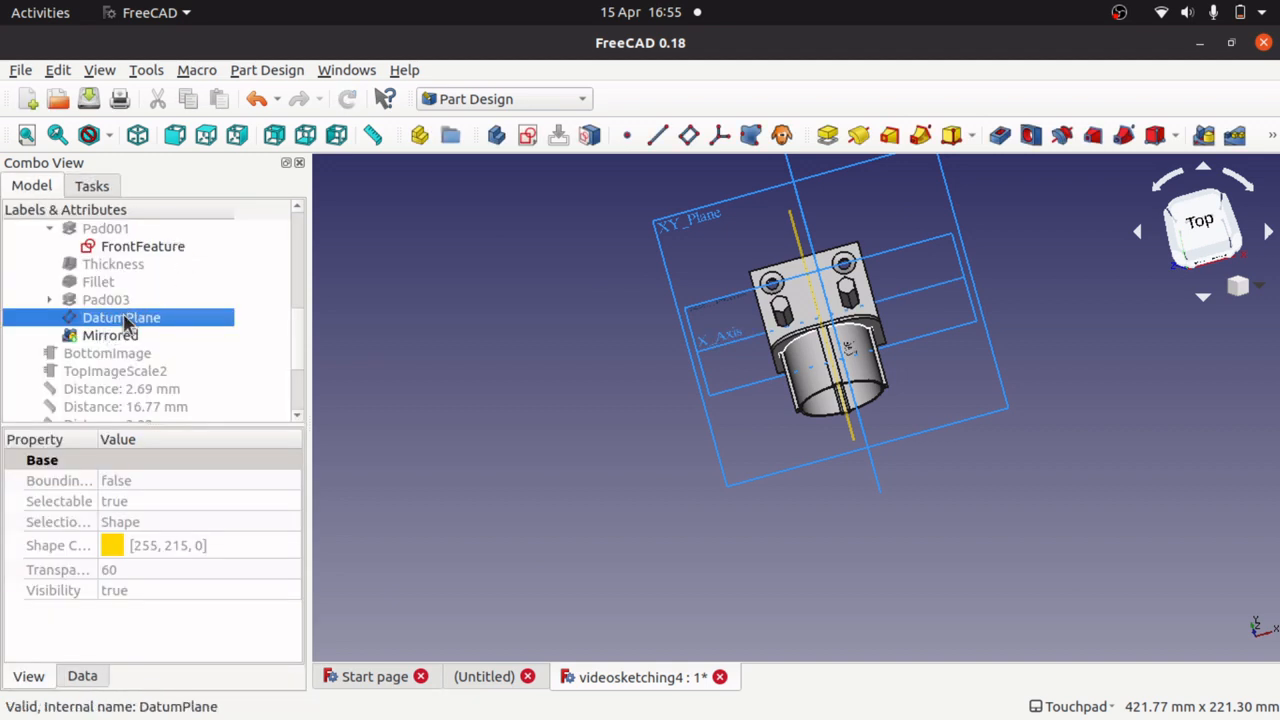
Hide DatumPlane and the body's Origin, then view the bracket with both posts up close.
{"action": "key", "text": "space"}
{"action": "left_click", "coordinate": [287, 349]}
{"action": "scroll", "coordinate": [288, 340], "scroll_direction": "up", "scroll_amount": 3}
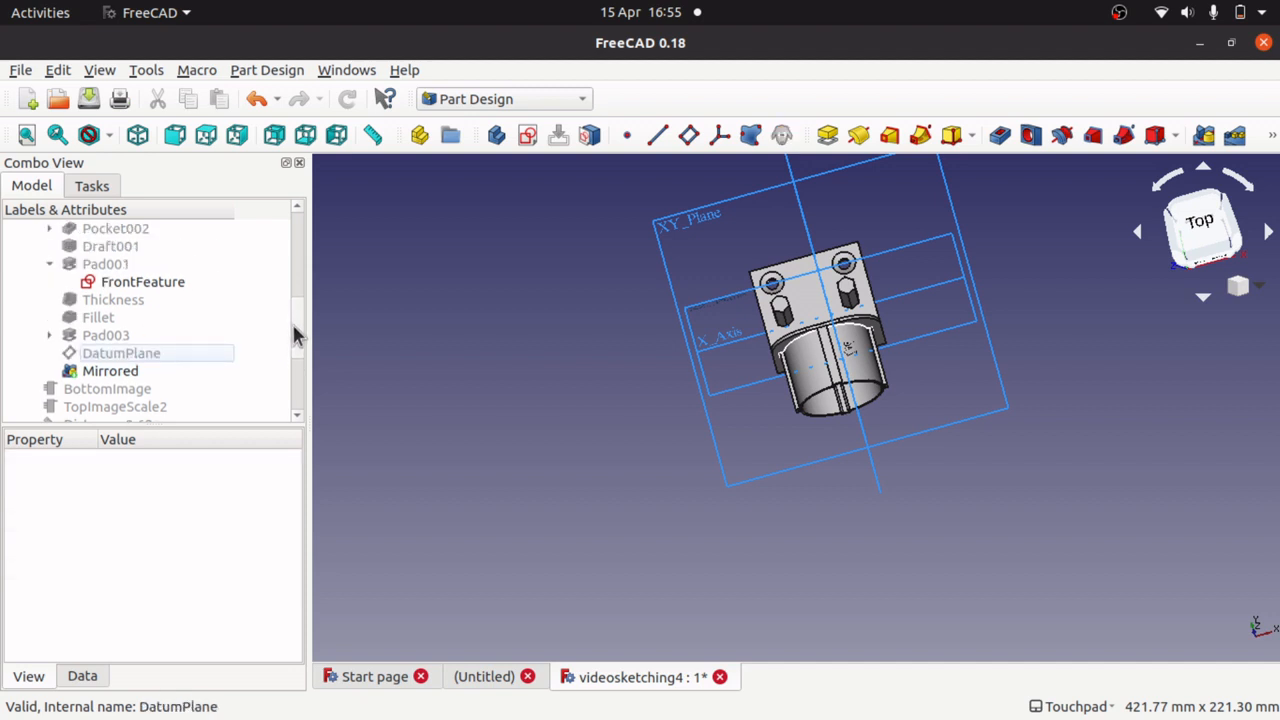
{"action": "scroll", "coordinate": [288, 320], "scroll_direction": "up", "scroll_amount": 3}
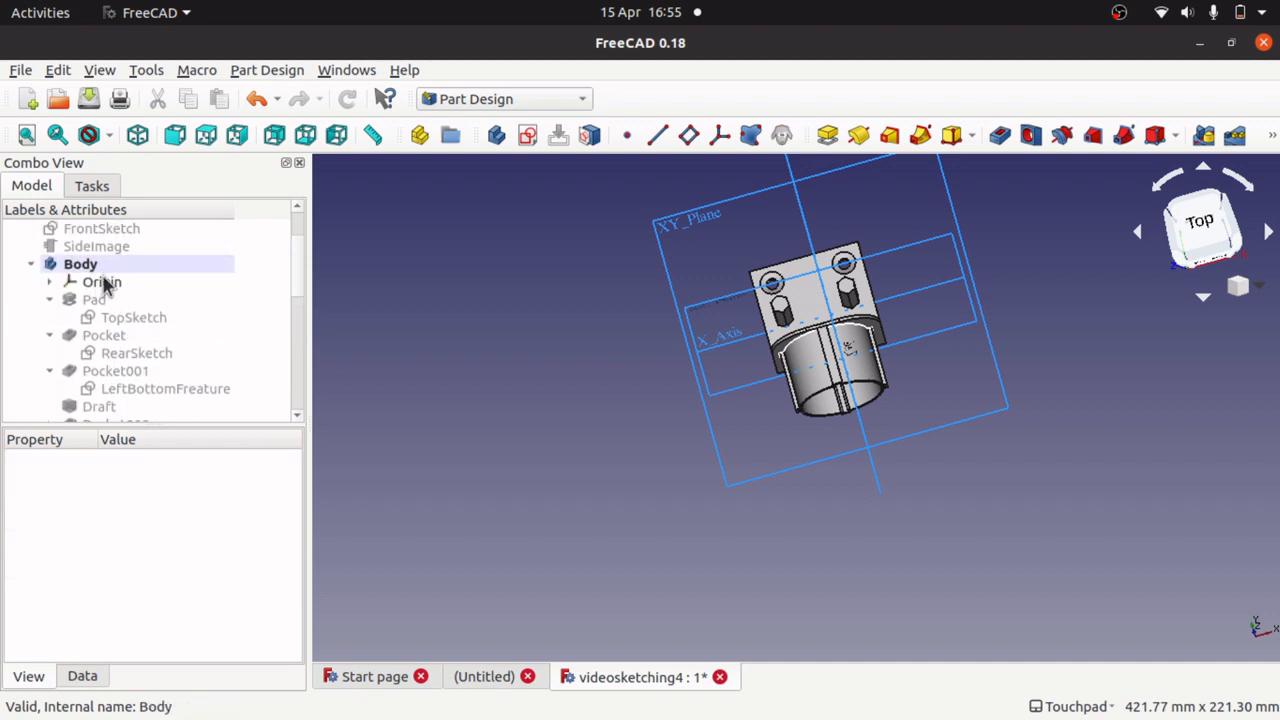
{"action": "left_click", "coordinate": [100, 282]}
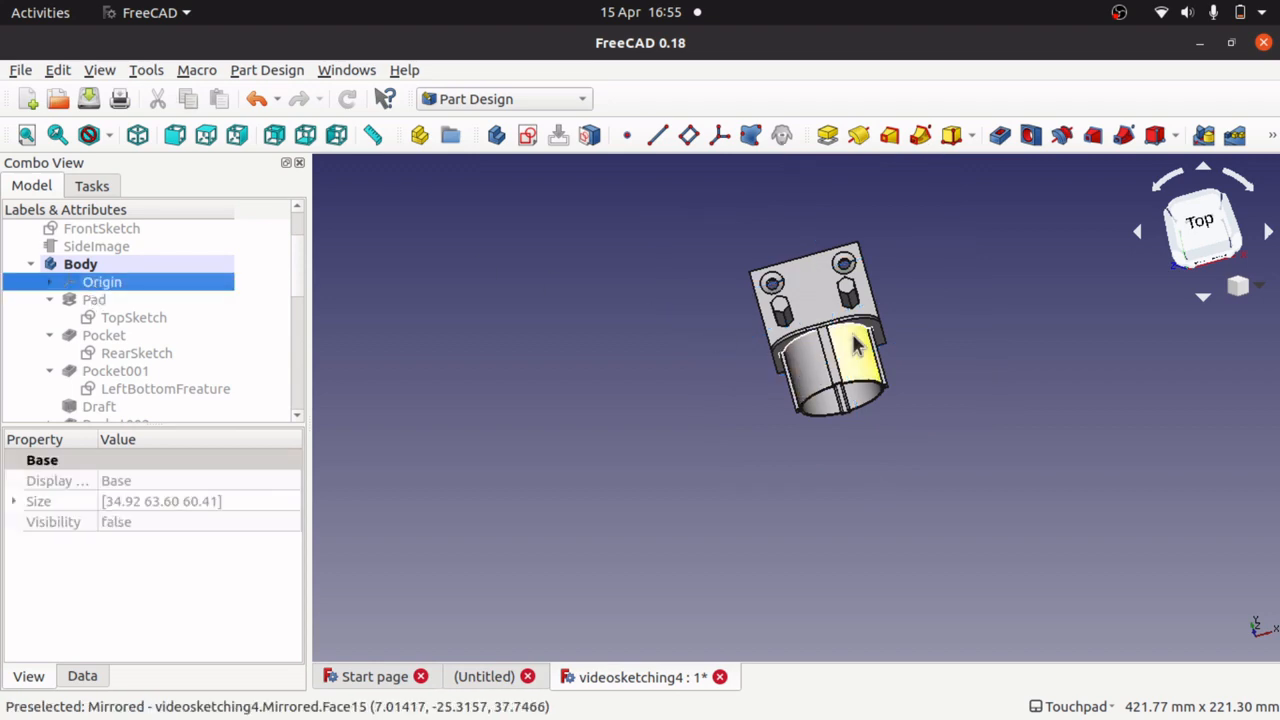
{"action": "scroll", "coordinate": [852, 340], "scroll_direction": "up", "scroll_amount": 5}
{"action": "left_click_drag", "start_coordinate": [834, 294], "coordinate": [905, 335], "text": "alt"}
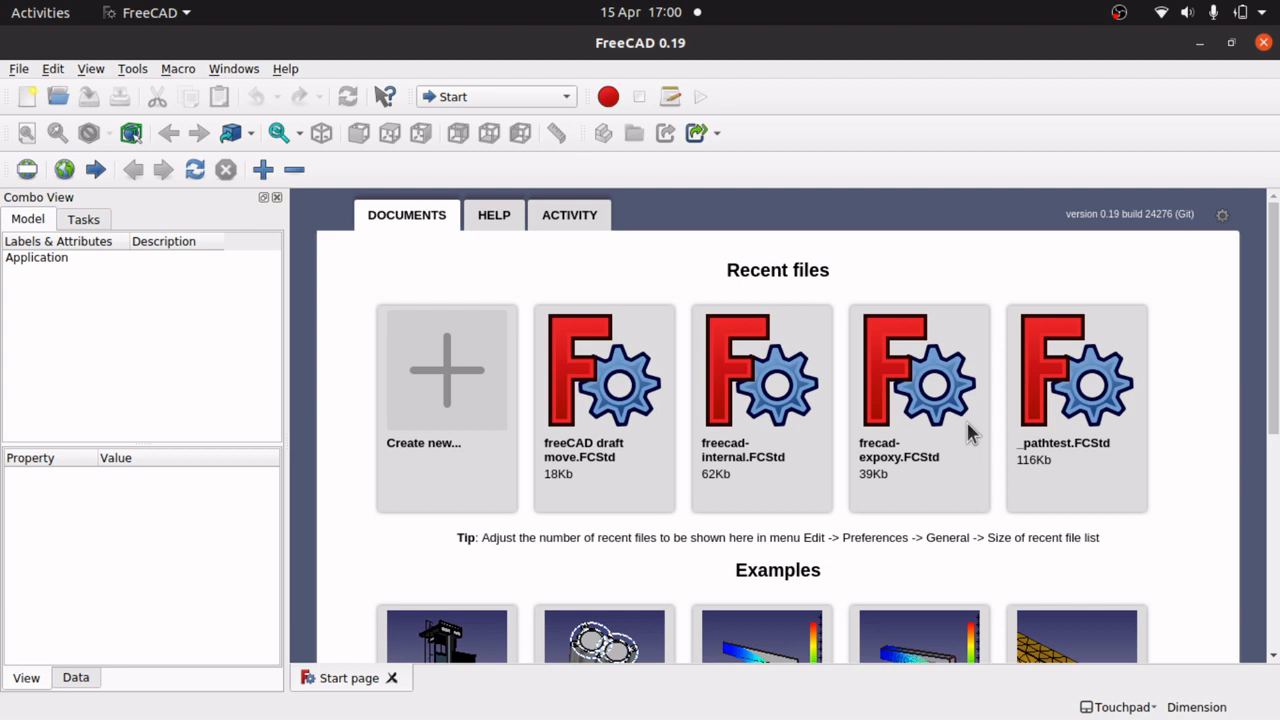
Create a new document and switch to the Part Design workbench.
{"action": "left_click", "coordinate": [437, 433]}
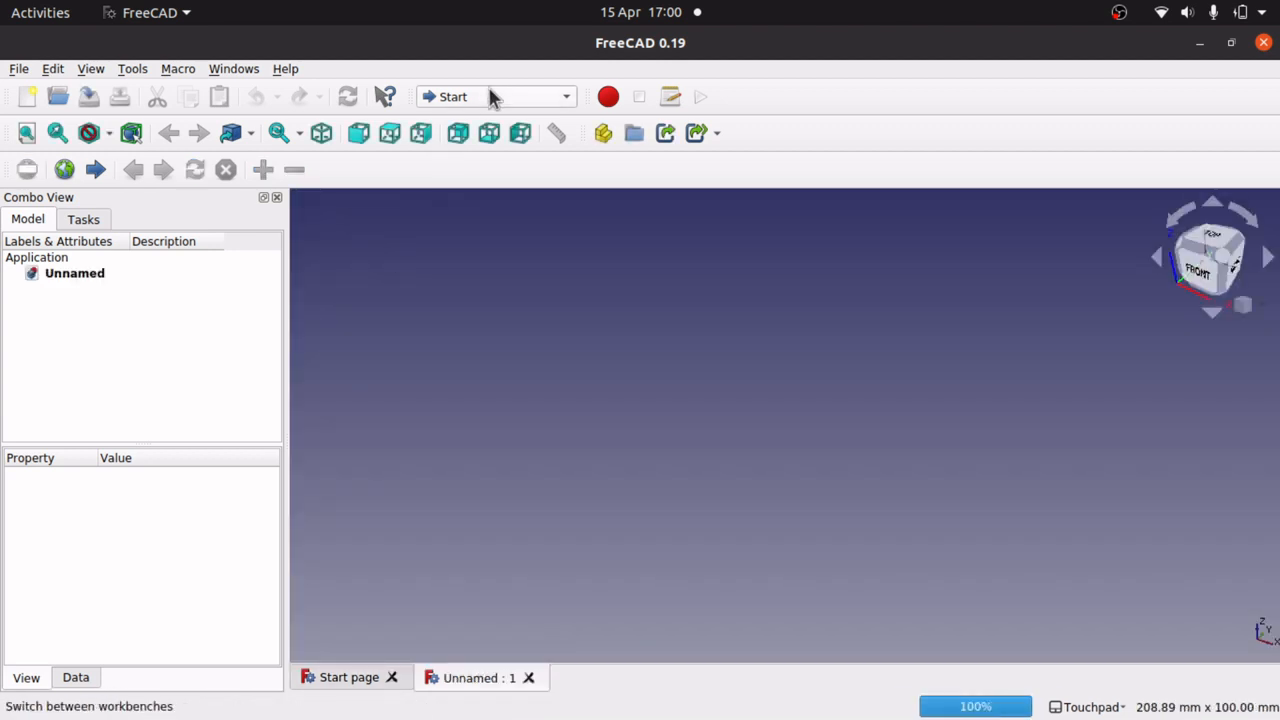
{"action": "left_click", "coordinate": [485, 98]}
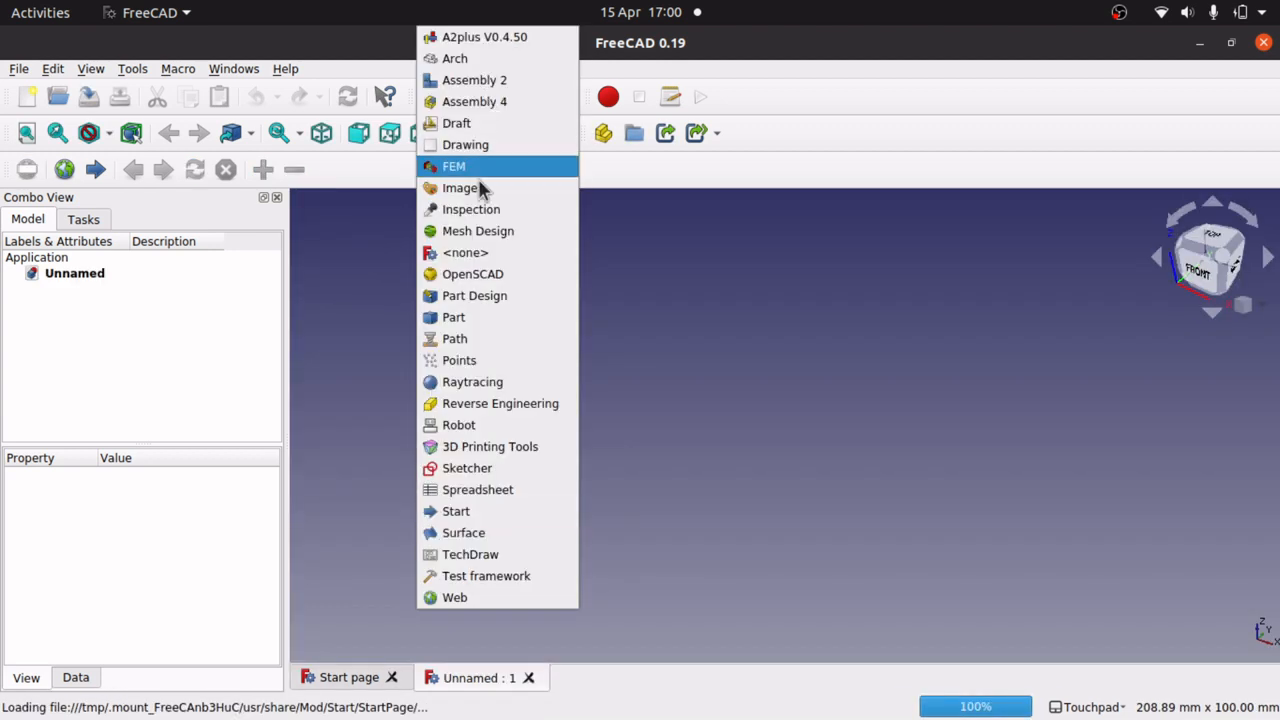
{"action": "left_click", "coordinate": [489, 289]}
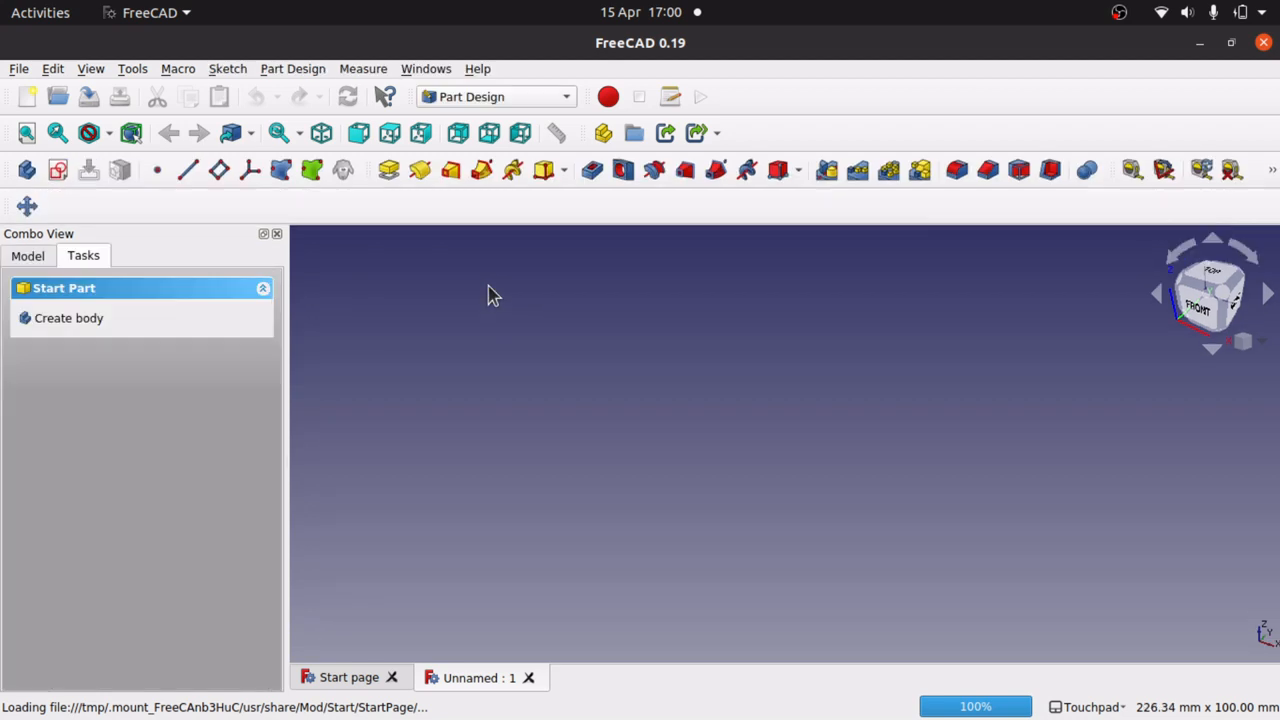
Start a new sketch in a new body on XY_Plane.
{"action": "left_click", "coordinate": [56, 178]}
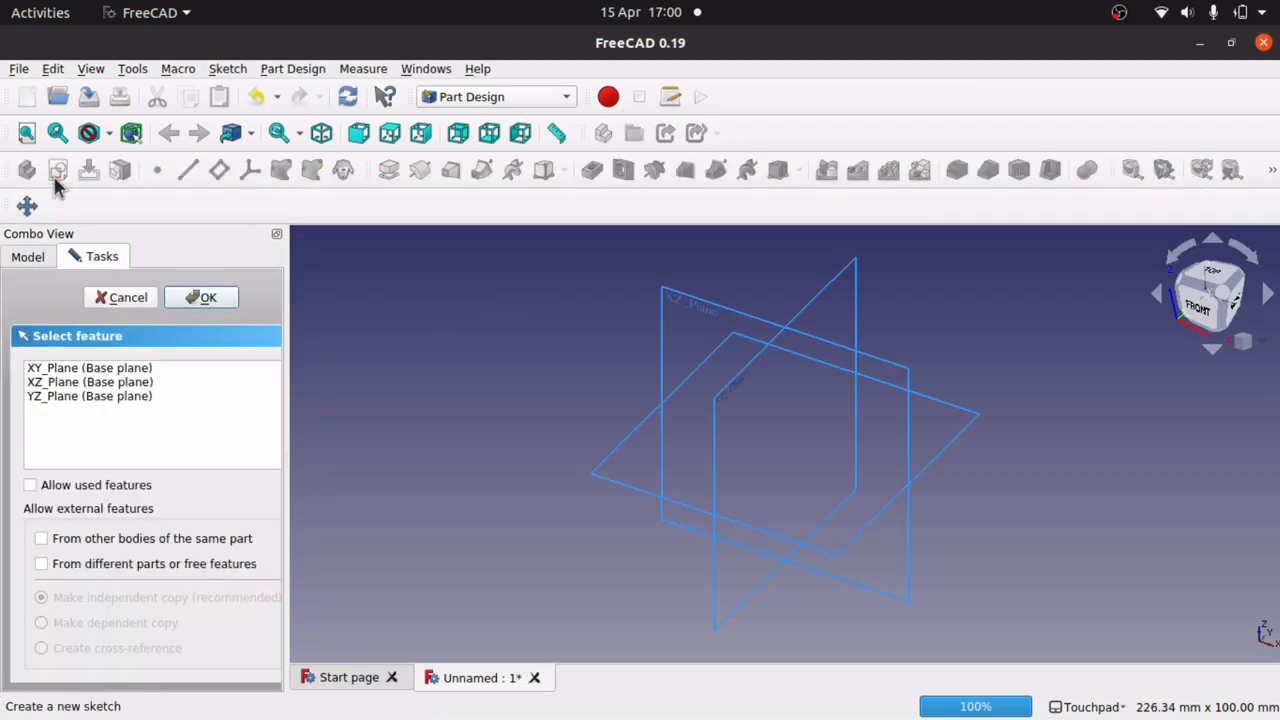
{"action": "left_click", "coordinate": [68, 368]}
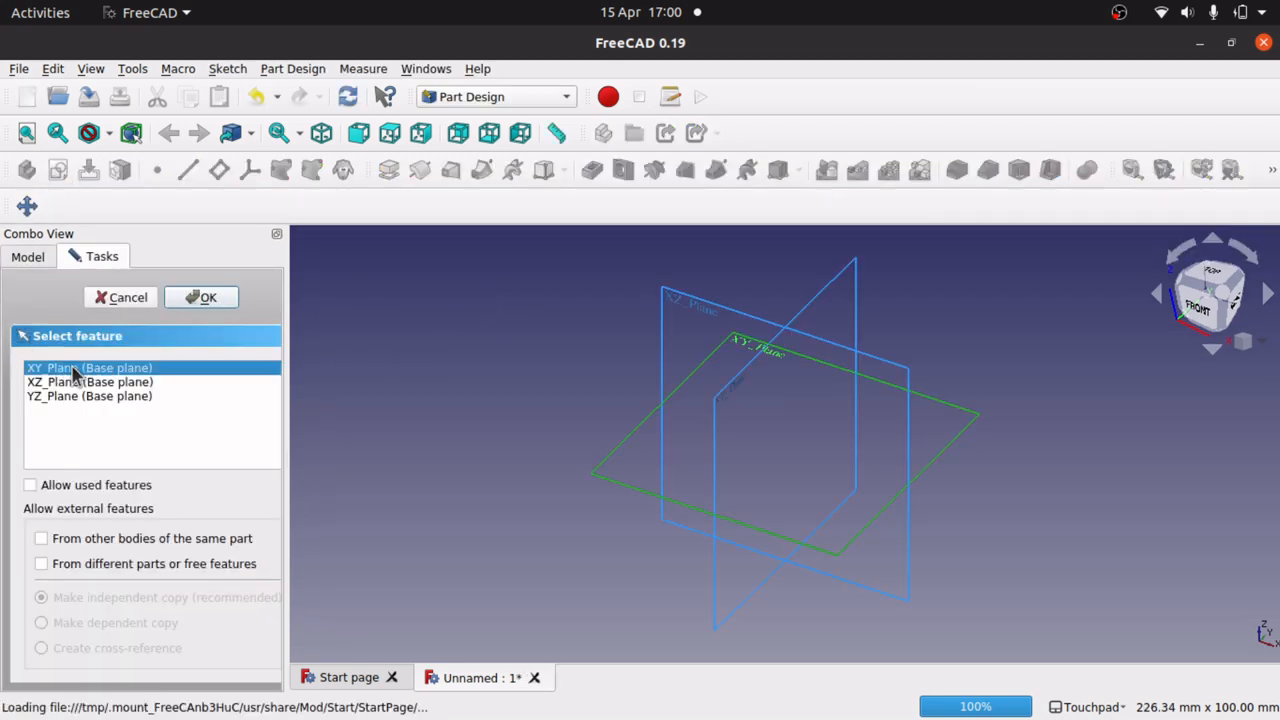
{"action": "left_click", "coordinate": [198, 298]}
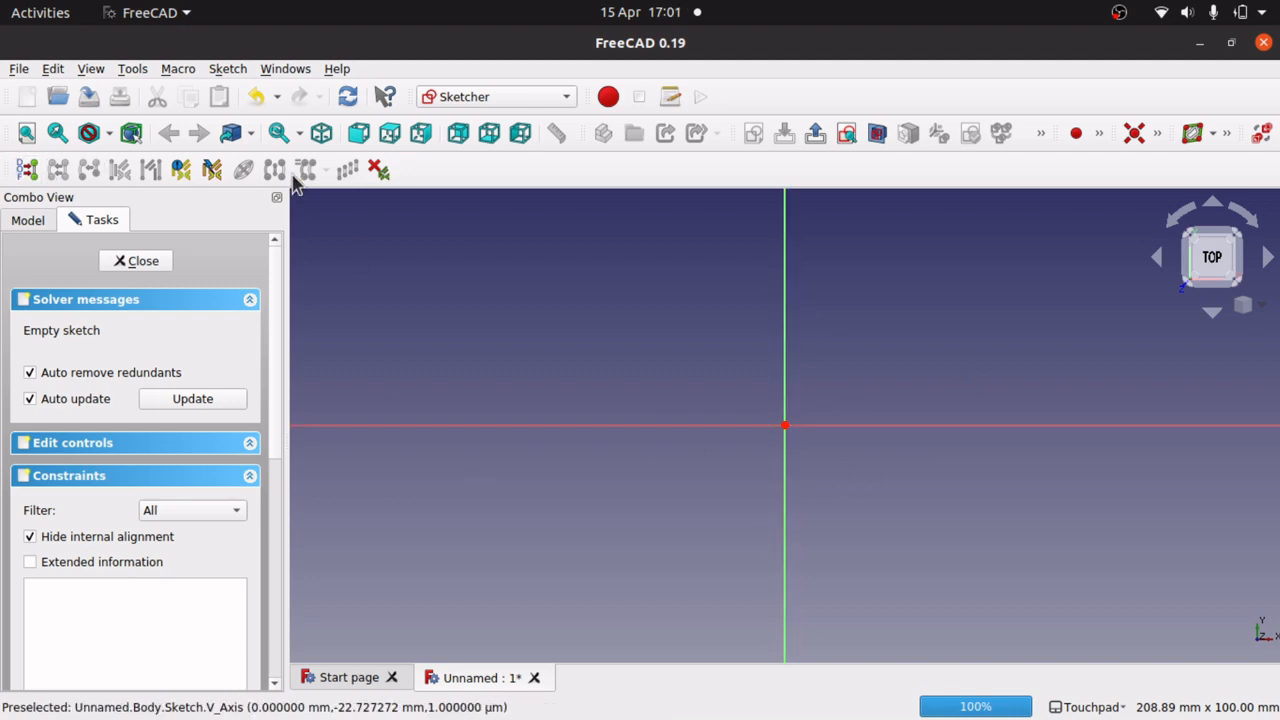
Rearrange the Sketcher toolbars so the geometry and constraint tools are fully shown together in one row.
{"action": "mouse_move", "coordinate": [8, 168]}
{"action": "left_mouse_down"}
{"action": "mouse_move", "coordinate": [40, 130]}
{"action": "mouse_move", "coordinate": [909, 134]}
{"action": "mouse_move", "coordinate": [1070, 150]}
{"action": "mouse_move", "coordinate": [1125, 78]}
{"action": "mouse_move", "coordinate": [1190, 186]}
{"action": "mouse_move", "coordinate": [1178, 130]}
{"action": "mouse_move", "coordinate": [1200, 128]}
{"action": "left_mouse_up"}
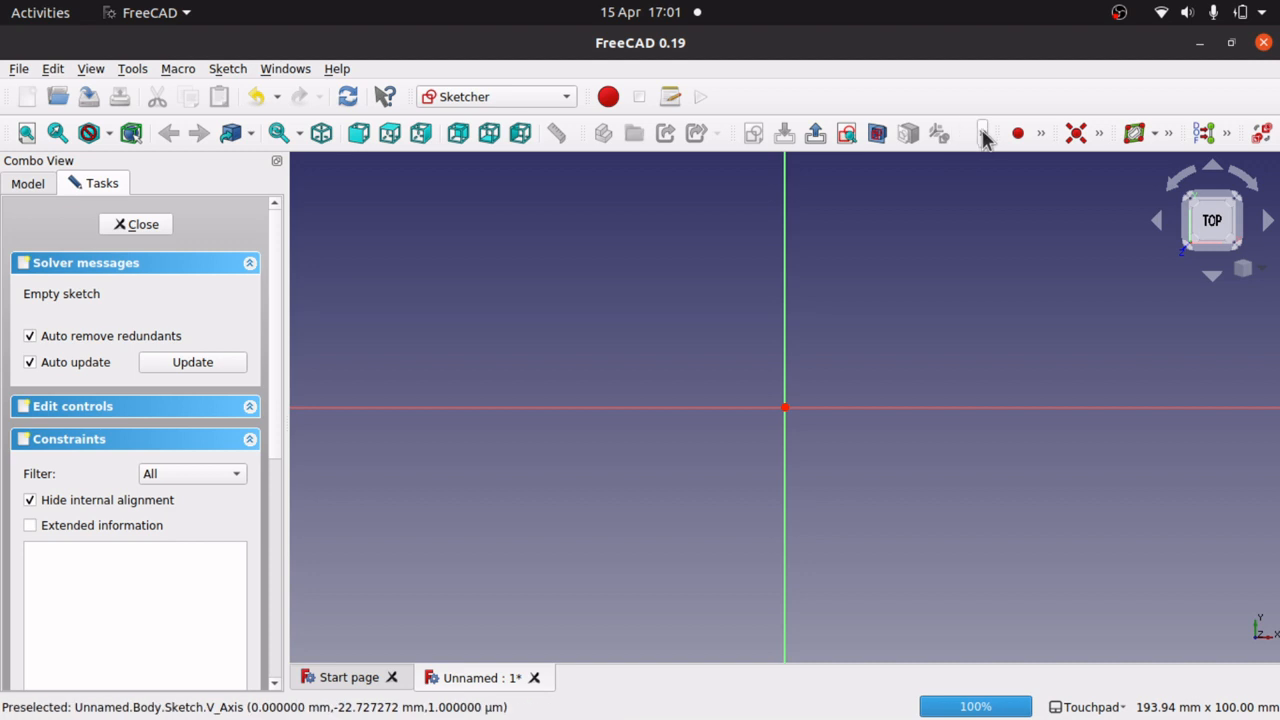
{"action": "mouse_move", "coordinate": [990, 140]}
{"action": "left_mouse_down"}
{"action": "mouse_move", "coordinate": [450, 185]}
{"action": "mouse_move", "coordinate": [437, 169]}
{"action": "left_mouse_up"}
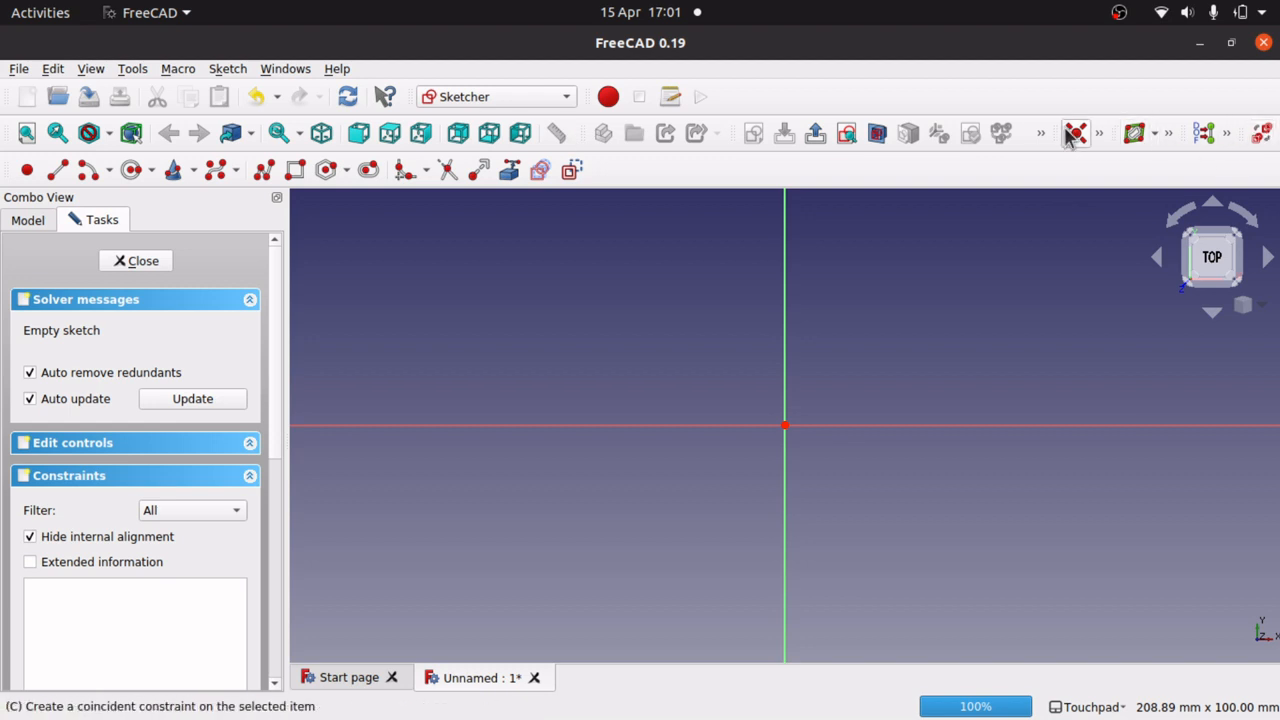
{"action": "mouse_move", "coordinate": [1066, 134]}
{"action": "left_mouse_down"}
{"action": "mouse_move", "coordinate": [1057, 171]}
{"action": "mouse_move", "coordinate": [766, 170]}
{"action": "left_mouse_up"}
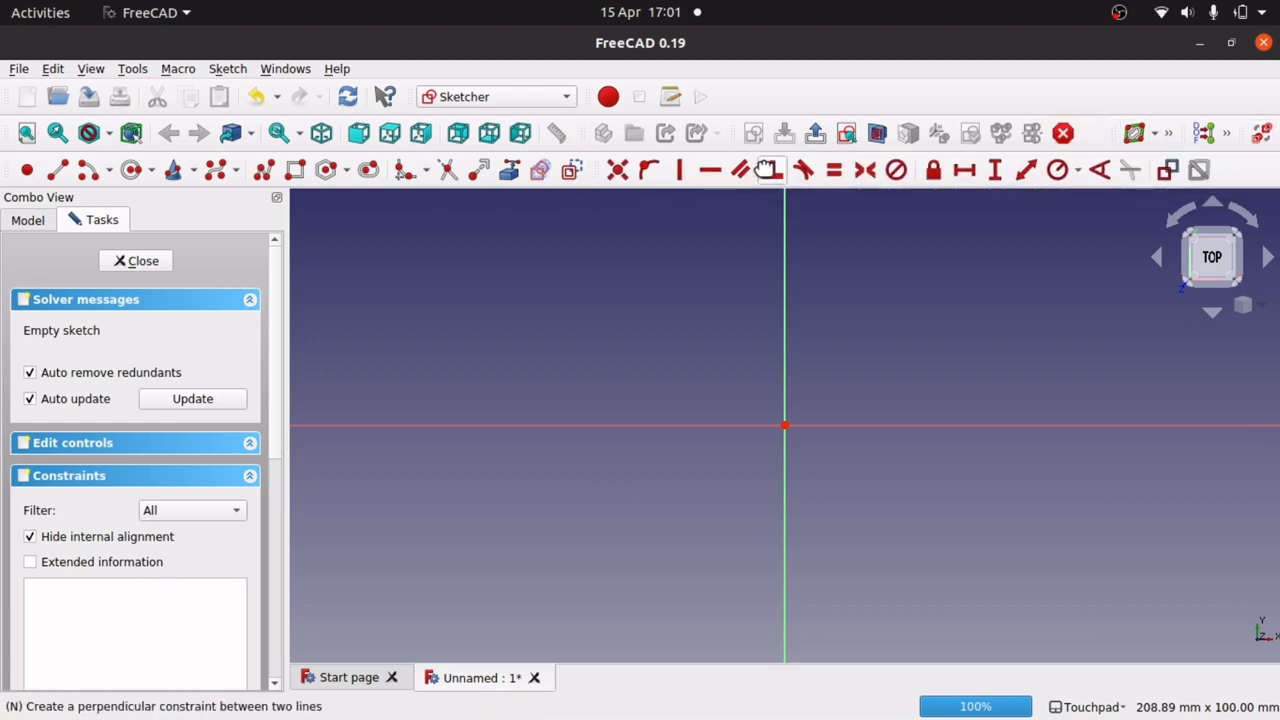
Sketch a rectangle of about 51 × 45 mm around the origin, then shift its right edge inward.
{"action": "left_click", "coordinate": [294, 170]}
{"action": "left_click", "coordinate": [643, 325]}
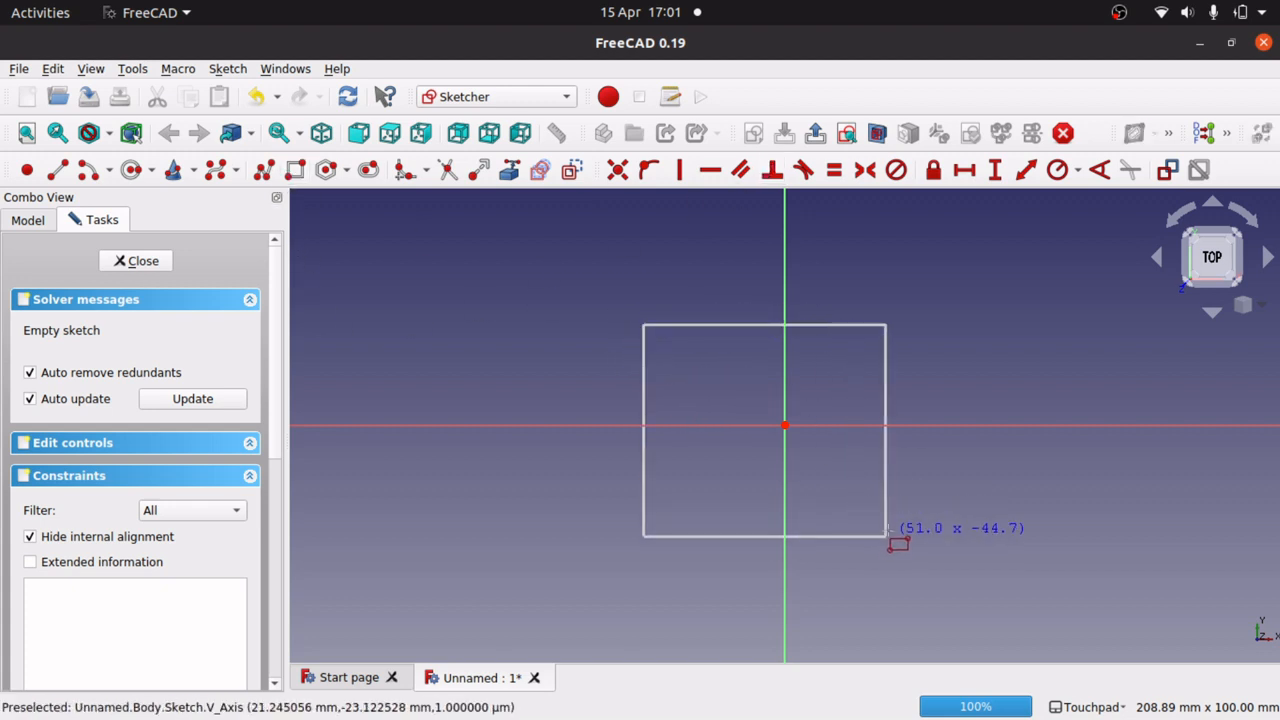
{"action": "left_click", "coordinate": [893, 526]}
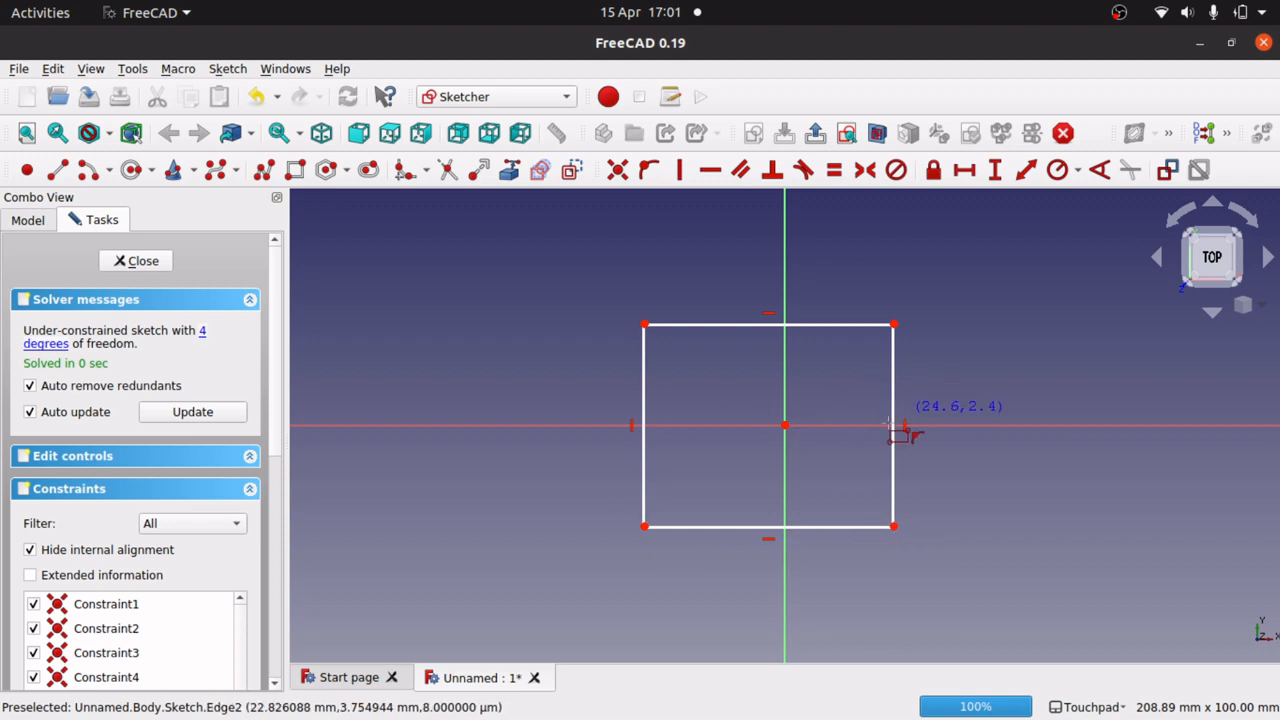
{"action": "left_click_drag", "start_coordinate": [893, 378], "coordinate": [862, 387]}
Close the sketch and pad the rectangle with a length of 10 mm.
{"action": "left_click", "coordinate": [132, 262]}
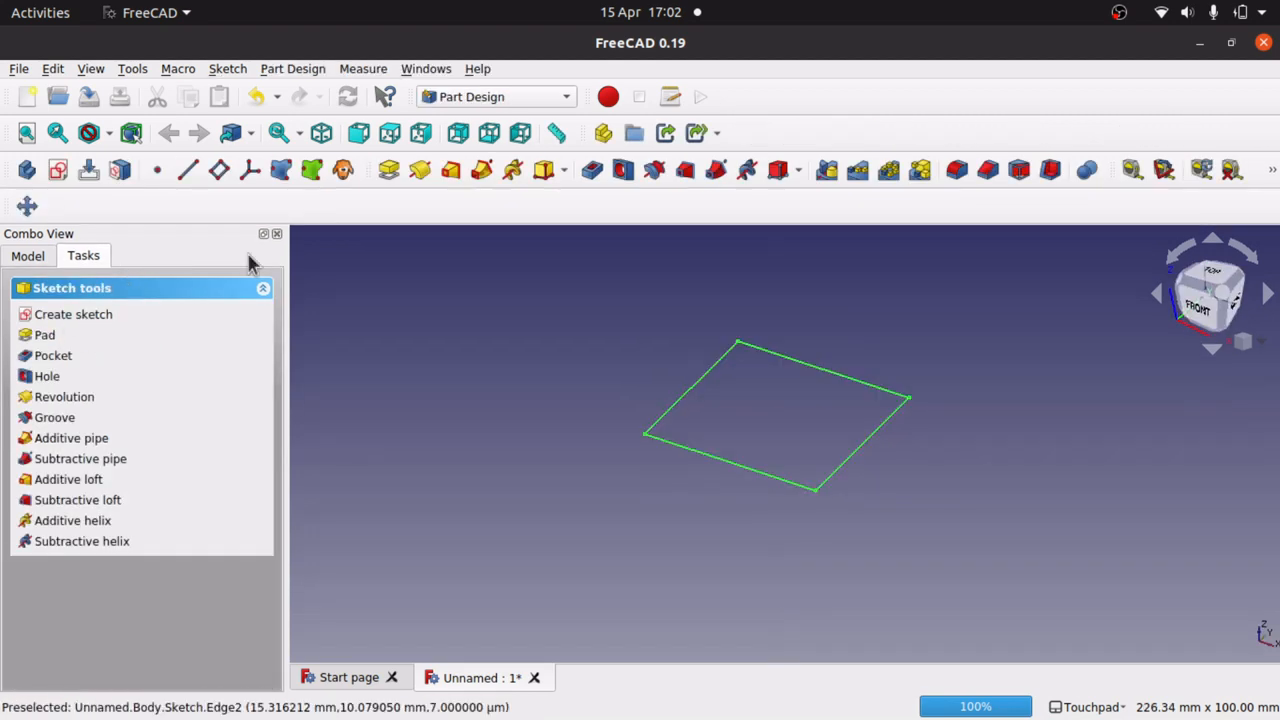
{"action": "left_click", "coordinate": [50, 336]}
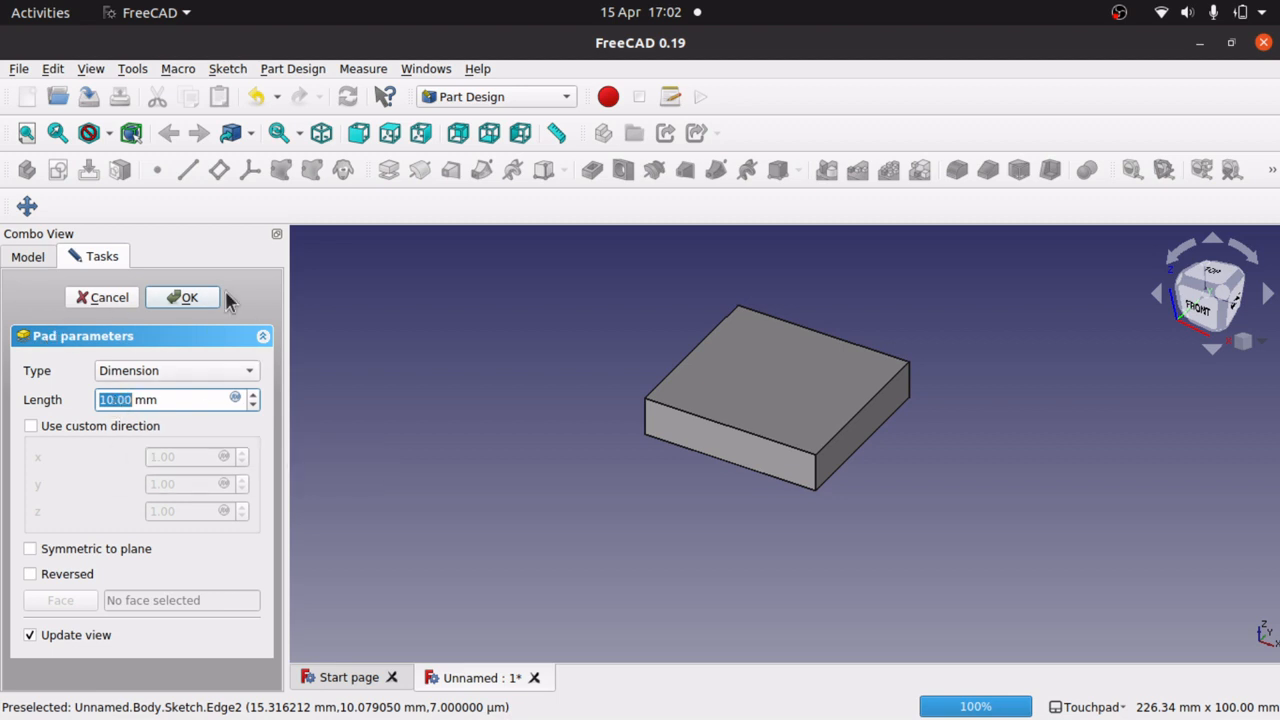
{"action": "left_click", "coordinate": [190, 299]}
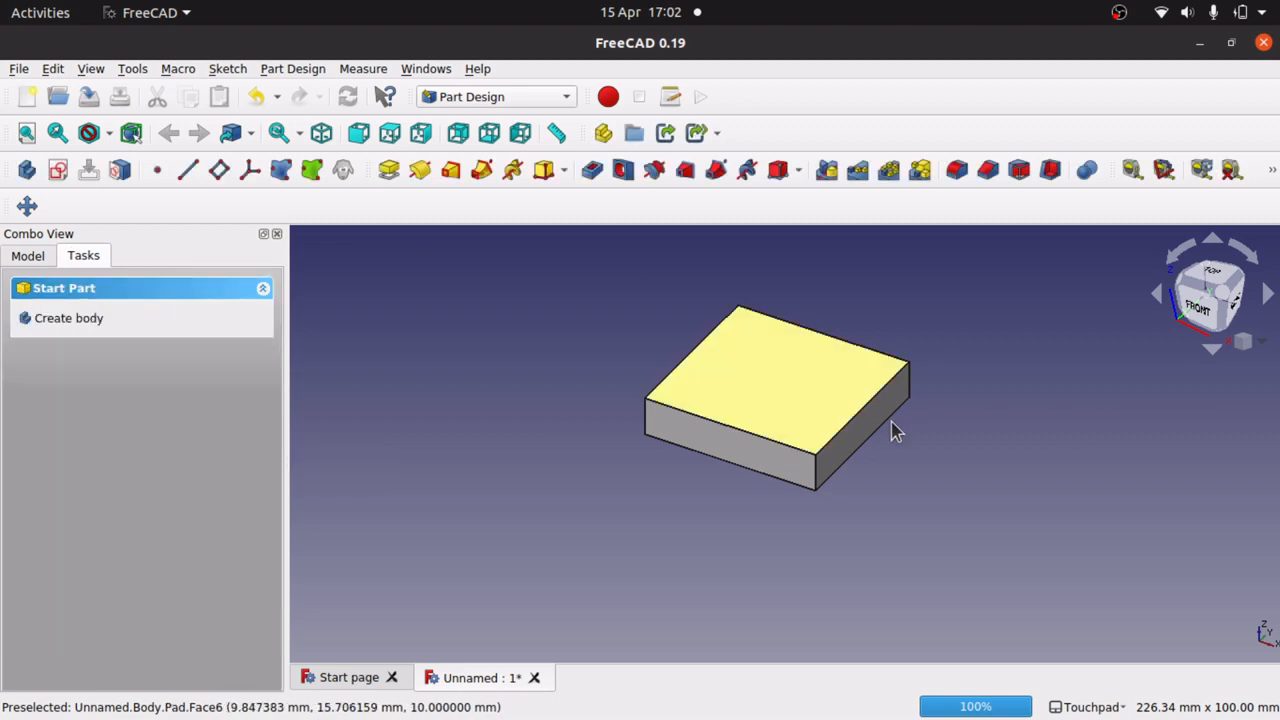
Create a new sketch on the pad's top face.
{"action": "left_click_drag", "start_coordinate": [672, 302], "coordinate": [629, 366], "text": "alt"}
{"action": "right_click", "coordinate": [630, 368]}
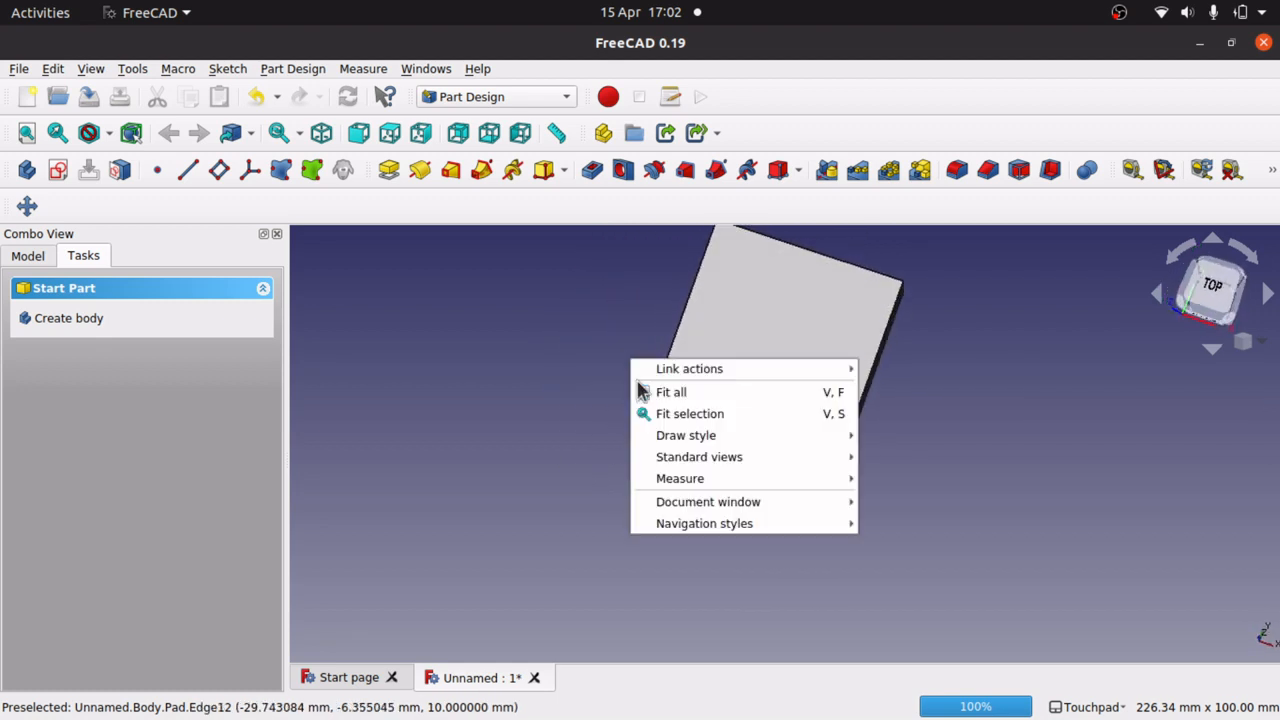
{"action": "left_click", "coordinate": [690, 414]}
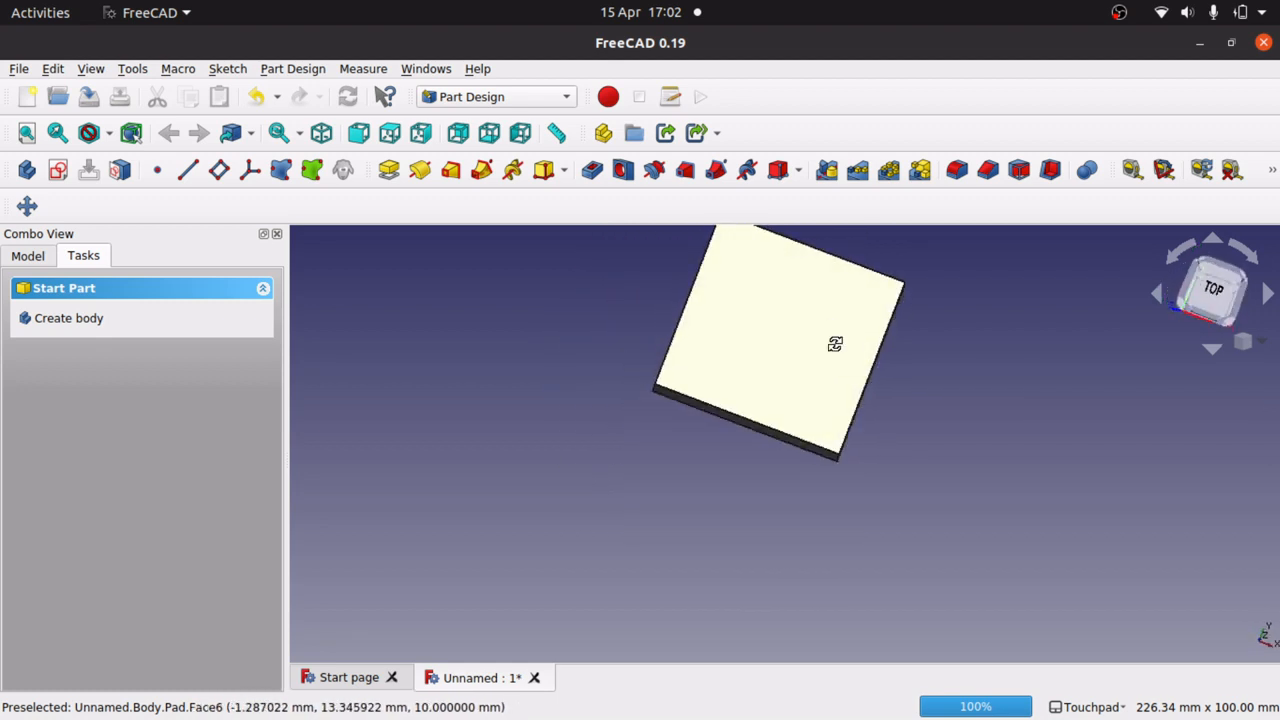
{"action": "left_click_drag", "start_coordinate": [834, 343], "coordinate": [874, 400], "text": "alt"}
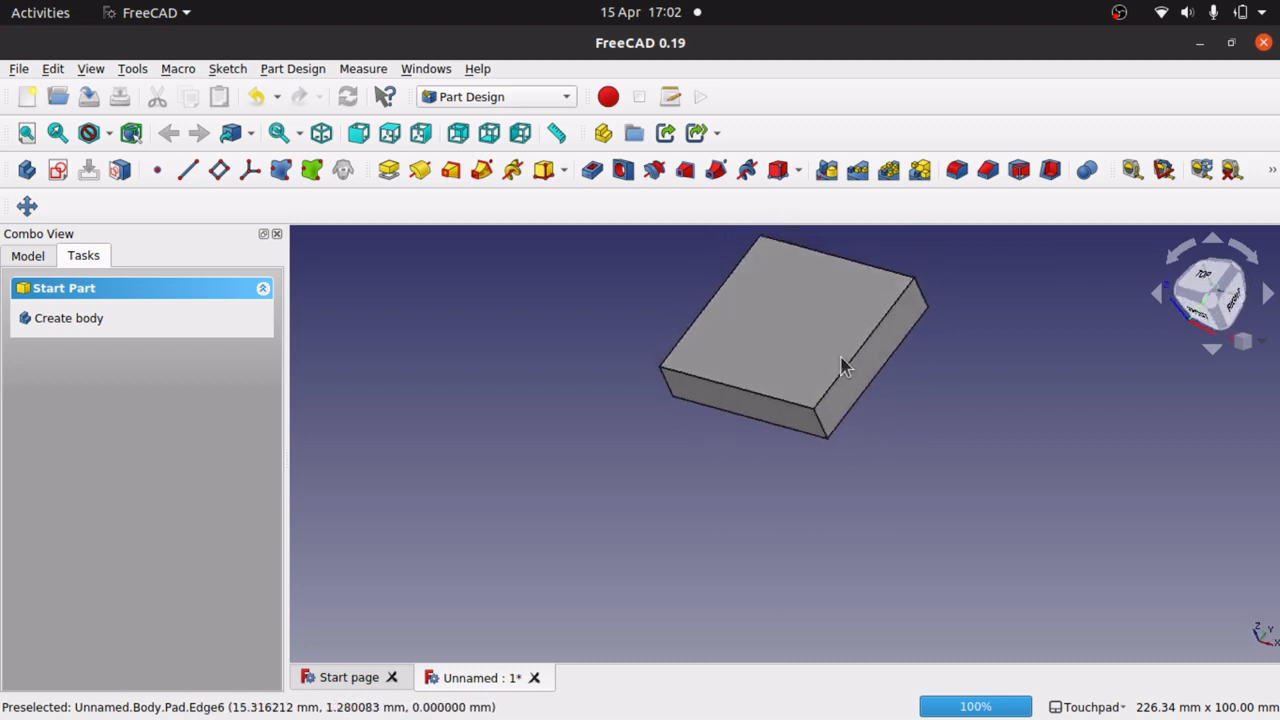
{"action": "left_click", "coordinate": [838, 313]}
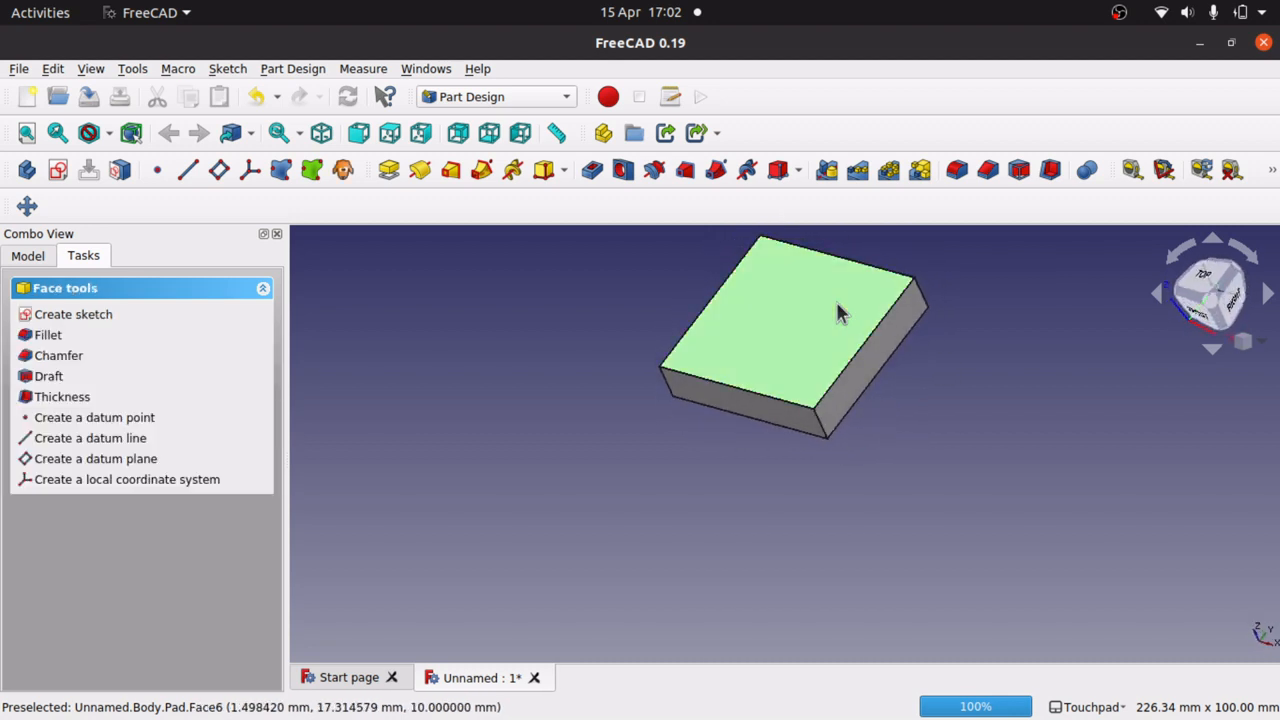
{"action": "key", "text": "Down"}
{"action": "key", "text": "Down"}
{"action": "scroll", "coordinate": [838, 313], "scroll_direction": "up", "scroll_amount": 5}
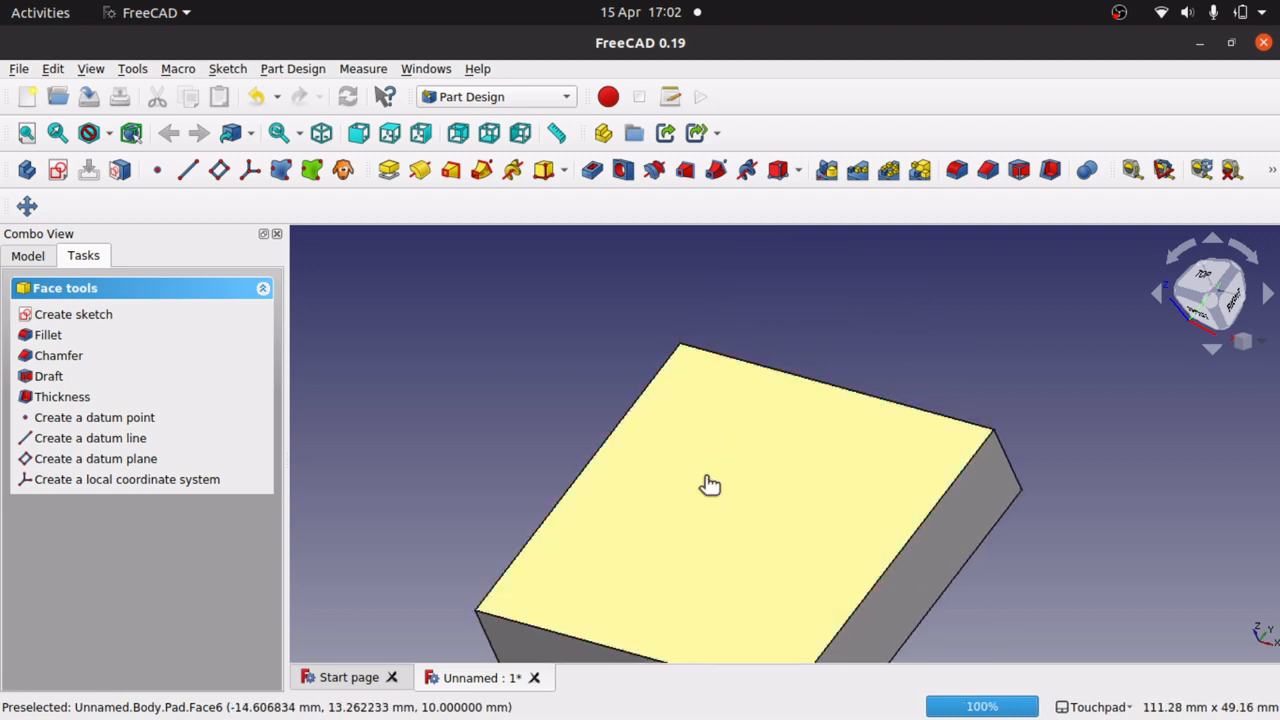
{"action": "double_click", "coordinate": [703, 472]}
{"action": "left_click", "coordinate": [537, 434]}
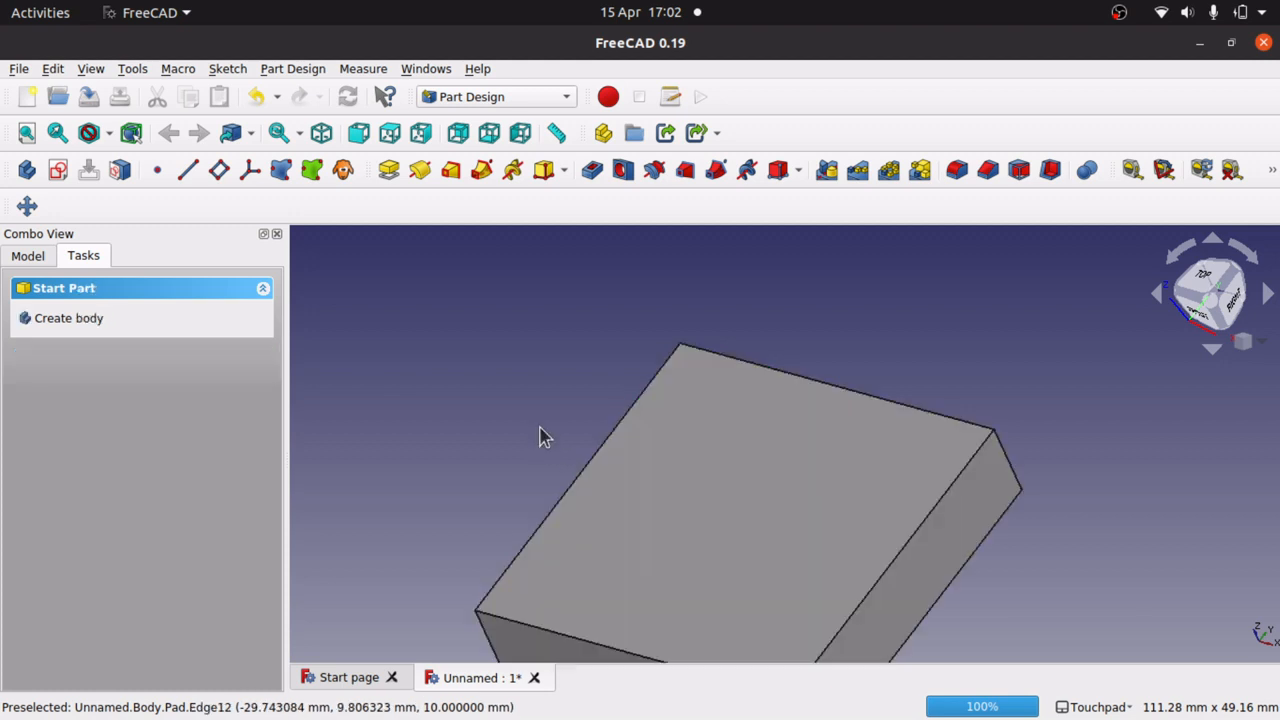
{"action": "left_click", "coordinate": [697, 534]}
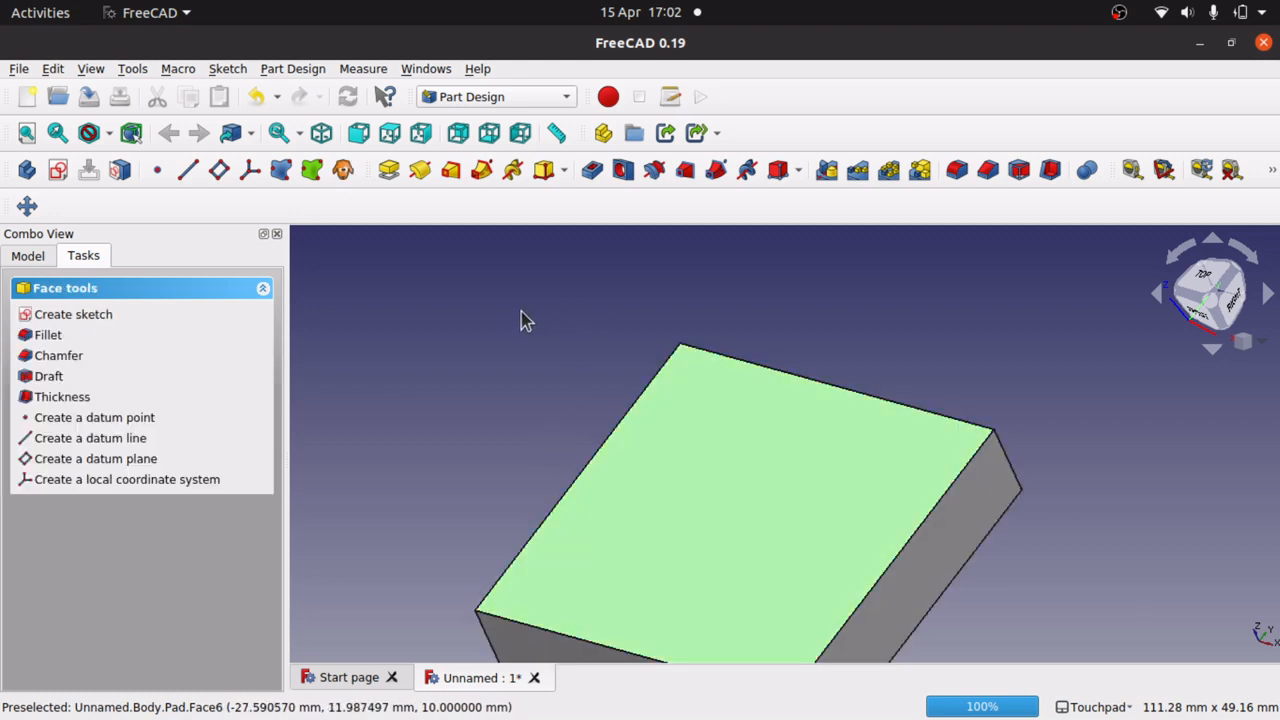
{"action": "left_click", "coordinate": [56, 172]}
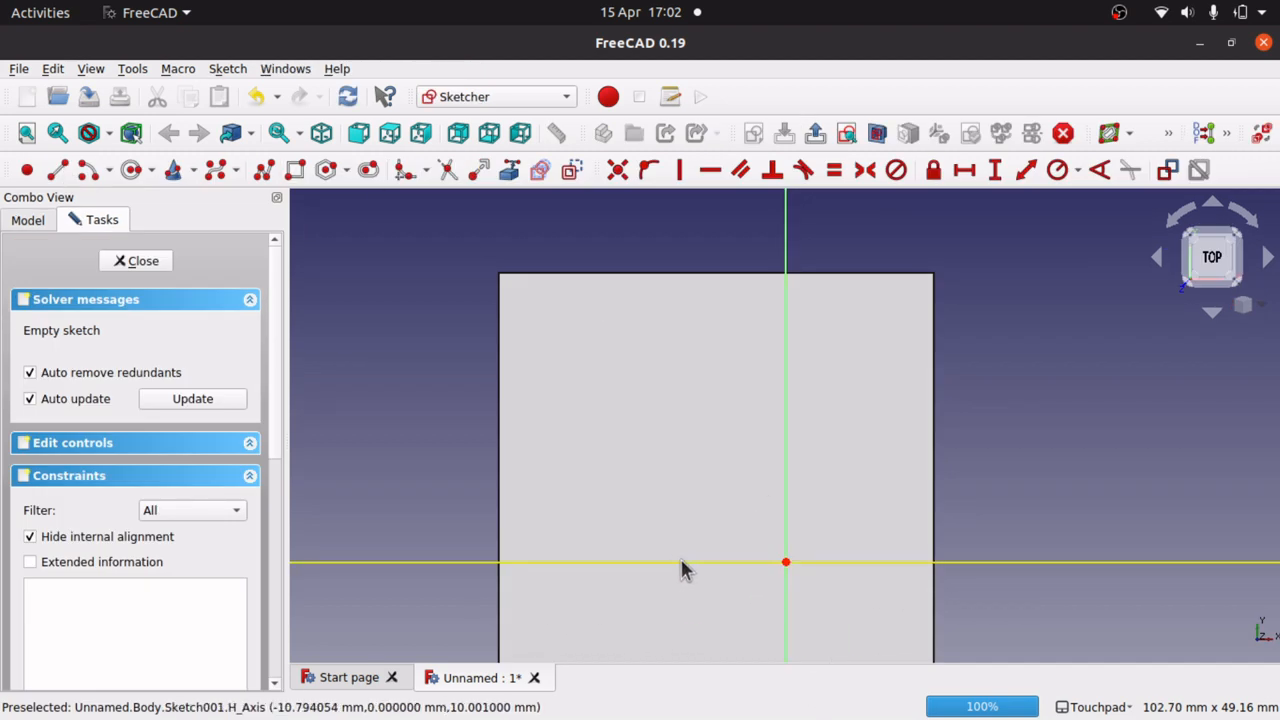
Sketch a tall, narrow rectangle about 4 mm wide on the top face, close to the pad's left edge.
{"action": "left_click", "coordinate": [295, 172]}
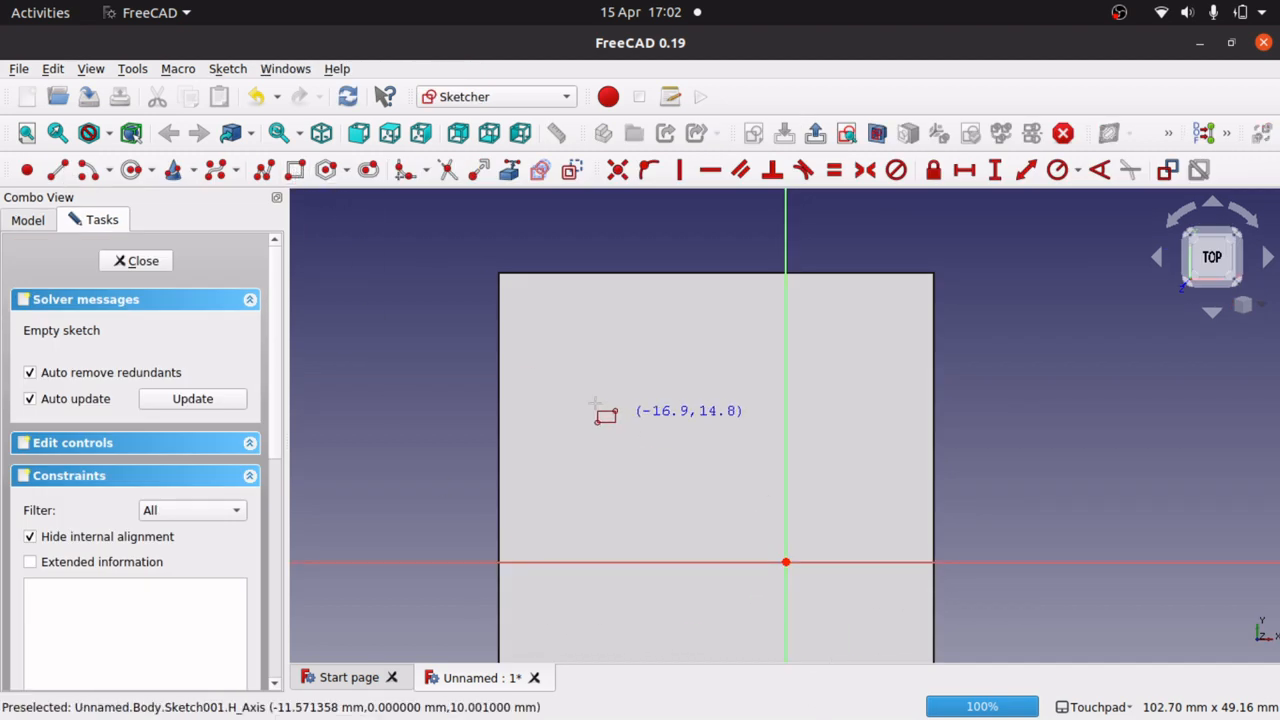
{"action": "left_click", "coordinate": [543, 346]}
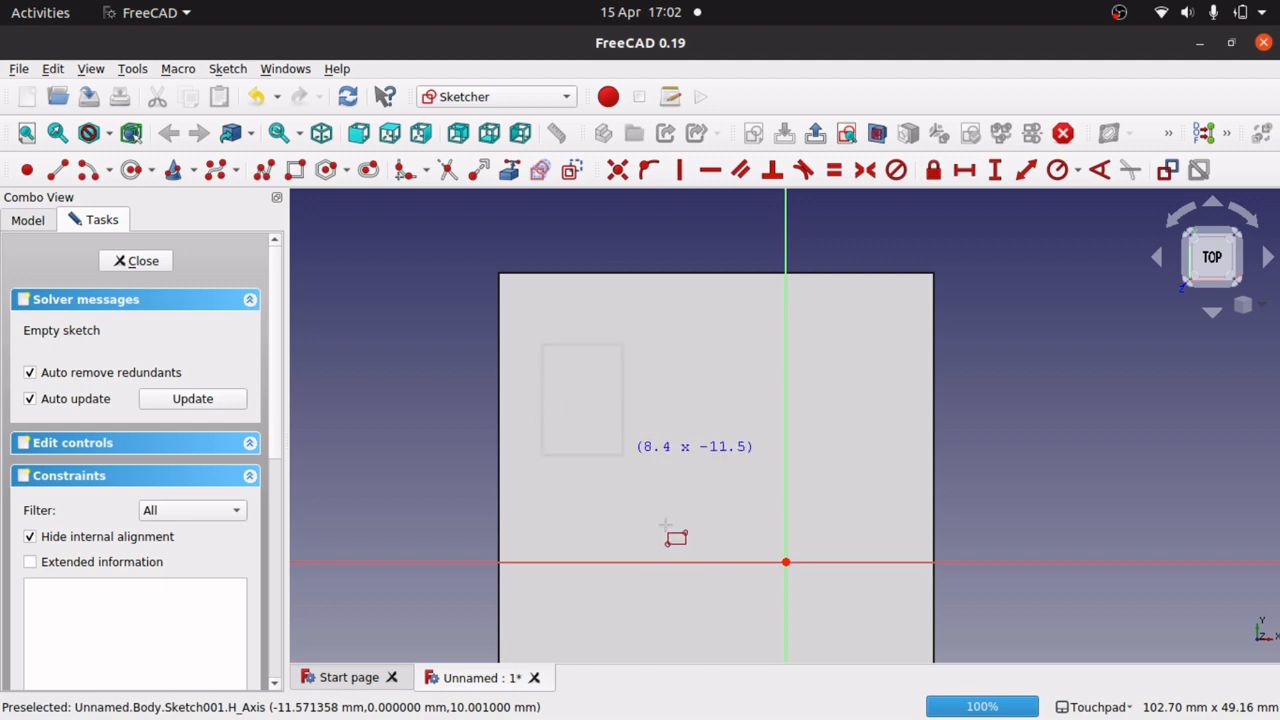
{"action": "left_click", "coordinate": [584, 643]}
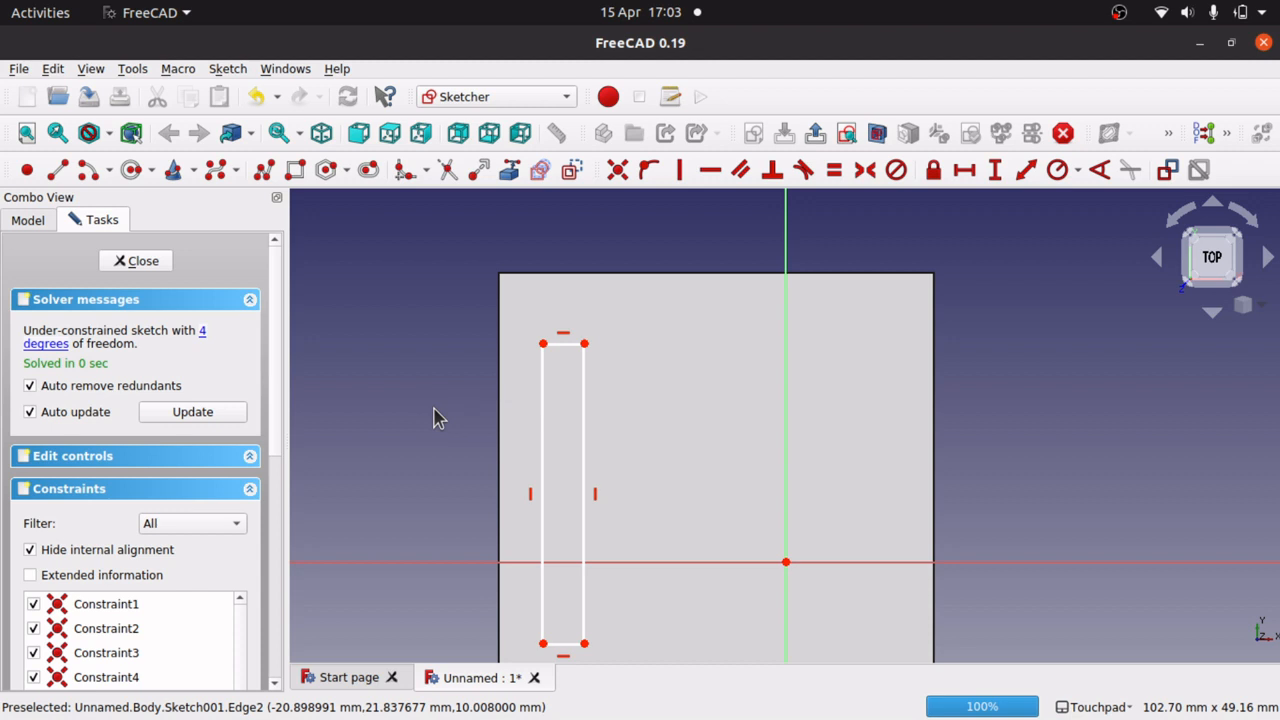
Link the pad's left edge into the sketch as external geometry.
{"action": "left_click", "coordinate": [510, 172]}
{"action": "left_click", "coordinate": [498, 342]}
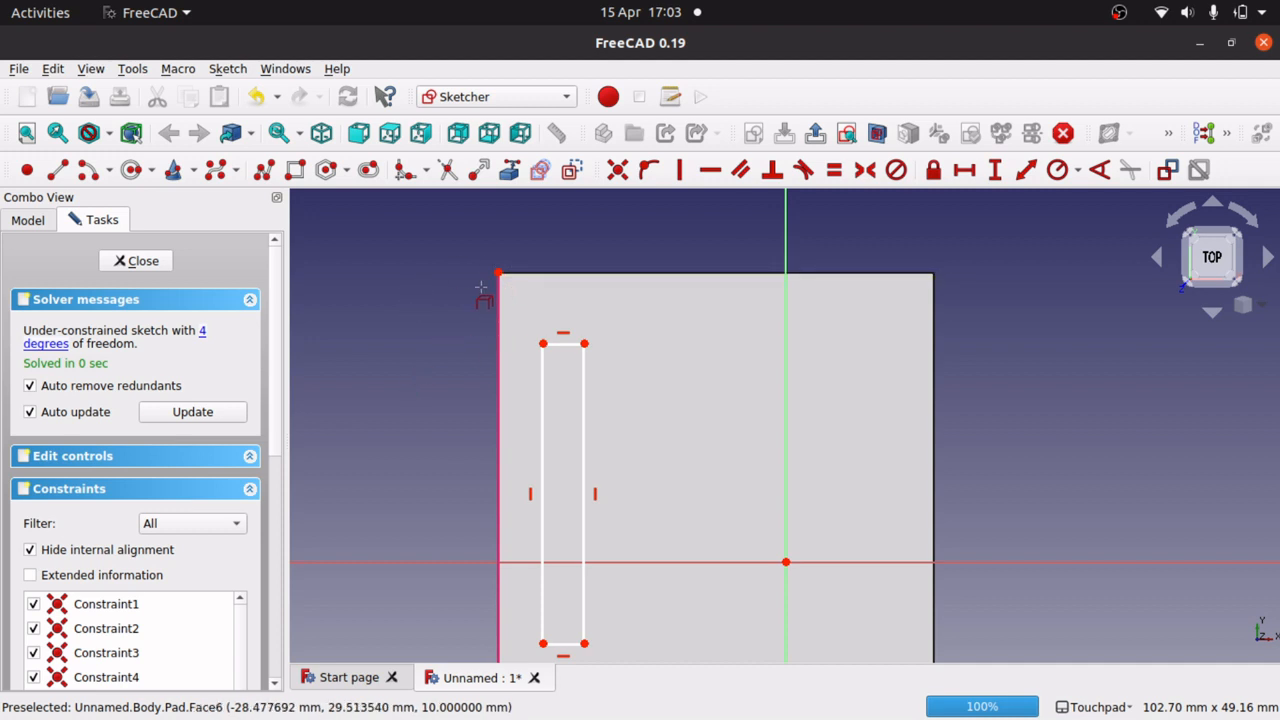
{"action": "key", "text": "Escape"}
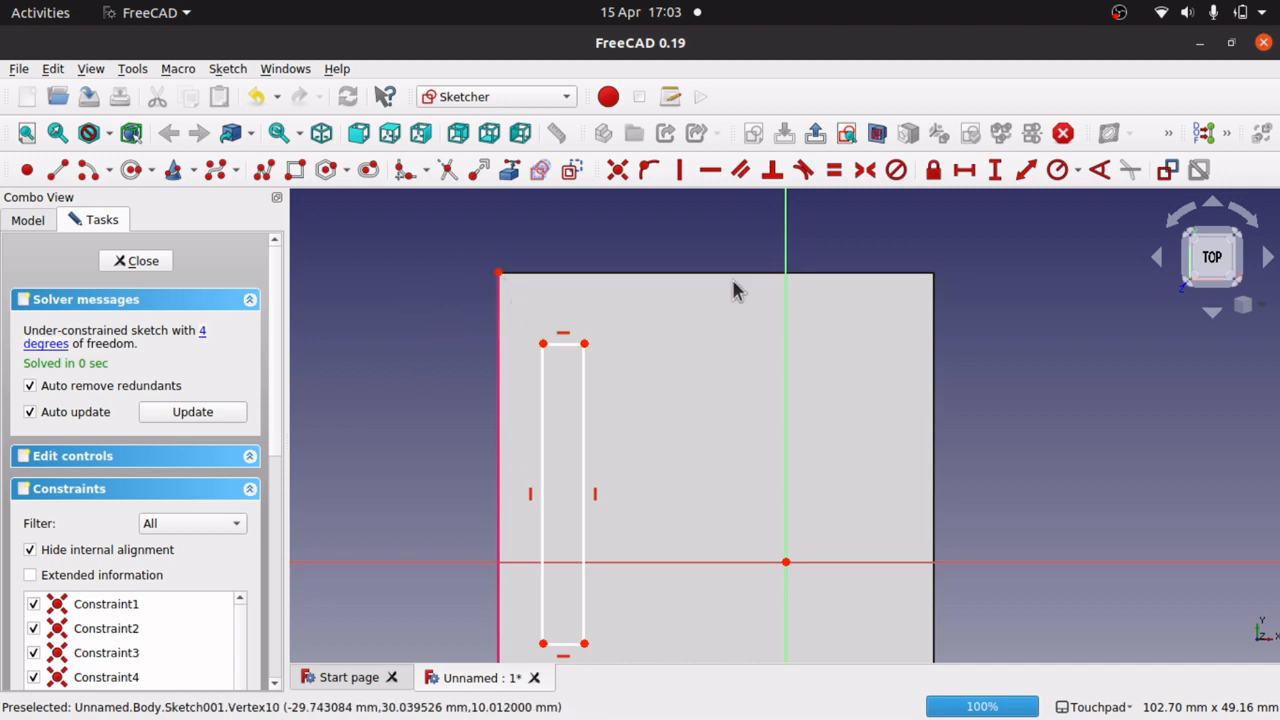
Constrain the horizontal distance between the pad's upper-left corner and the narrow rectangle's upper-left corner to 5 mm.
{"action": "left_click", "coordinate": [543, 345]}
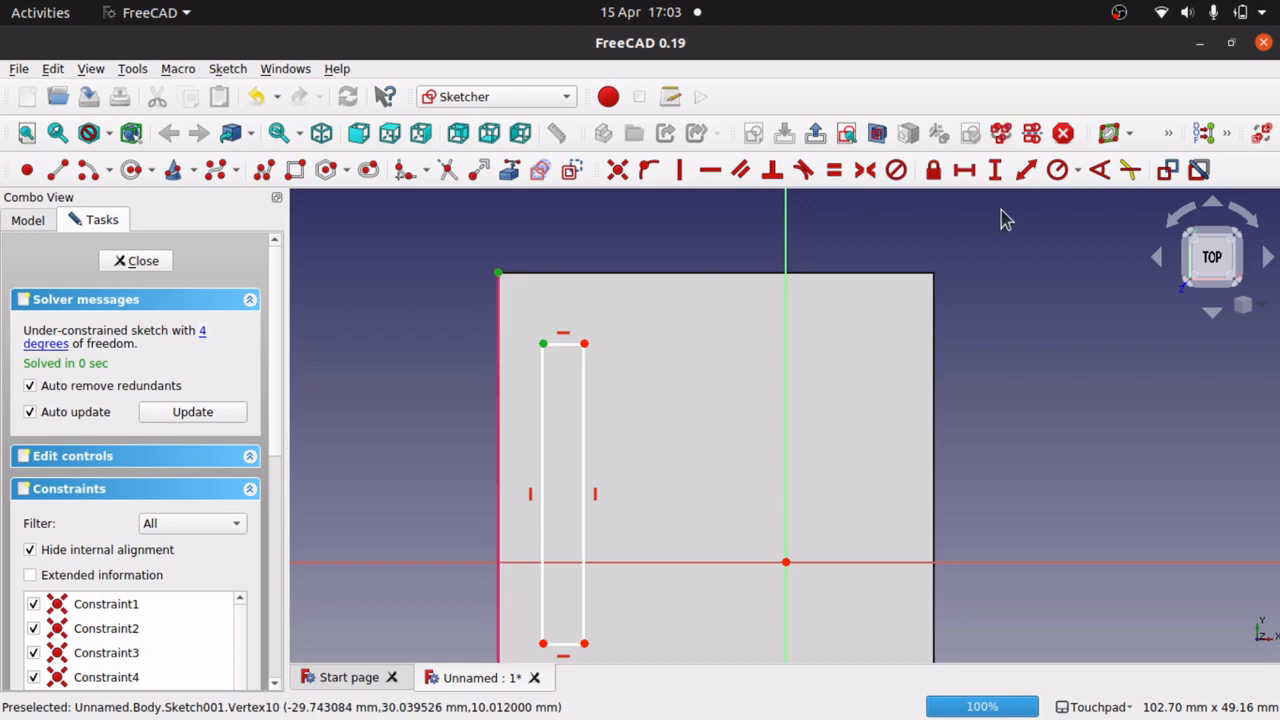
{"action": "left_click", "coordinate": [966, 170]}
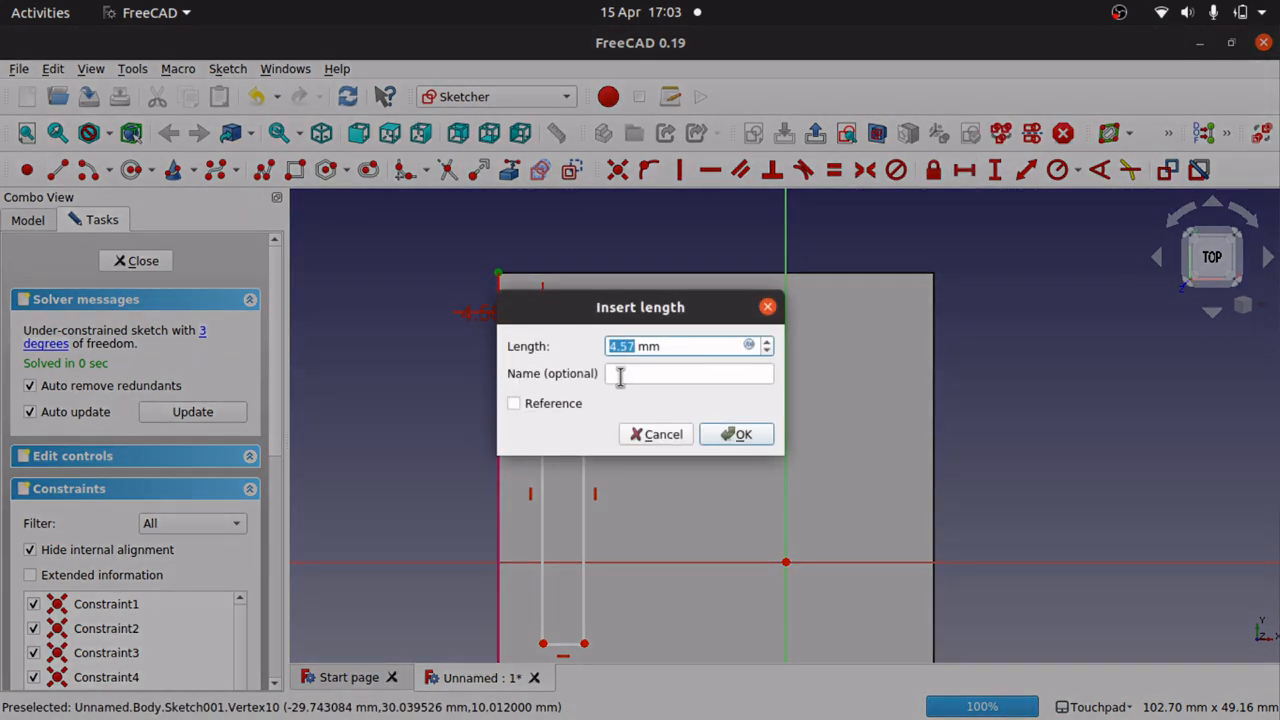
{"action": "type", "text": "5"}
{"action": "key", "text": "Return"}
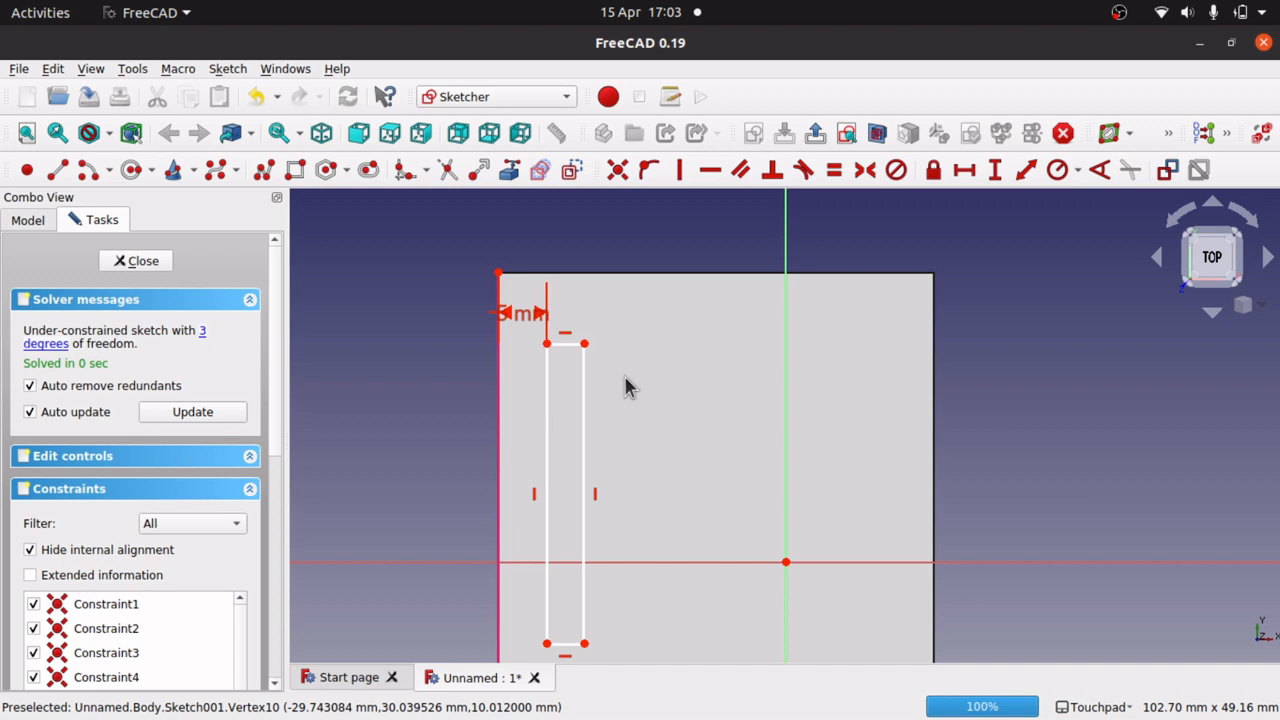
Constrain the vertical distance between the narrow rectangle's upper-left corner and the pad's upper-left corner to 5 mm.
{"action": "left_click", "coordinate": [547, 345]}
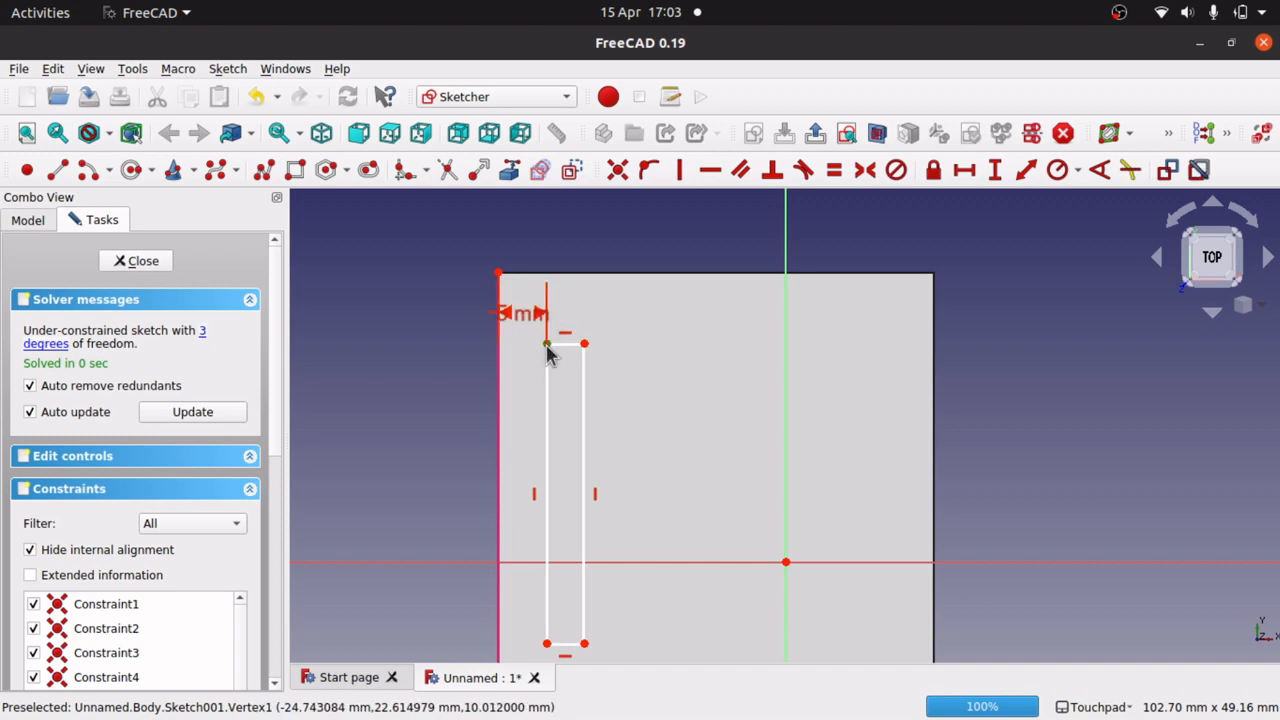
{"action": "left_click", "coordinate": [499, 273]}
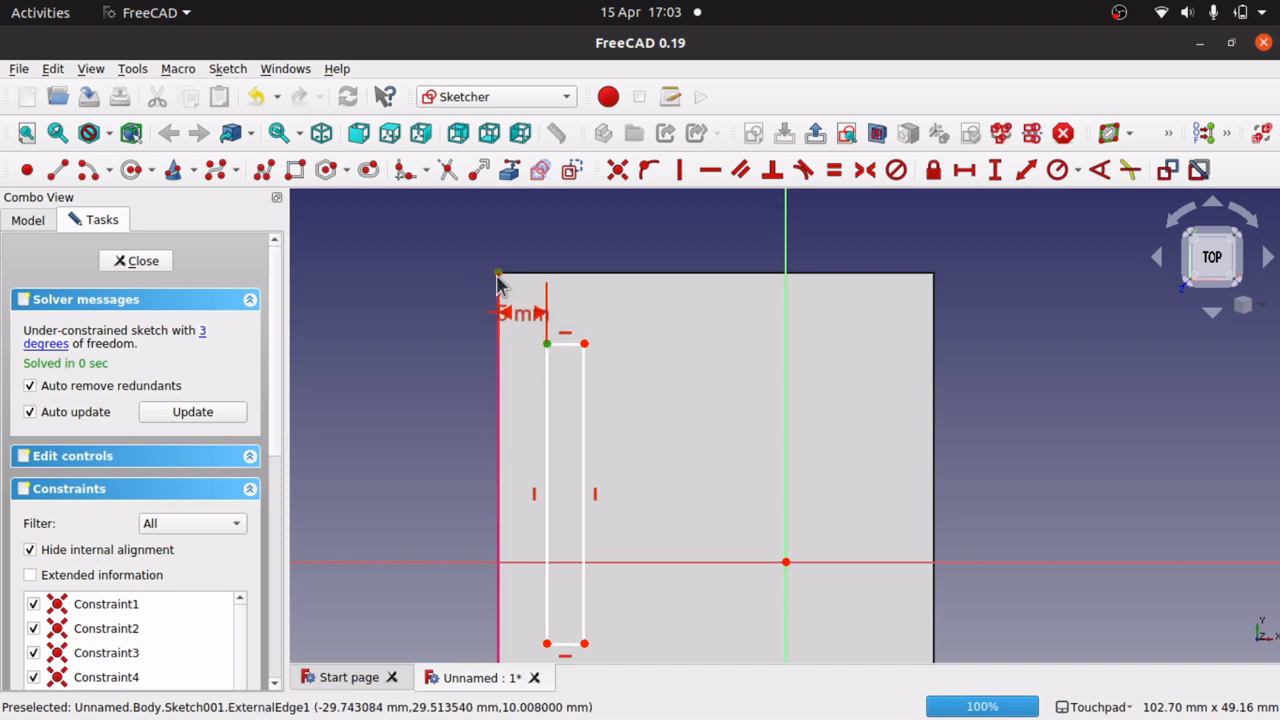
{"action": "left_click", "coordinate": [990, 172]}
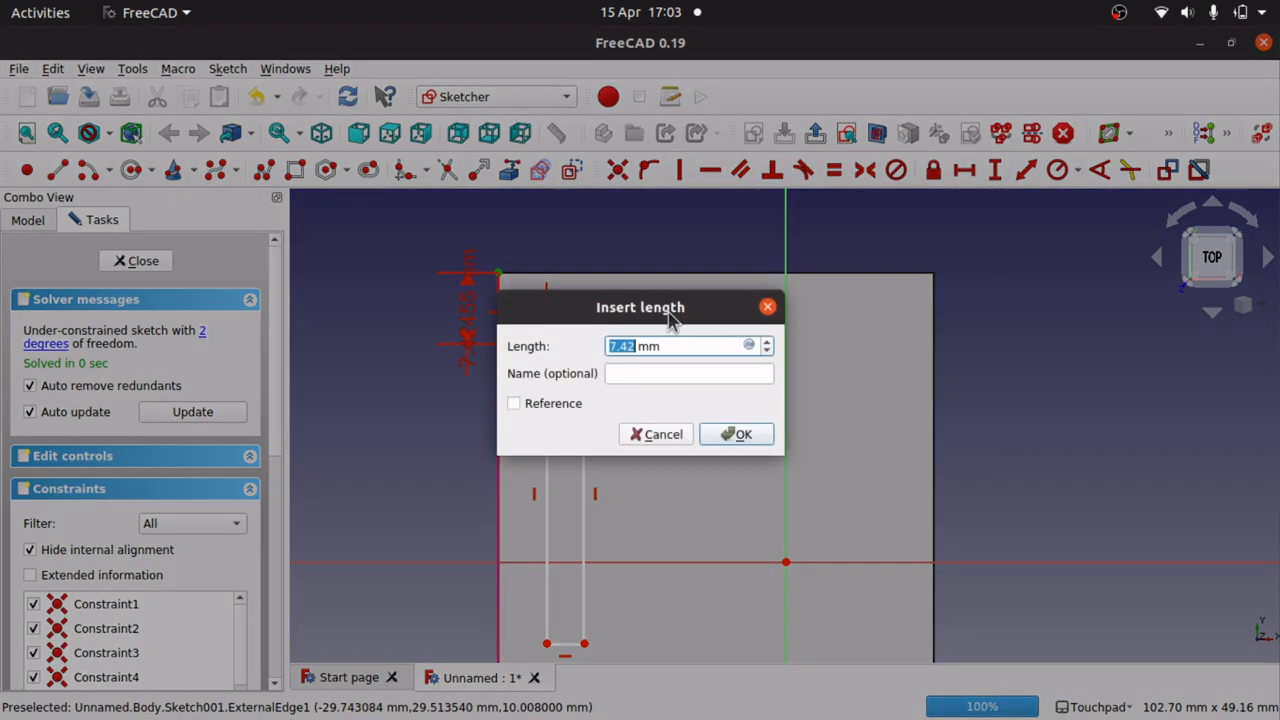
{"action": "type", "text": "5"}
{"action": "key", "text": "Return"}
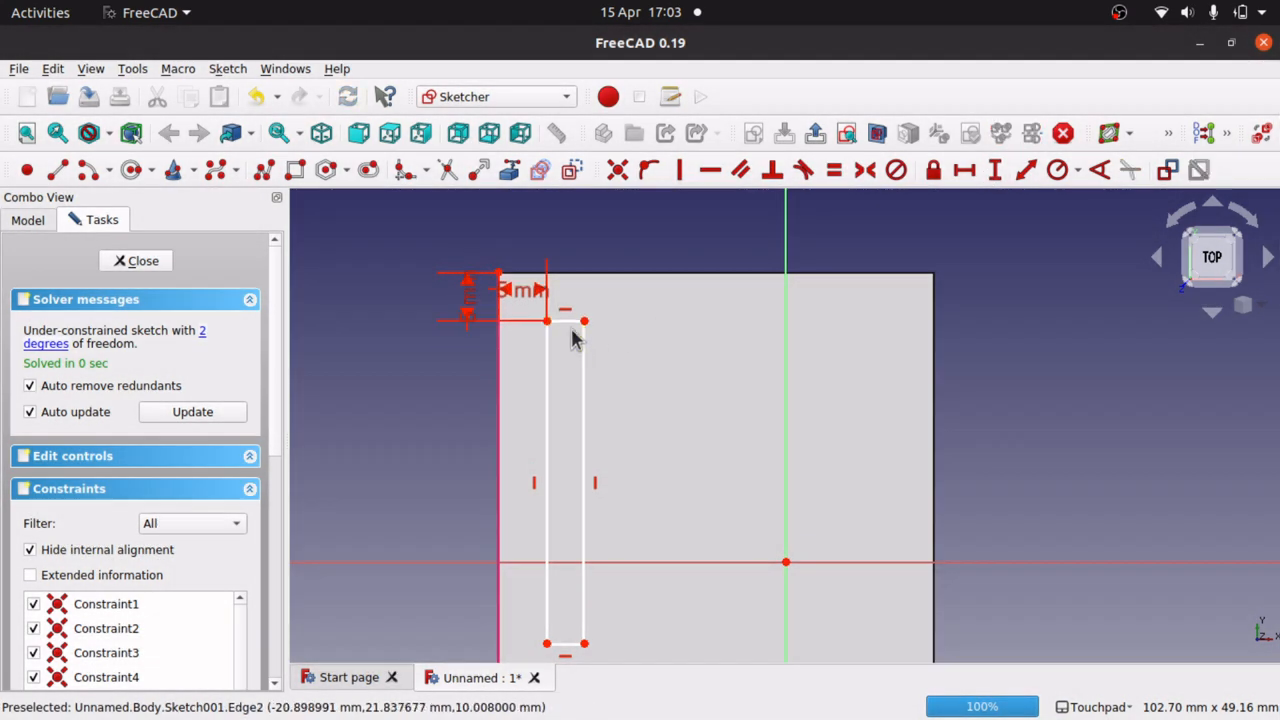
Constrain the horizontal length of the narrow rectangle's upper edge to 5 mm.
{"action": "left_click", "coordinate": [574, 322]}
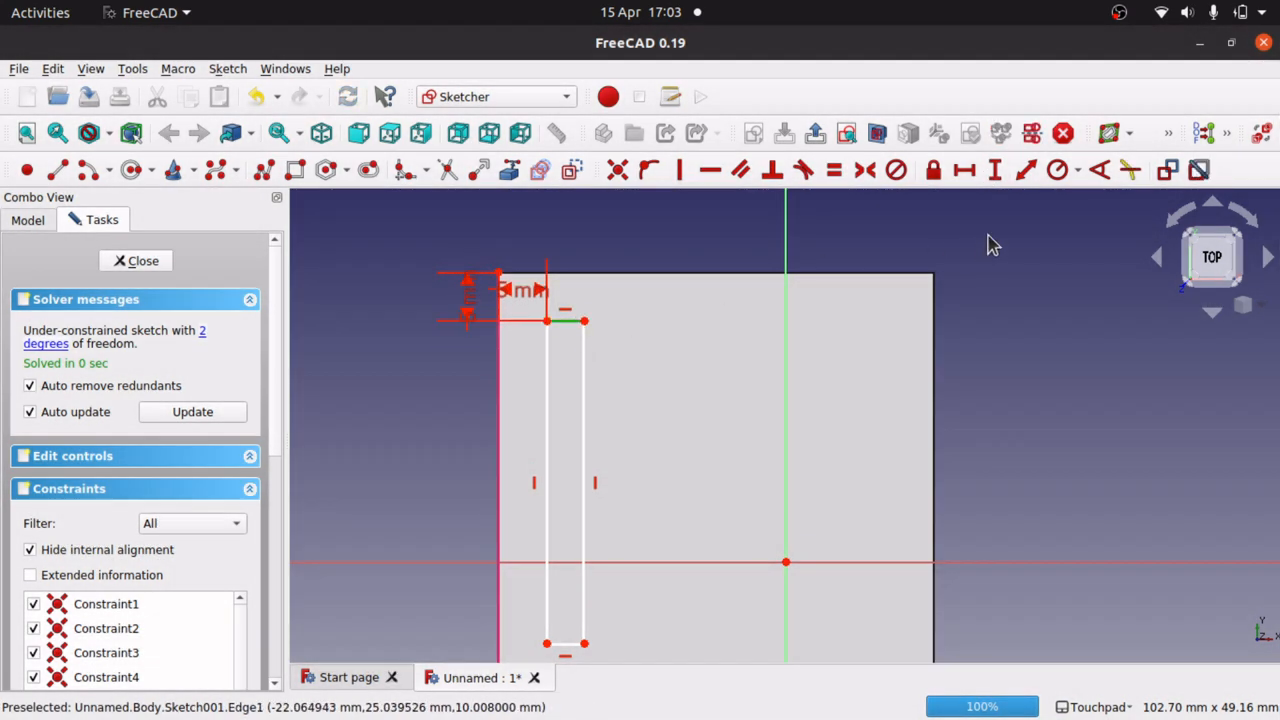
{"action": "left_click", "coordinate": [966, 171]}
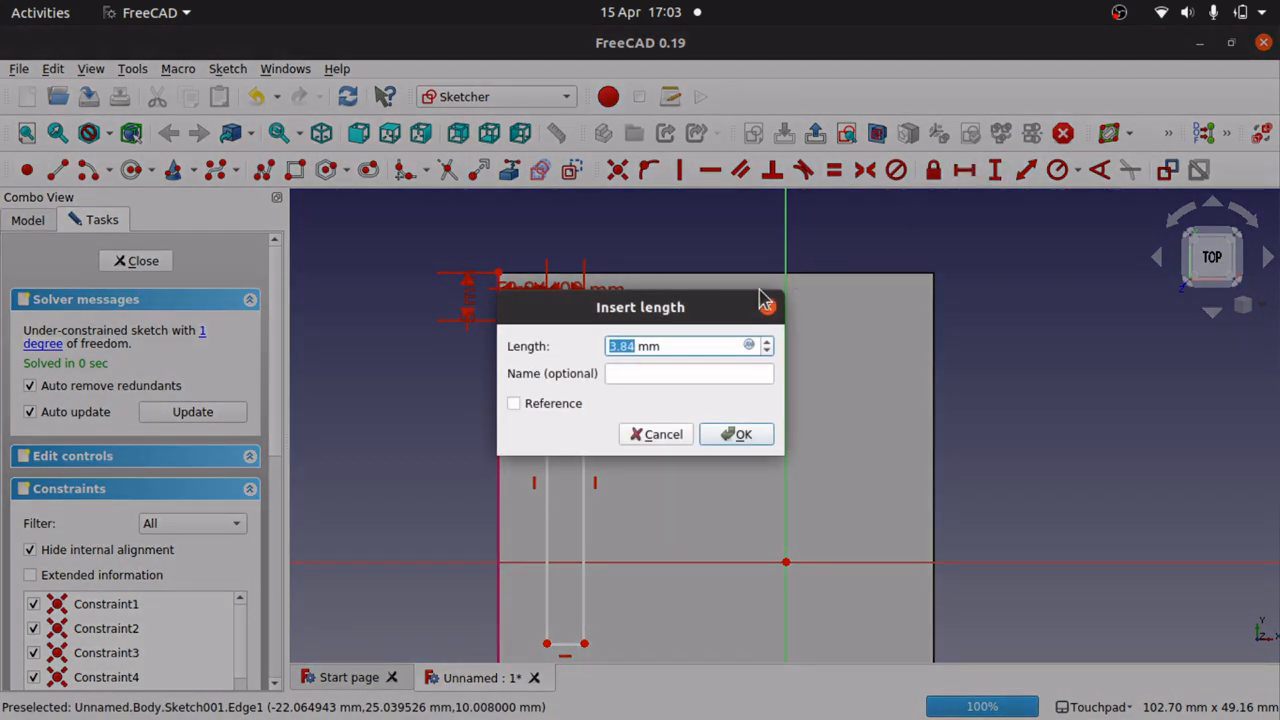
{"action": "type", "text": "5"}
{"action": "key", "text": "Return"}
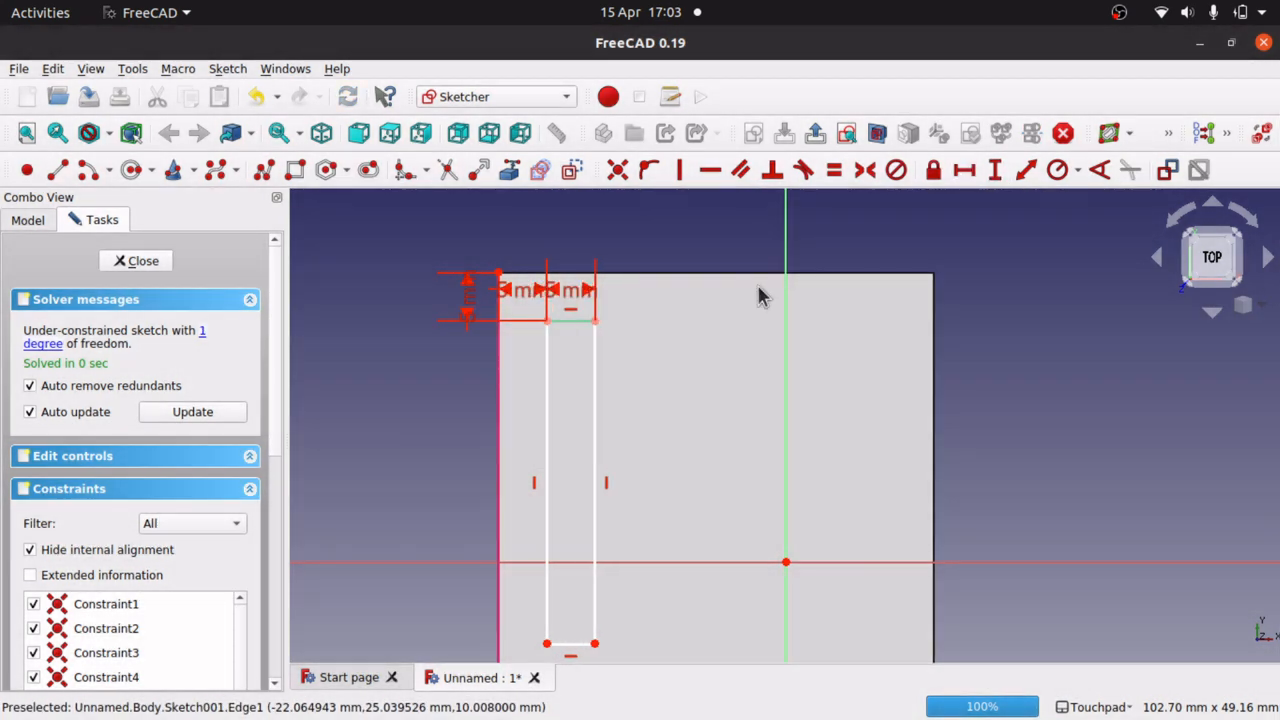
Constrain the narrow rectangle's long vertical edge to 35 mm and close the sketch.
{"action": "left_click", "coordinate": [595, 586]}
{"action": "left_click", "coordinate": [995, 171]}
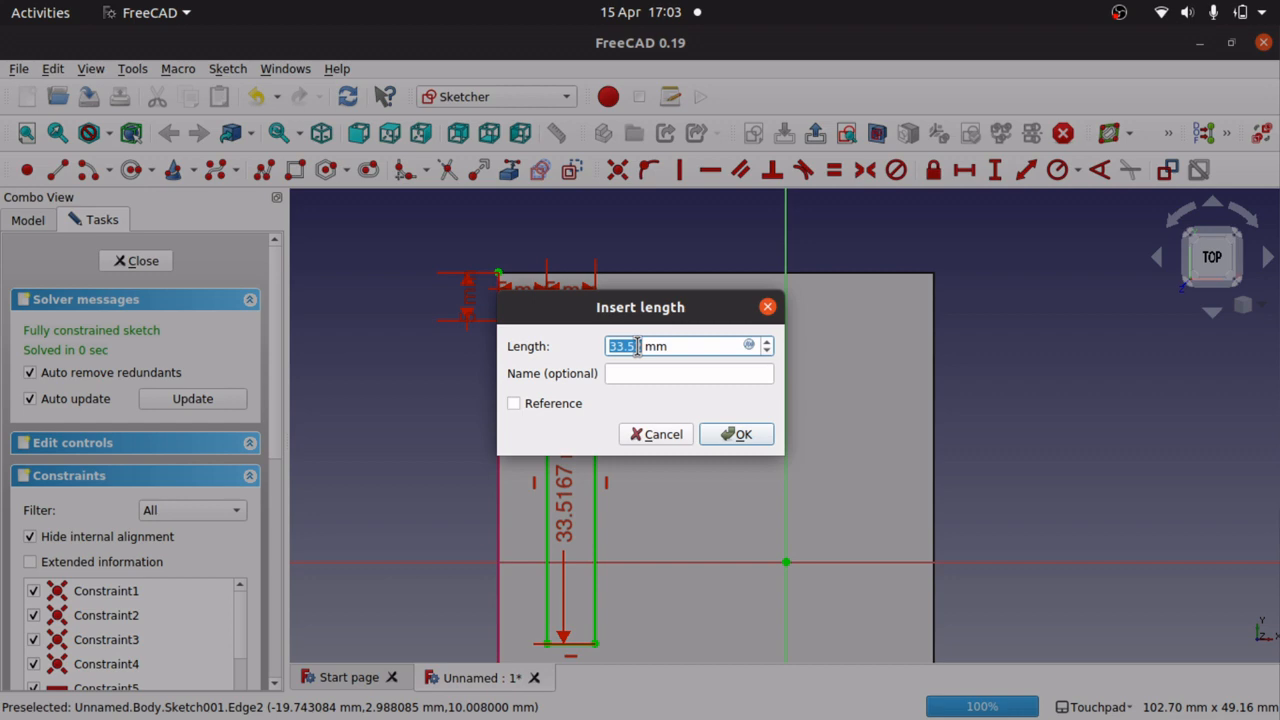
{"action": "key", "text": "Return"}
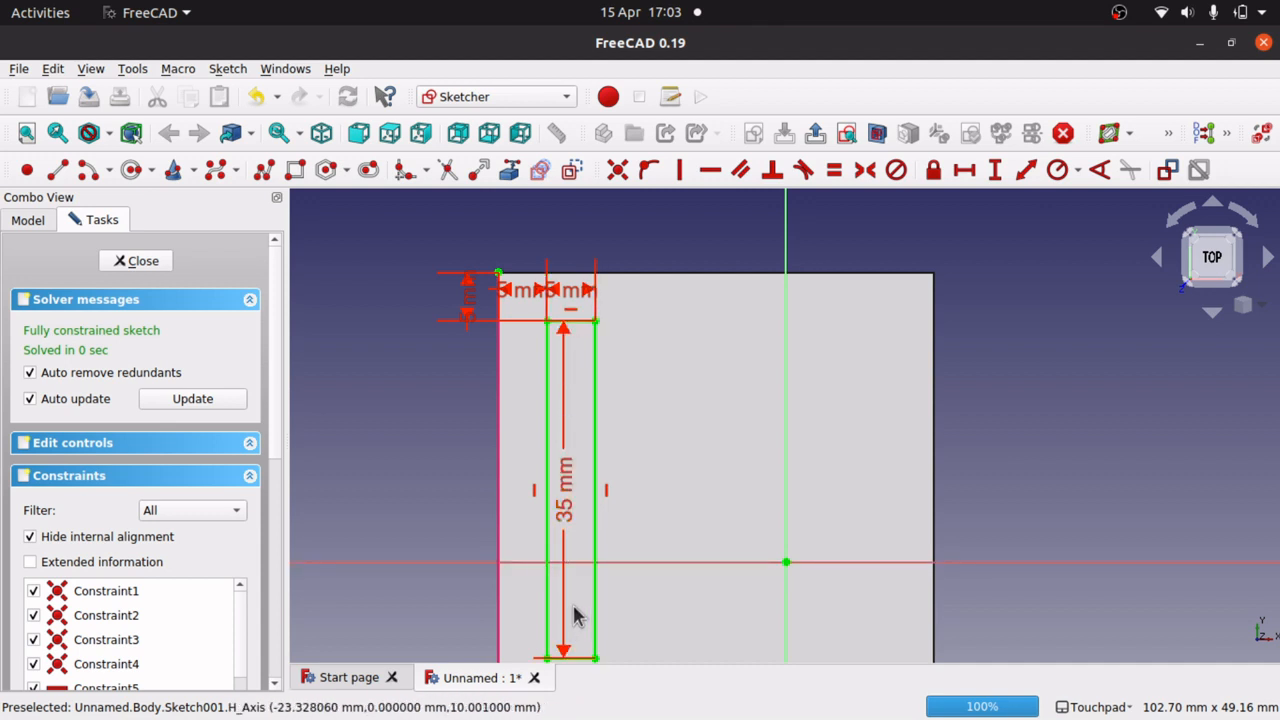
{"action": "left_click", "coordinate": [140, 262]}
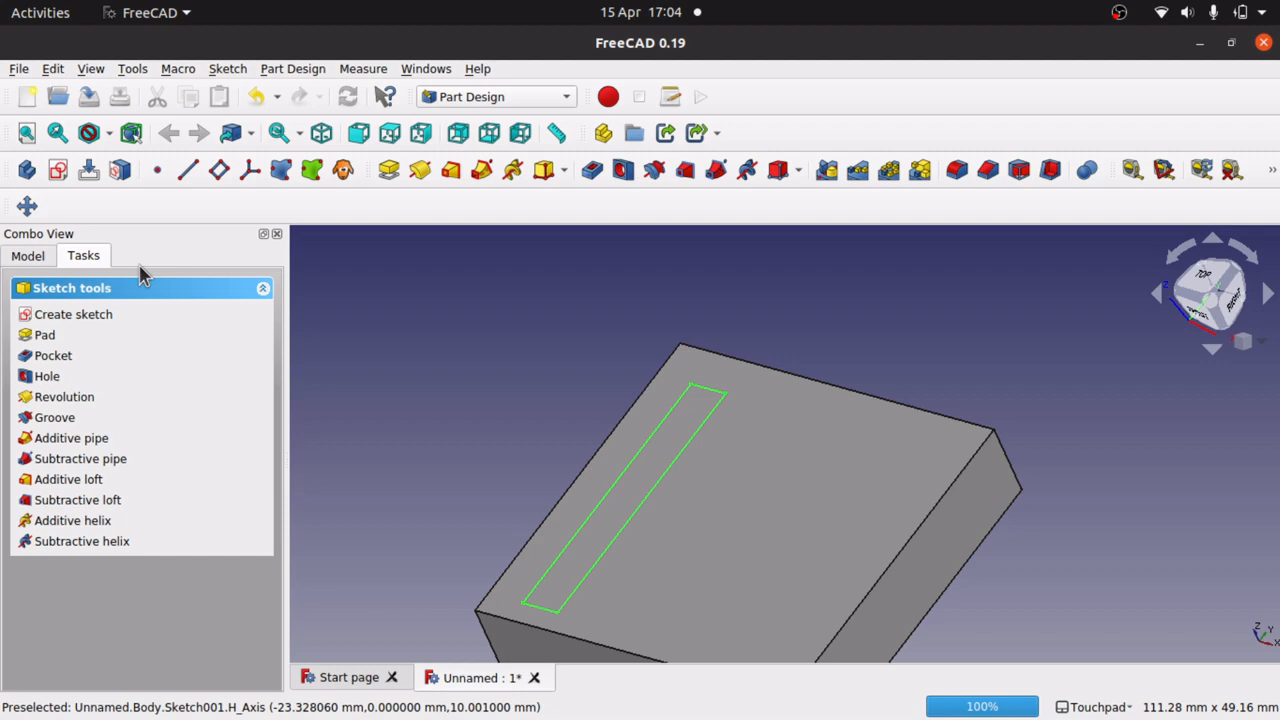
Pad the narrow rectangle sketch into a raised bar on the plate's top face.
{"action": "left_click", "coordinate": [50, 334]}
{"action": "type", "text": "20"}
{"action": "left_click", "coordinate": [181, 297]}
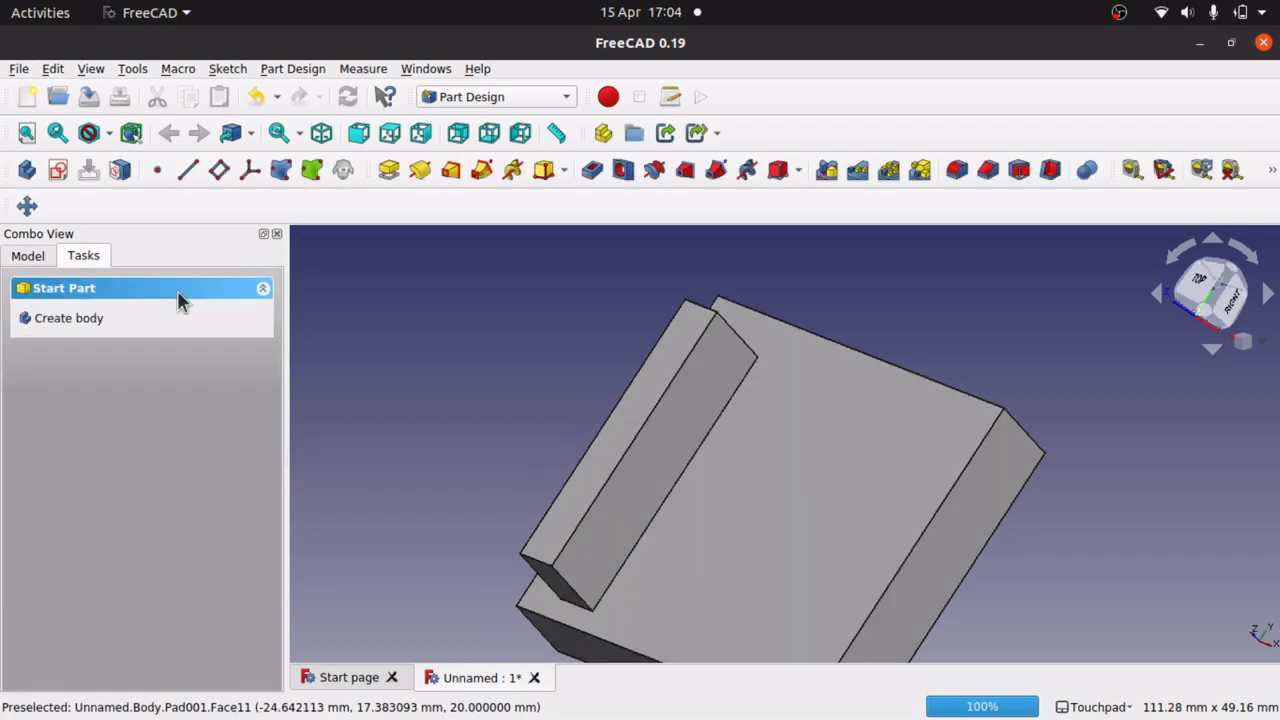
Show the body's origin planes and axes in the 3D view.
{"action": "left_click_drag", "start_coordinate": [508, 304], "coordinate": [874, 483], "text": "shift"}
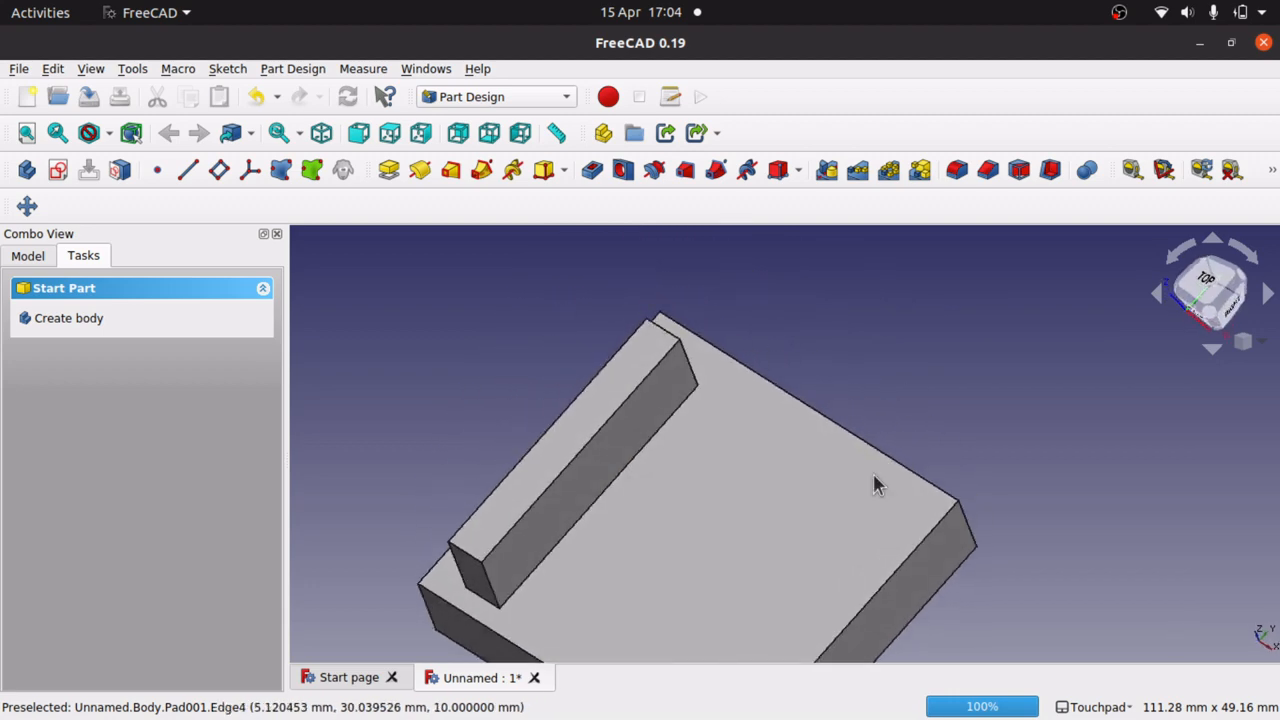
{"action": "left_click_drag", "start_coordinate": [806, 574], "coordinate": [831, 542], "text": "shift"}
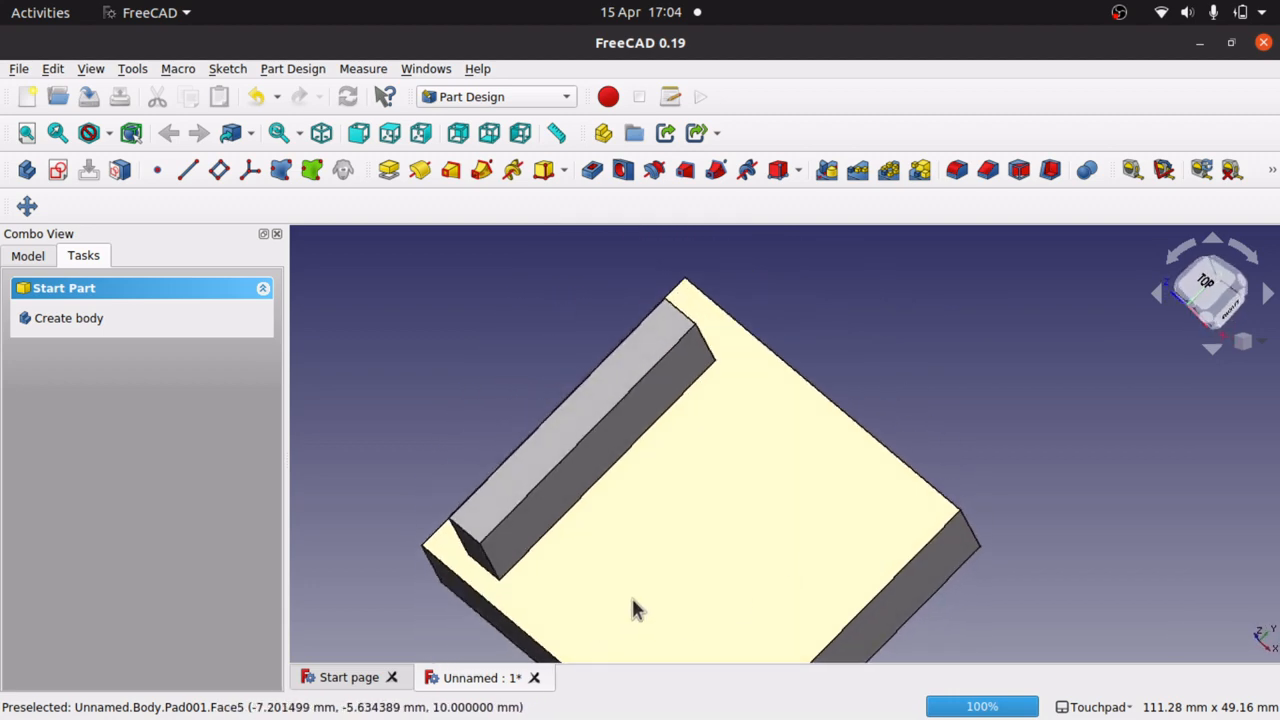
{"action": "left_click", "coordinate": [30, 256]}
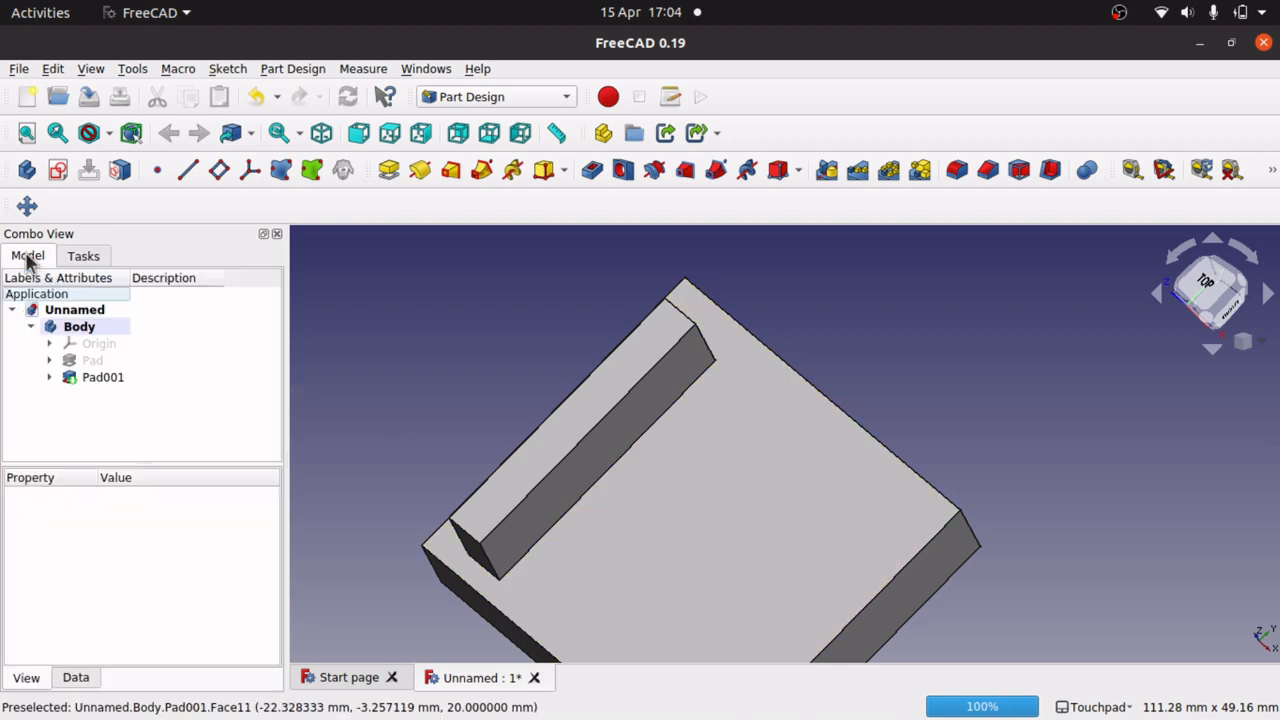
{"action": "left_click", "coordinate": [103, 345]}
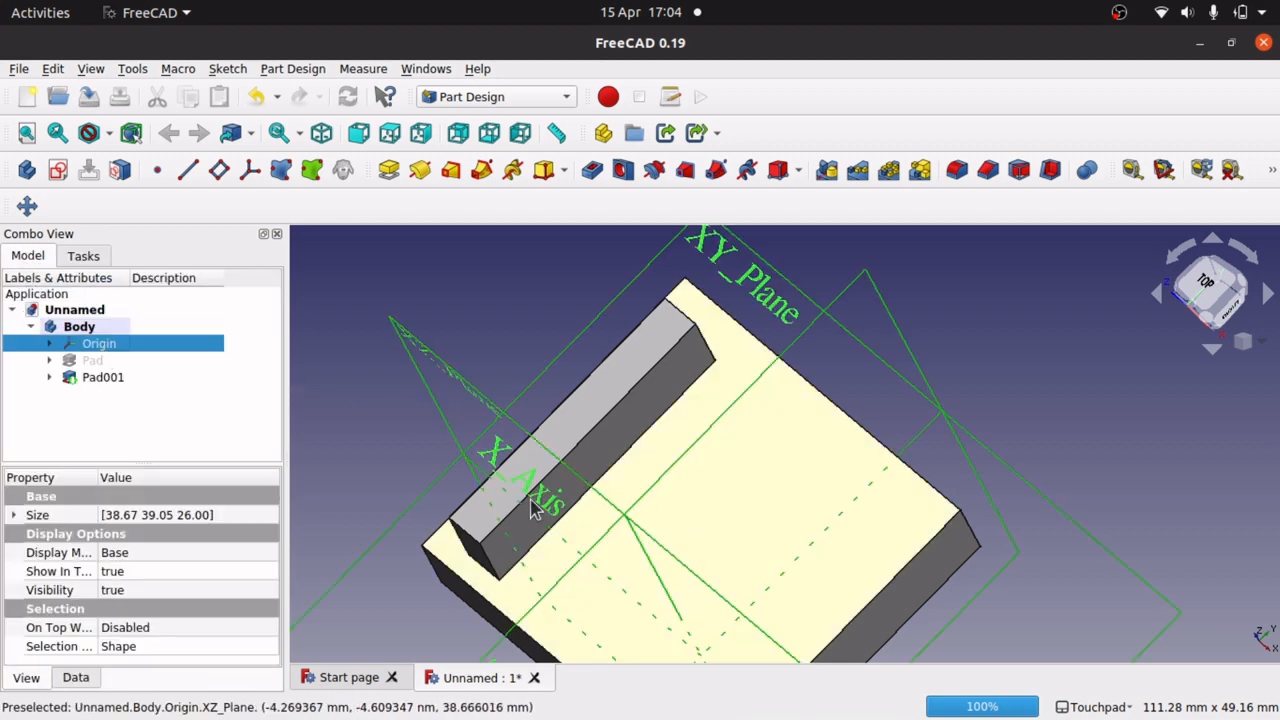
{"action": "left_click_drag", "start_coordinate": [530, 502], "coordinate": [543, 528], "text": "shift"}
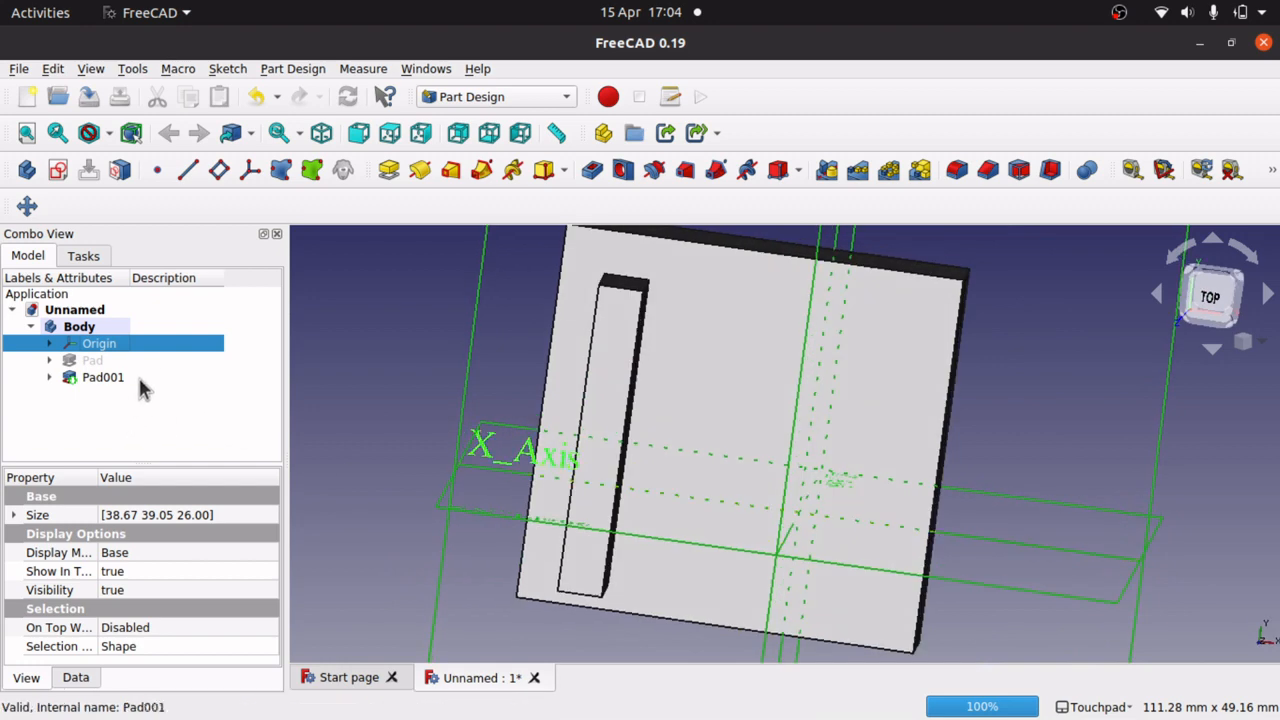
{"action": "key", "text": "2"}
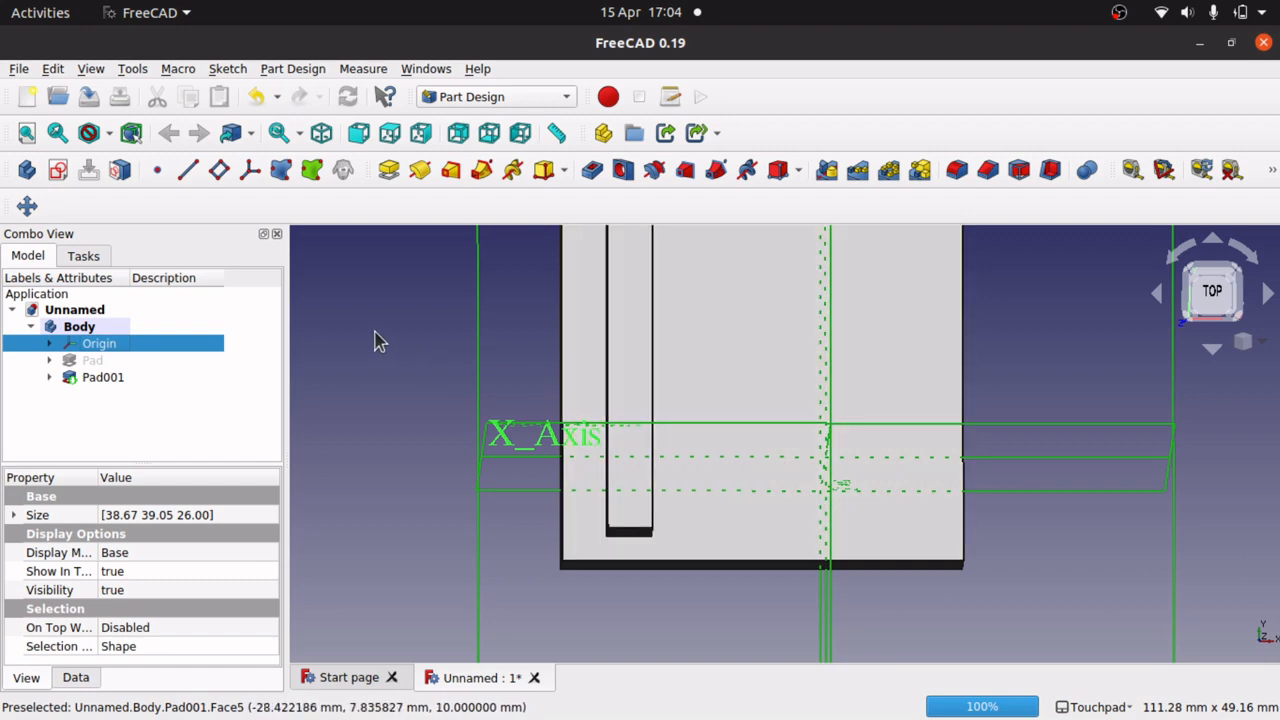
{"action": "left_click_drag", "start_coordinate": [375, 335], "coordinate": [428, 362], "text": "shift"}
Try to mirror the raised bar to the opposite side of the plate with a Mirrored pattern feature.
{"action": "left_click", "coordinate": [667, 361]}
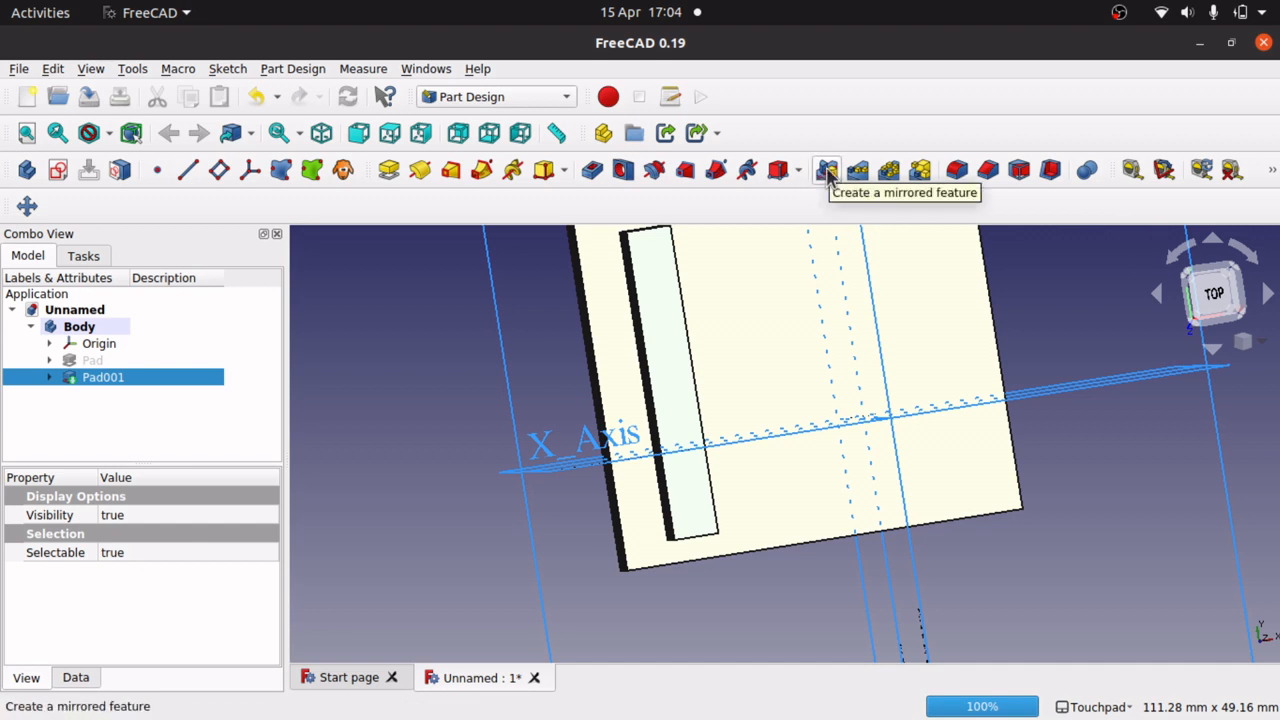
{"action": "left_click", "coordinate": [295, 69]}
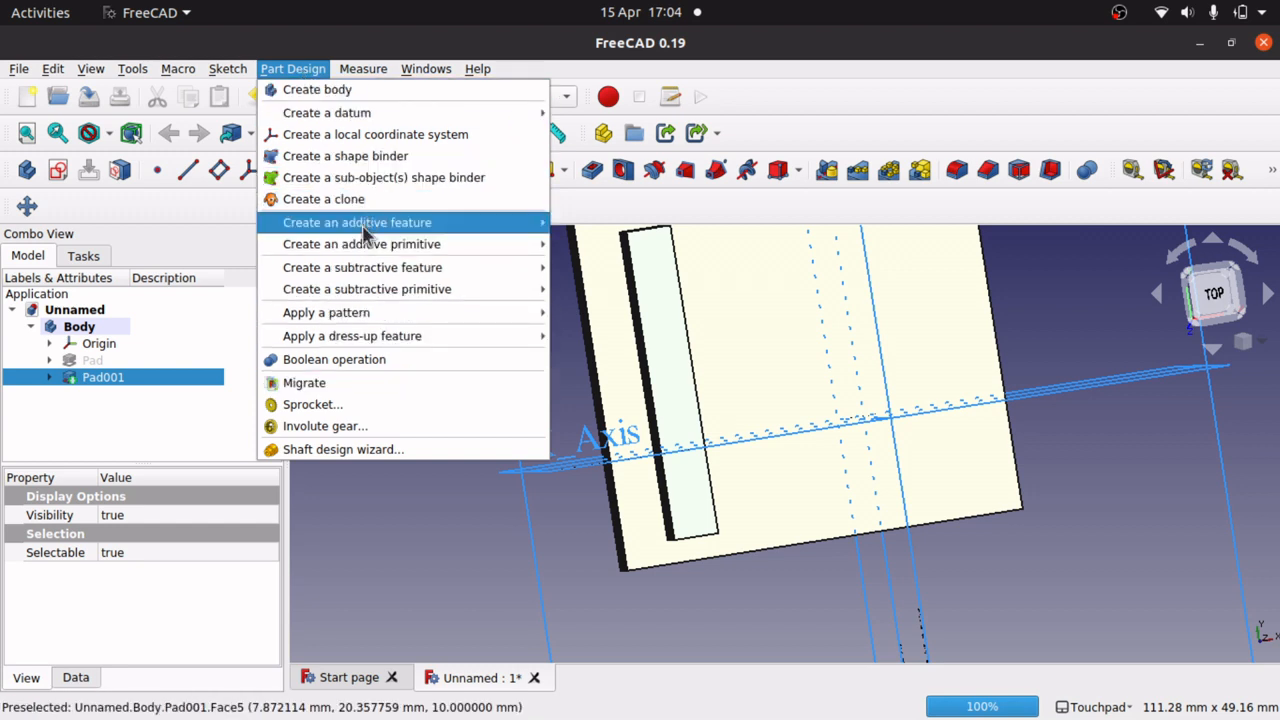
{"action": "mouse_move", "coordinate": [372, 318]}
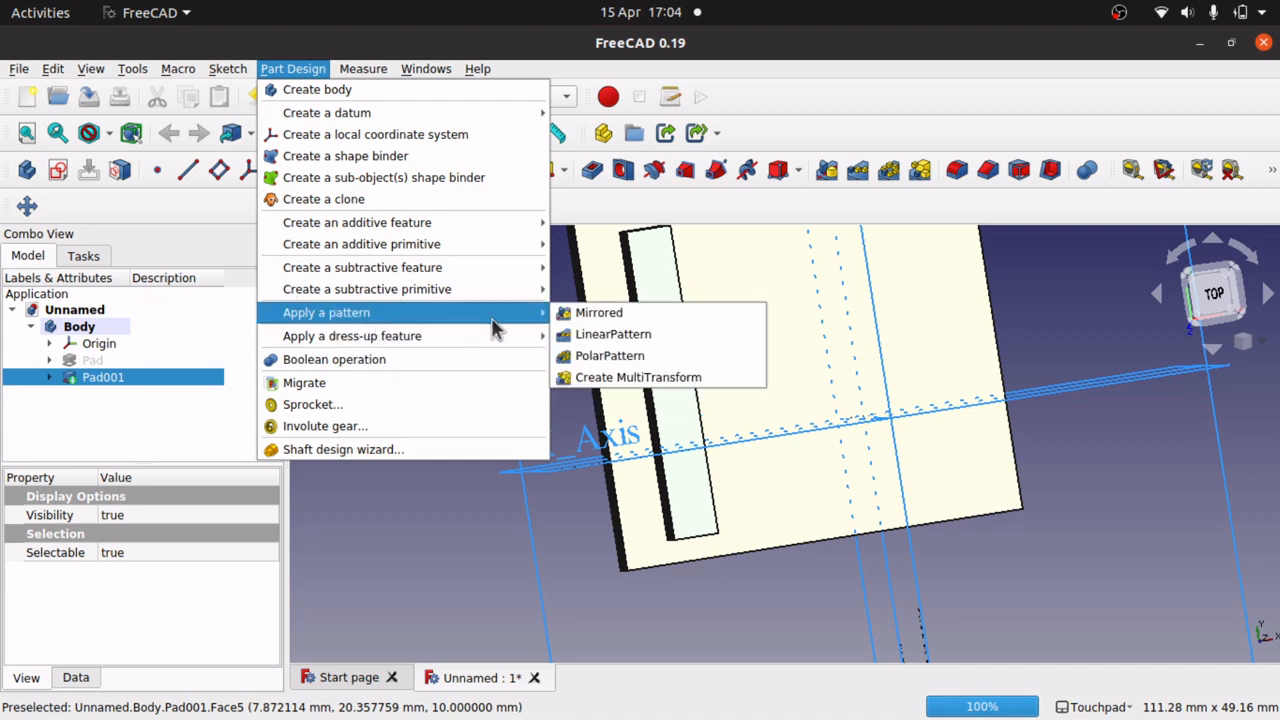
{"action": "left_click", "coordinate": [588, 314]}
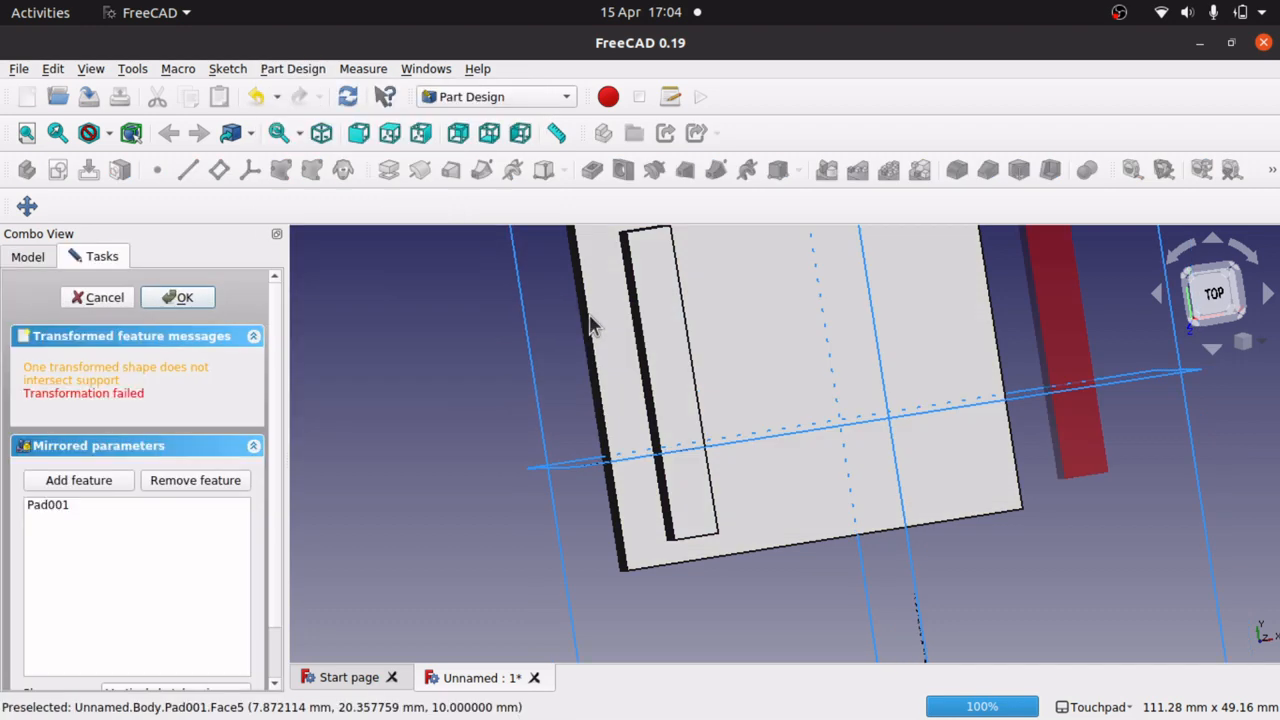
{"action": "left_click_drag", "start_coordinate": [1094, 459], "coordinate": [1050, 455], "text": "shift"}
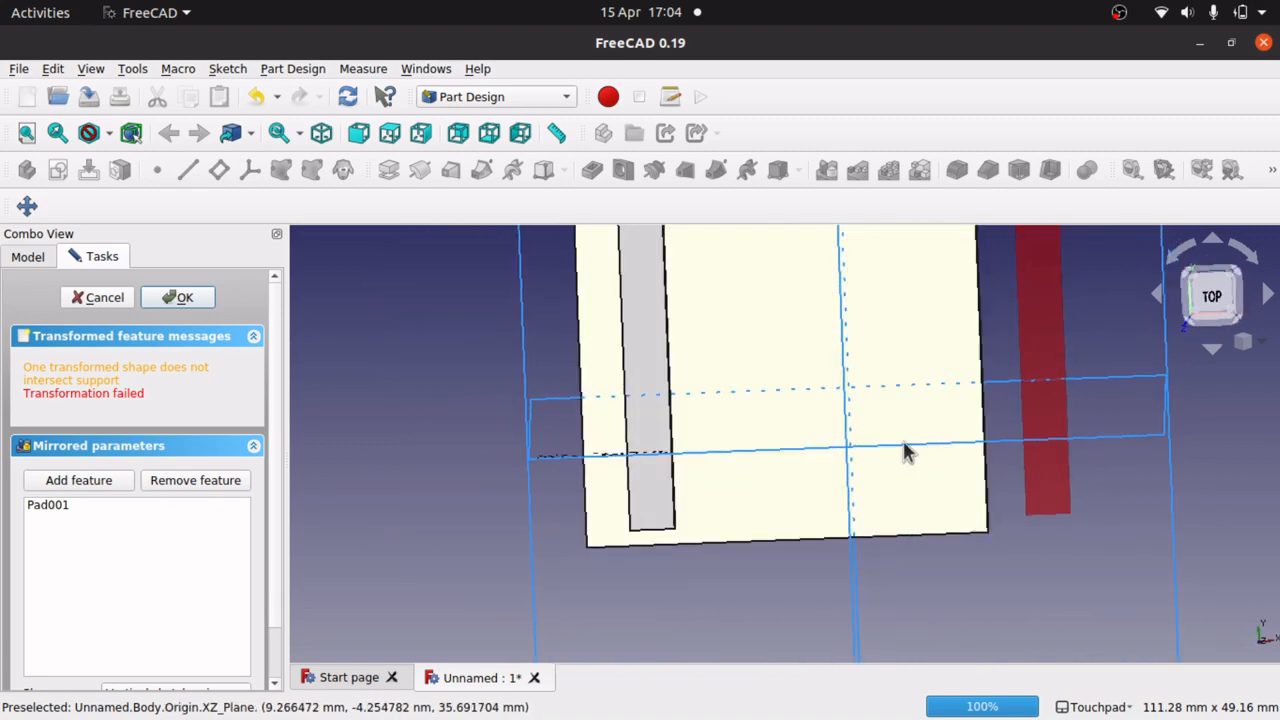
{"action": "left_click", "coordinate": [844, 411]}
{"action": "scroll", "coordinate": [844, 411], "scroll_direction": "up", "scroll_amount": 1}
{"action": "scroll", "coordinate": [844, 421], "scroll_direction": "down", "scroll_amount": 5}
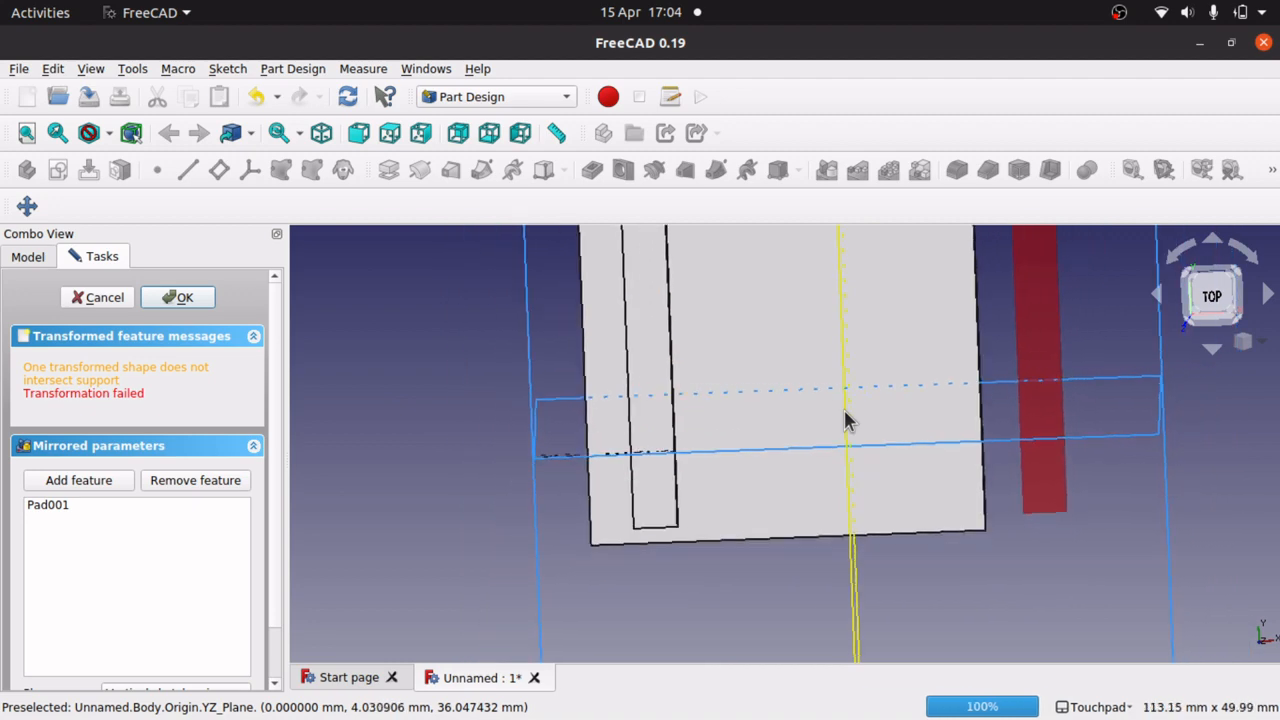
{"action": "scroll", "coordinate": [844, 415], "scroll_direction": "down", "scroll_amount": 1}
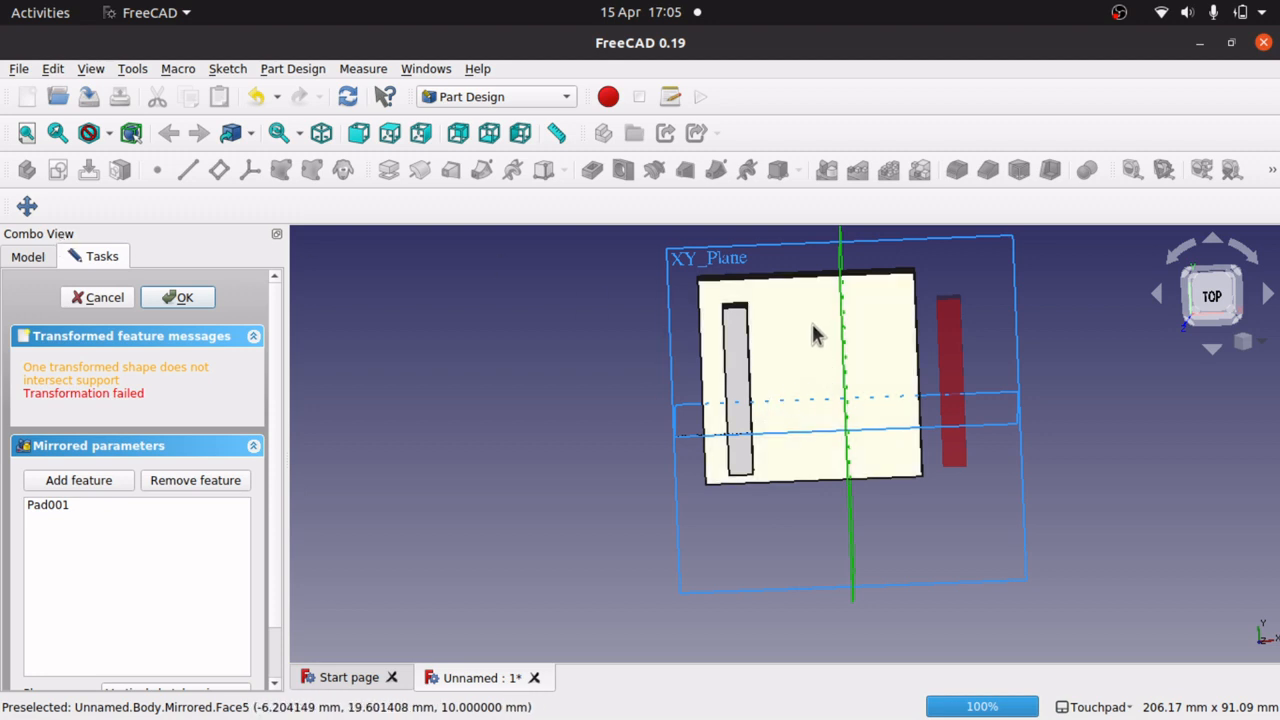
Toggle the visibility of the base plate's pad and show the raised bar's pad while the mirrored feature is open.
{"action": "left_click", "coordinate": [28, 257]}
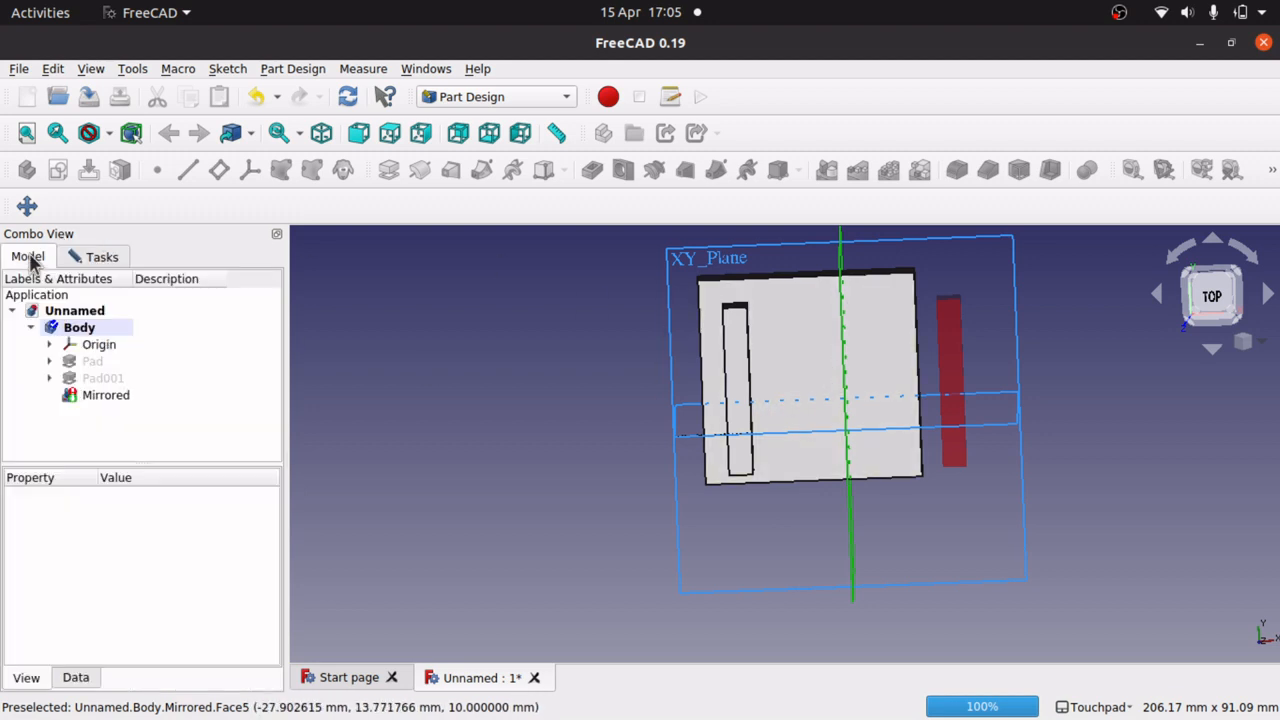
{"action": "left_click", "coordinate": [94, 366]}
{"action": "key", "text": "space"}
{"action": "key", "text": "space"}
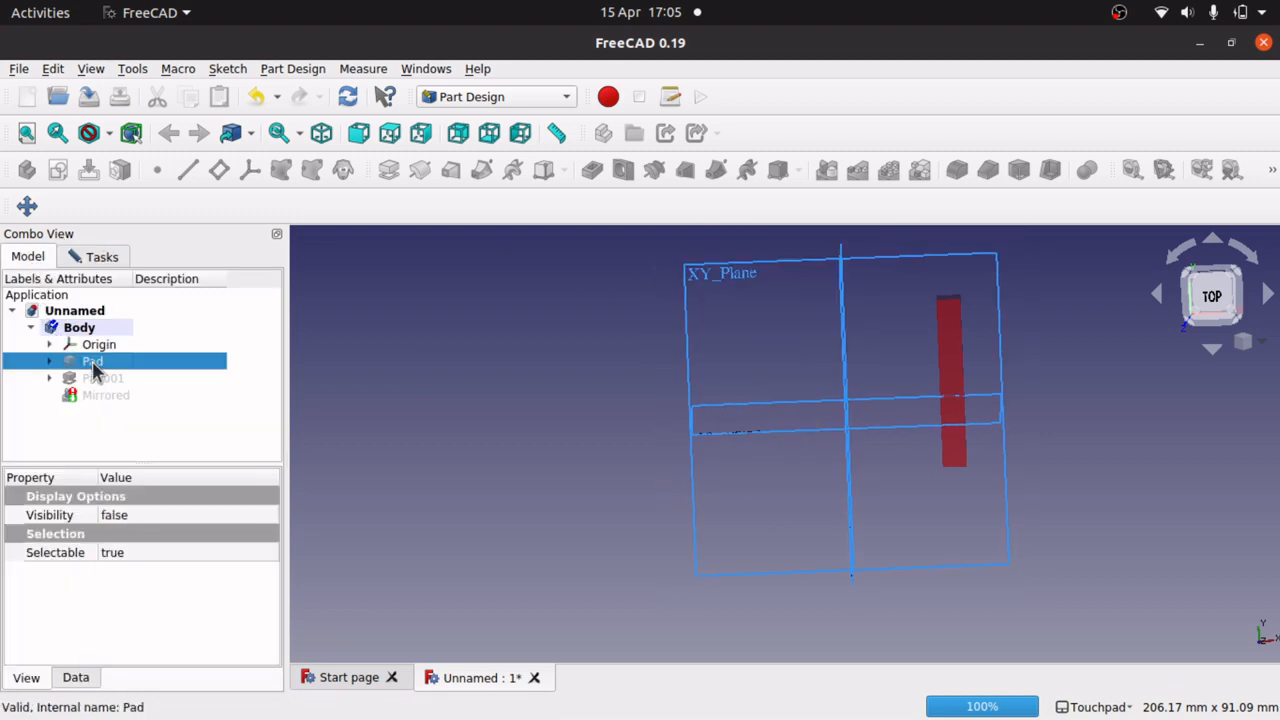
{"action": "left_click", "coordinate": [112, 386]}
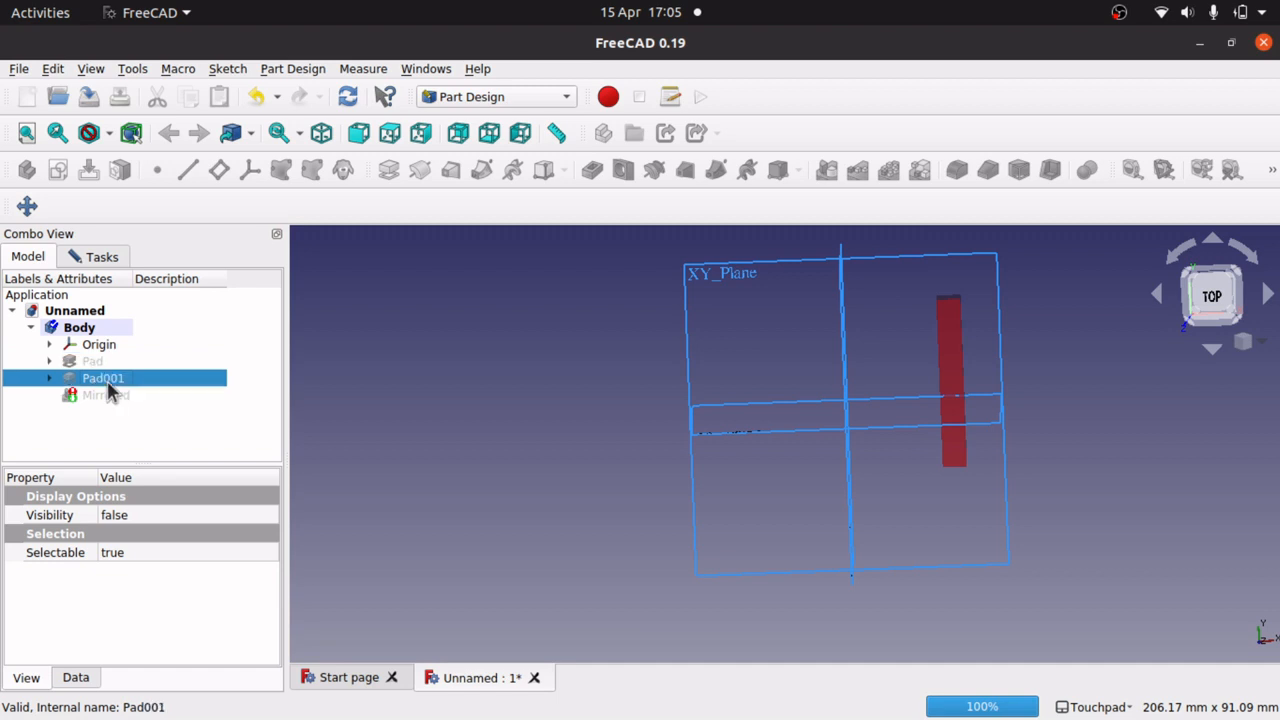
{"action": "key", "text": "space"}
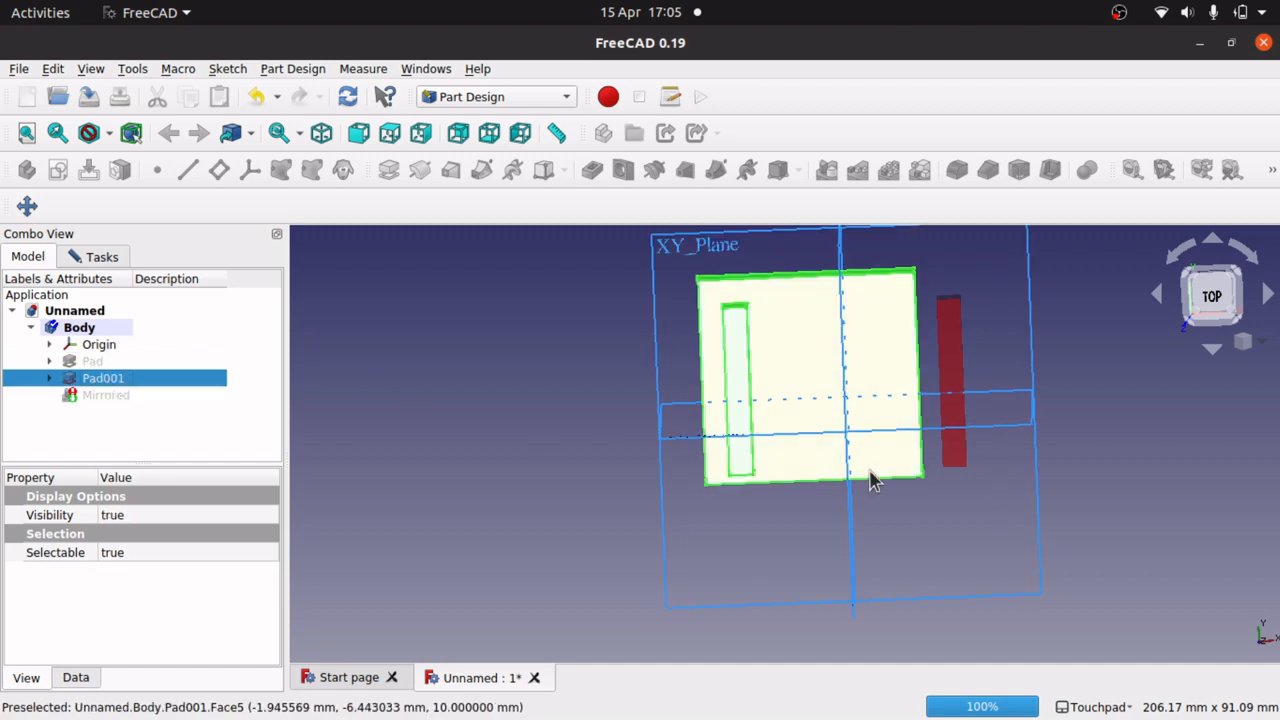
Return to the mirrored feature's parameters and cancel the feature.
{"action": "left_click", "coordinate": [900, 526]}
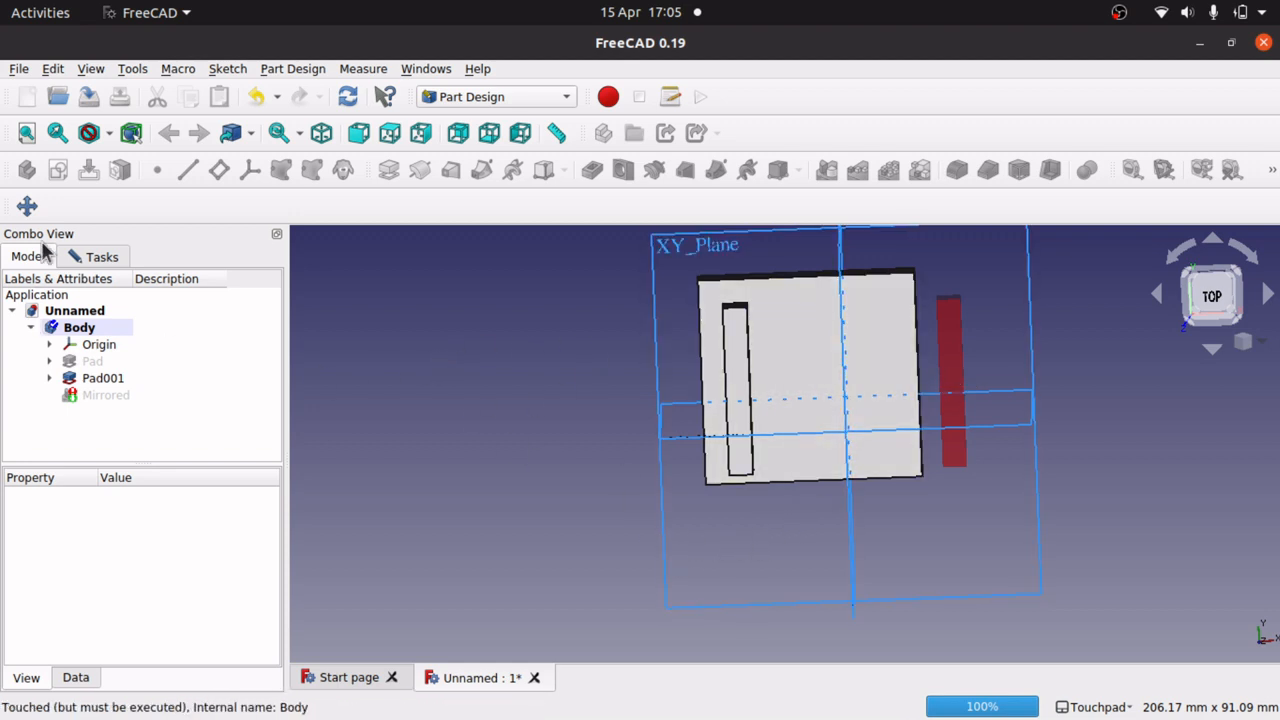
{"action": "left_click", "coordinate": [92, 257]}
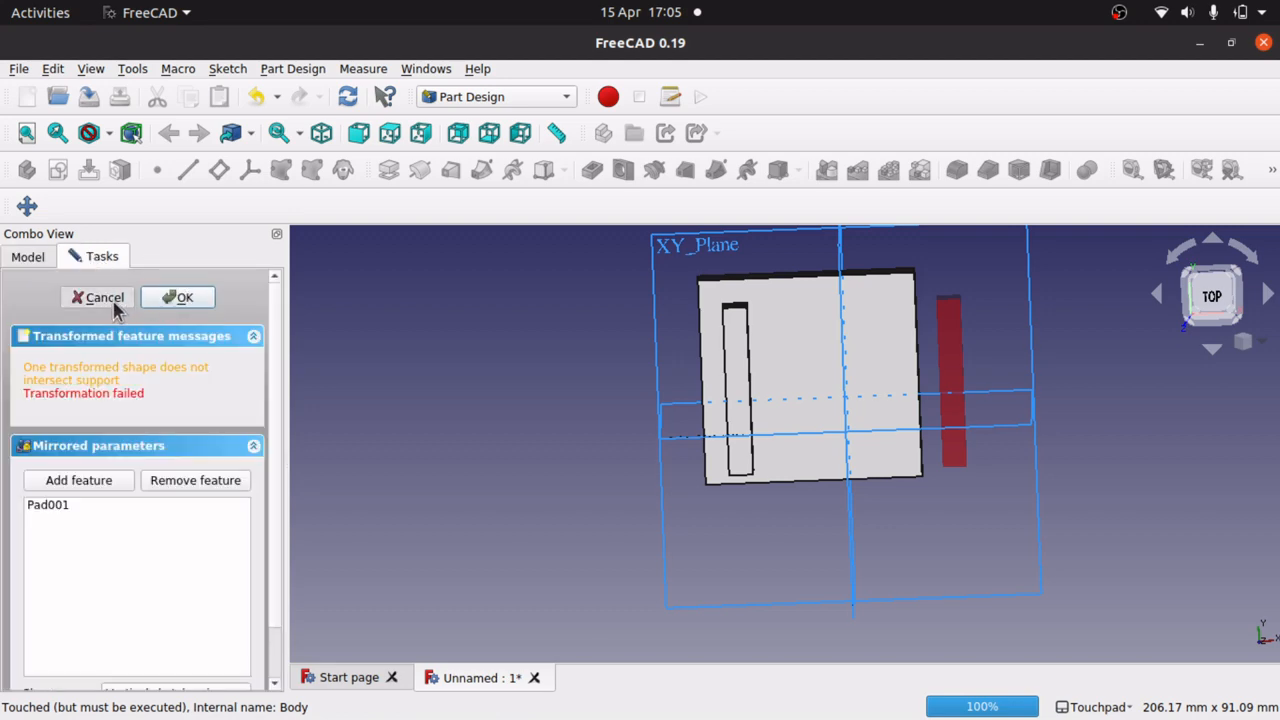
{"action": "left_click", "coordinate": [112, 299]}
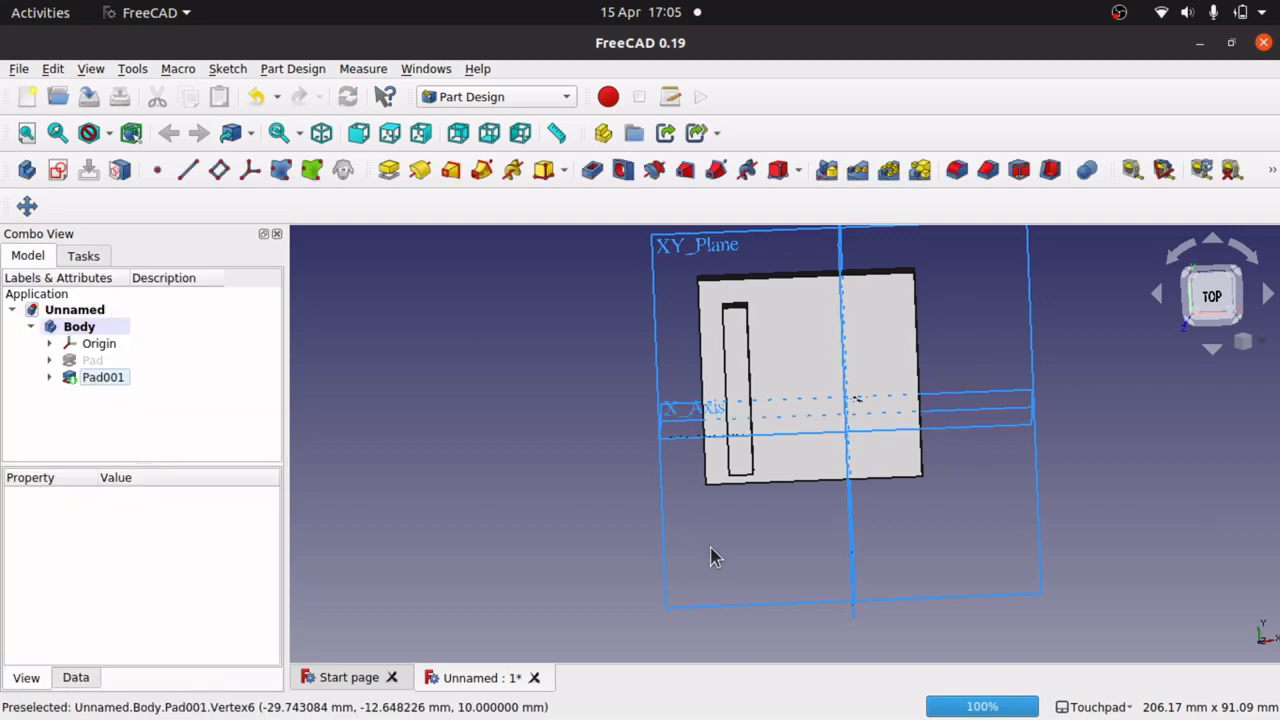
Start a new datum plane in the body and view the plate and origin planes from several angles.
{"action": "mouse_move", "coordinate": [710, 557]}
{"action": "middle_mouse_down"}
{"action": "mouse_move", "coordinate": [886, 554]}
{"action": "mouse_move", "coordinate": [714, 457]}
{"action": "mouse_move", "coordinate": [727, 558]}
{"action": "middle_mouse_up"}
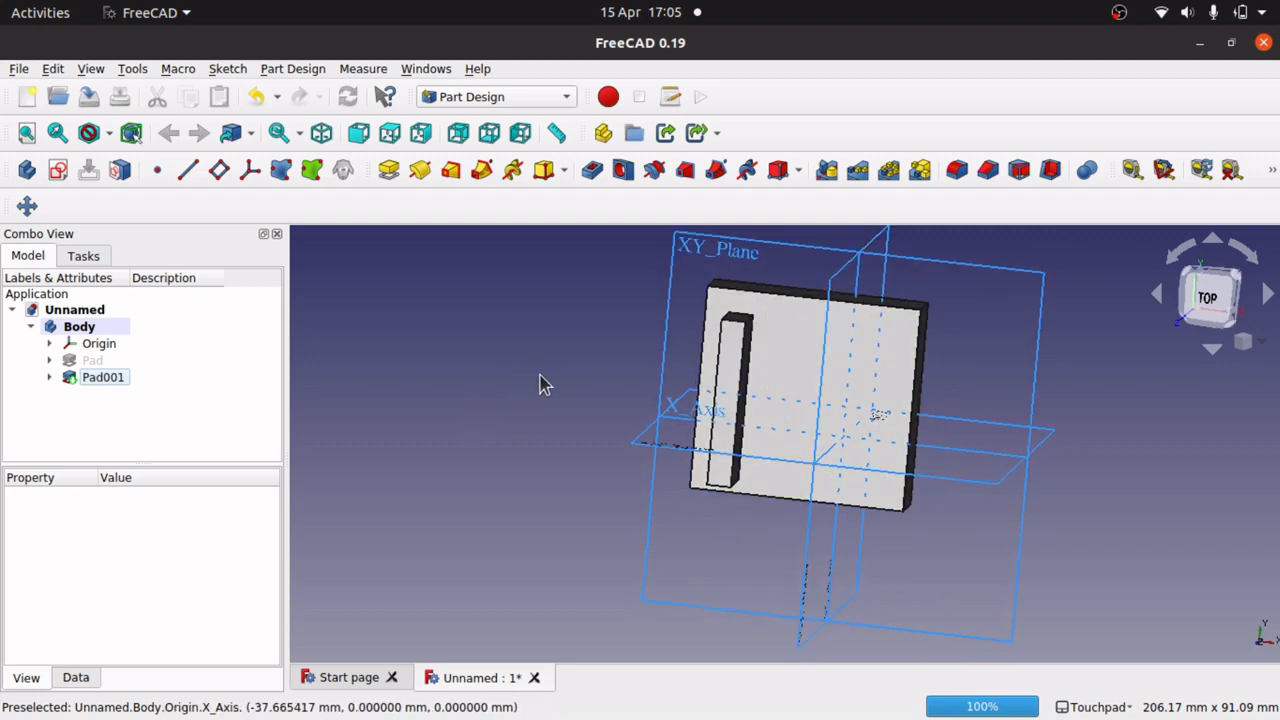
{"action": "left_click", "coordinate": [293, 69]}
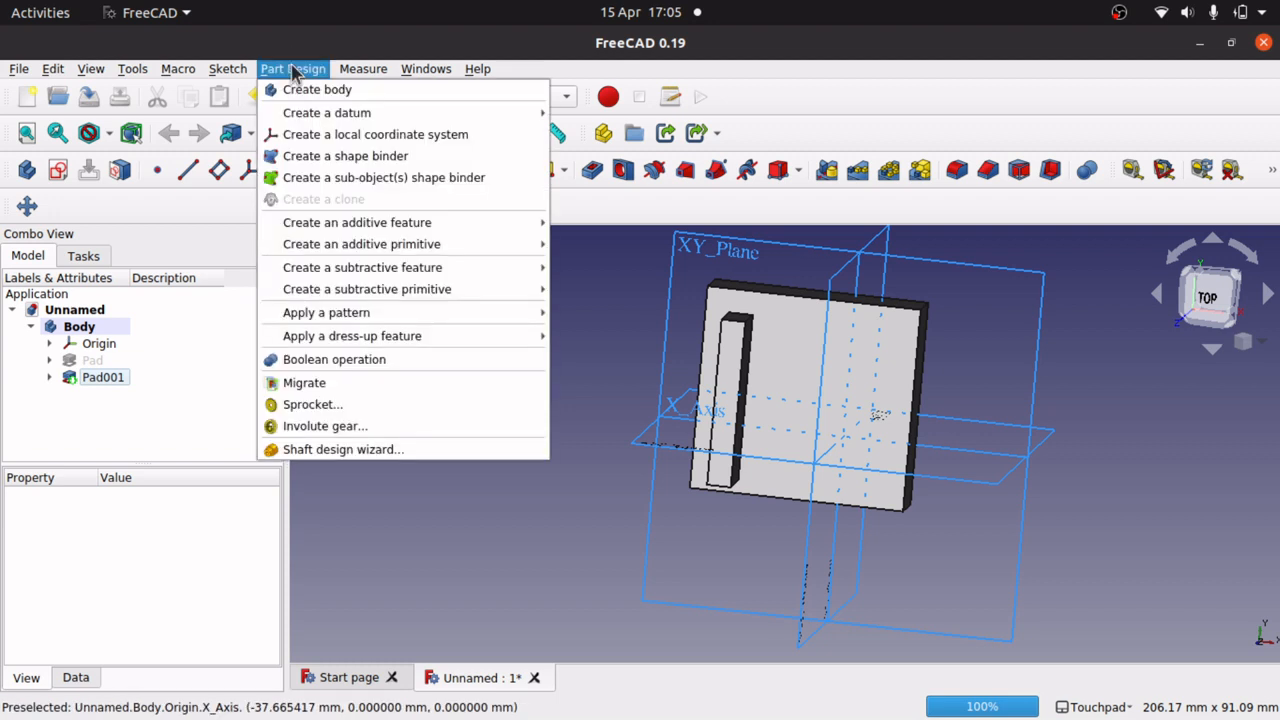
{"action": "mouse_move", "coordinate": [326, 116]}
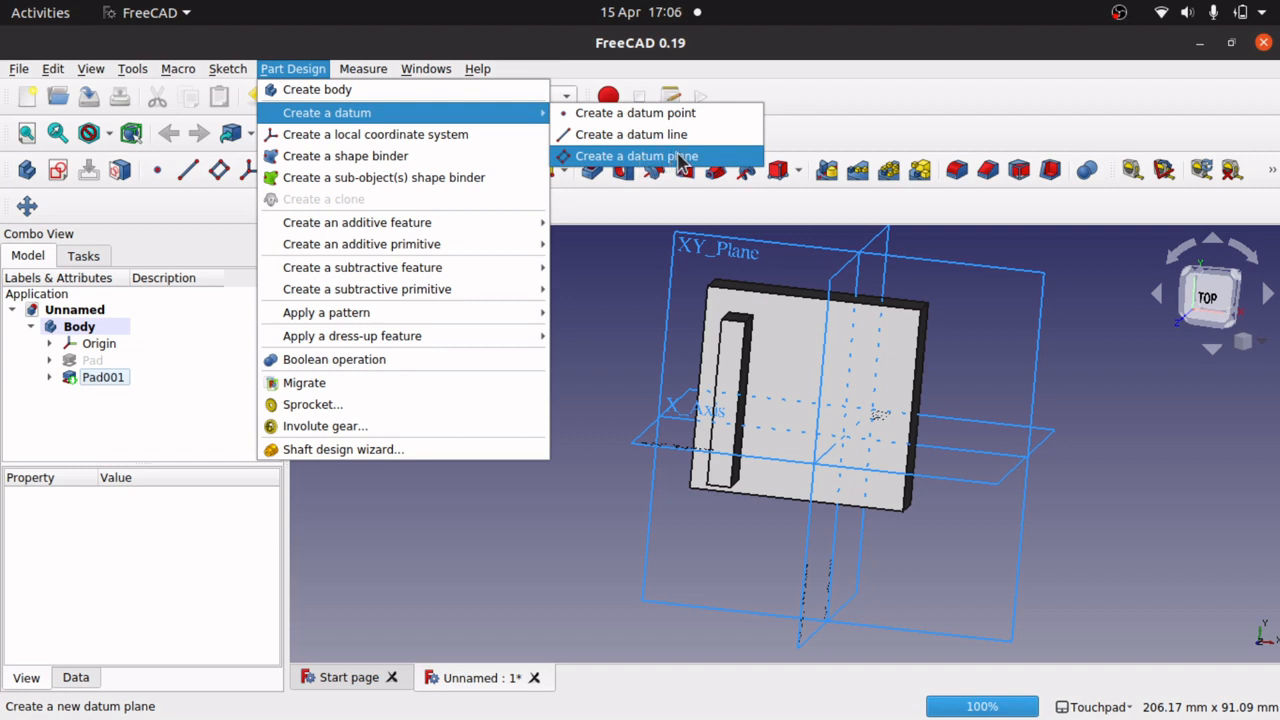
{"action": "left_click", "coordinate": [598, 267]}
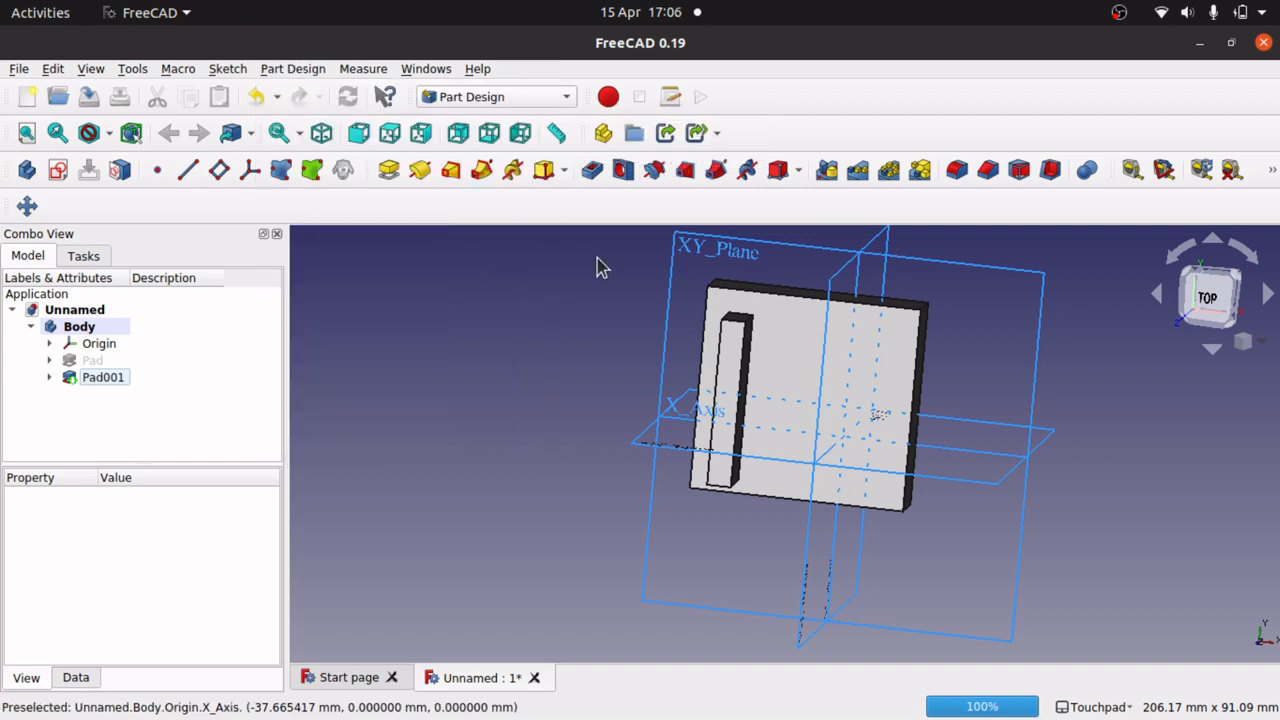
{"action": "left_click", "coordinate": [219, 171]}
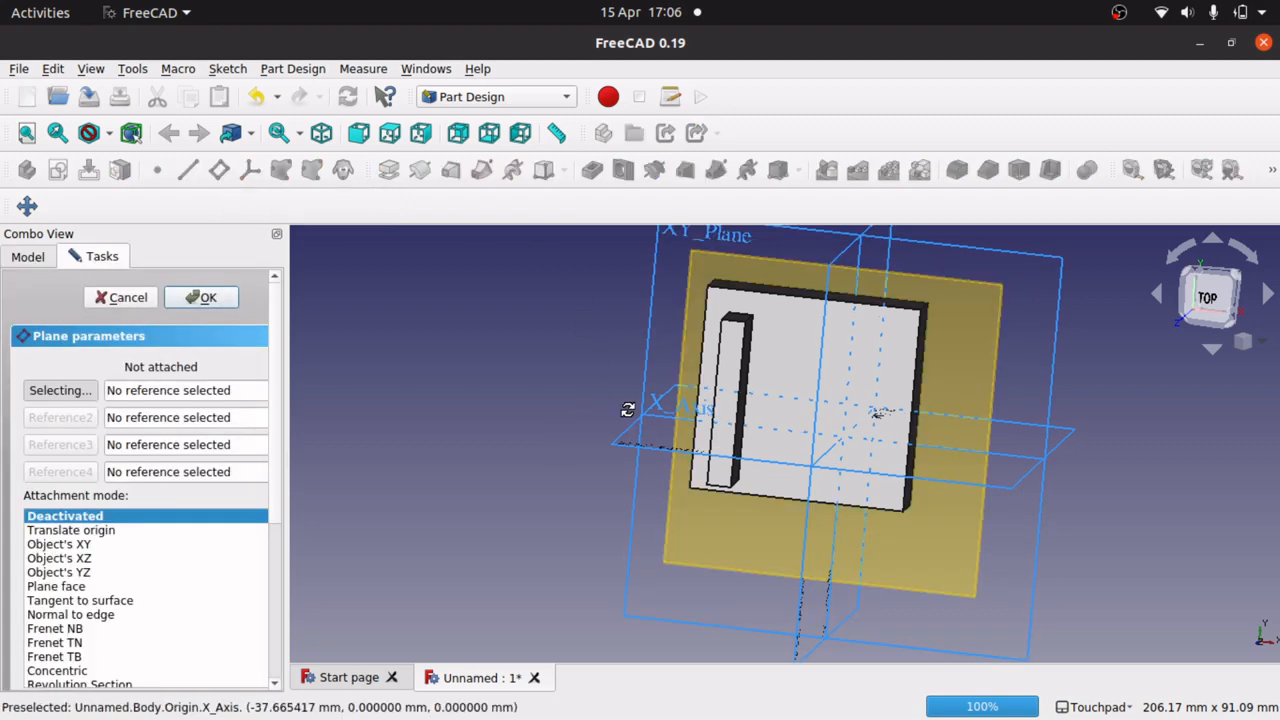
{"action": "left_click_drag", "start_coordinate": [628, 409], "coordinate": [682, 476], "text": "alt"}
{"action": "left_click_drag", "start_coordinate": [680, 498], "coordinate": [611, 393], "text": "alt"}
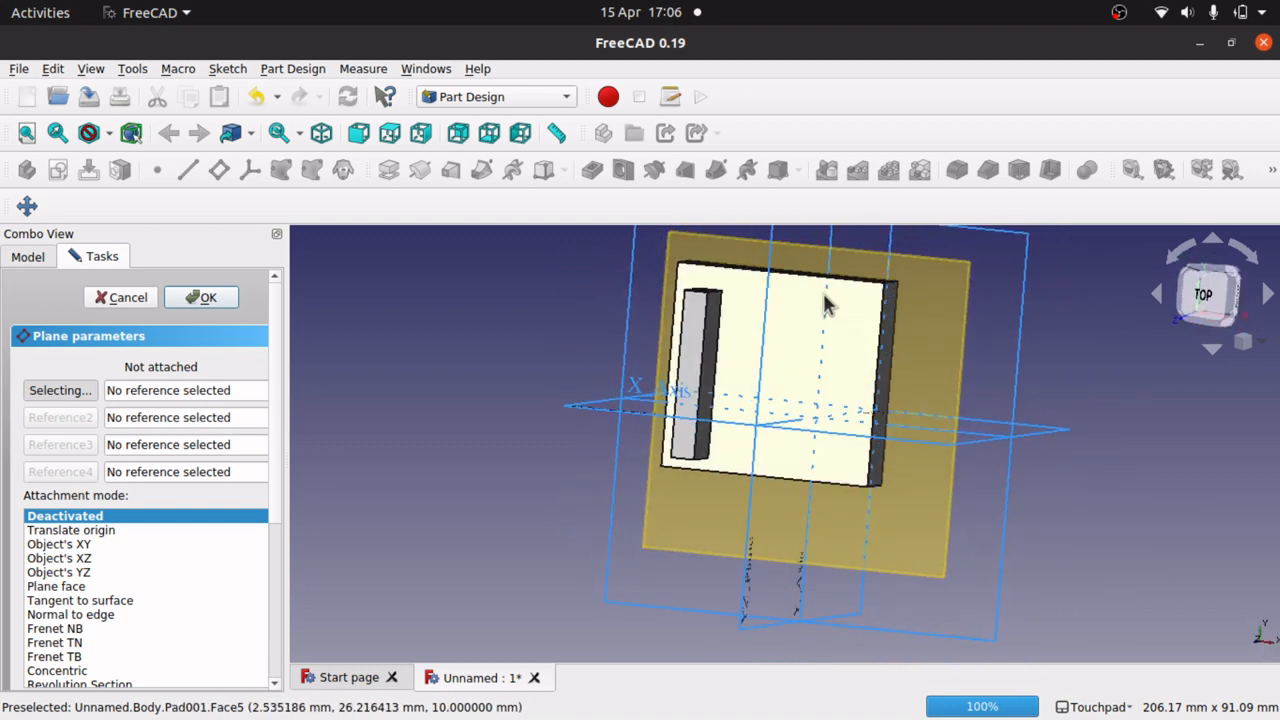
{"action": "left_click_drag", "start_coordinate": [822, 295], "coordinate": [894, 586], "text": "alt"}
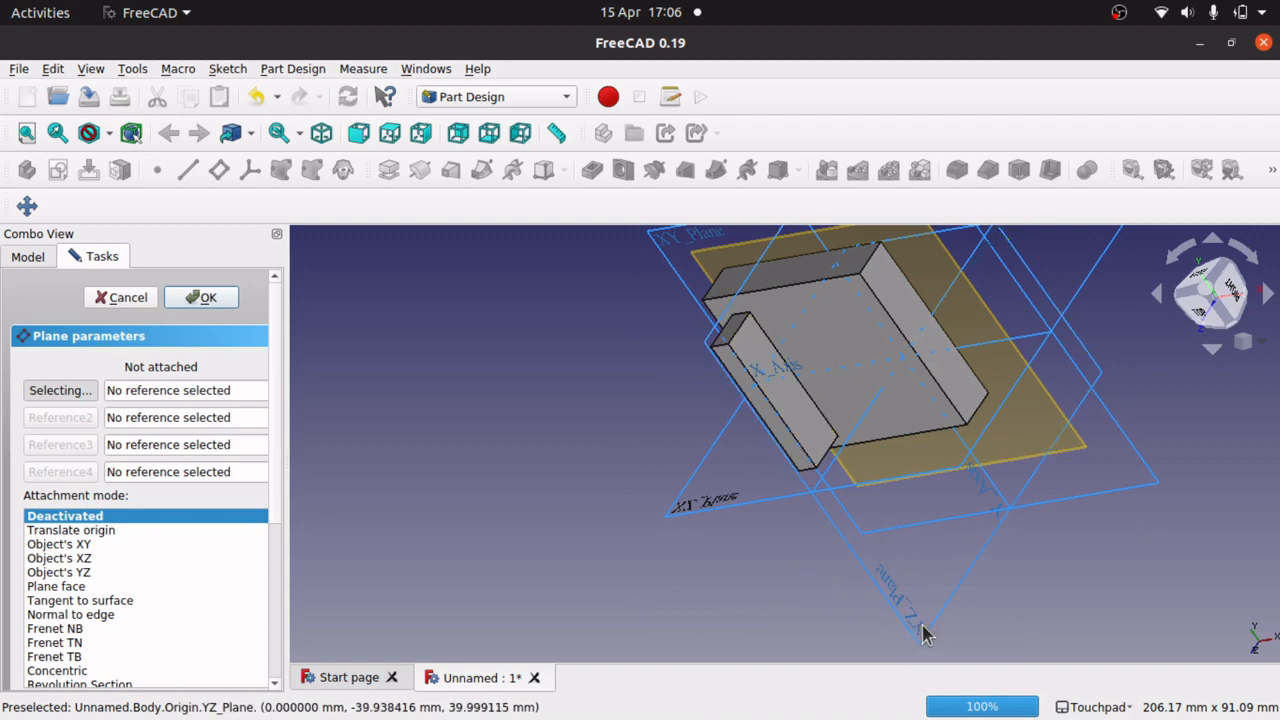
{"action": "left_click_drag", "start_coordinate": [622, 445], "coordinate": [665, 440], "text": "alt"}
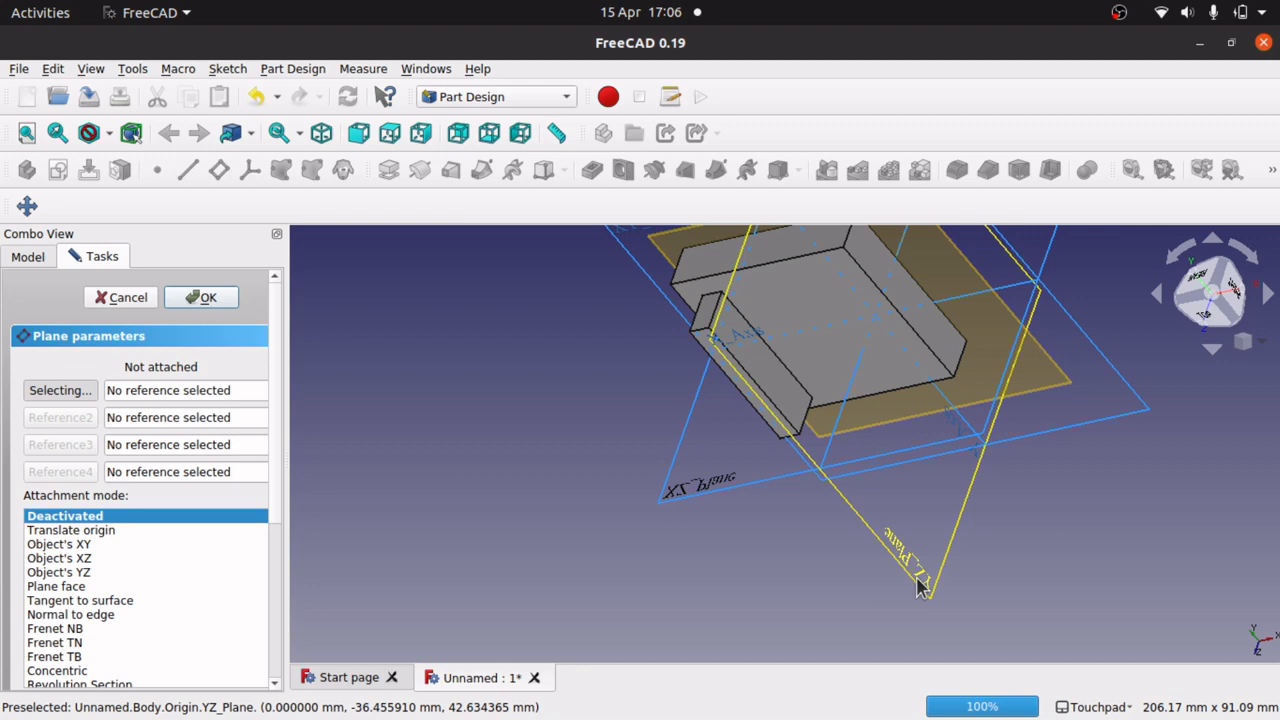
{"action": "left_click_drag", "start_coordinate": [743, 520], "coordinate": [855, 450], "text": "alt"}
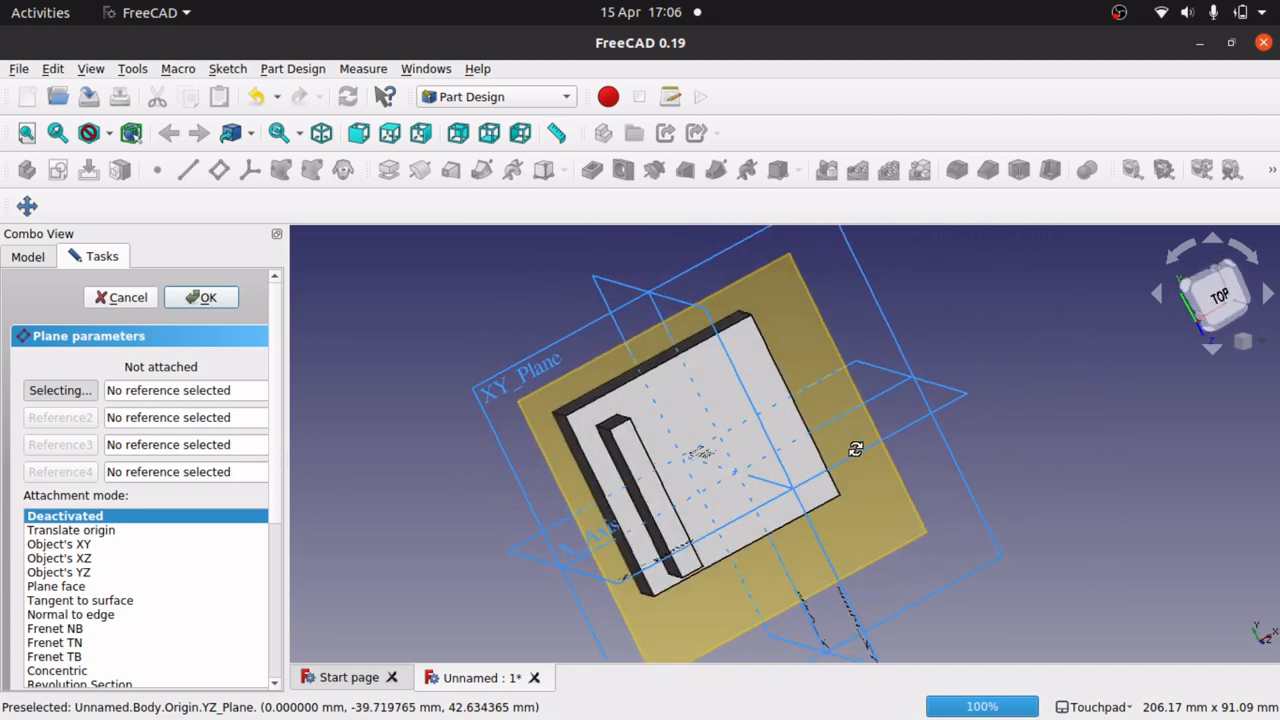
{"action": "left_click_drag", "start_coordinate": [855, 450], "coordinate": [597, 422], "text": "alt"}
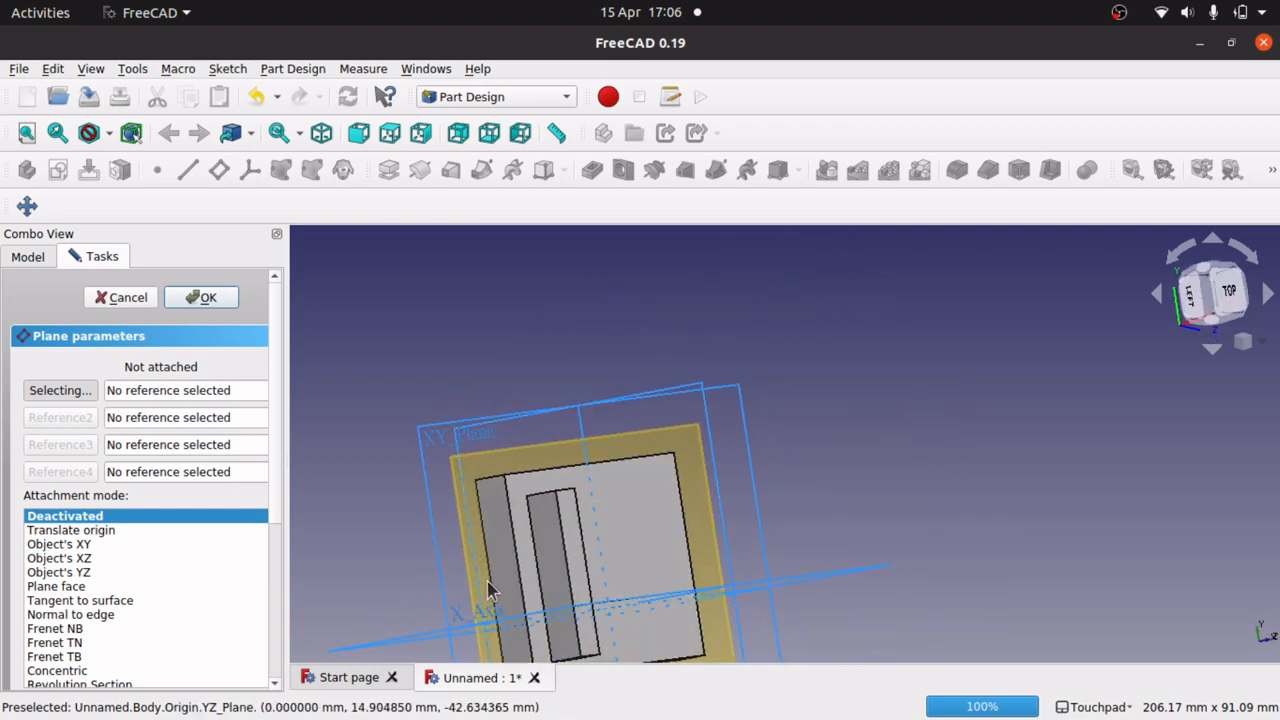
Attach the datum plane to the plate's large face carrying the raised bar and fit the view to it.
{"action": "left_click_drag", "start_coordinate": [505, 557], "coordinate": [719, 538], "text": "alt"}
{"action": "left_click", "coordinate": [719, 538]}
{"action": "right_click", "coordinate": [719, 538]}
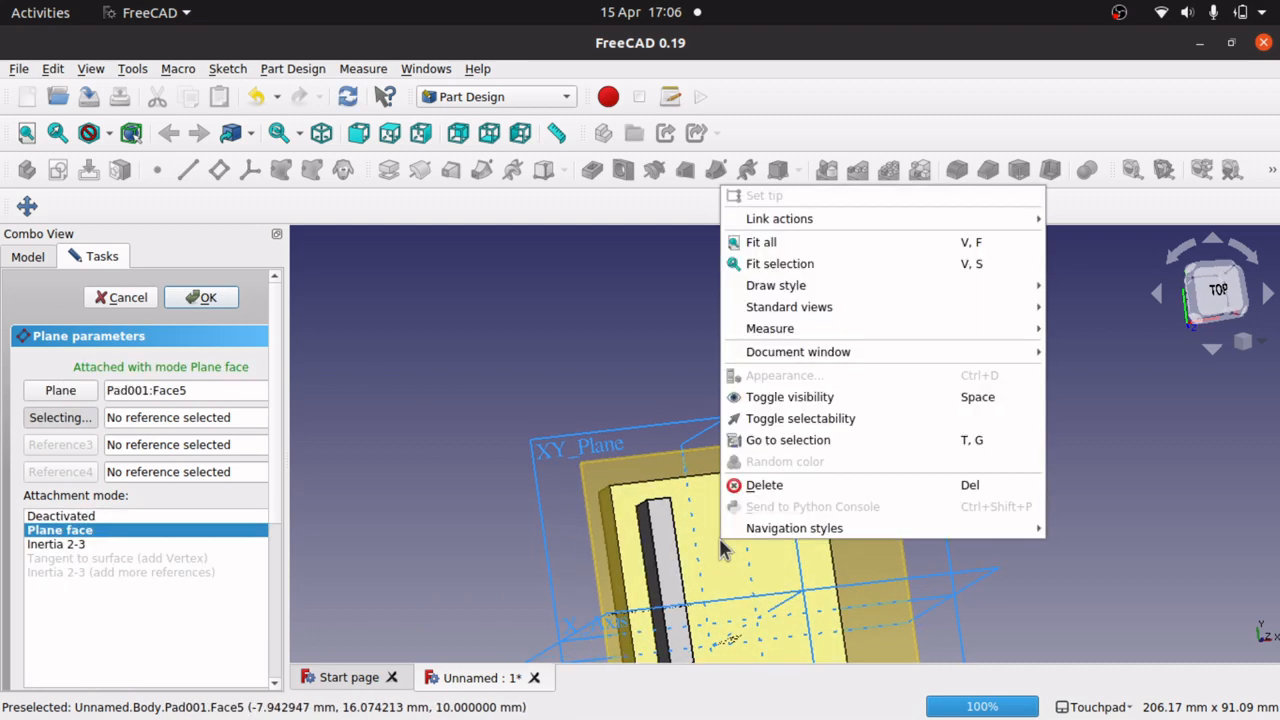
{"action": "left_click", "coordinate": [820, 265]}
Replace the datum plane's first reference with the plate's narrow side face nearest the raised bar.
{"action": "left_click_drag", "start_coordinate": [620, 451], "coordinate": [803, 436], "text": "alt"}
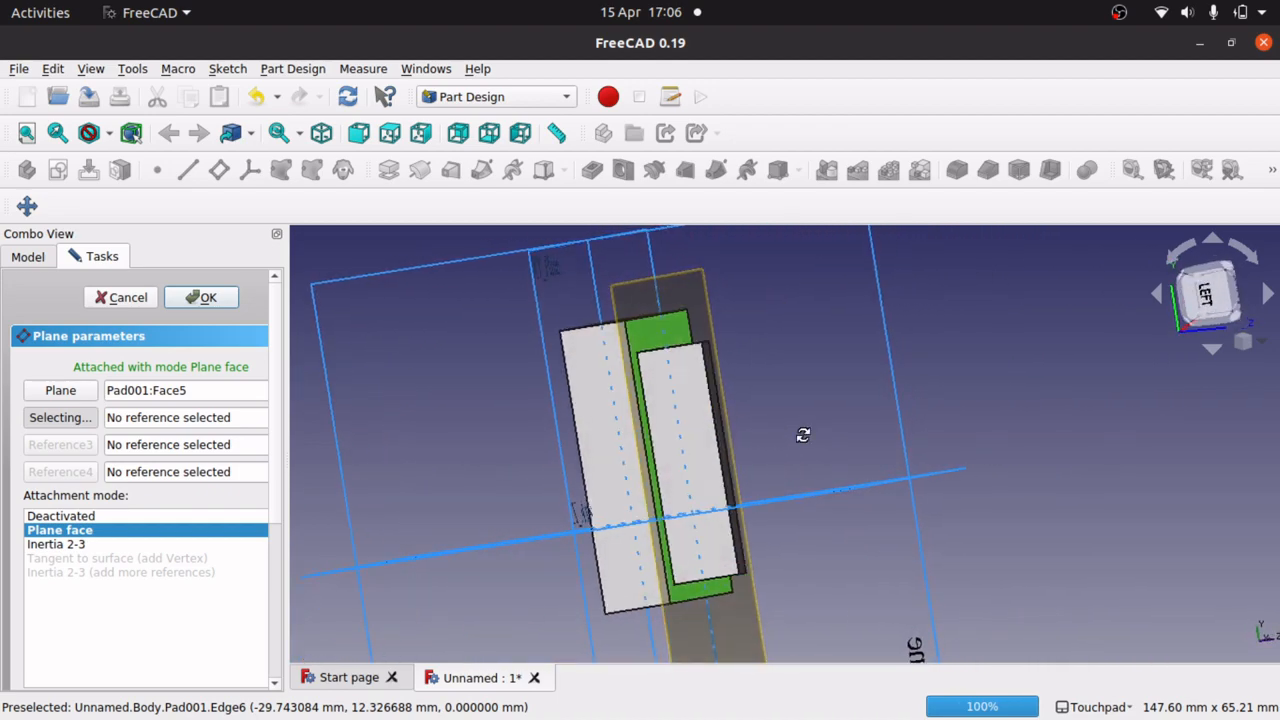
{"action": "left_click", "coordinate": [70, 396]}
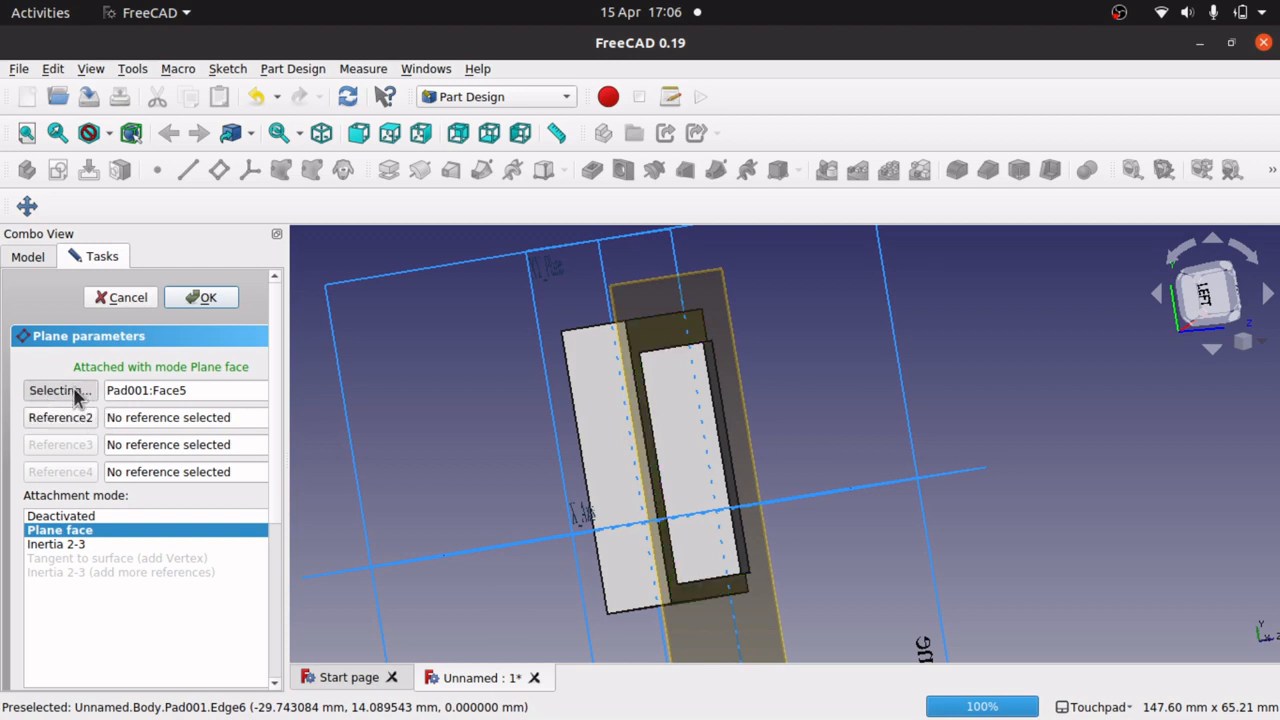
{"action": "left_click", "coordinate": [613, 455]}
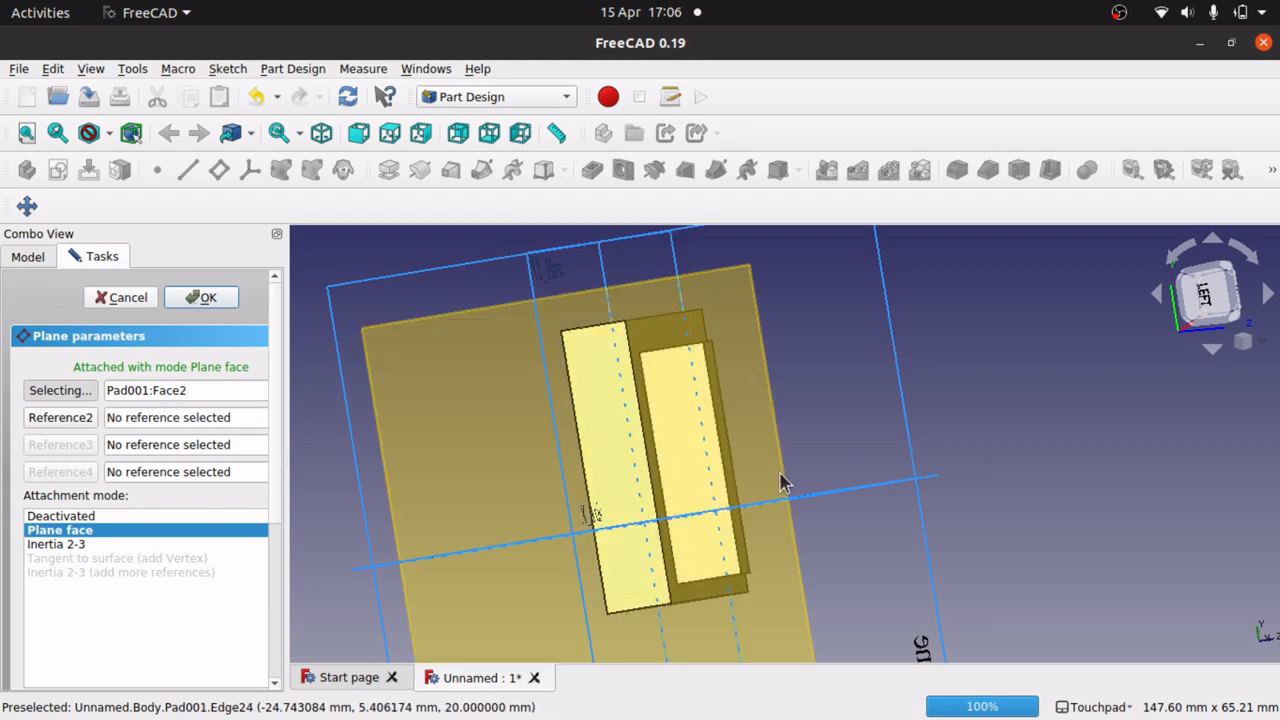
Offset the datum plane -24 mm in its z-direction toward the plate's middle and accept it.
{"action": "left_click_drag", "start_coordinate": [784, 480], "coordinate": [588, 495], "text": "alt"}
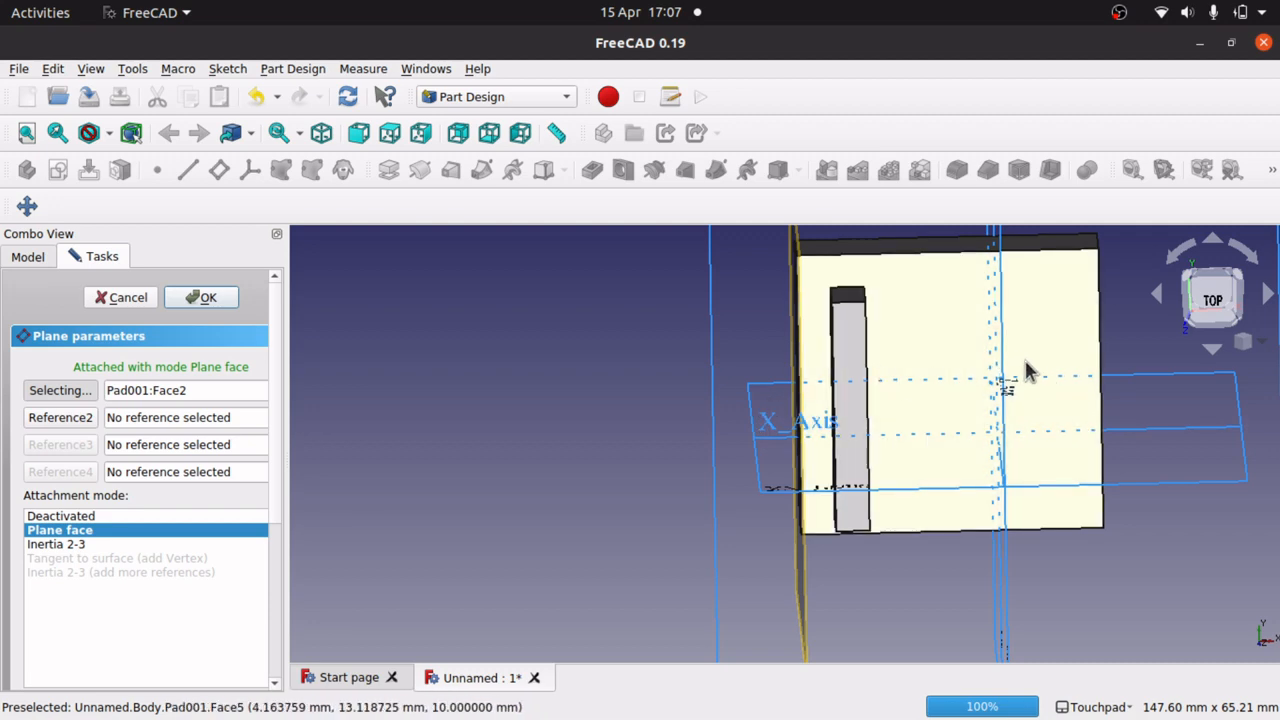
{"action": "left_click_drag", "start_coordinate": [1026, 369], "coordinate": [909, 306], "text": "alt"}
{"action": "left_click_drag", "start_coordinate": [1006, 424], "coordinate": [824, 328], "text": "alt"}
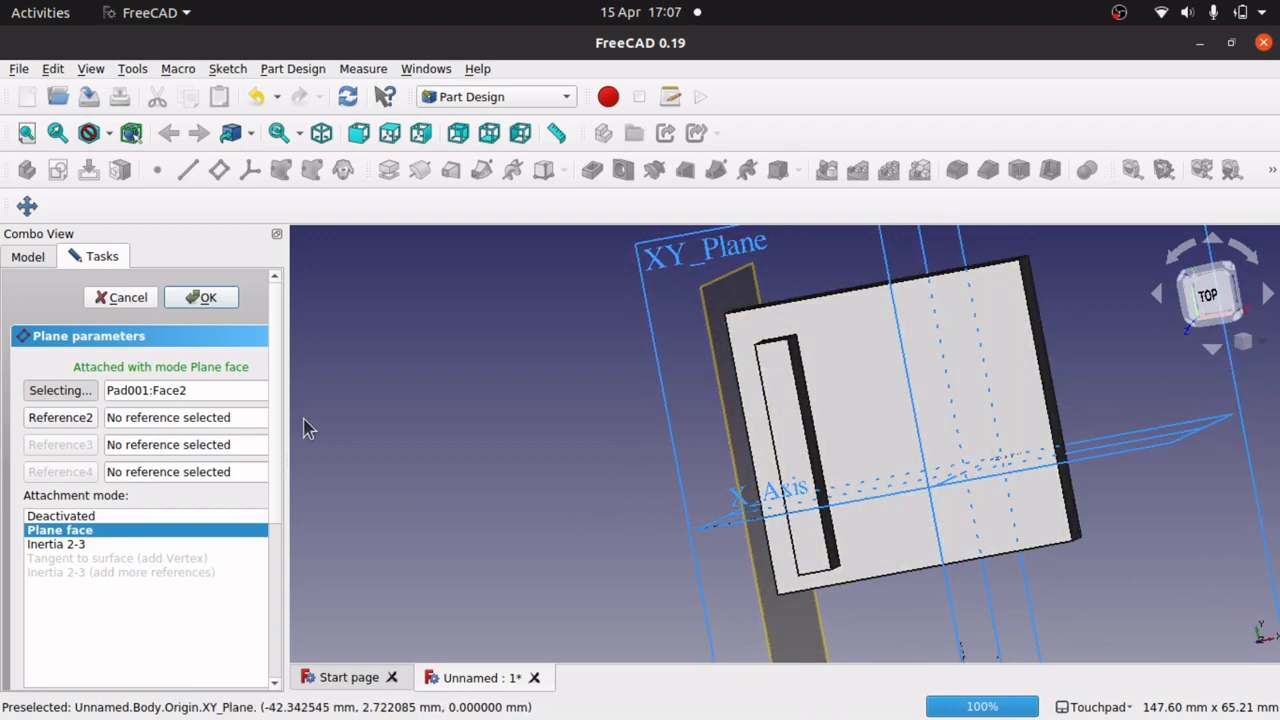
{"action": "scroll", "coordinate": [278, 425], "scroll_direction": "down", "scroll_amount": 5}
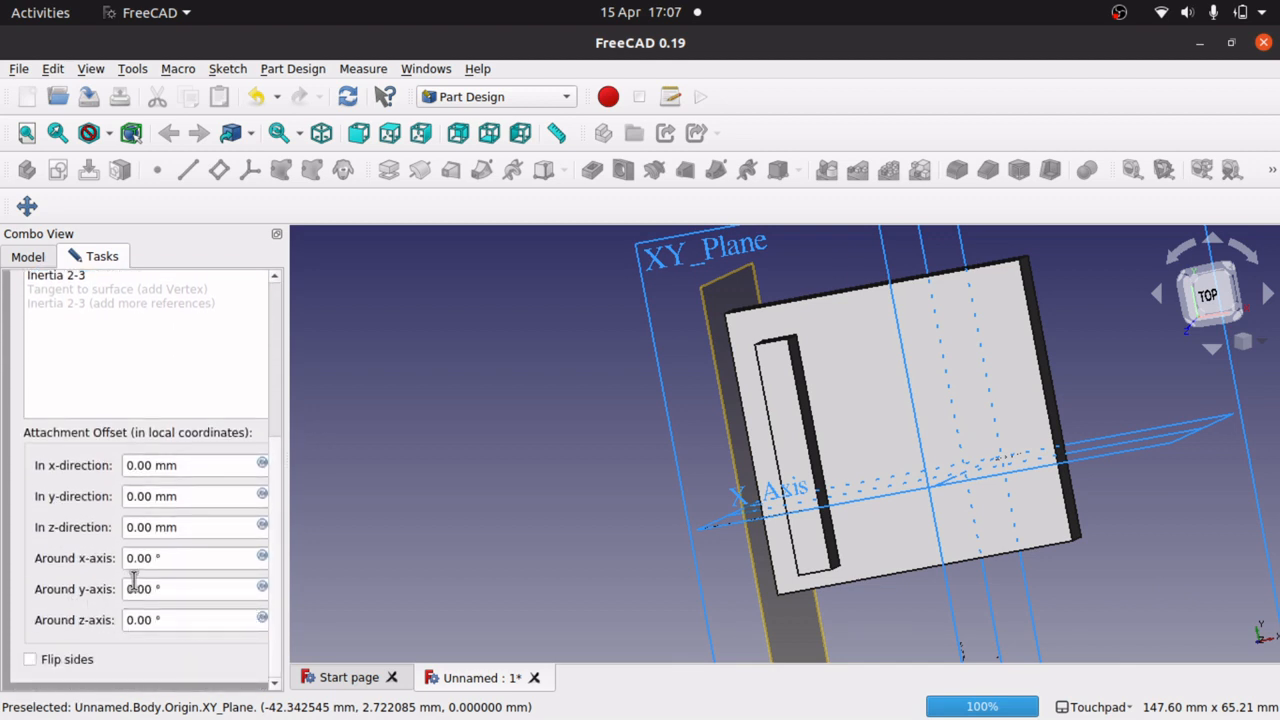
{"action": "left_click", "coordinate": [181, 527]}
{"action": "scroll", "coordinate": [181, 527], "scroll_direction": "down", "scroll_amount": 18}
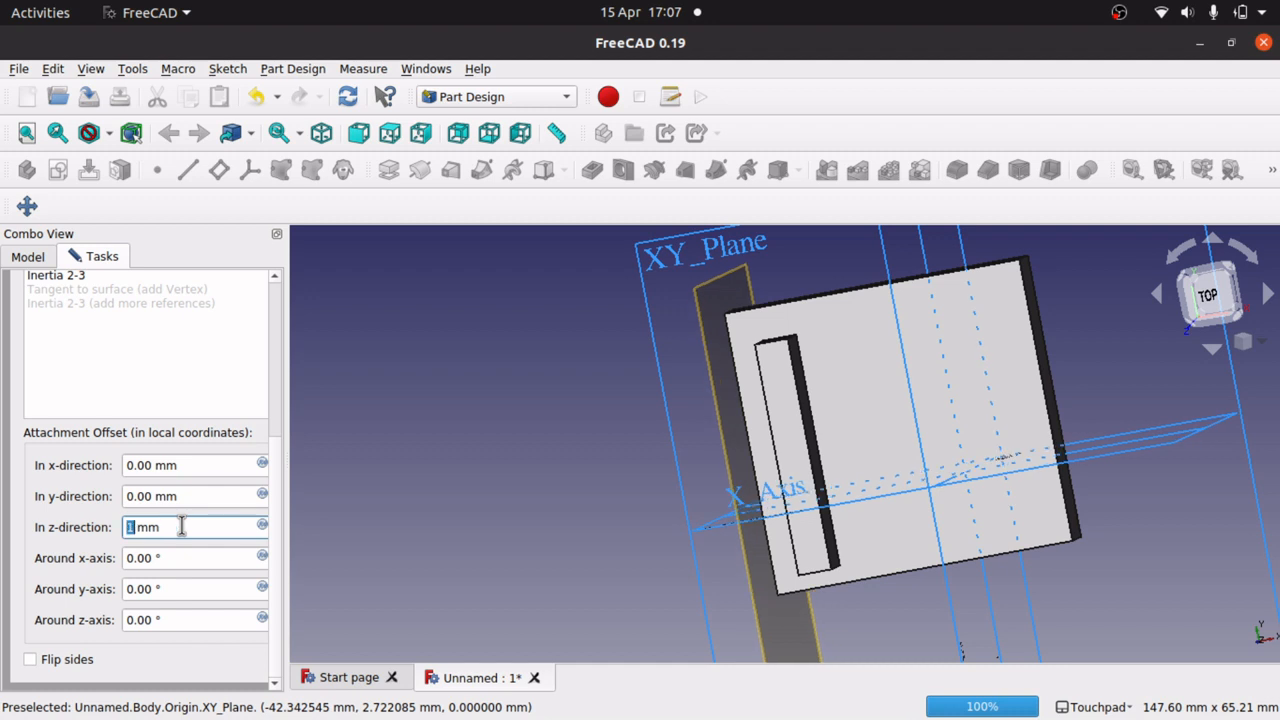
{"action": "scroll", "coordinate": [181, 527], "scroll_direction": "down", "scroll_amount": 6}
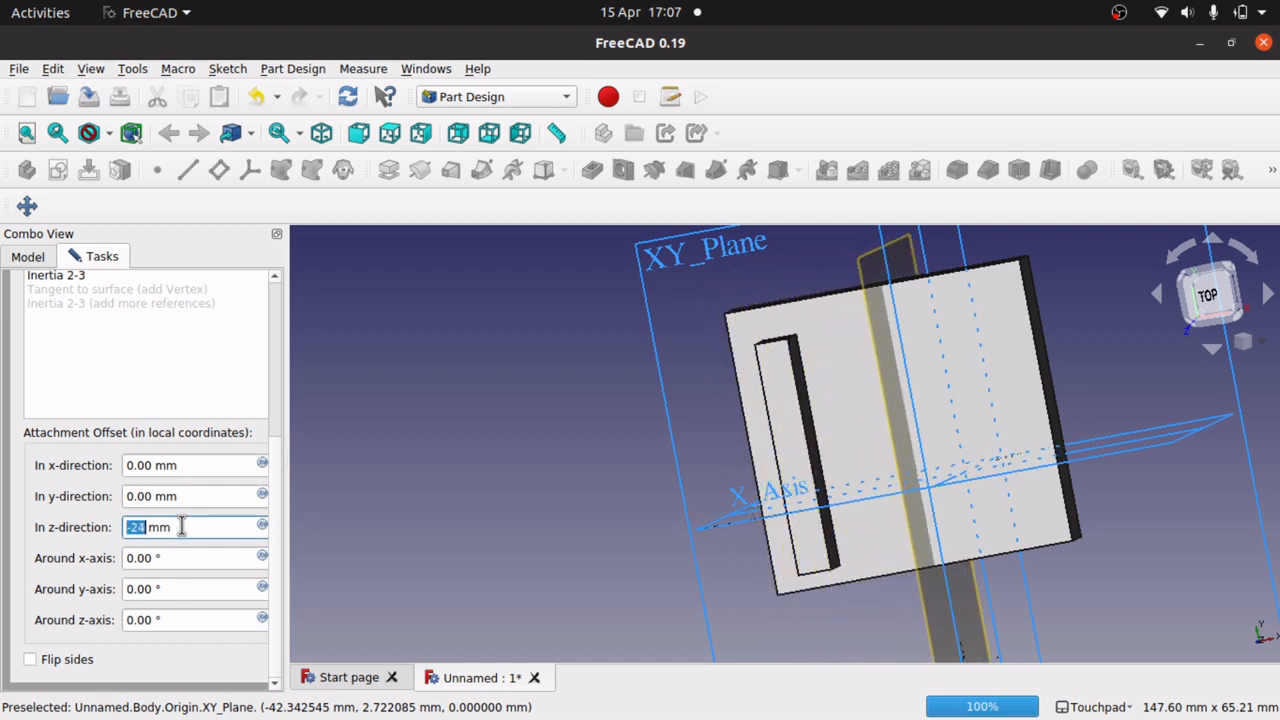
{"action": "scroll", "coordinate": [181, 527], "scroll_direction": "up", "scroll_amount": 1}
{"action": "scroll", "coordinate": [181, 527], "scroll_direction": "down", "scroll_amount": 1}
{"action": "scroll", "coordinate": [279, 321], "scroll_direction": "up", "scroll_amount": 5}
{"action": "left_click", "coordinate": [205, 298]}
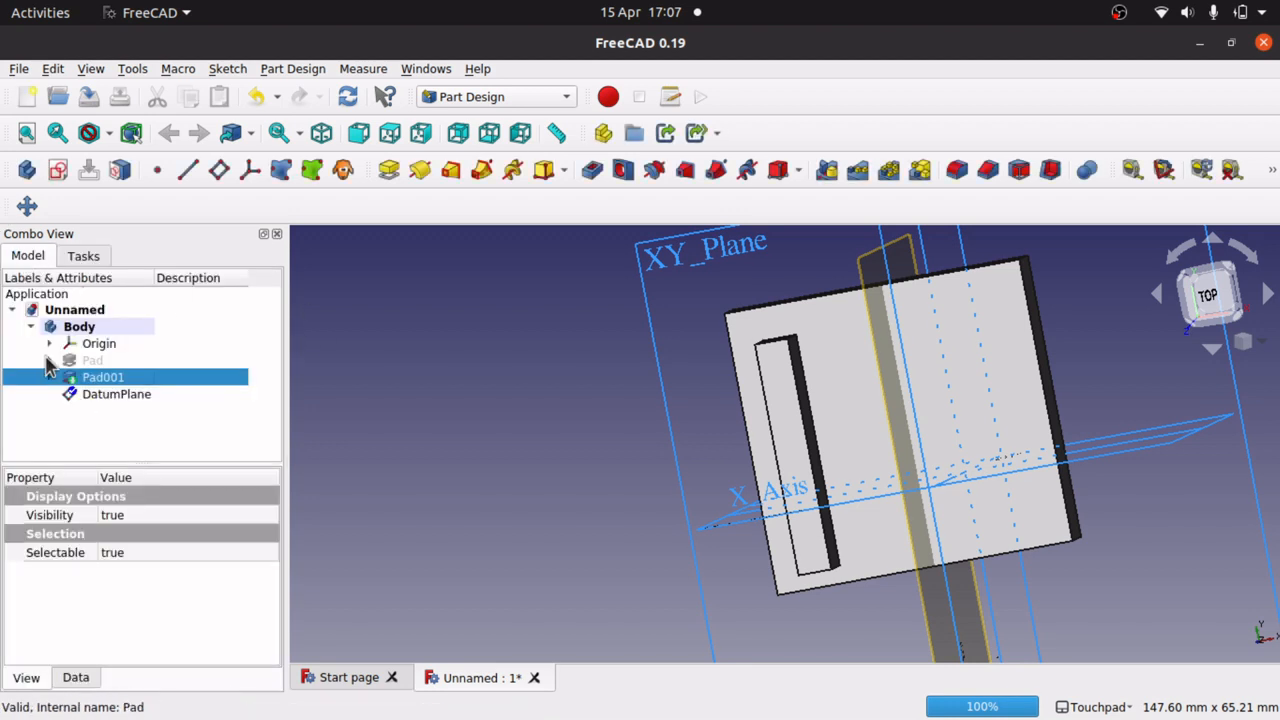
Constrain the upper edge of the base plate's sketch to a horizontal length of 50 mm and close the sketch.
{"action": "left_click", "coordinate": [49, 360]}
{"action": "double_click", "coordinate": [119, 379]}
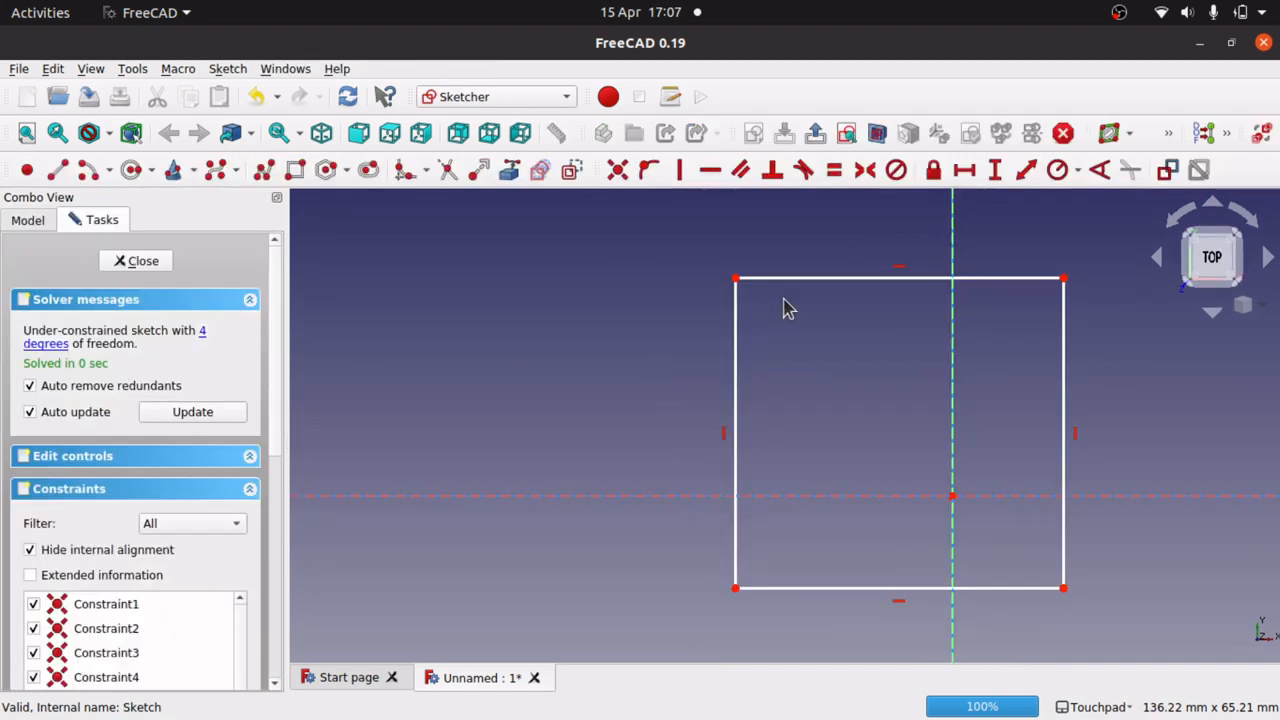
{"action": "left_click", "coordinate": [863, 280]}
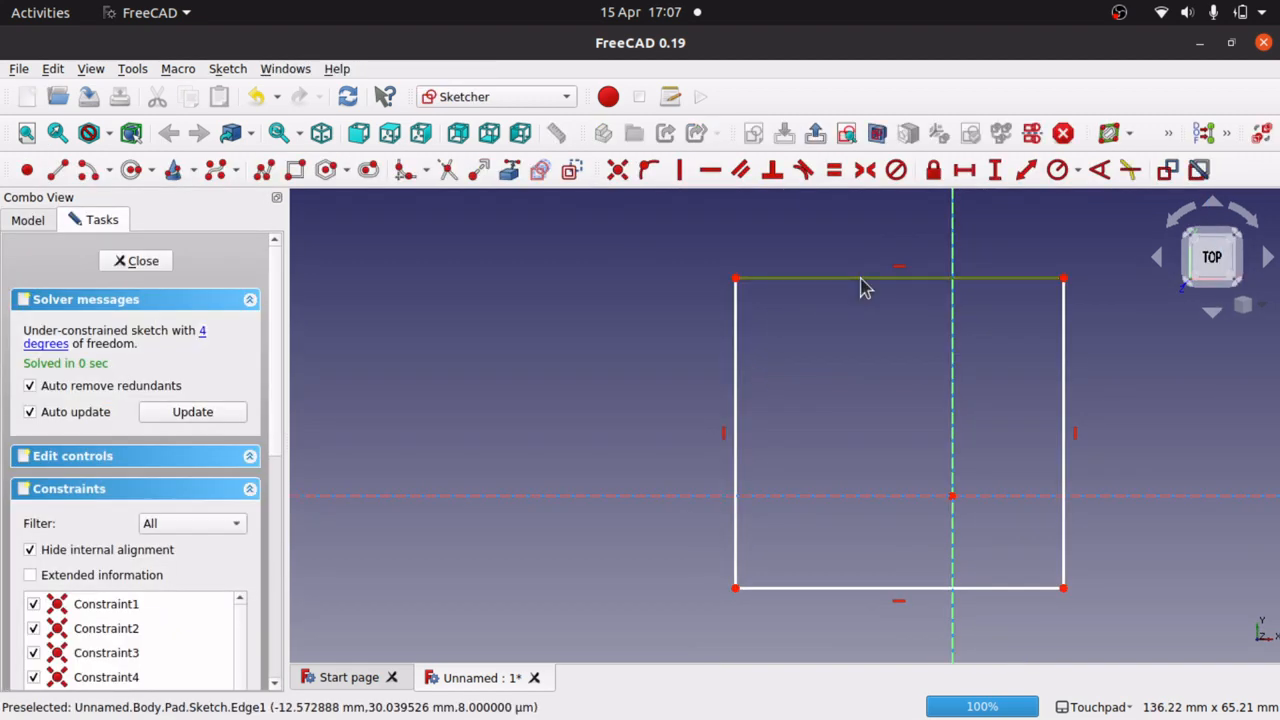
{"action": "left_click", "coordinate": [975, 172]}
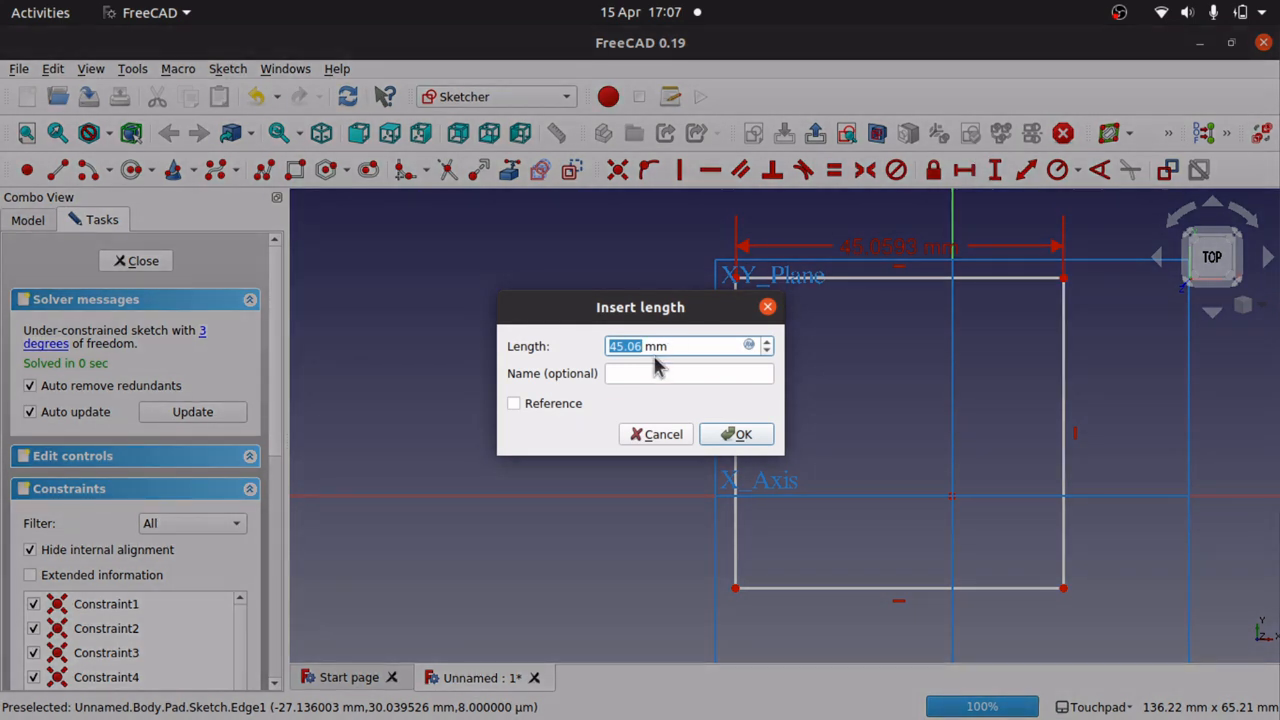
{"action": "type", "text": "50"}
{"action": "key", "text": "Return"}
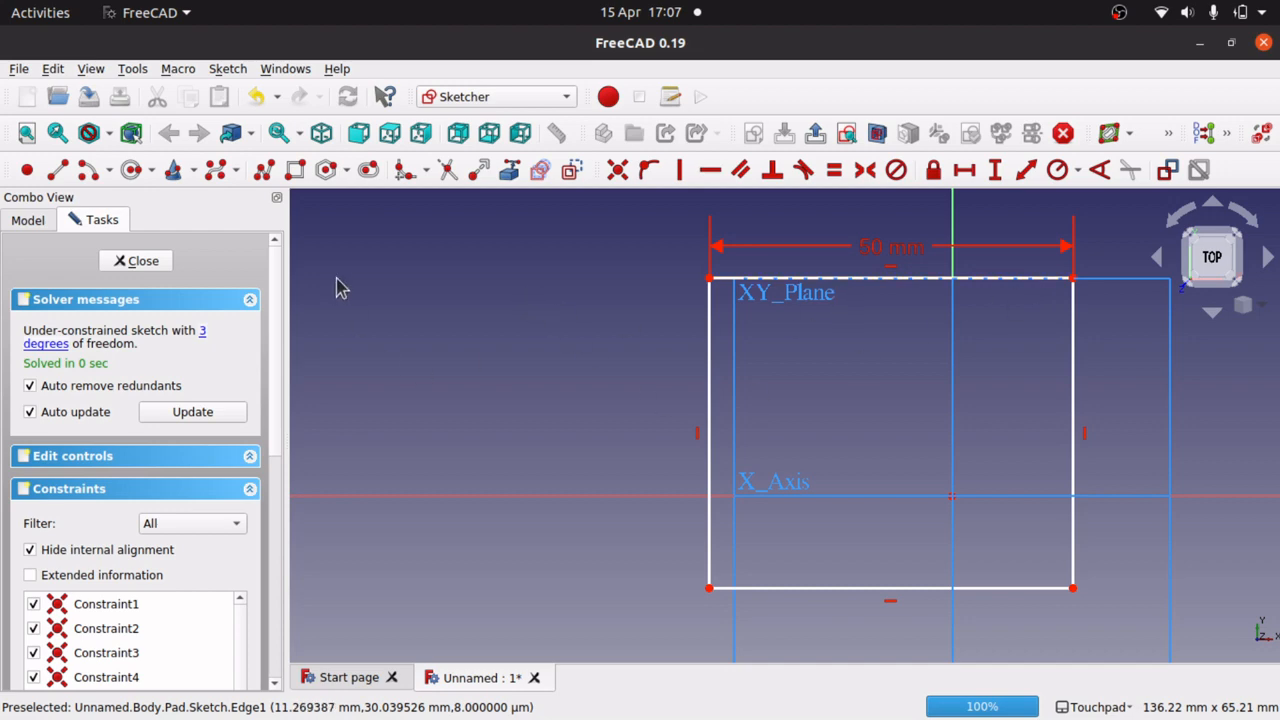
{"action": "left_click", "coordinate": [140, 262]}
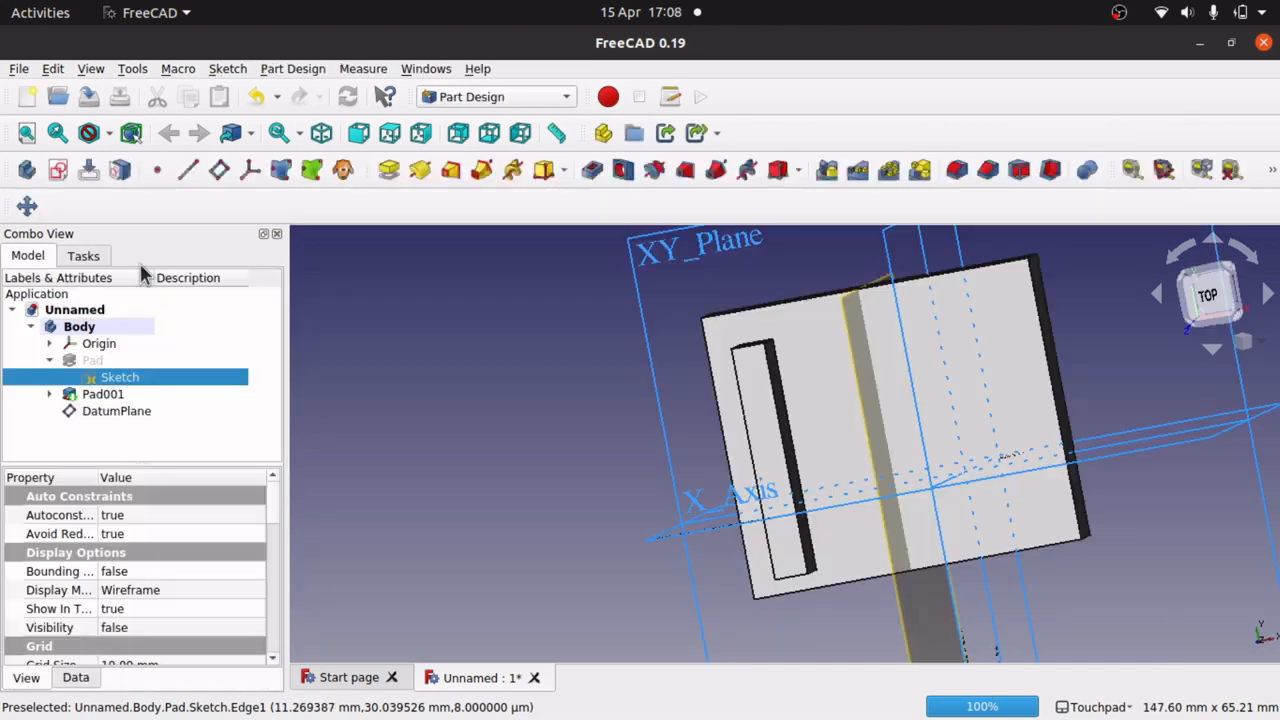
Edit the datum plane's z-direction offset to -25 mm, refresh the model and accept the plane.
{"action": "double_click", "coordinate": [116, 414]}
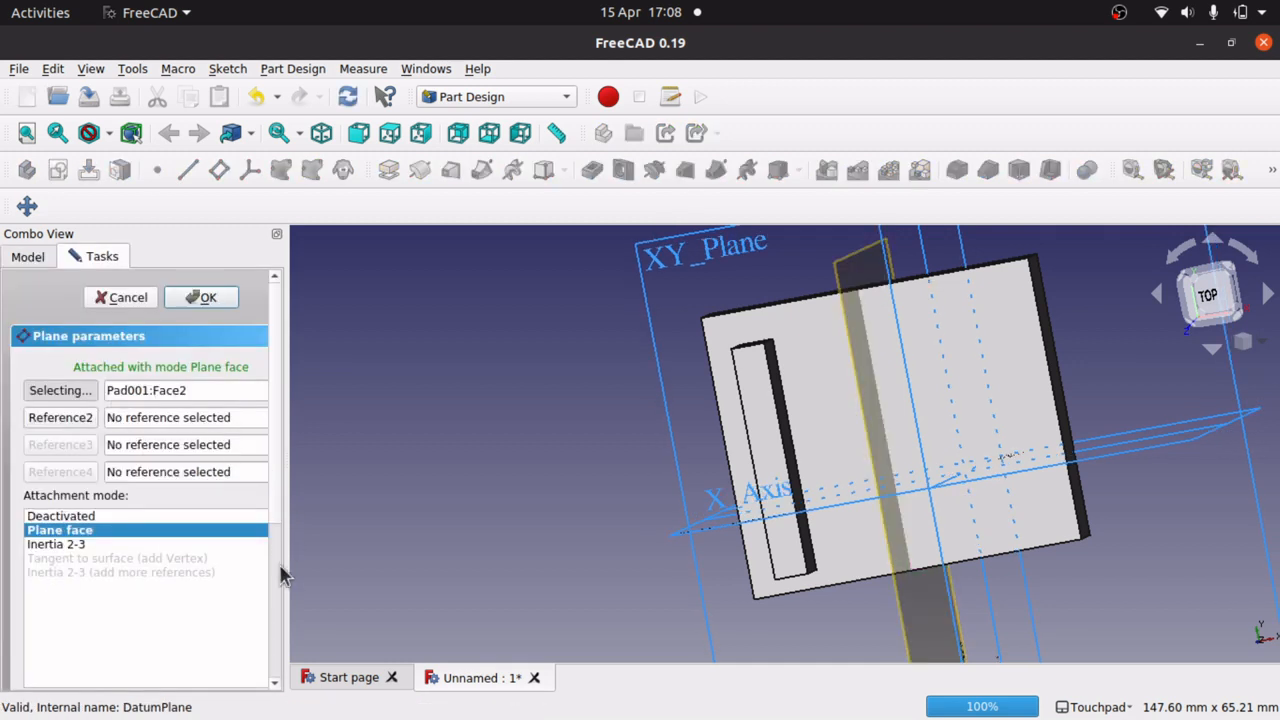
{"action": "left_click_drag", "start_coordinate": [274, 503], "coordinate": [274, 638]}
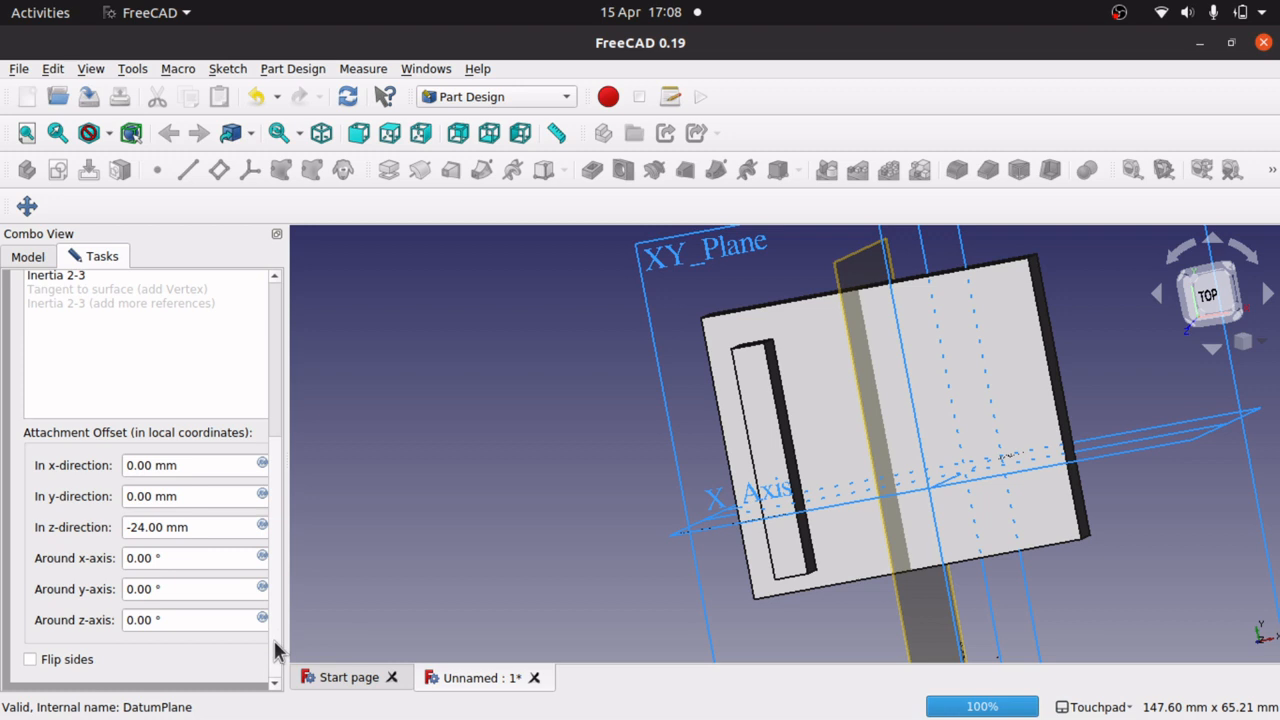
{"action": "left_click", "coordinate": [145, 530]}
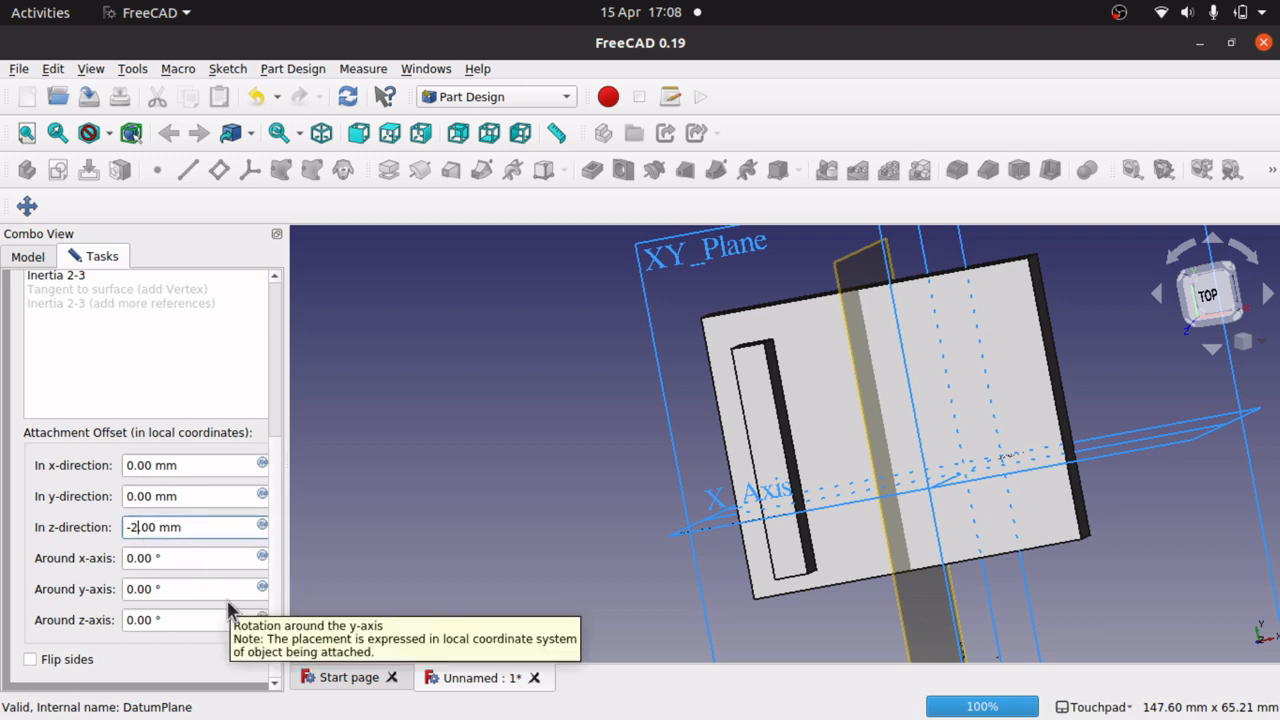
{"action": "type", "text": "."}
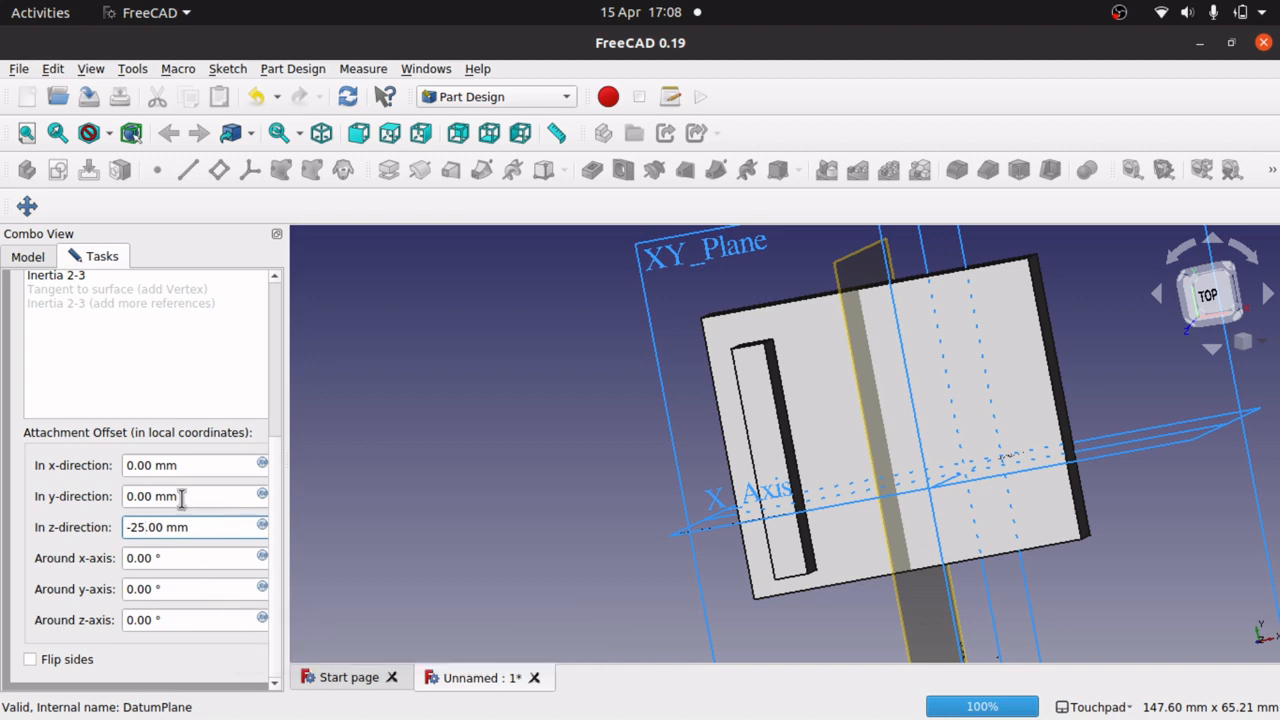
{"action": "left_click", "coordinate": [181, 497]}
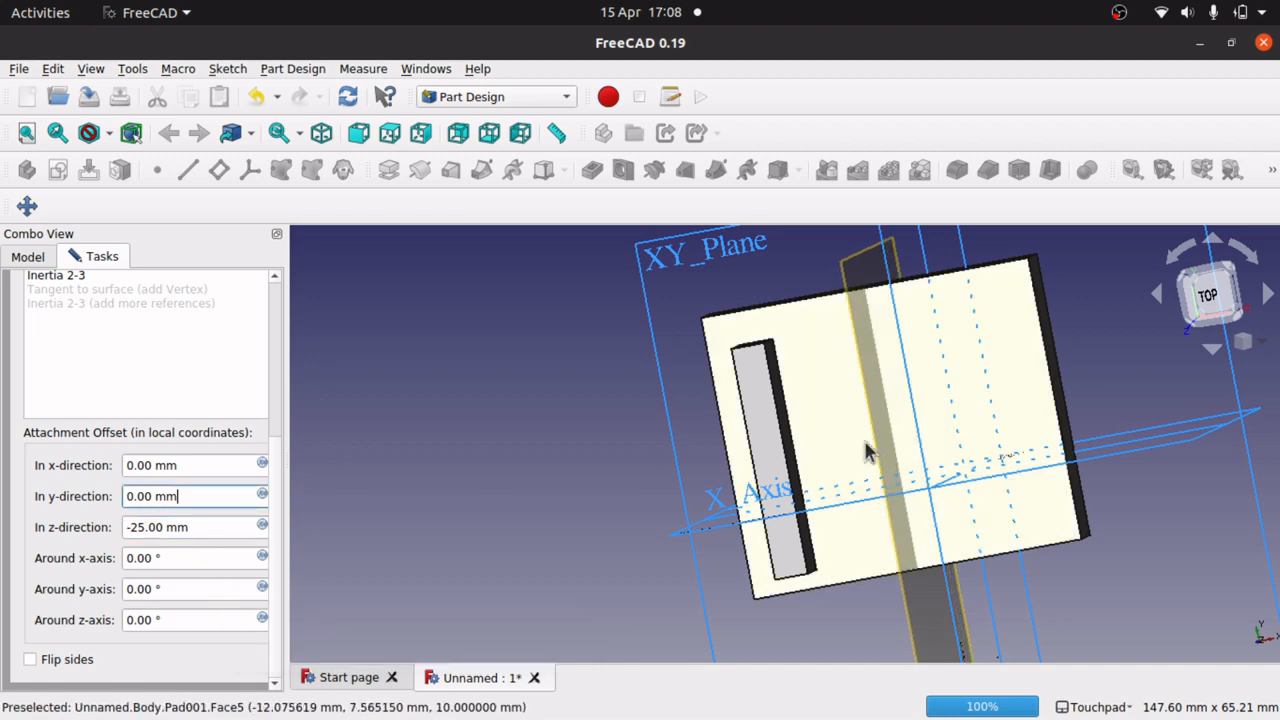
{"action": "left_click_drag", "start_coordinate": [503, 470], "coordinate": [480, 456], "text": "alt"}
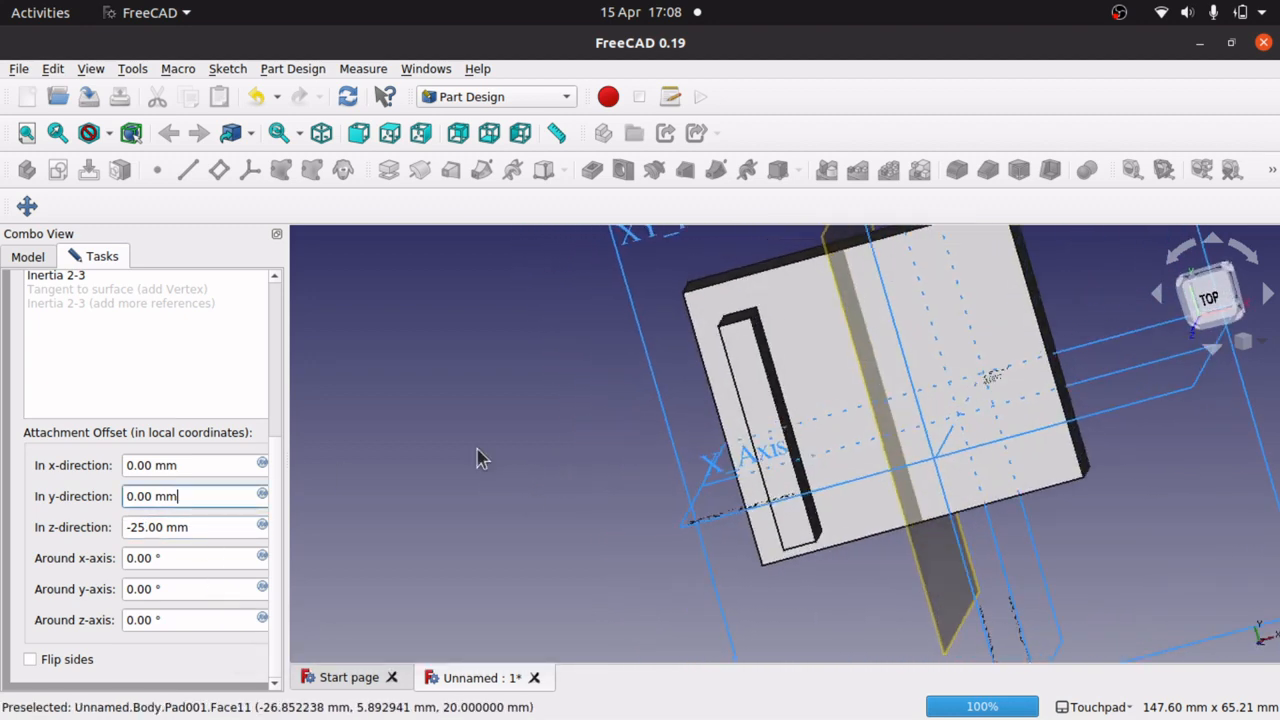
{"action": "left_click", "coordinate": [53, 69]}
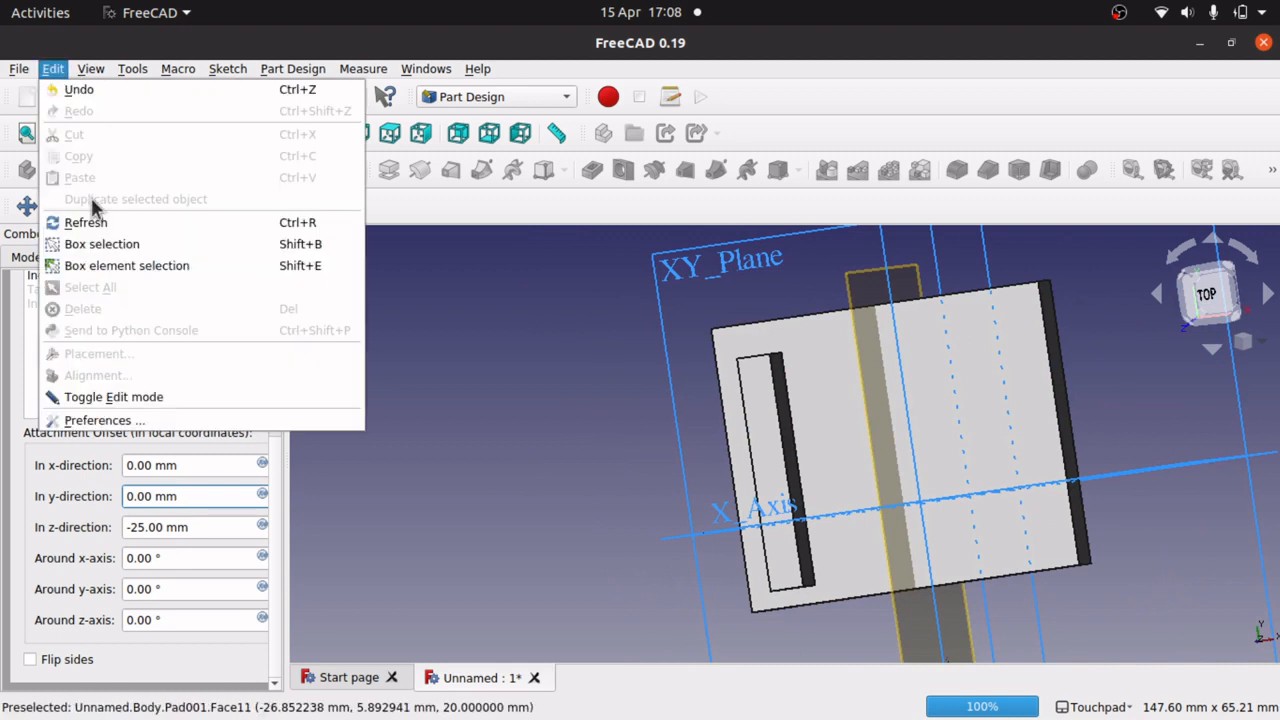
{"action": "left_click", "coordinate": [119, 226]}
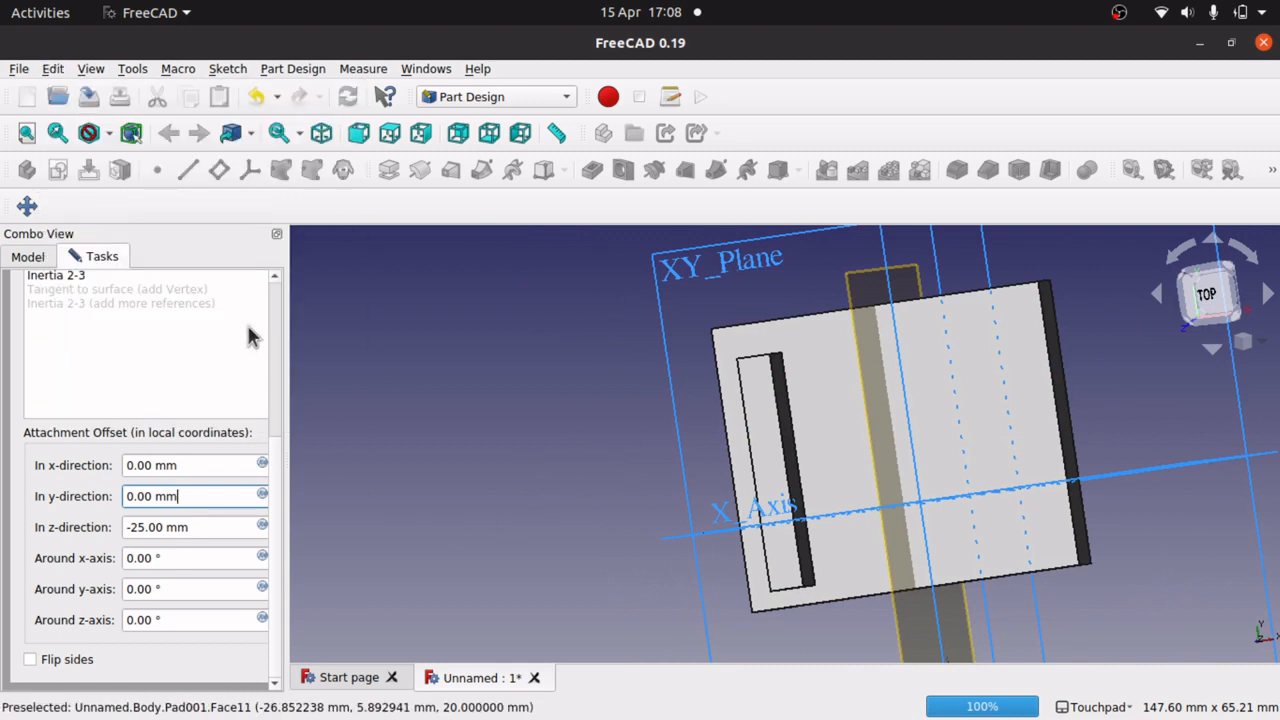
{"action": "scroll", "coordinate": [277, 350], "scroll_direction": "up", "scroll_amount": 5}
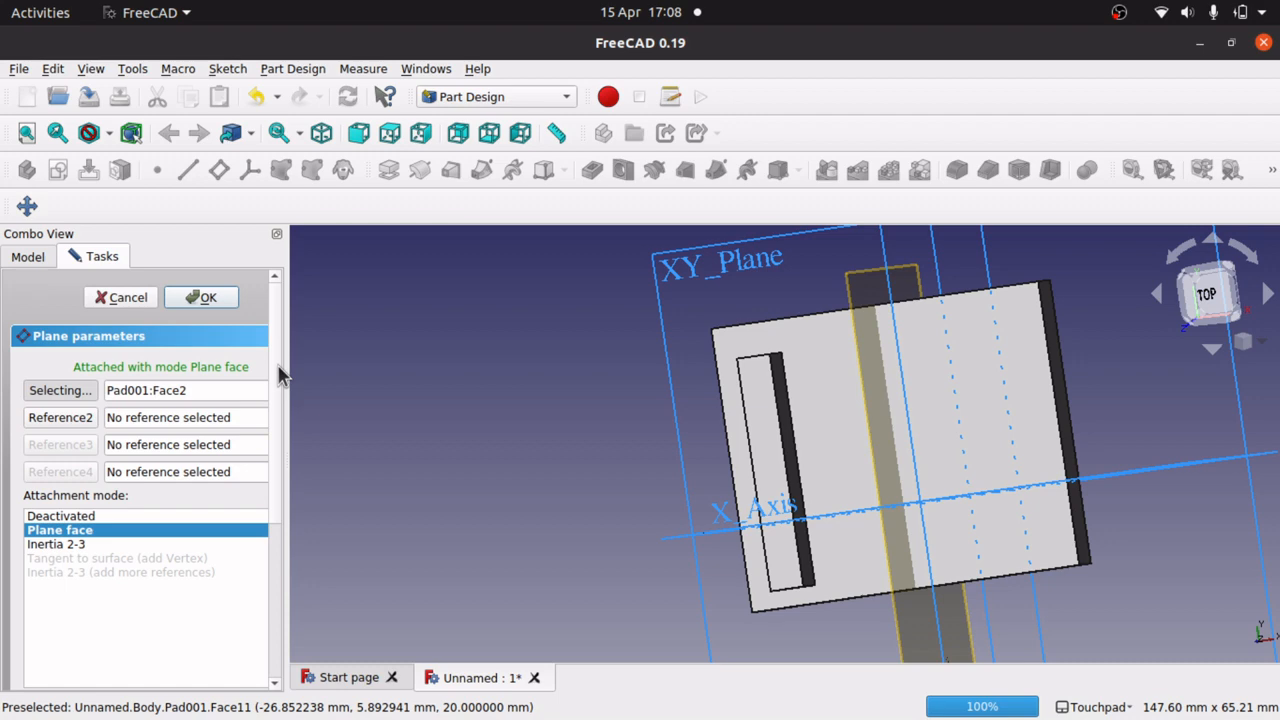
{"action": "left_click", "coordinate": [197, 303]}
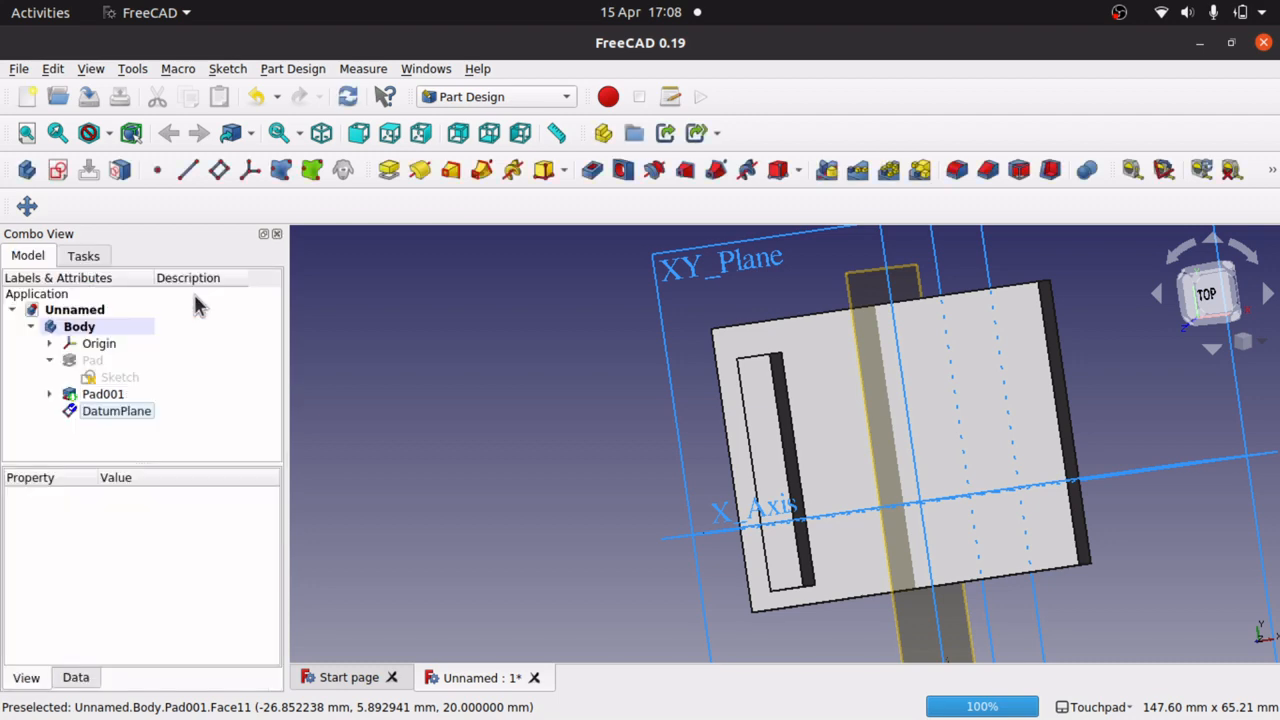
Create a Mirrored feature from the raised bar on the plate.
{"action": "middle_click_drag", "start_coordinate": [645, 538], "coordinate": [583, 520]}
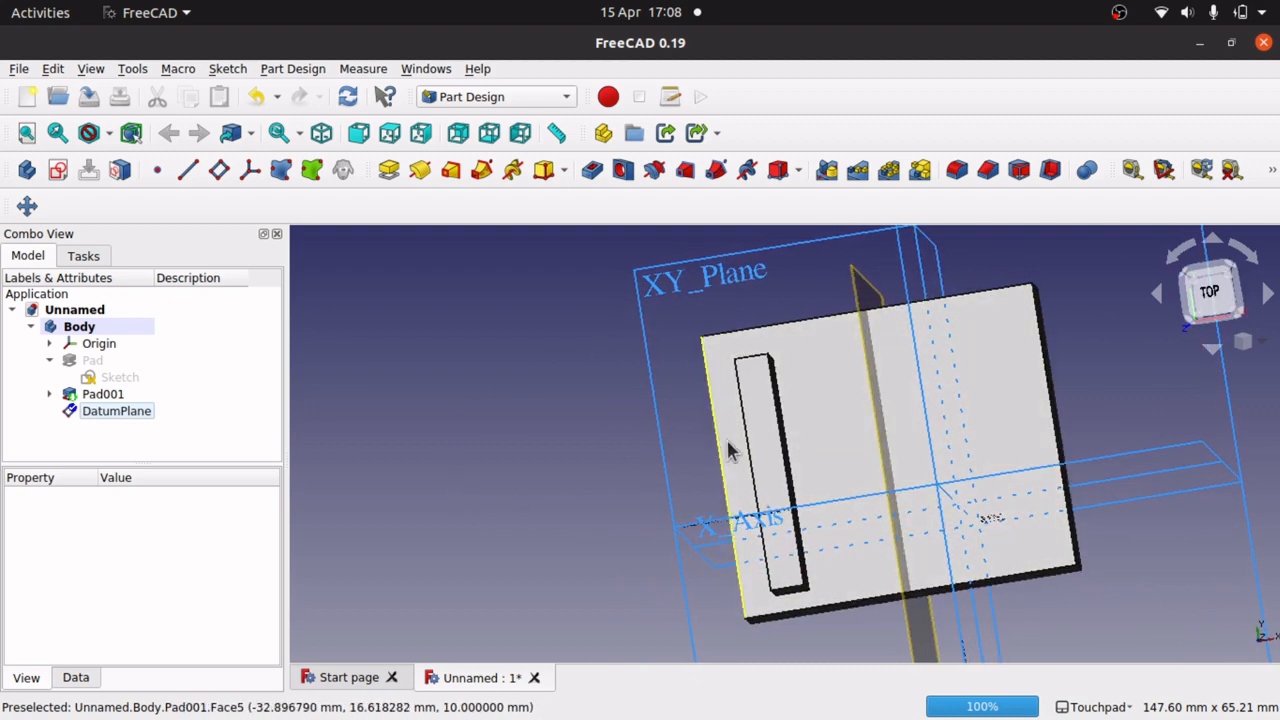
{"action": "left_click", "coordinate": [775, 475]}
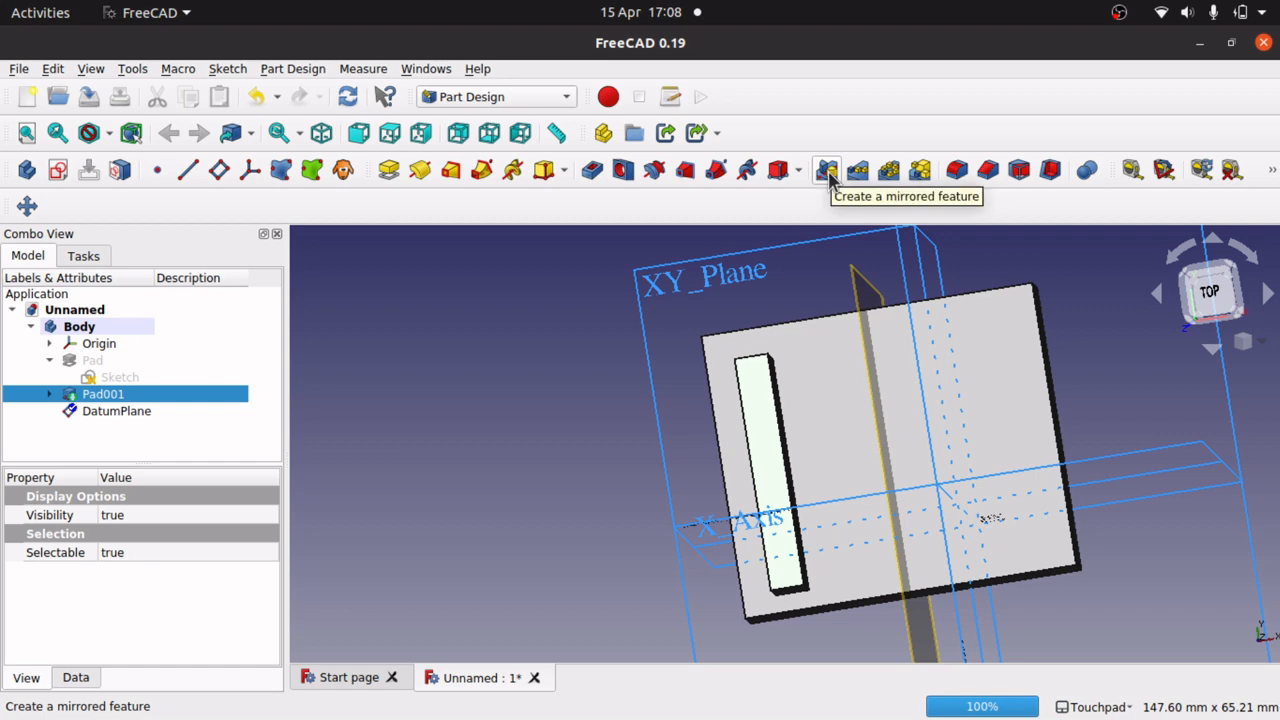
{"action": "left_click", "coordinate": [292, 69]}
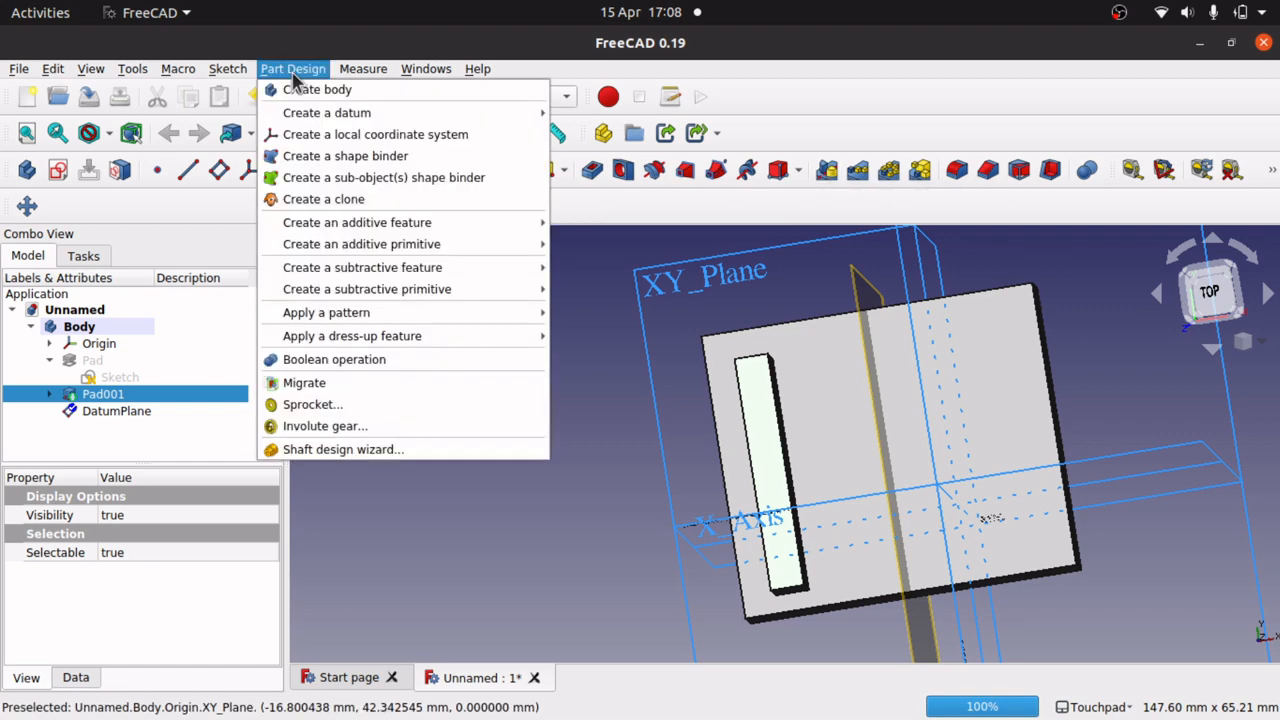
{"action": "mouse_move", "coordinate": [340, 314]}
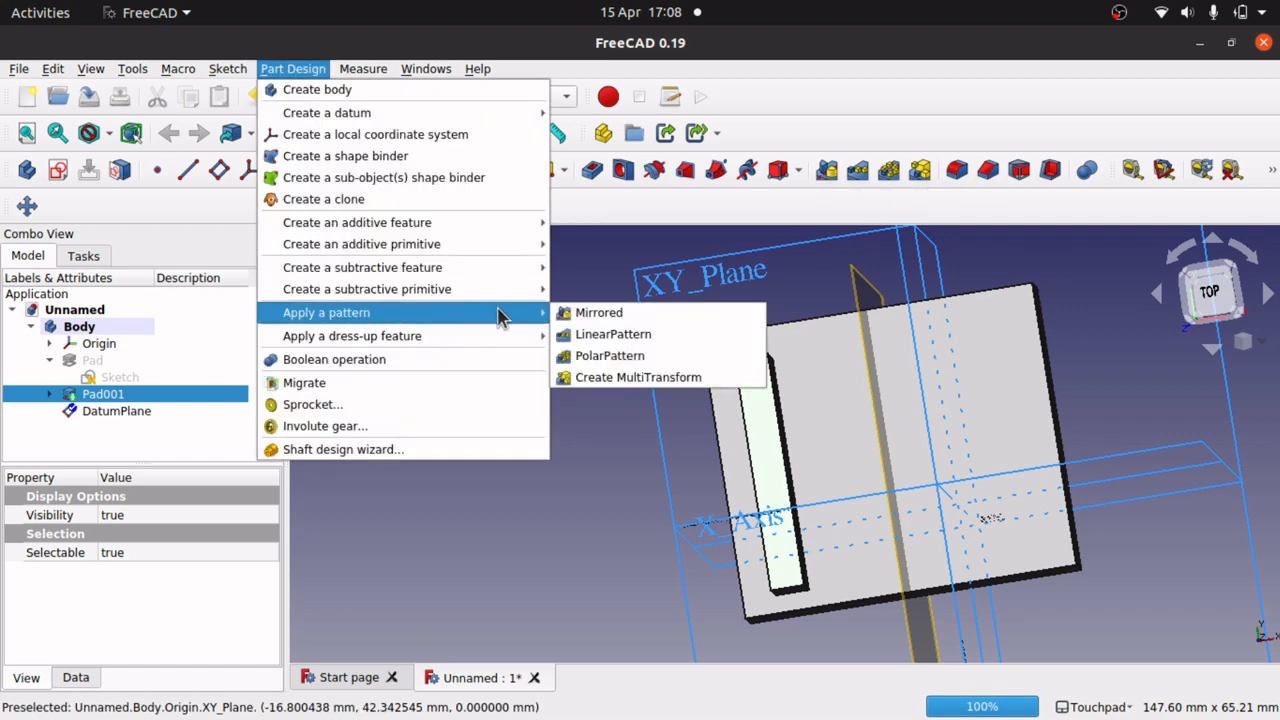
{"action": "left_click", "coordinate": [592, 313]}
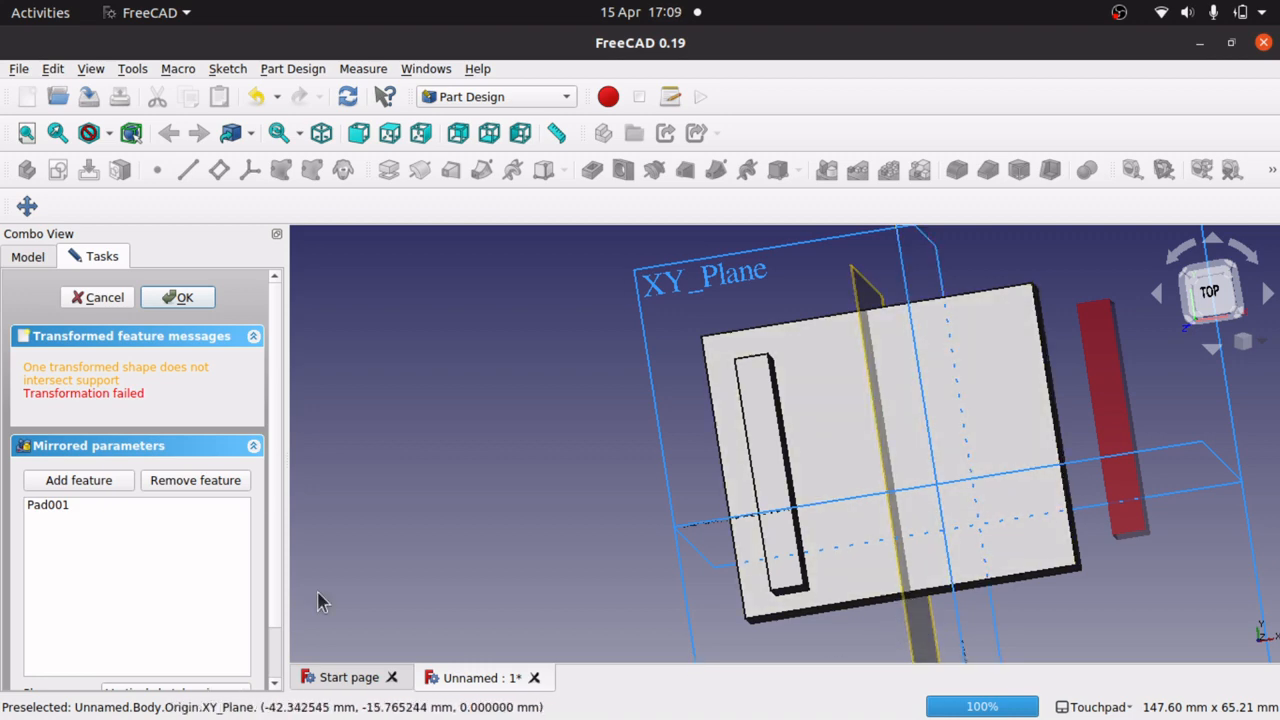
Use the datum plane as the reference plane for mirroring the bar and accept the mirrored feature.
{"action": "scroll", "coordinate": [276, 440], "scroll_direction": "down", "scroll_amount": 2}
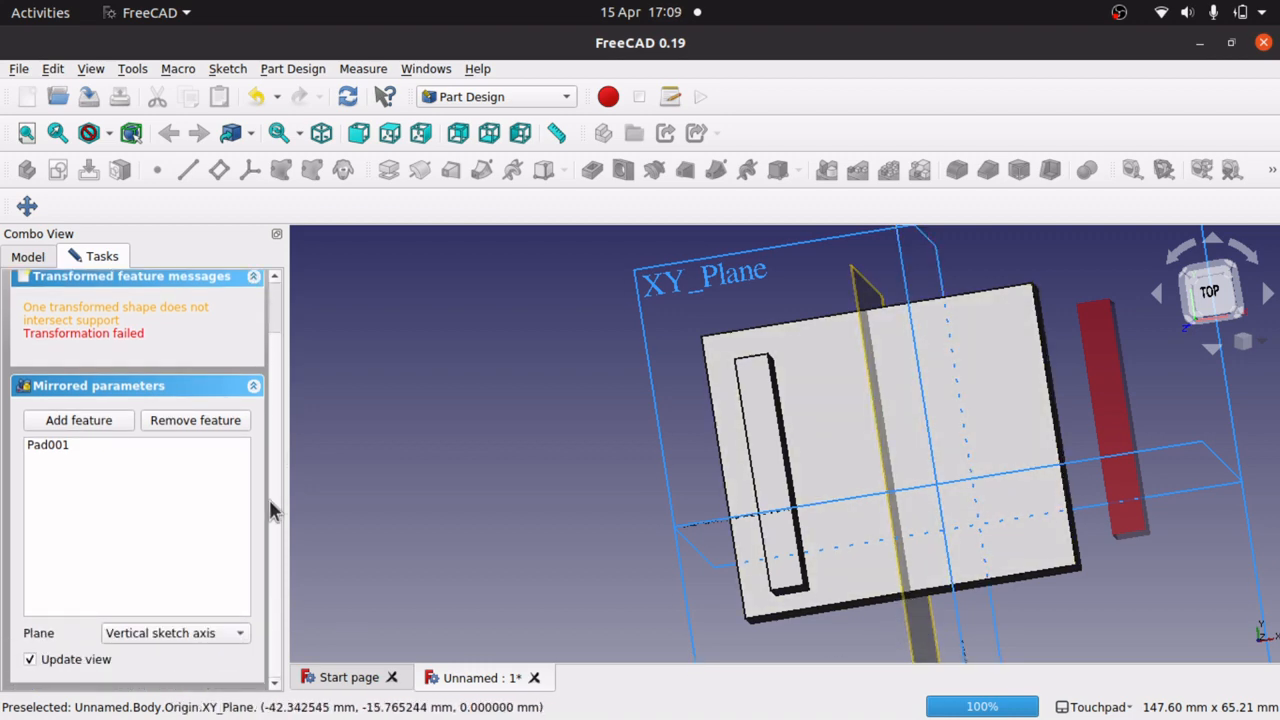
{"action": "left_click", "coordinate": [158, 641]}
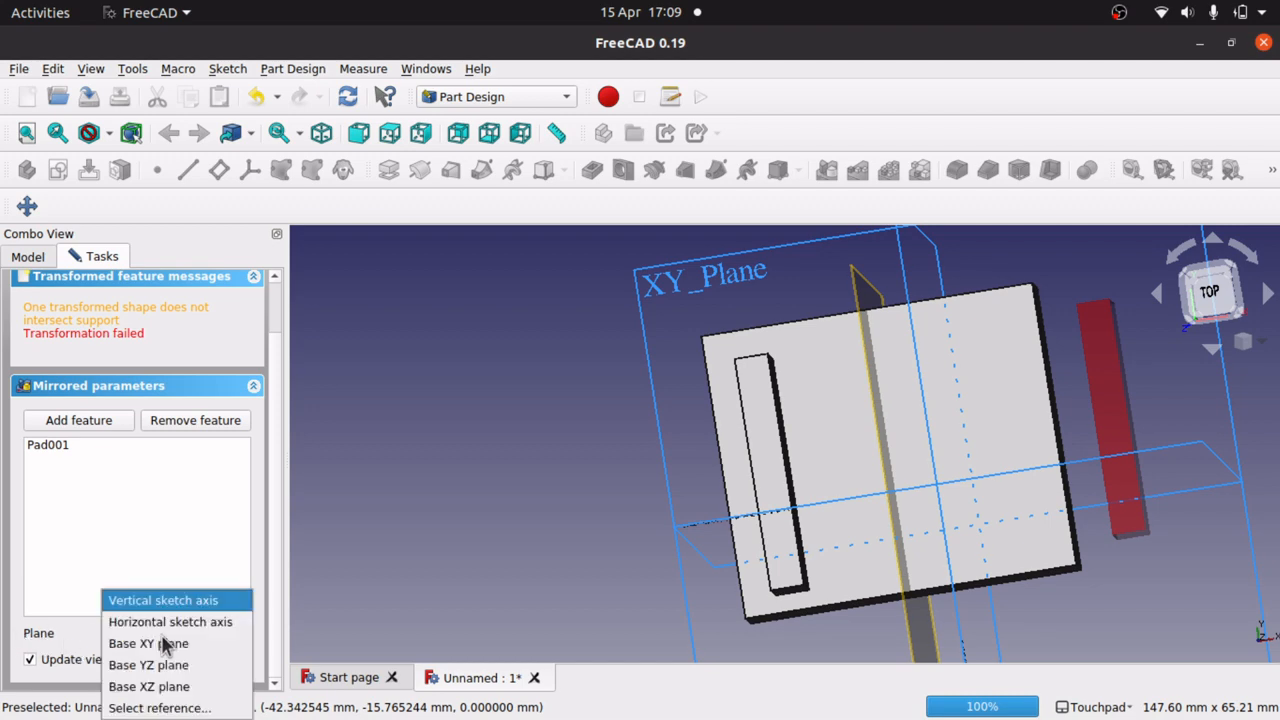
{"action": "left_click", "coordinate": [160, 708]}
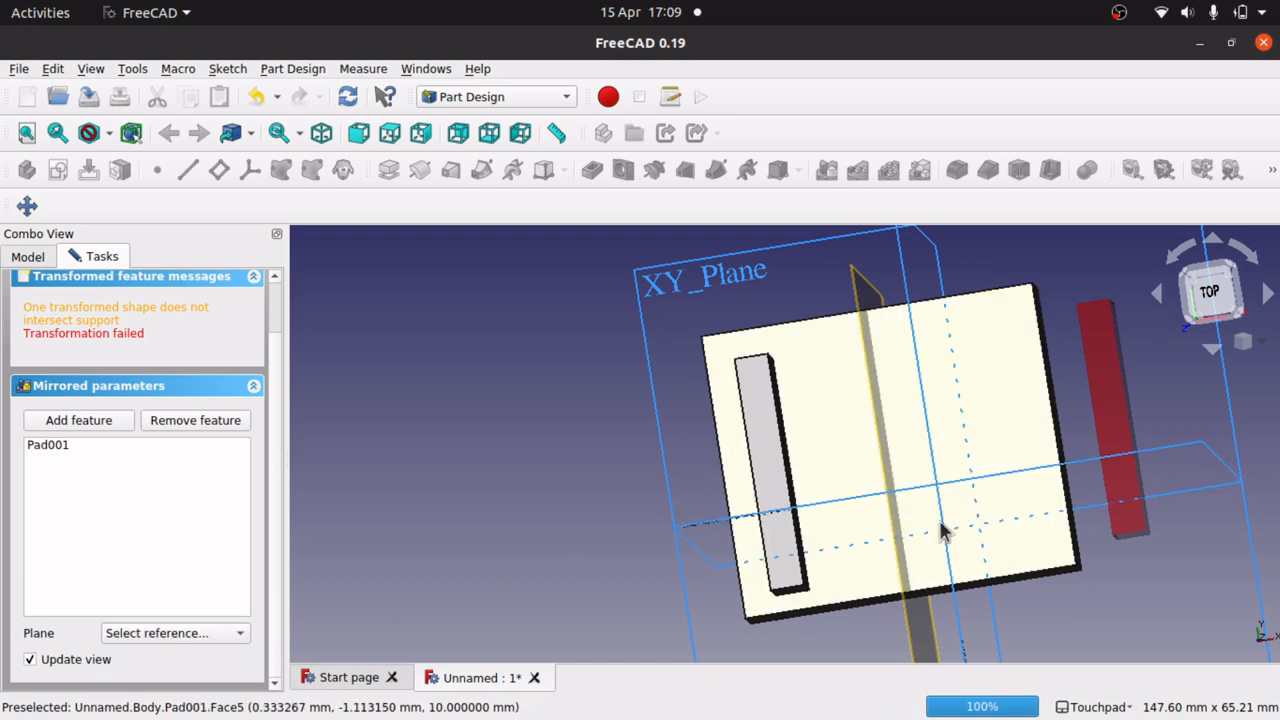
{"action": "left_click_drag", "start_coordinate": [917, 540], "coordinate": [814, 530], "text": "alt"}
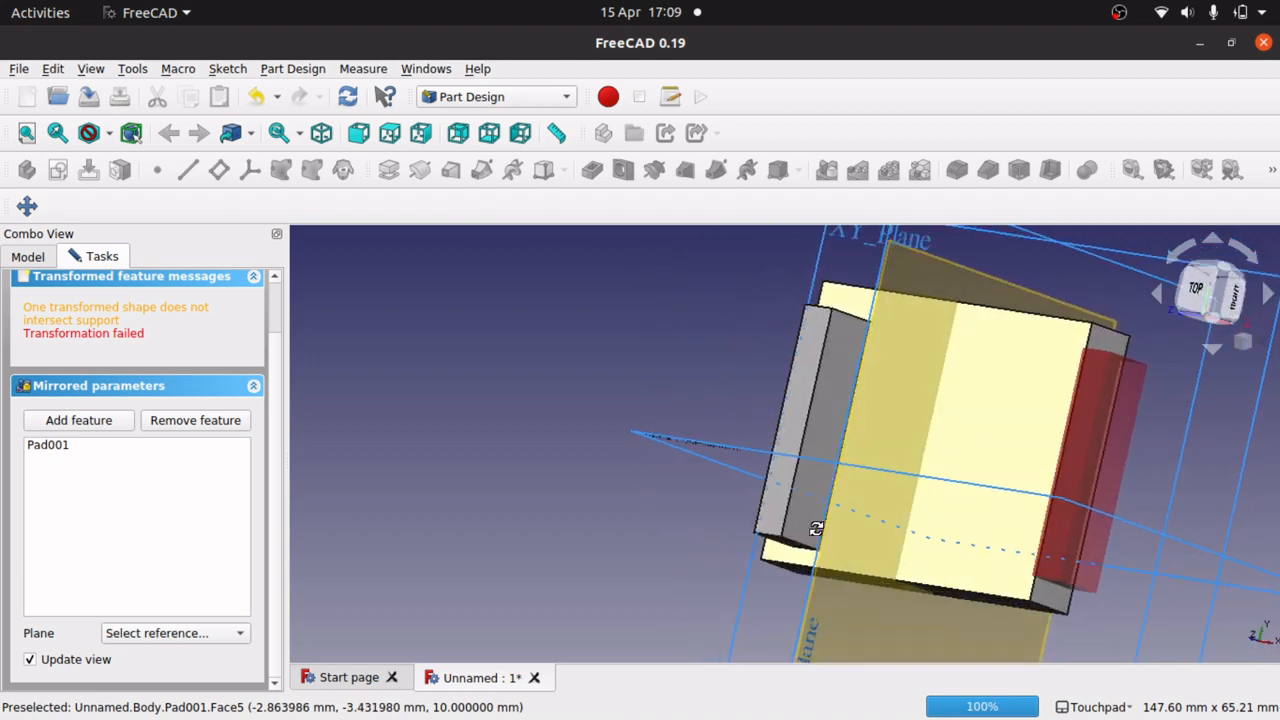
{"action": "left_click", "coordinate": [894, 455]}
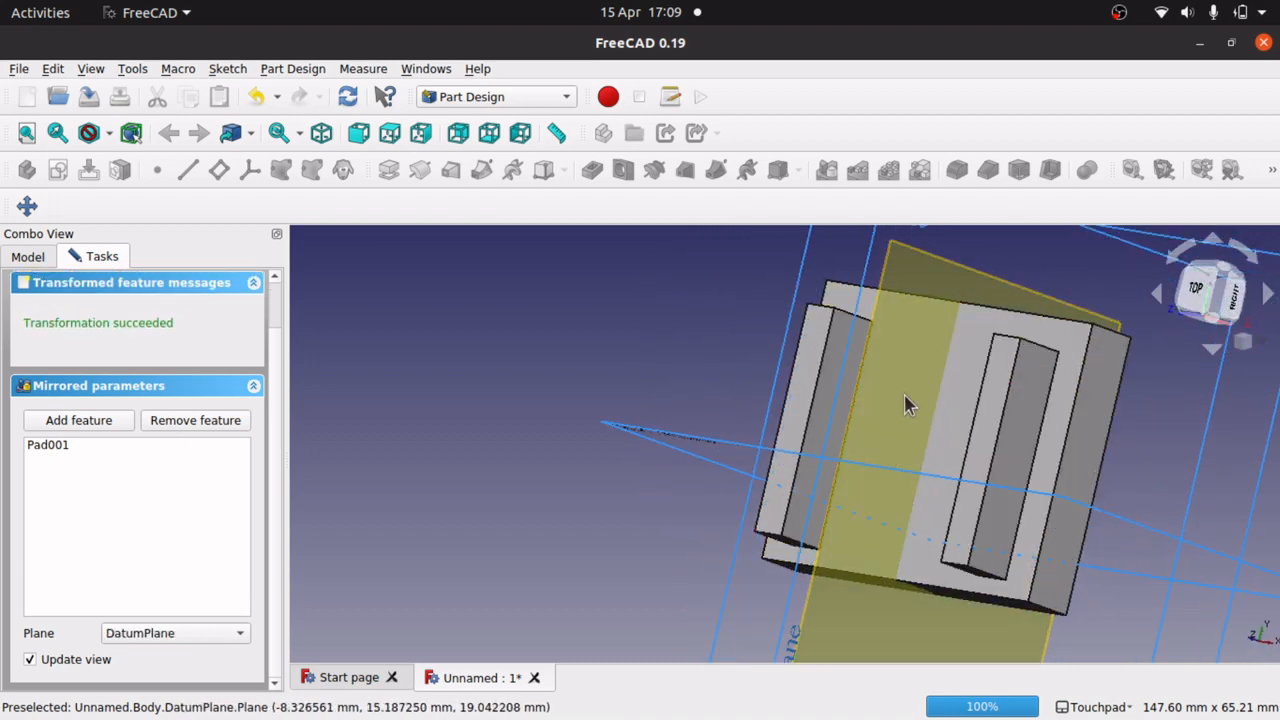
{"action": "left_click_drag", "start_coordinate": [814, 493], "coordinate": [954, 500], "text": "alt"}
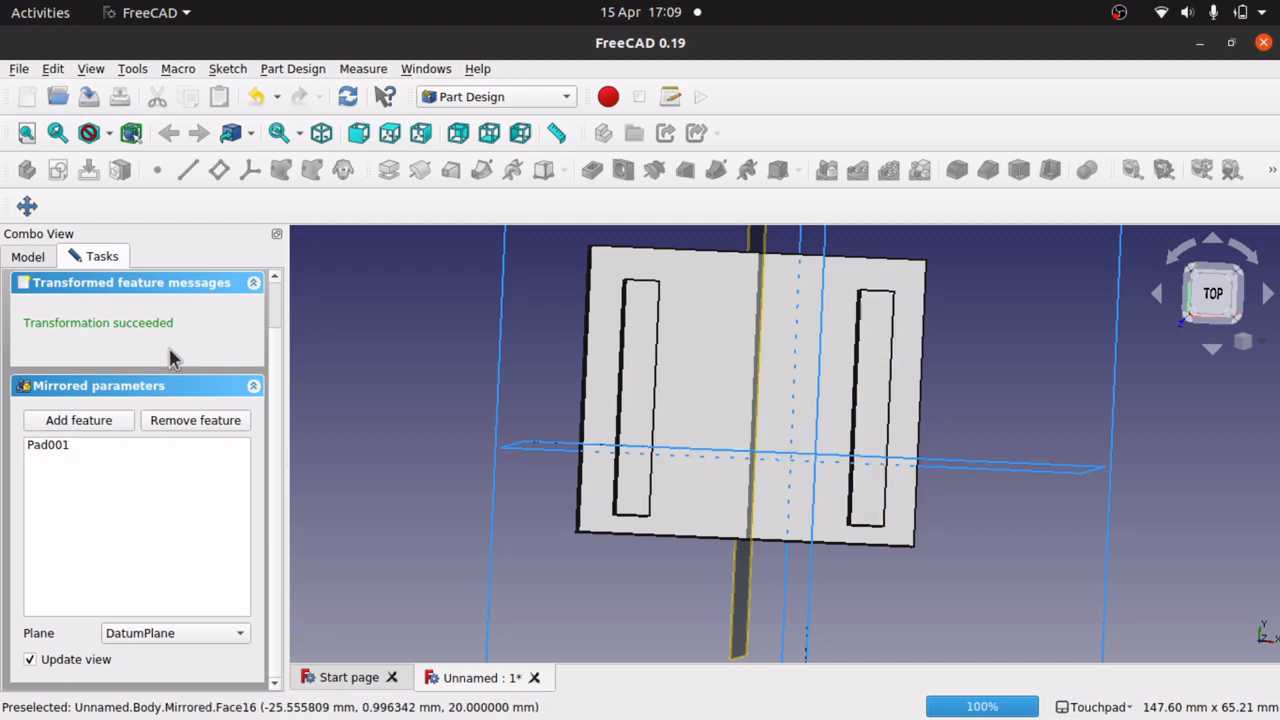
{"action": "scroll", "coordinate": [281, 310], "scroll_direction": "up", "scroll_amount": 2}
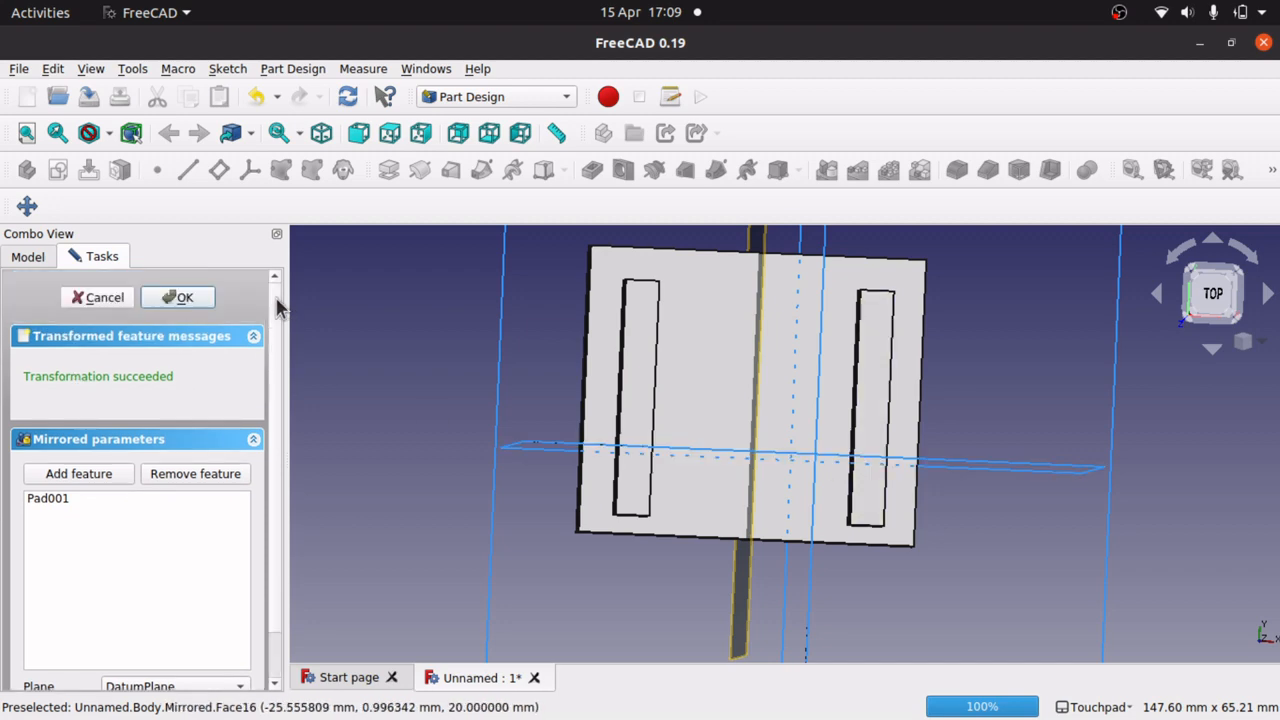
{"action": "left_click", "coordinate": [186, 300]}
Hide the datum plane and the body's origin planes and axes.
{"action": "left_click_drag", "start_coordinate": [796, 543], "coordinate": [860, 448], "text": "shift"}
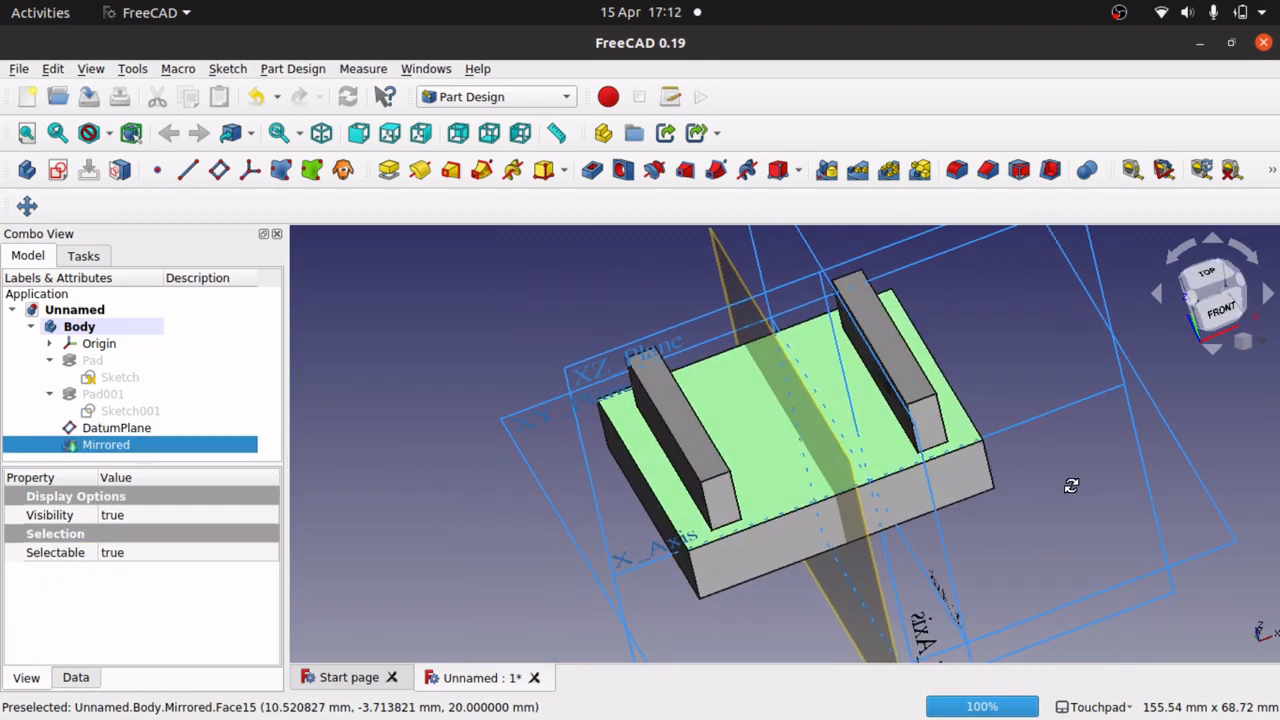
{"action": "left_click_drag", "start_coordinate": [1069, 486], "coordinate": [960, 500], "text": "shift"}
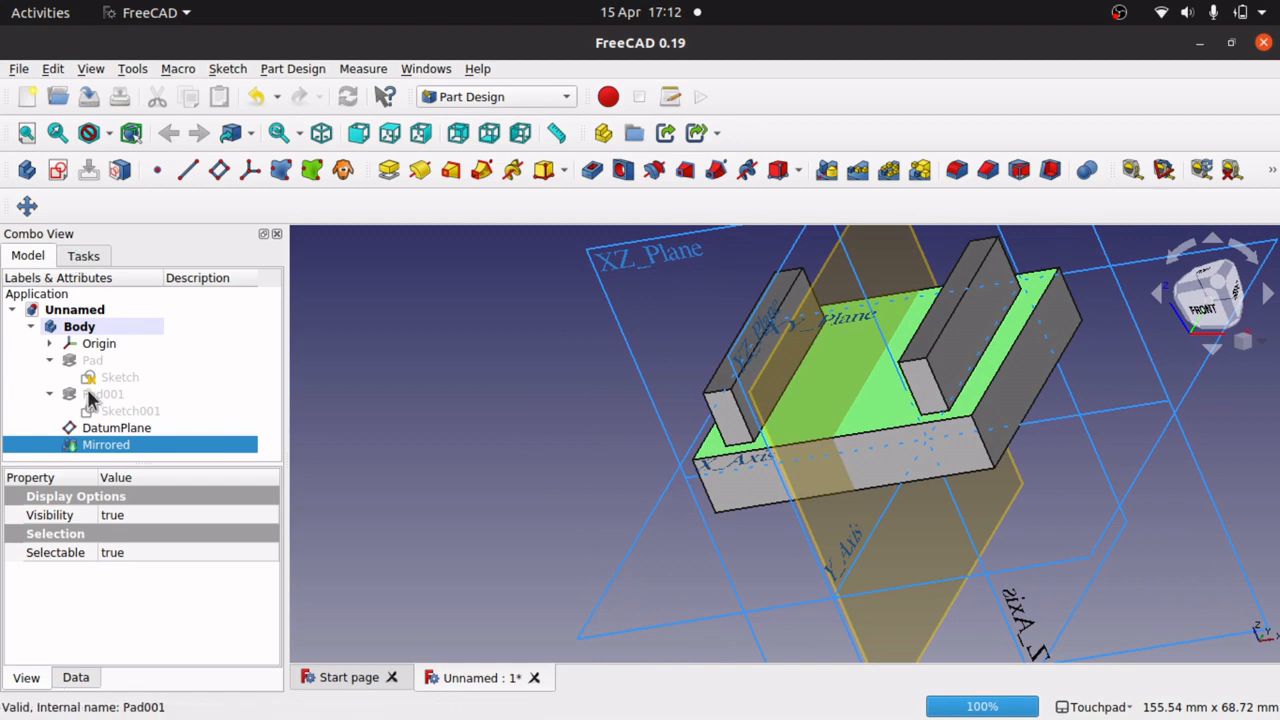
{"action": "left_click", "coordinate": [131, 428]}
{"action": "key", "text": "space"}
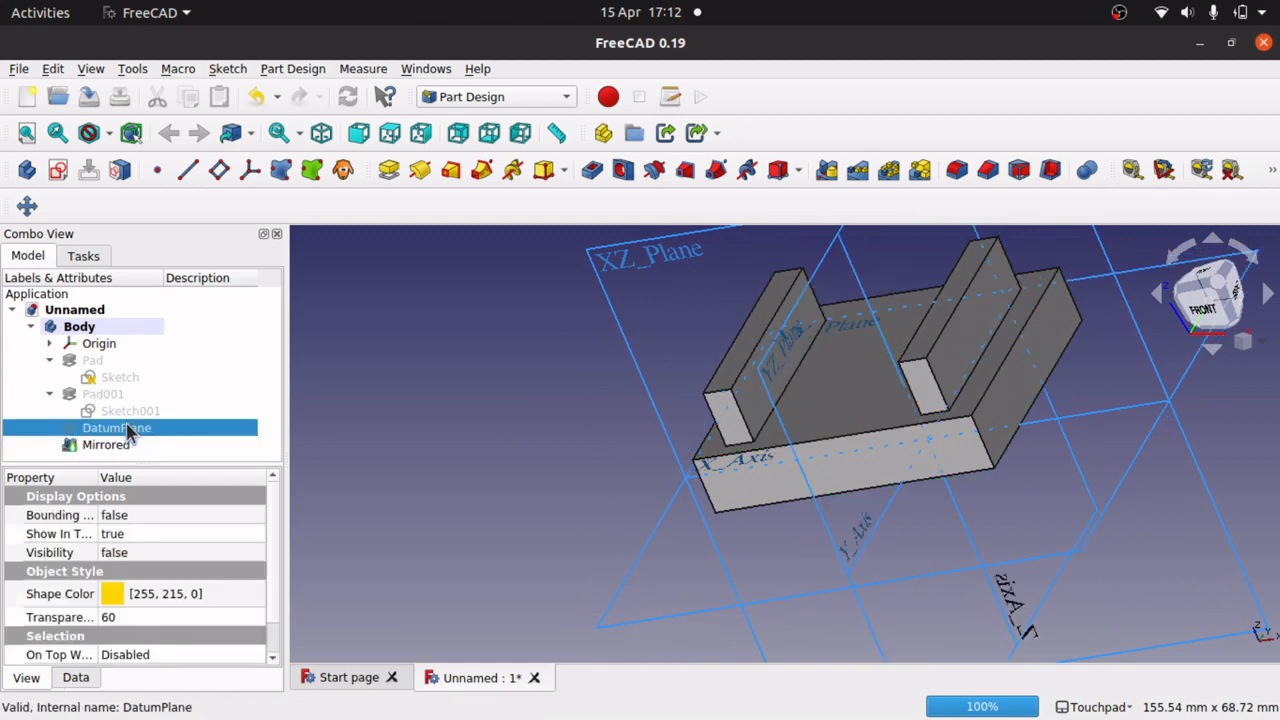
{"action": "mouse_move", "coordinate": [490, 498]}
{"action": "left_mouse_down", "text": "shift"}
{"action": "mouse_move", "coordinate": [578, 496]}
{"action": "mouse_move", "coordinate": [597, 472]}
{"action": "mouse_move", "coordinate": [563, 496]}
{"action": "left_mouse_up", "text": "shift"}
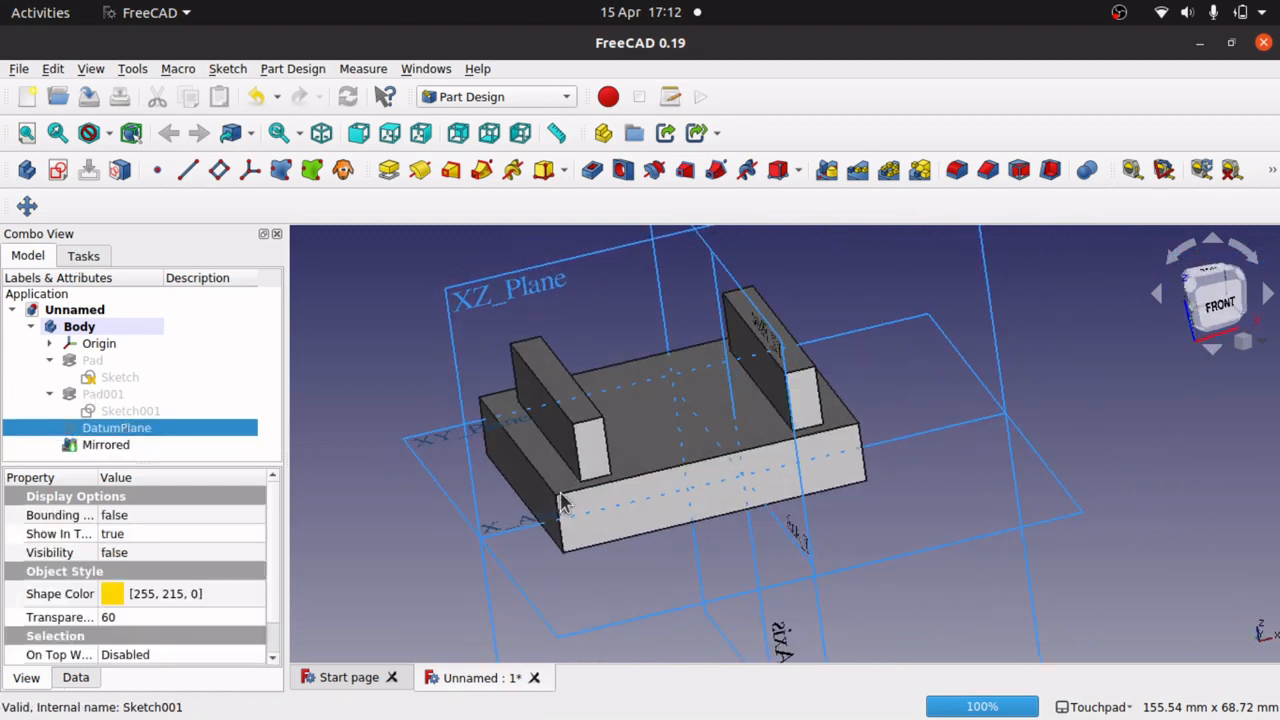
{"action": "left_click", "coordinate": [92, 343]}
{"action": "key", "text": "space"}
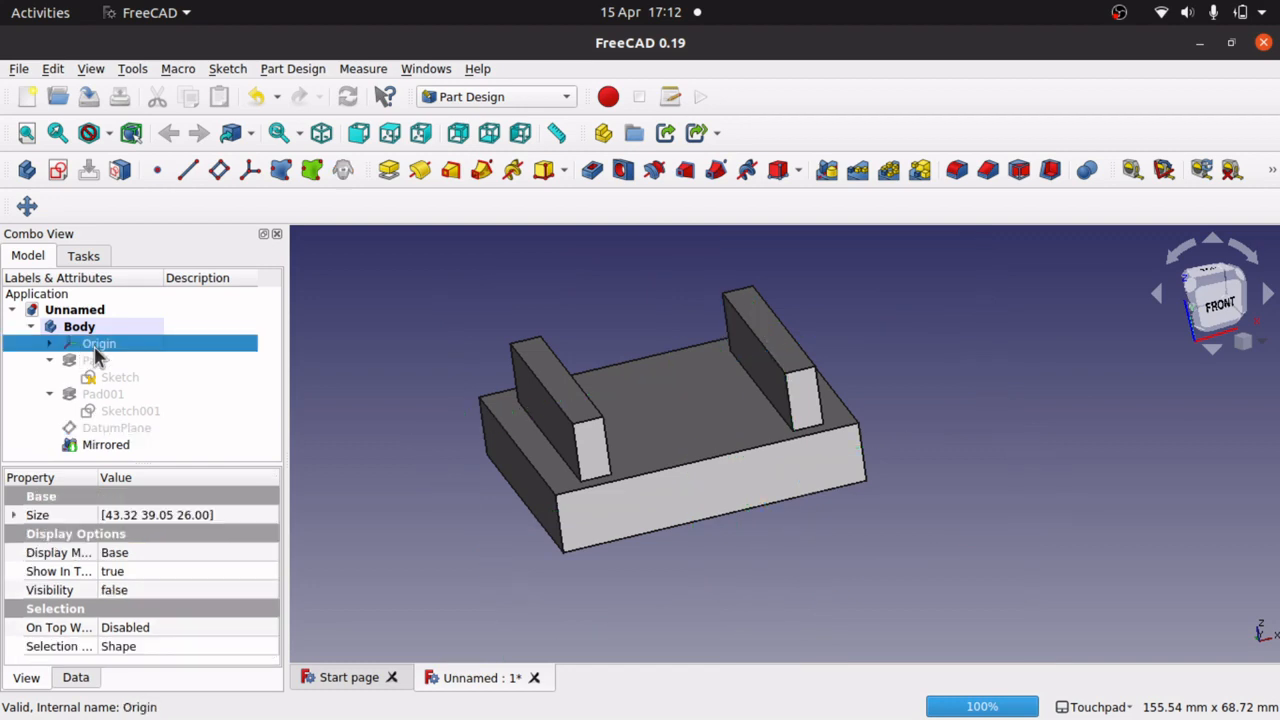
Fit the view to the plate's top face and examine the two bars from above and from the front.
{"action": "left_click_drag", "start_coordinate": [680, 374], "coordinate": [655, 307], "text": "shift"}
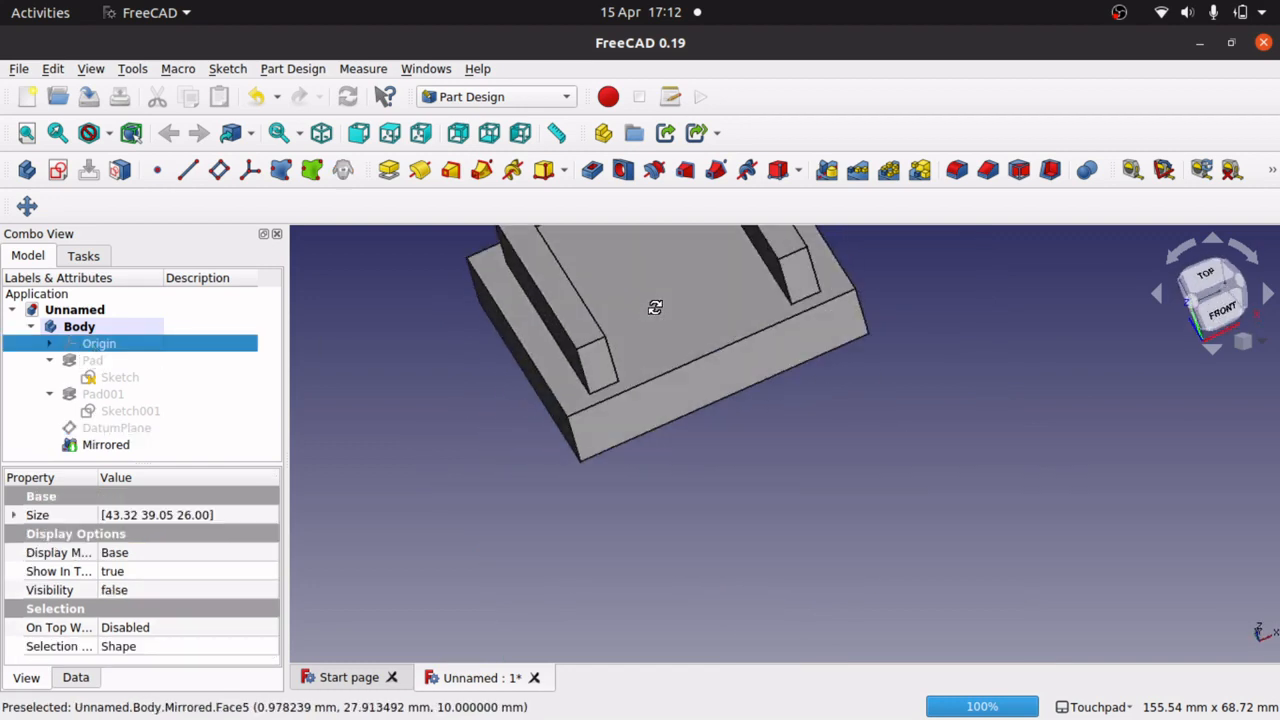
{"action": "left_click", "coordinate": [654, 310]}
{"action": "right_click", "coordinate": [656, 297]}
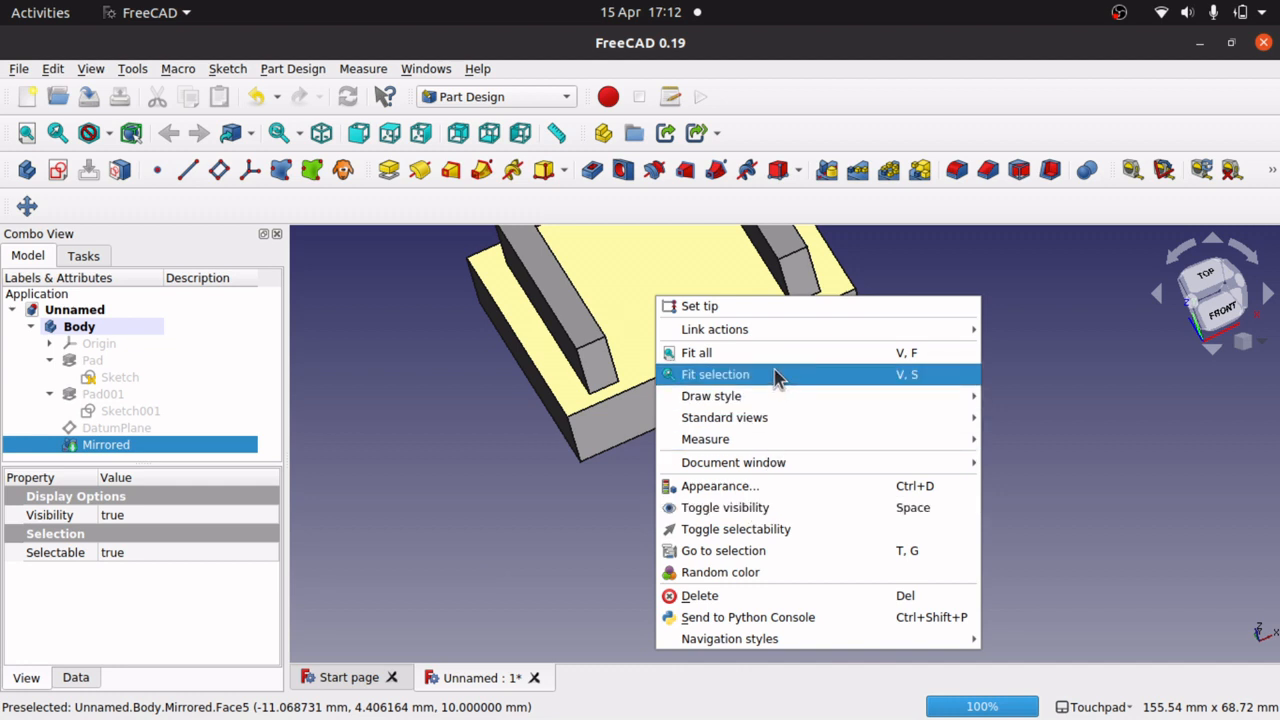
{"action": "left_click", "coordinate": [715, 374]}
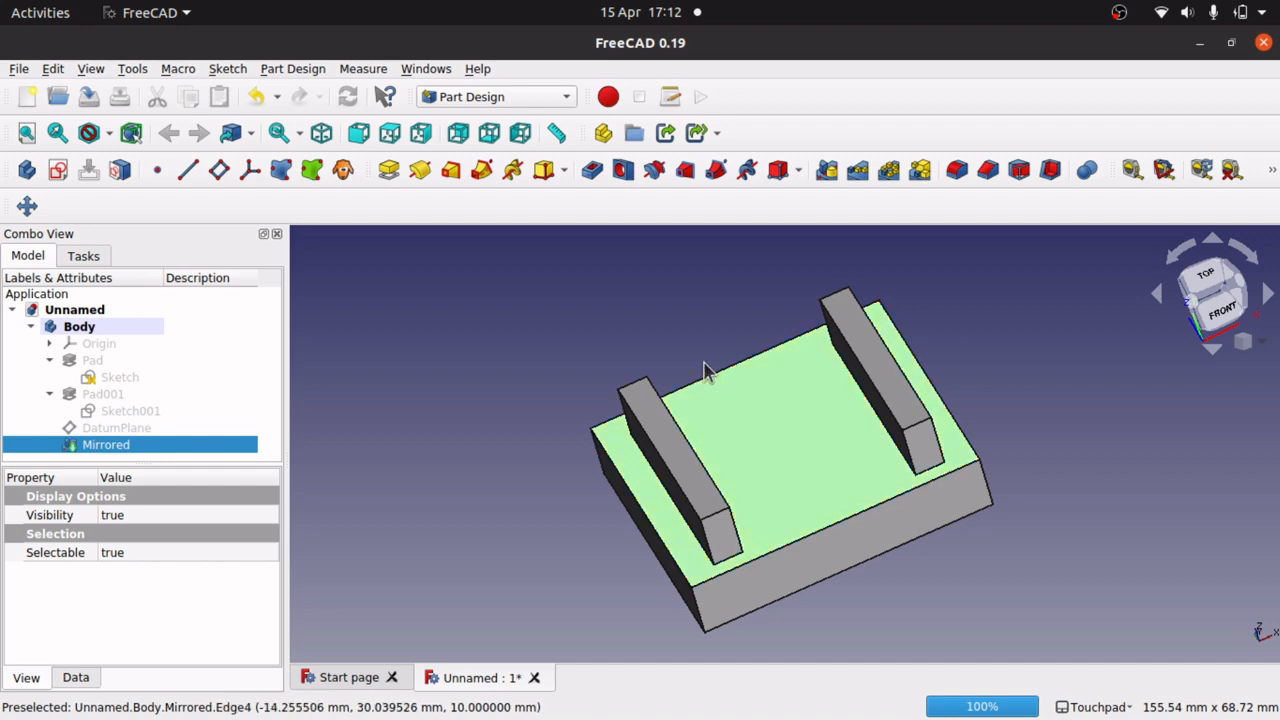
{"action": "left_click_drag", "start_coordinate": [706, 366], "coordinate": [957, 386], "text": "shift"}
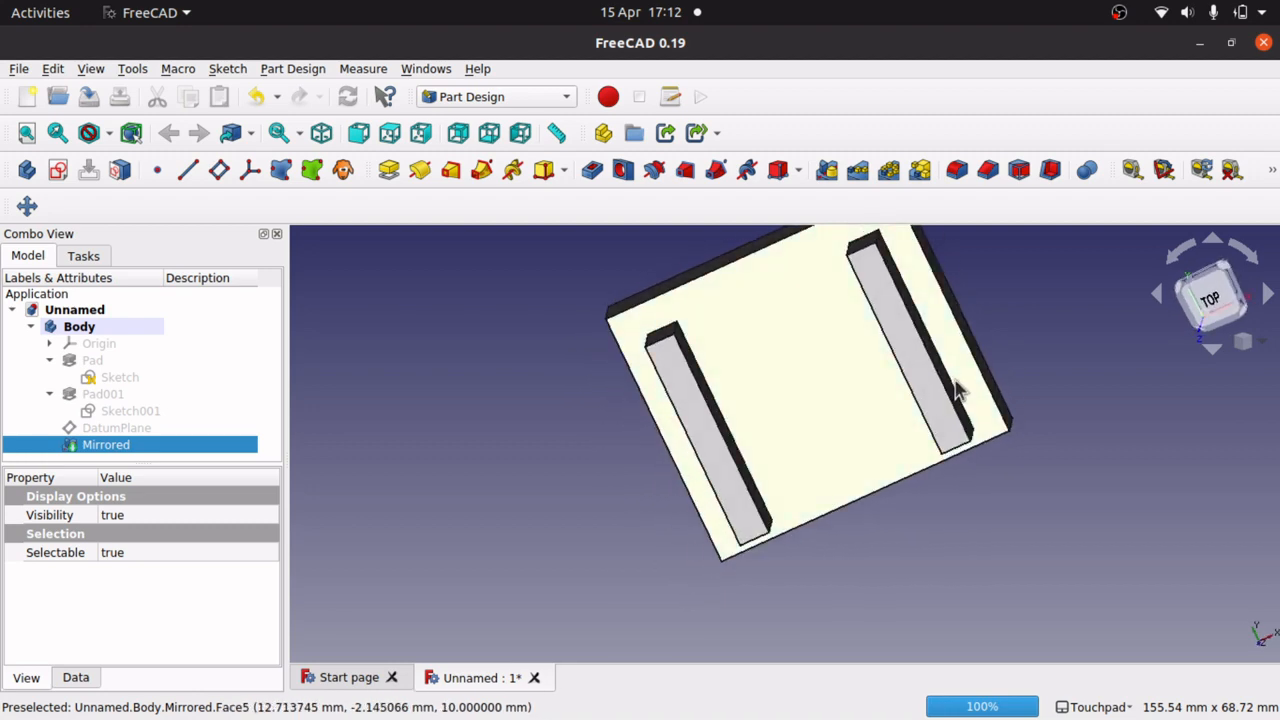
{"action": "left_click_drag", "start_coordinate": [789, 412], "coordinate": [772, 352], "text": "shift"}
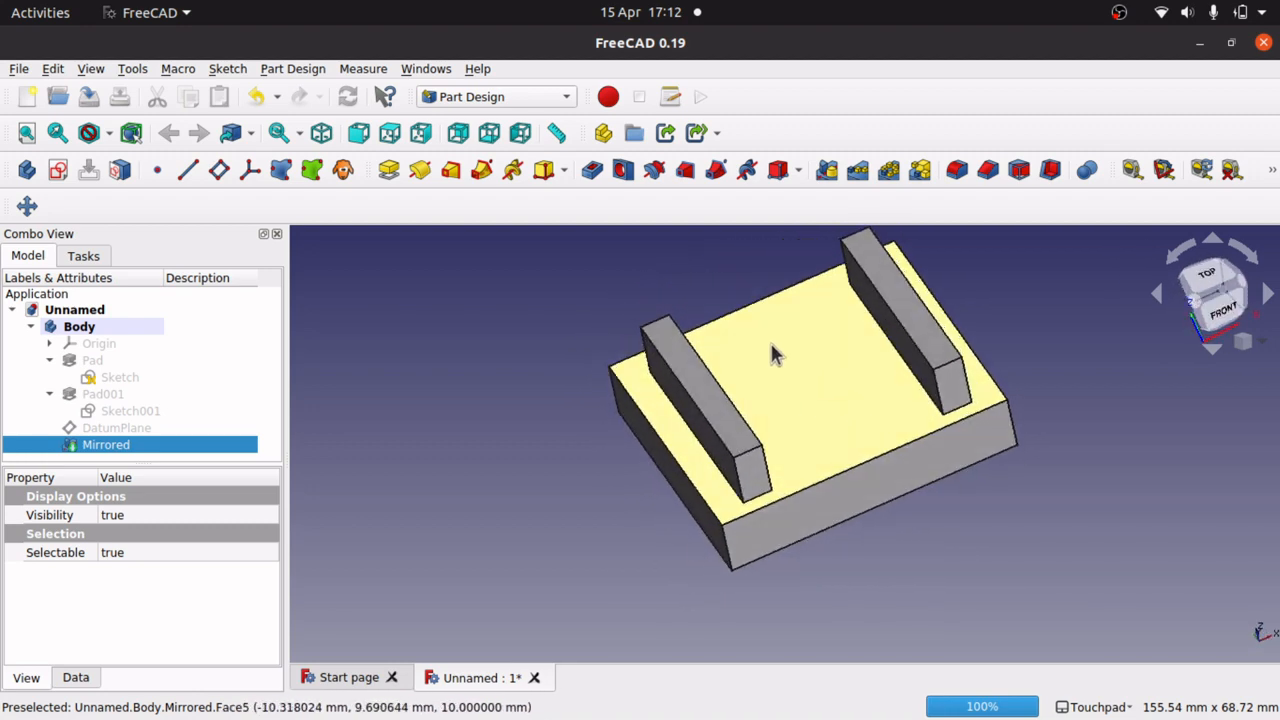
{"action": "middle_click_drag", "start_coordinate": [793, 393], "coordinate": [820, 417]}
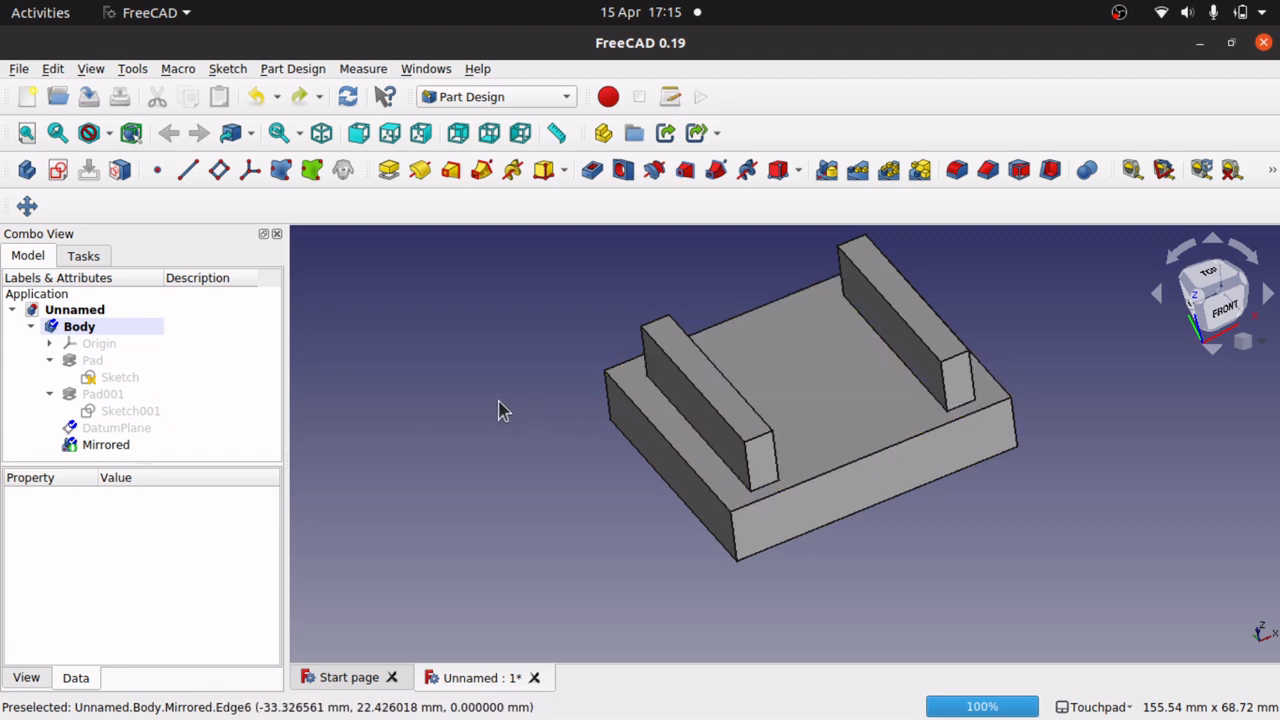
Show the datum plane again and review its placement position values.
{"action": "left_click", "coordinate": [116, 428]}
{"action": "key", "text": "space"}
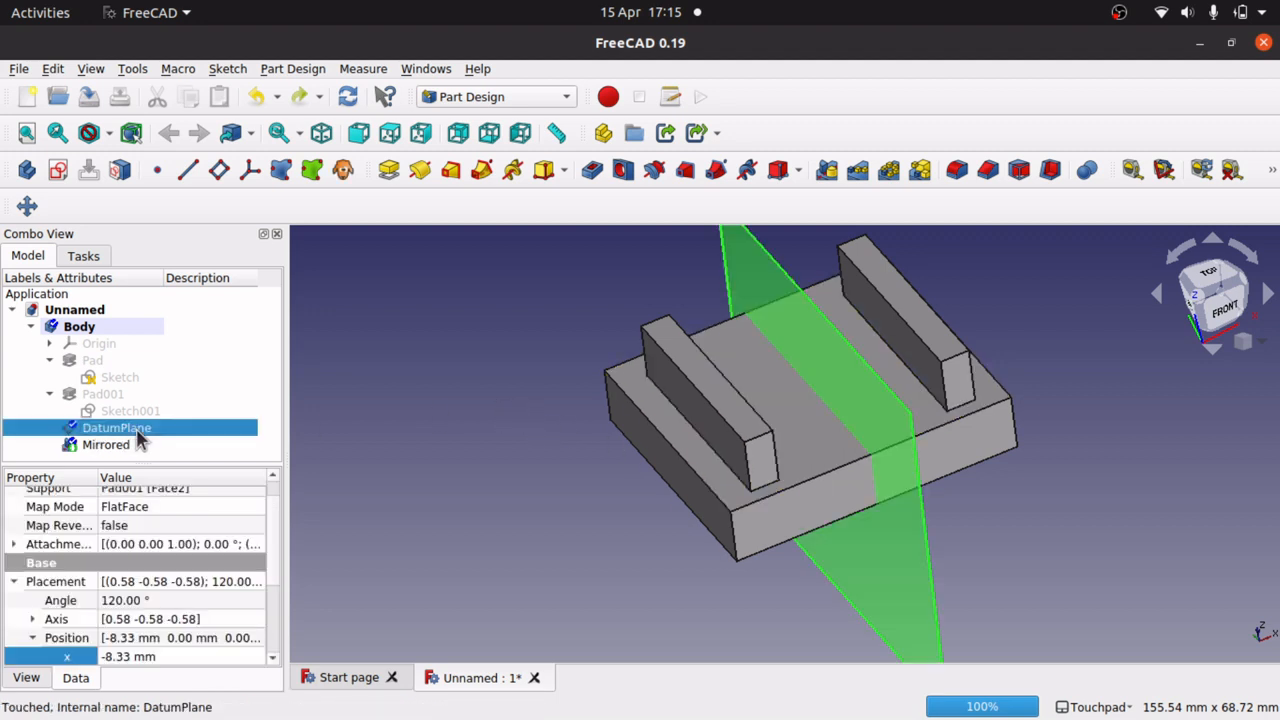
{"action": "left_click", "coordinate": [40, 643]}
{"action": "left_click", "coordinate": [40, 643]}
{"action": "left_click_drag", "start_coordinate": [276, 556], "coordinate": [272, 608]}
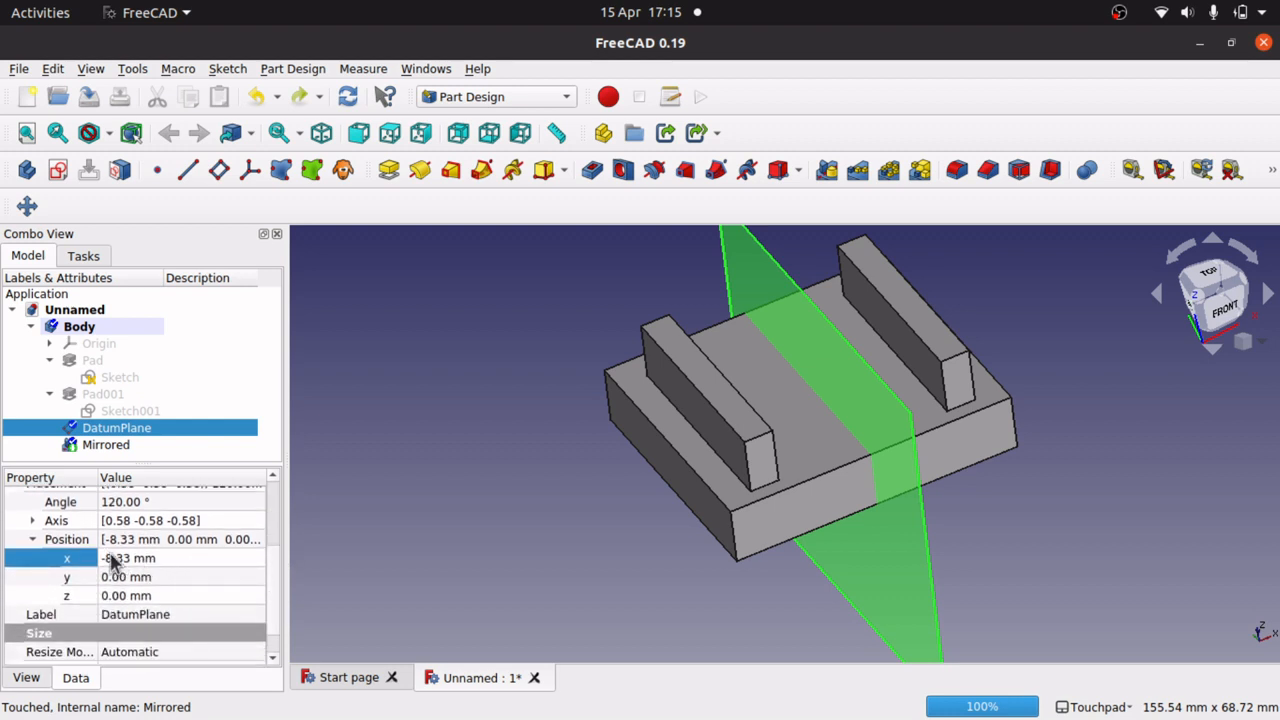
Edit the datum plane's attachment offset to -12 mm in the z-direction and accept it.
{"action": "double_click", "coordinate": [157, 432]}
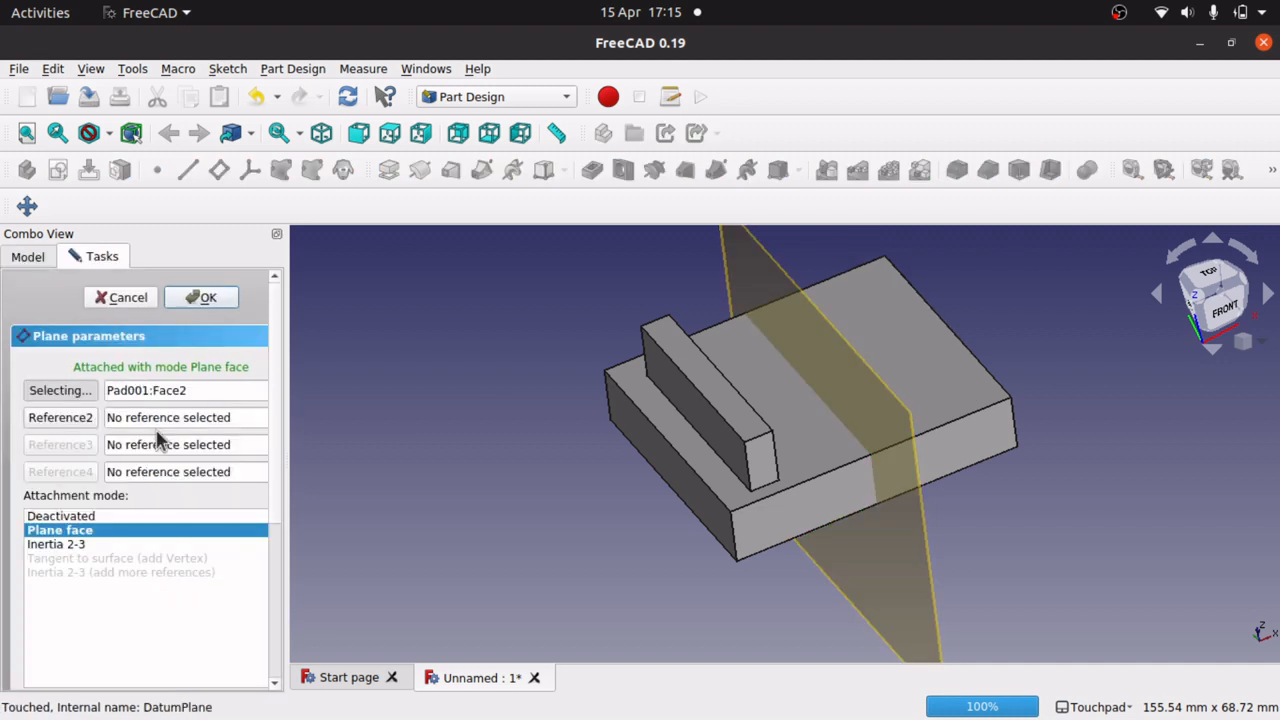
{"action": "left_click_drag", "start_coordinate": [278, 490], "coordinate": [282, 677]}
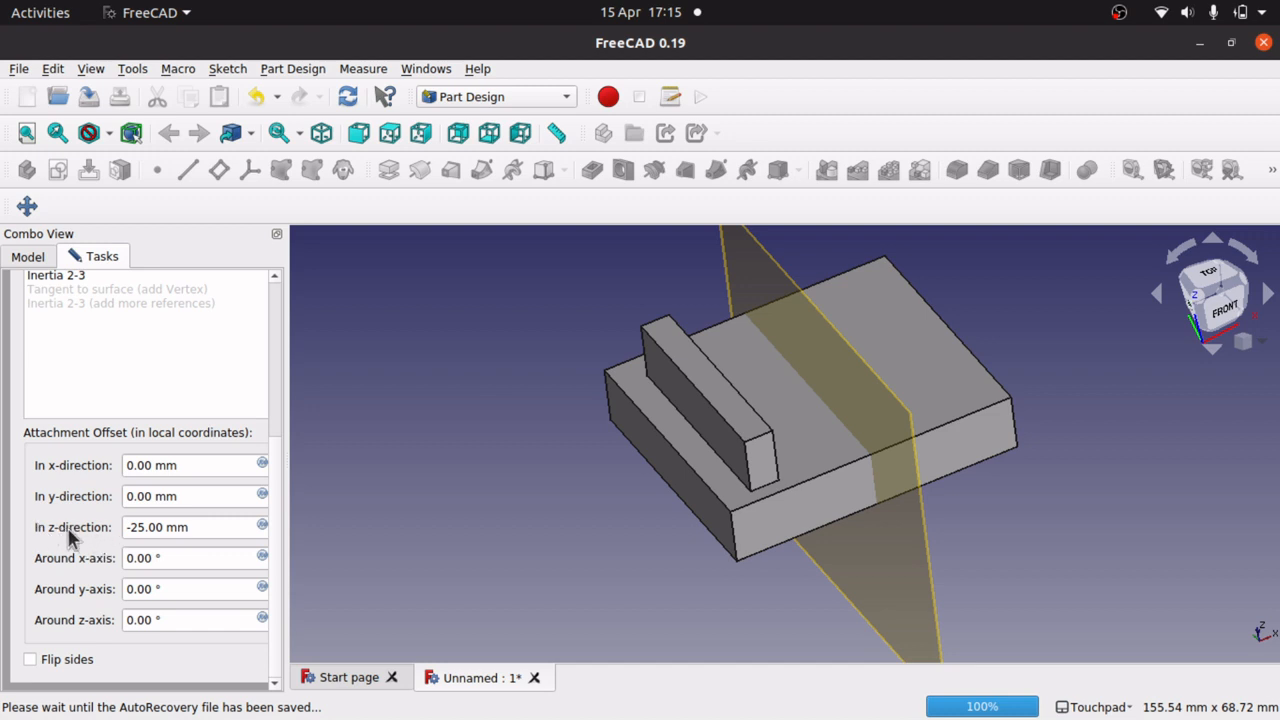
{"action": "left_click", "coordinate": [238, 531]}
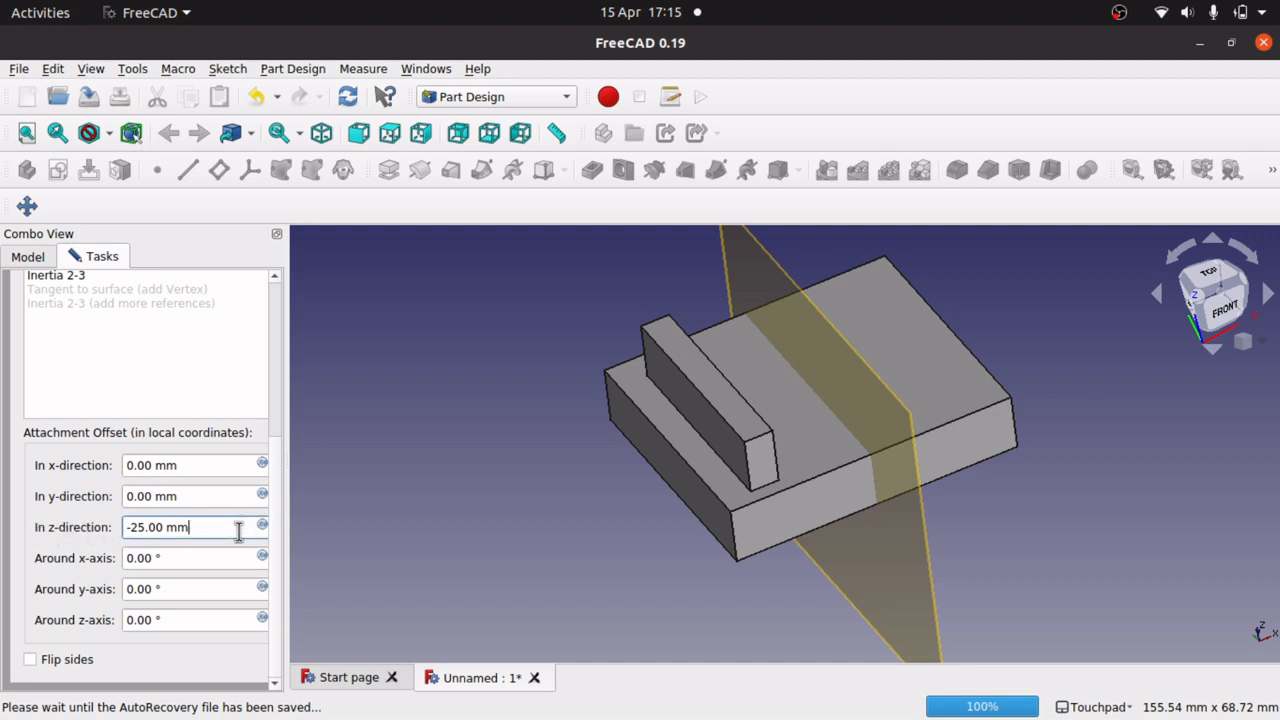
{"action": "scroll", "coordinate": [238, 531], "scroll_direction": "down", "scroll_amount": 8}
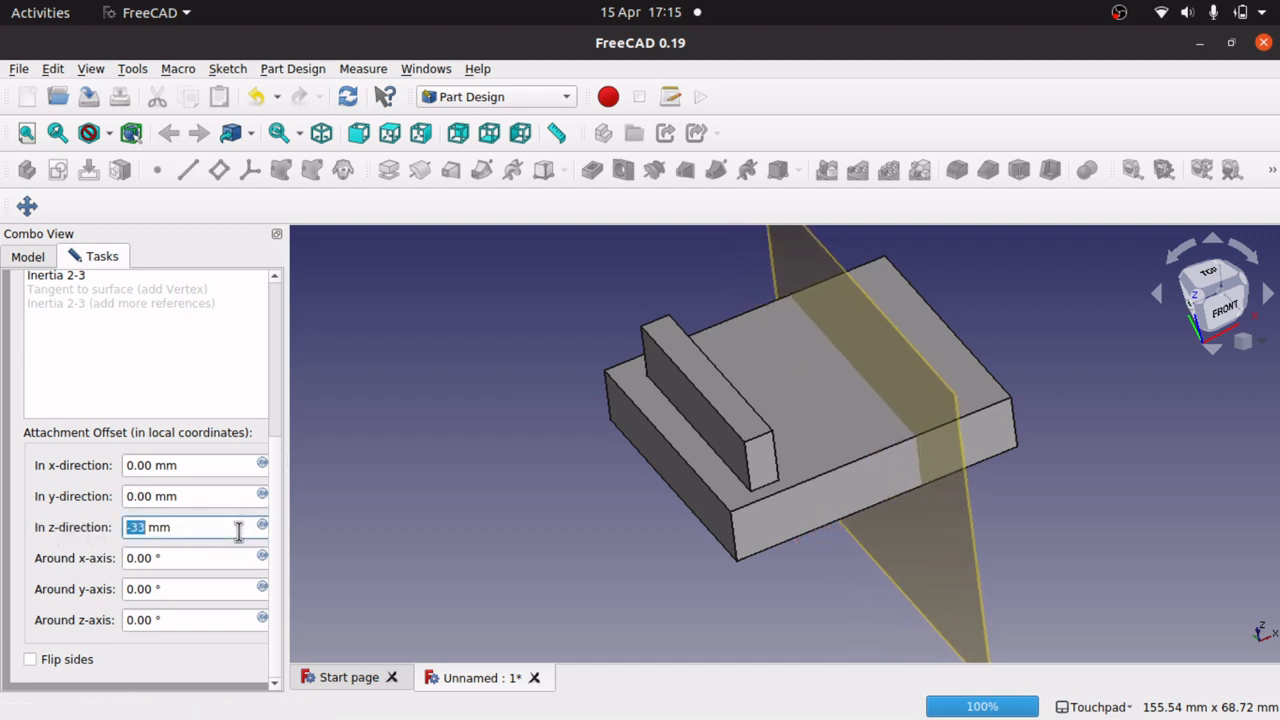
{"action": "scroll", "coordinate": [238, 531], "scroll_direction": "up", "scroll_amount": 20}
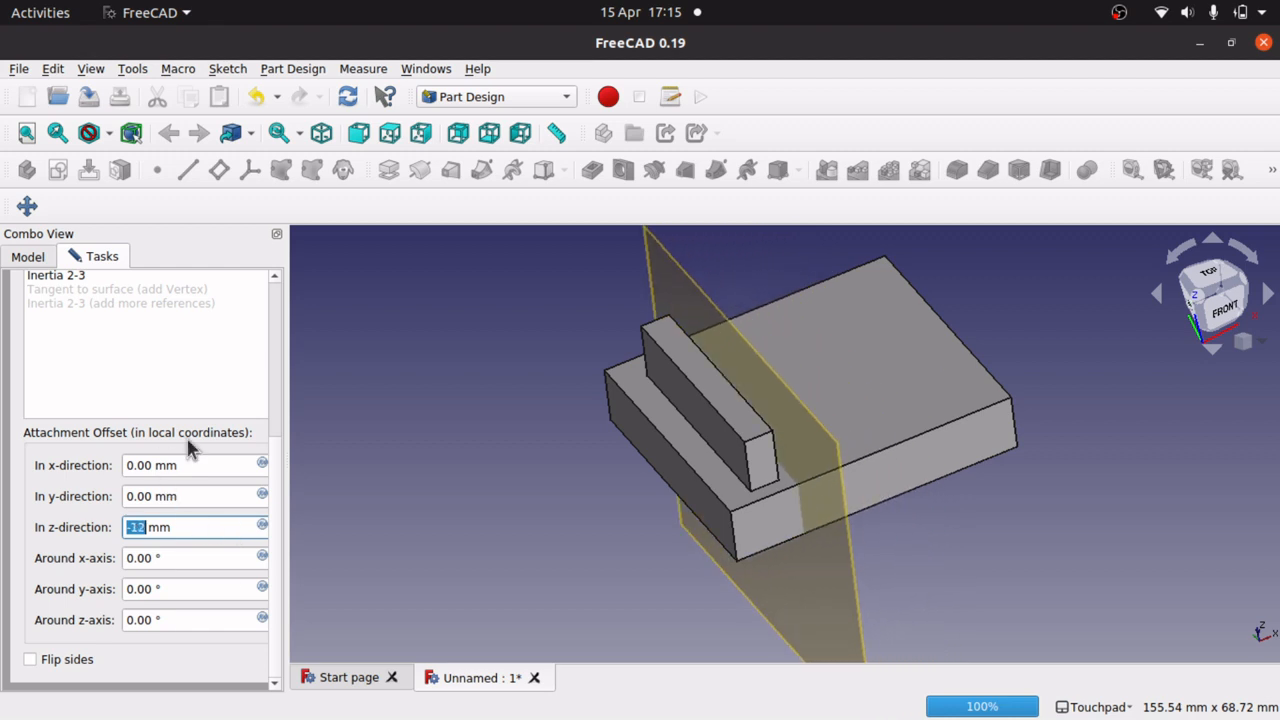
{"action": "left_click", "coordinate": [273, 542]}
{"action": "left_click_drag", "start_coordinate": [270, 605], "coordinate": [266, 303]}
{"action": "left_click", "coordinate": [224, 303]}
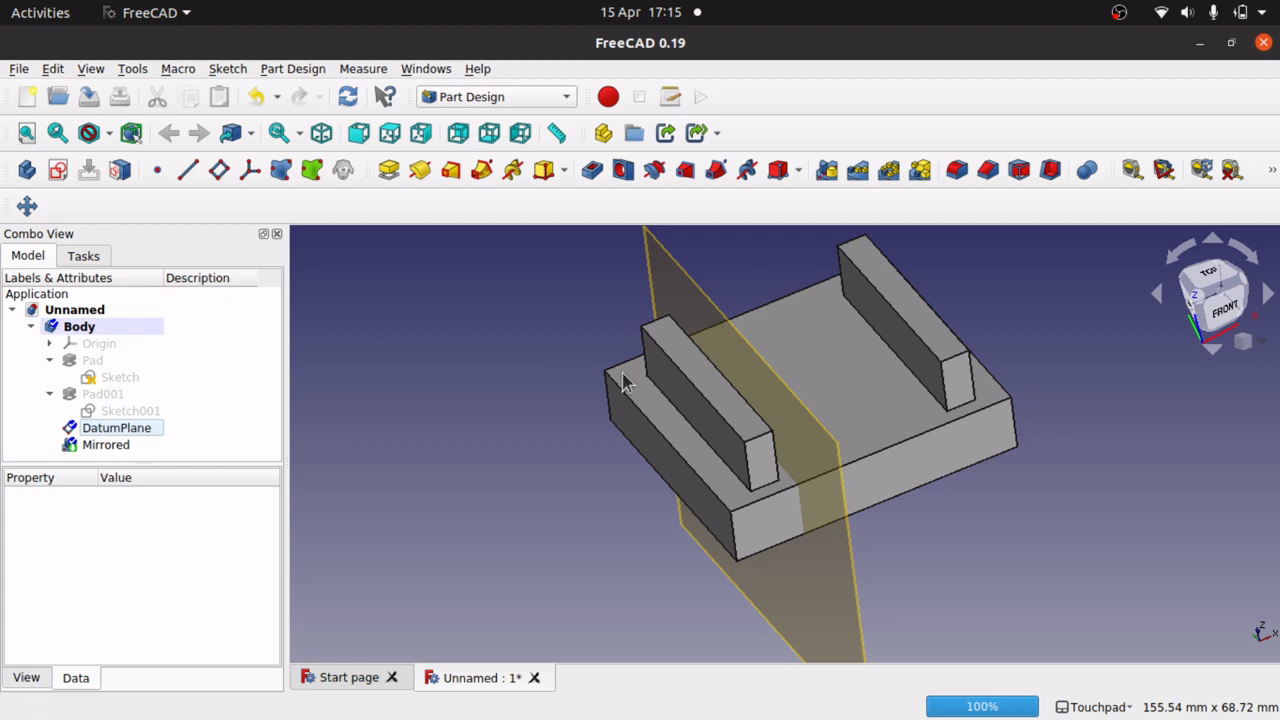
Refresh the model to update the mirrored bar for the moved datum plane and inspect it from several angles.
{"action": "left_click", "coordinate": [52, 68]}
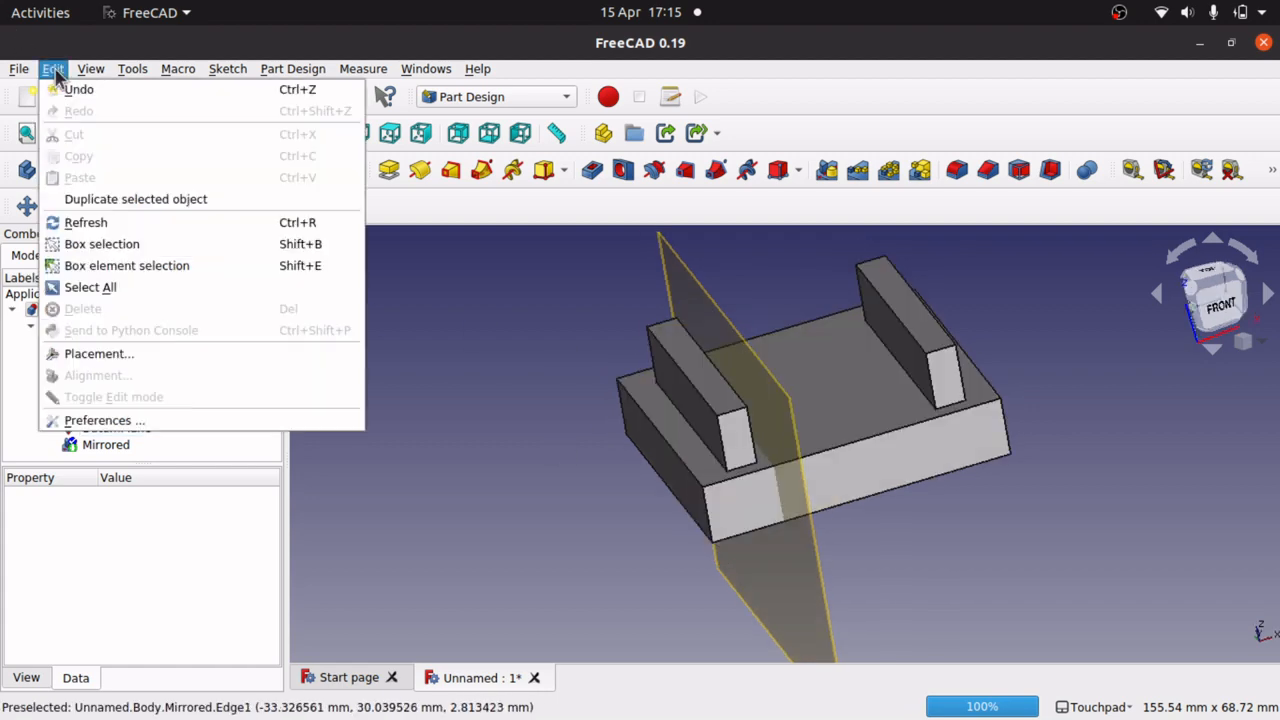
{"action": "left_click", "coordinate": [88, 228]}
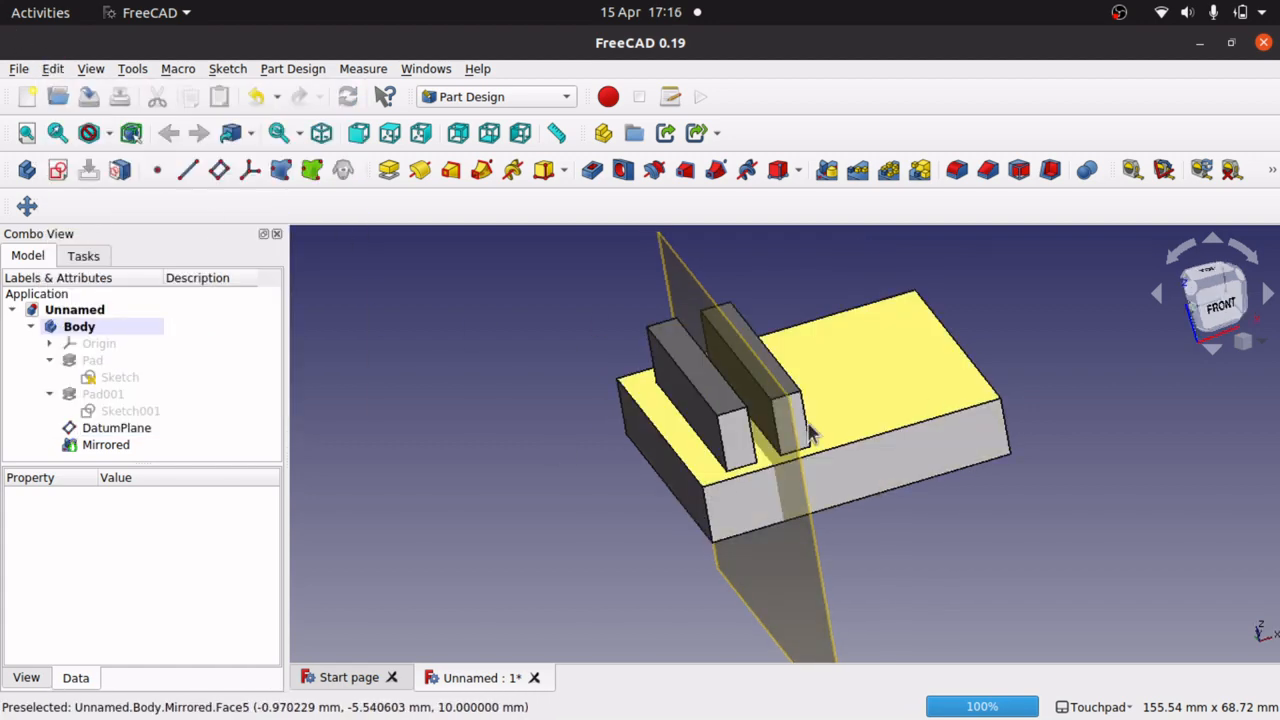
{"action": "mouse_move", "coordinate": [566, 402]}
{"action": "left_mouse_down", "text": "shift"}
{"action": "mouse_move", "coordinate": [620, 469]}
{"action": "mouse_move", "coordinate": [716, 521]}
{"action": "mouse_move", "coordinate": [528, 394]}
{"action": "mouse_move", "coordinate": [569, 426]}
{"action": "left_mouse_up", "text": "shift"}
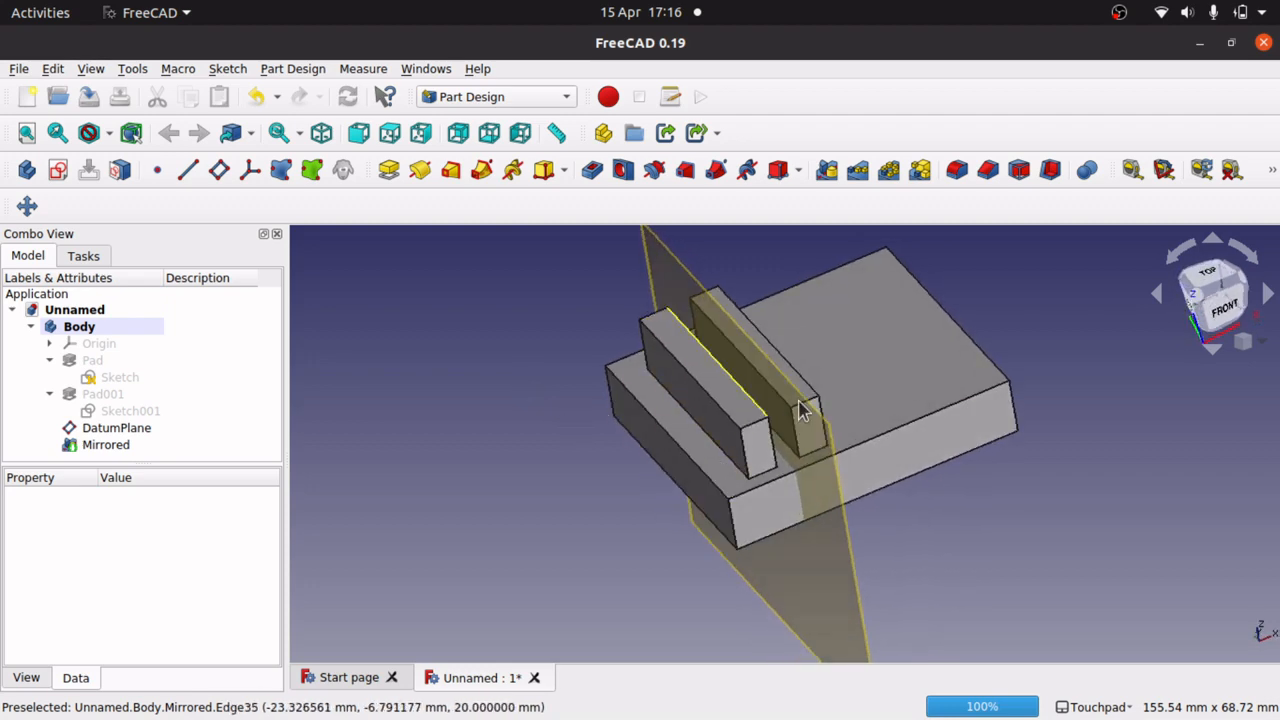
{"action": "left_click_drag", "start_coordinate": [800, 412], "coordinate": [790, 348], "text": "shift"}
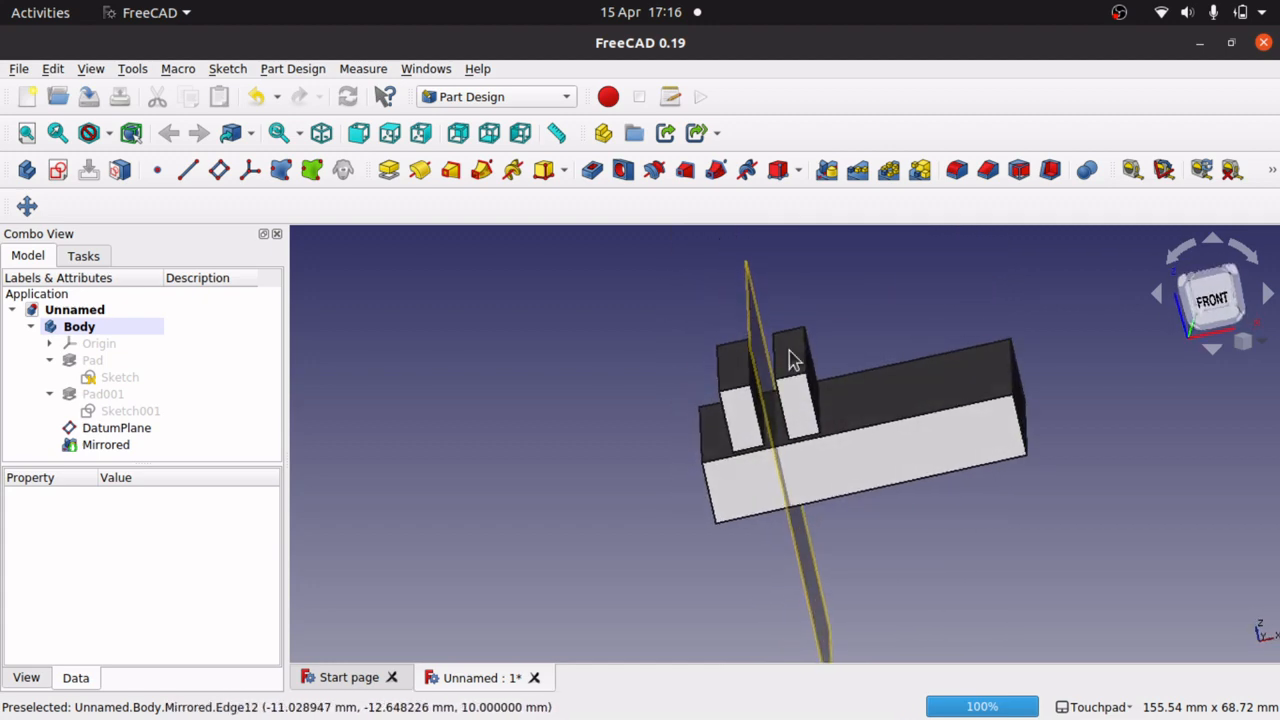
Set the datum plane's attachment offset to -30 mm in the z-direction and accept it.
{"action": "double_click", "coordinate": [137, 429]}
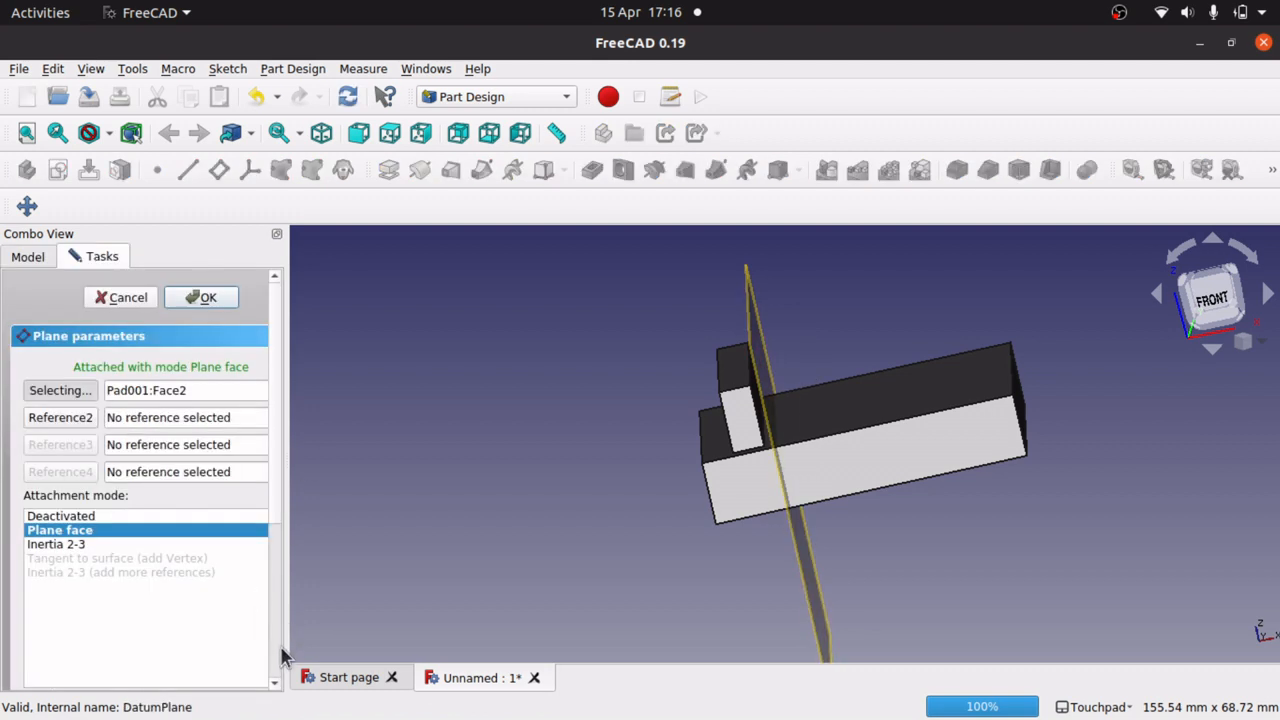
{"action": "scroll", "coordinate": [276, 641], "scroll_direction": "down", "scroll_amount": 5}
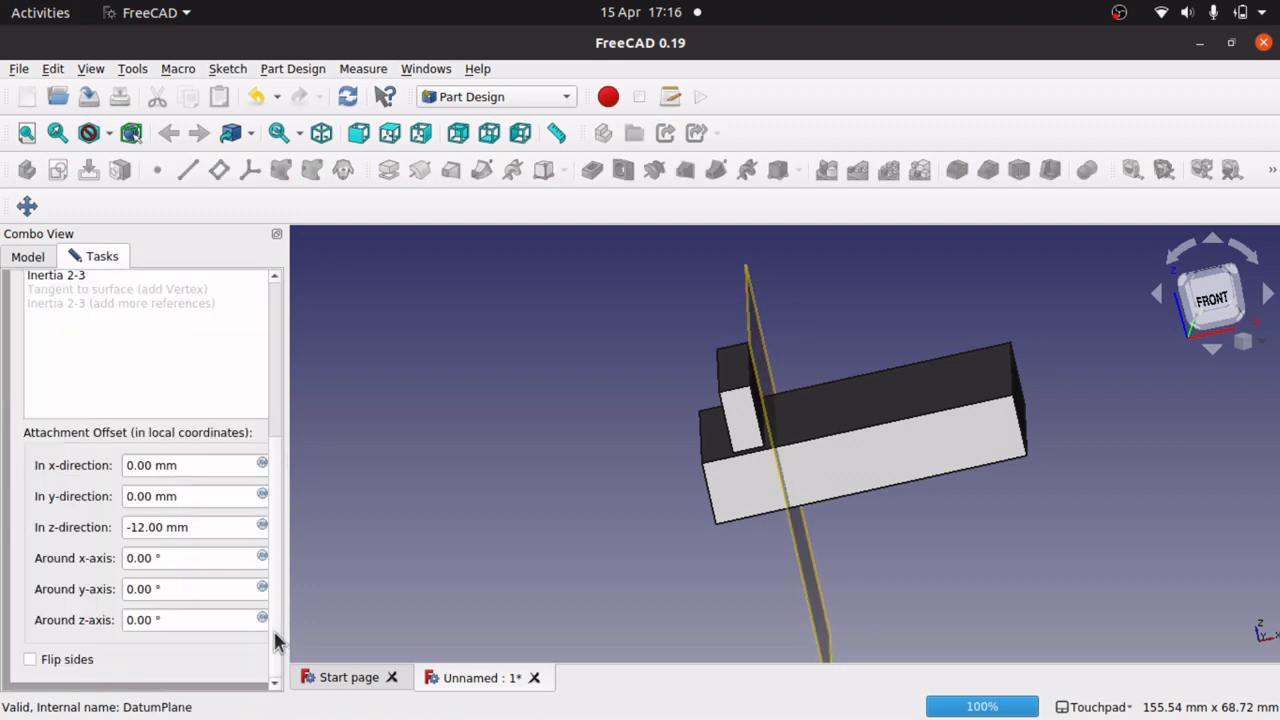
{"action": "left_click", "coordinate": [150, 527]}
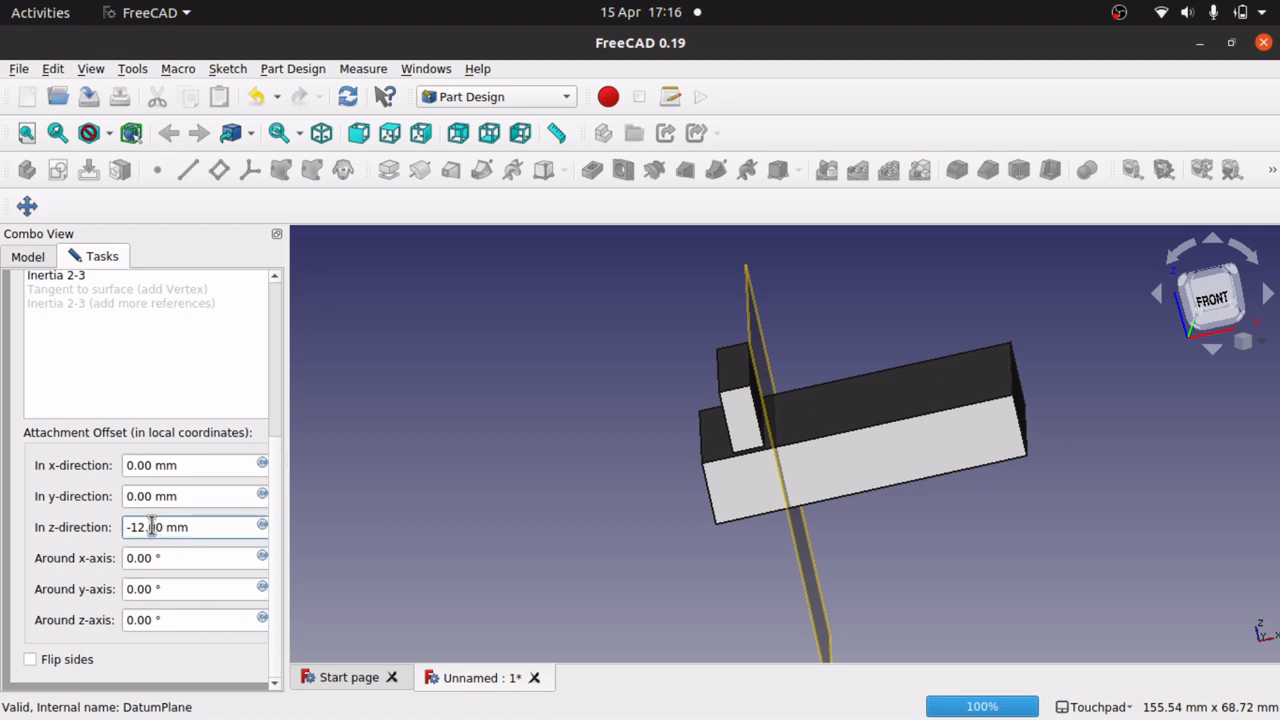
{"action": "scroll", "coordinate": [150, 527], "scroll_direction": "down", "scroll_amount": 20}
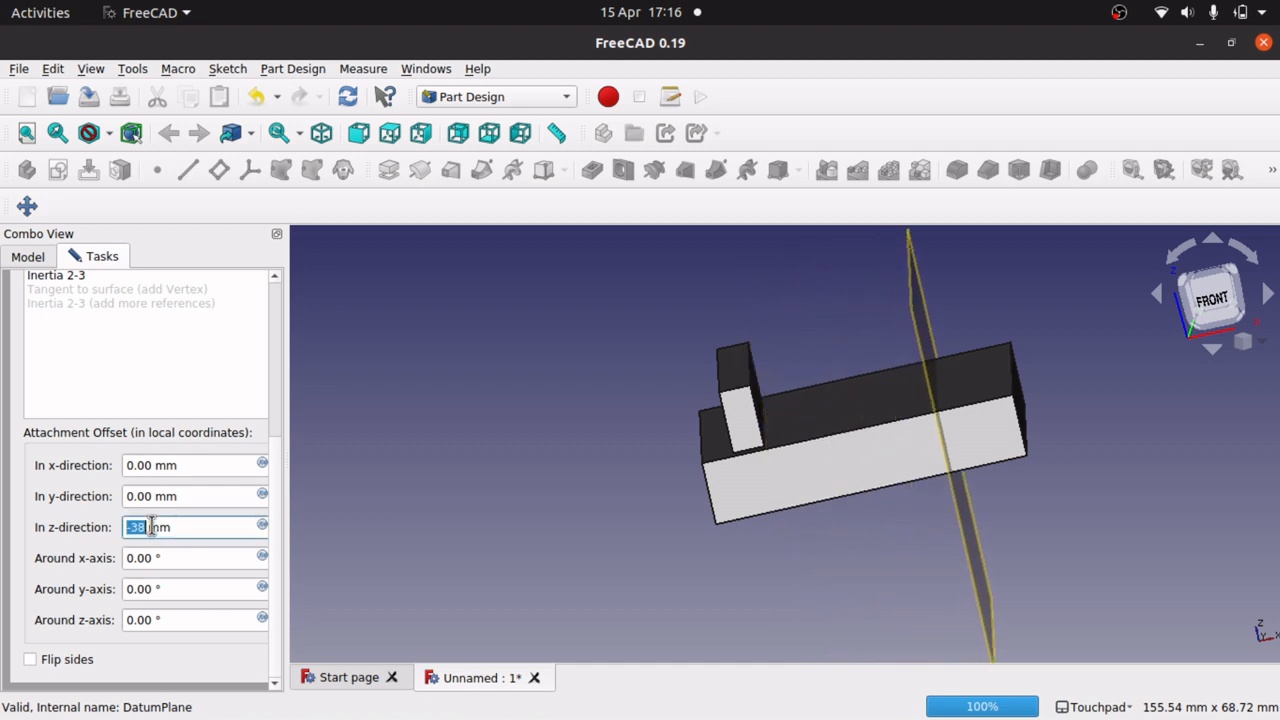
{"action": "scroll", "coordinate": [150, 527], "scroll_direction": "up", "scroll_amount": 8}
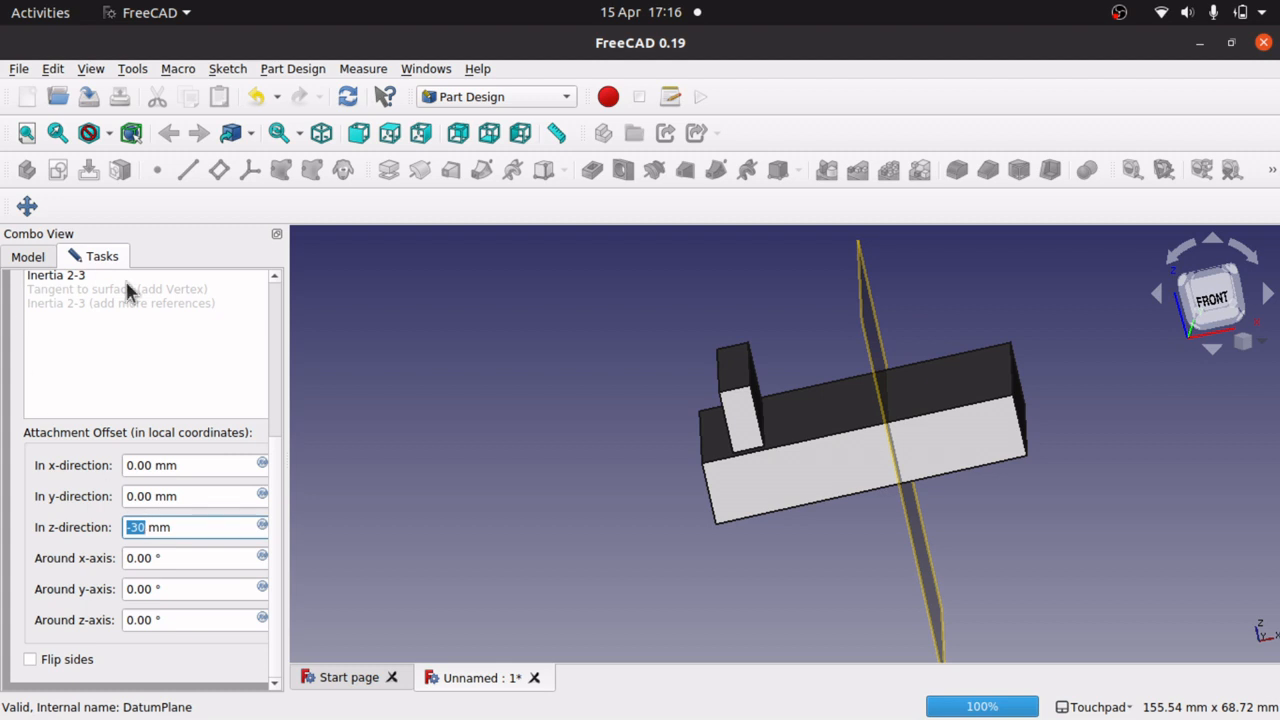
{"action": "scroll", "coordinate": [275, 350], "scroll_direction": "up", "scroll_amount": 5}
{"action": "left_click", "coordinate": [200, 294]}
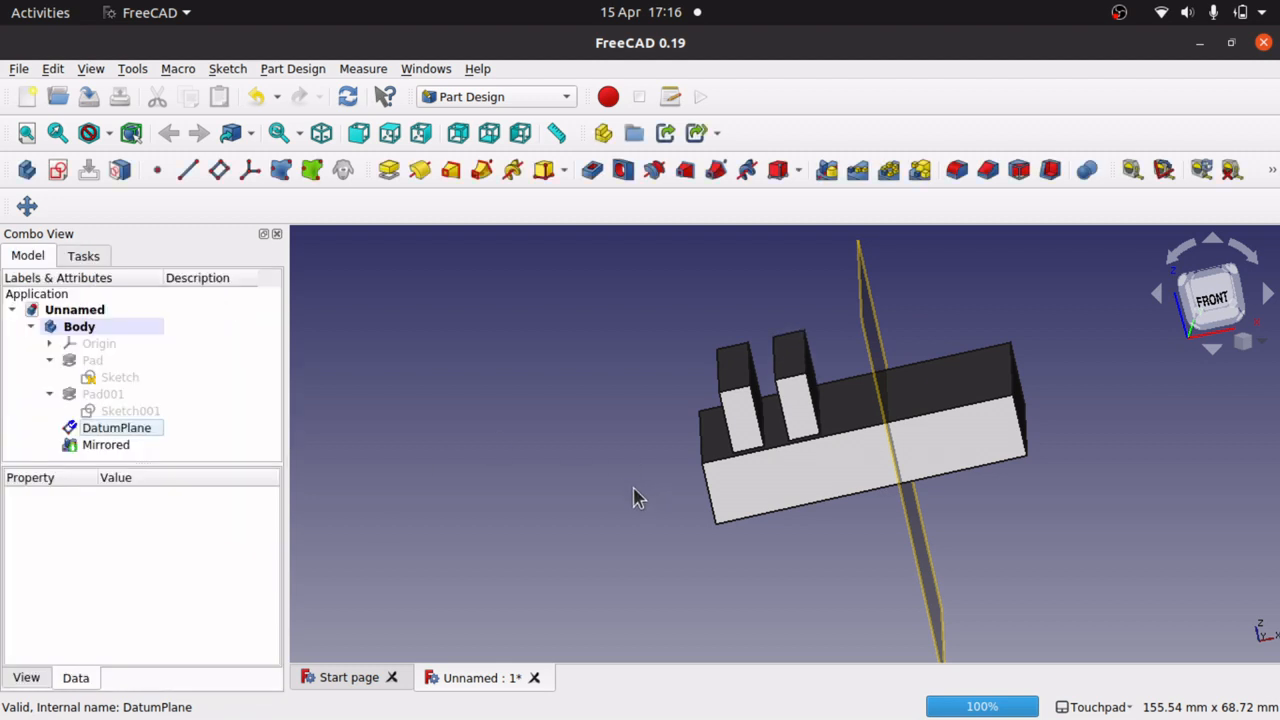
Refresh the model for the moved datum plane and look at the plate from the top.
{"action": "left_click", "coordinate": [53, 69]}
{"action": "left_click", "coordinate": [100, 222]}
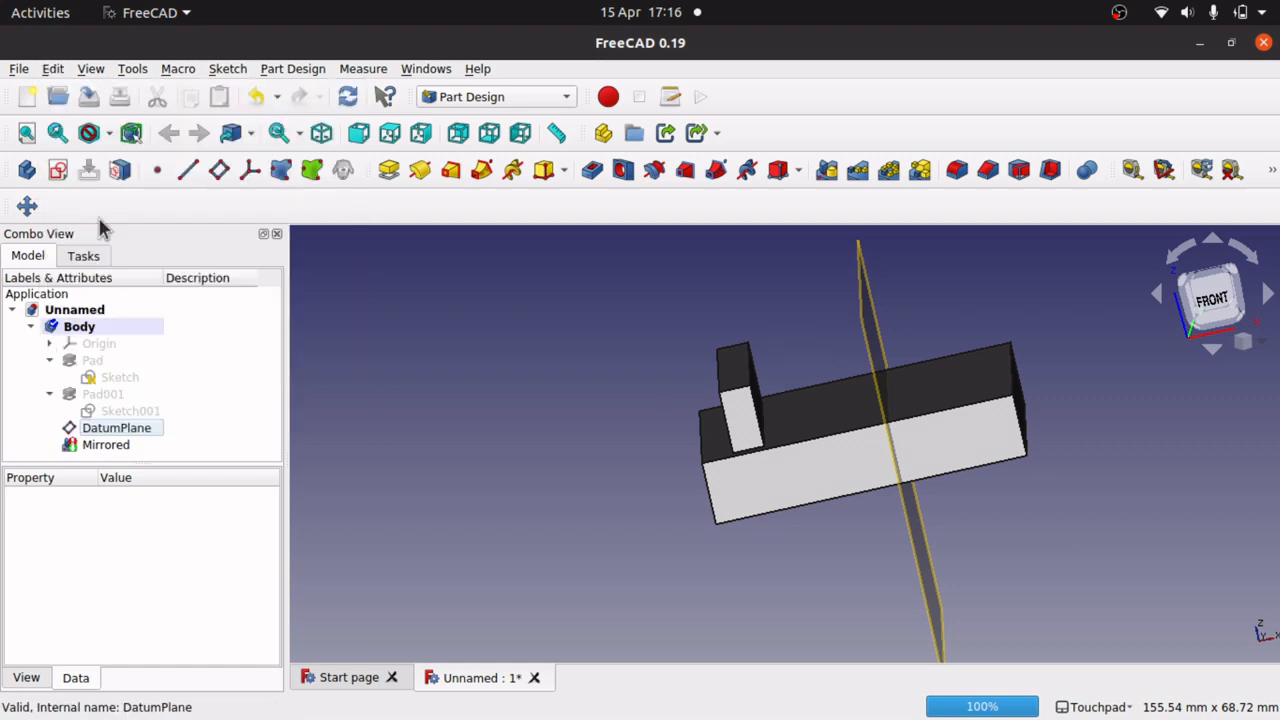
{"action": "mouse_move", "coordinate": [820, 381]}
{"action": "left_mouse_down", "text": "shift"}
{"action": "mouse_move", "coordinate": [863, 480]}
{"action": "mouse_move", "coordinate": [830, 386]}
{"action": "left_mouse_up", "text": "shift"}
{"action": "scroll", "coordinate": [835, 395], "scroll_direction": "down", "scroll_amount": 4}
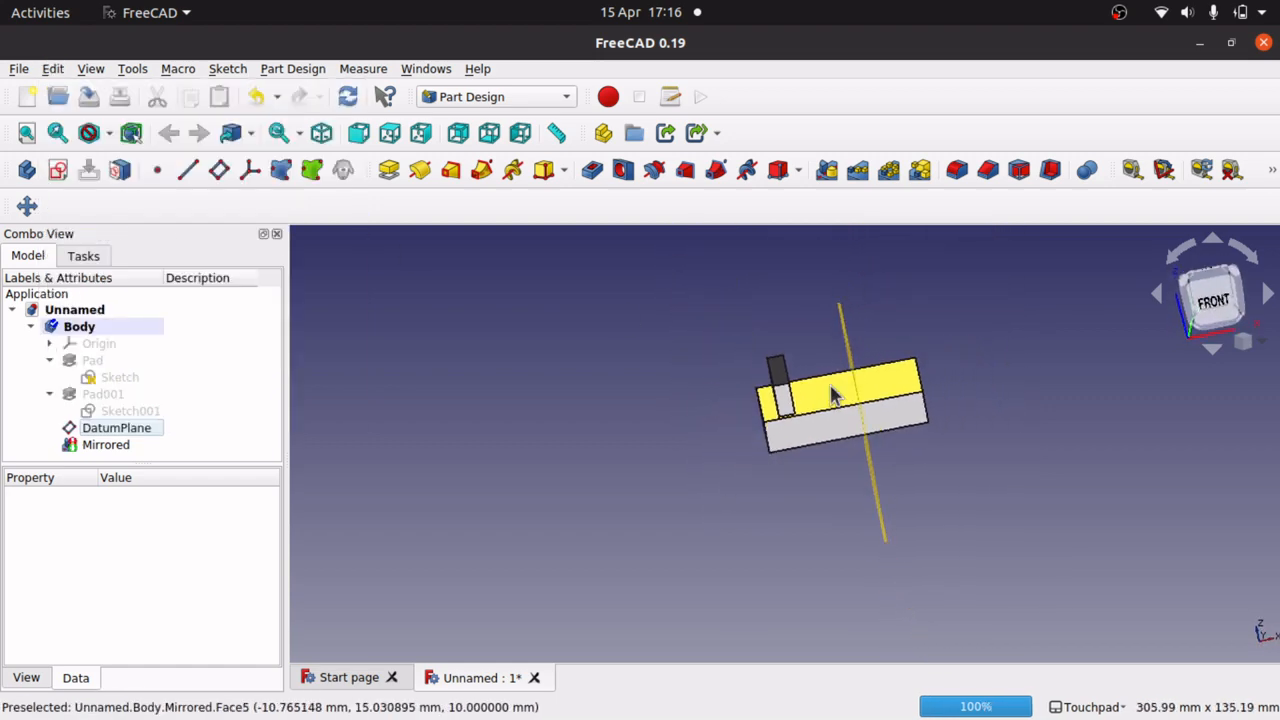
{"action": "key", "text": "2"}
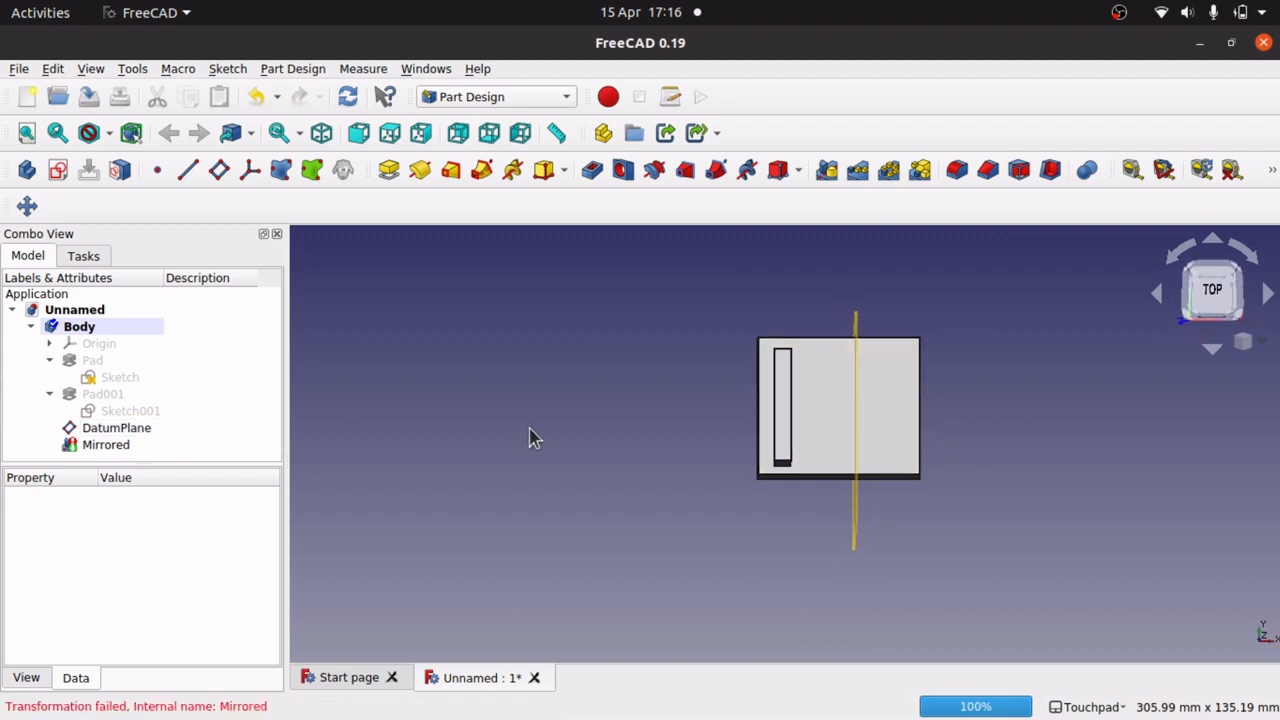
Open the mirrored feature's parameters to check its messages and preview, and leave without changing anything.
{"action": "left_click", "coordinate": [90, 450]}
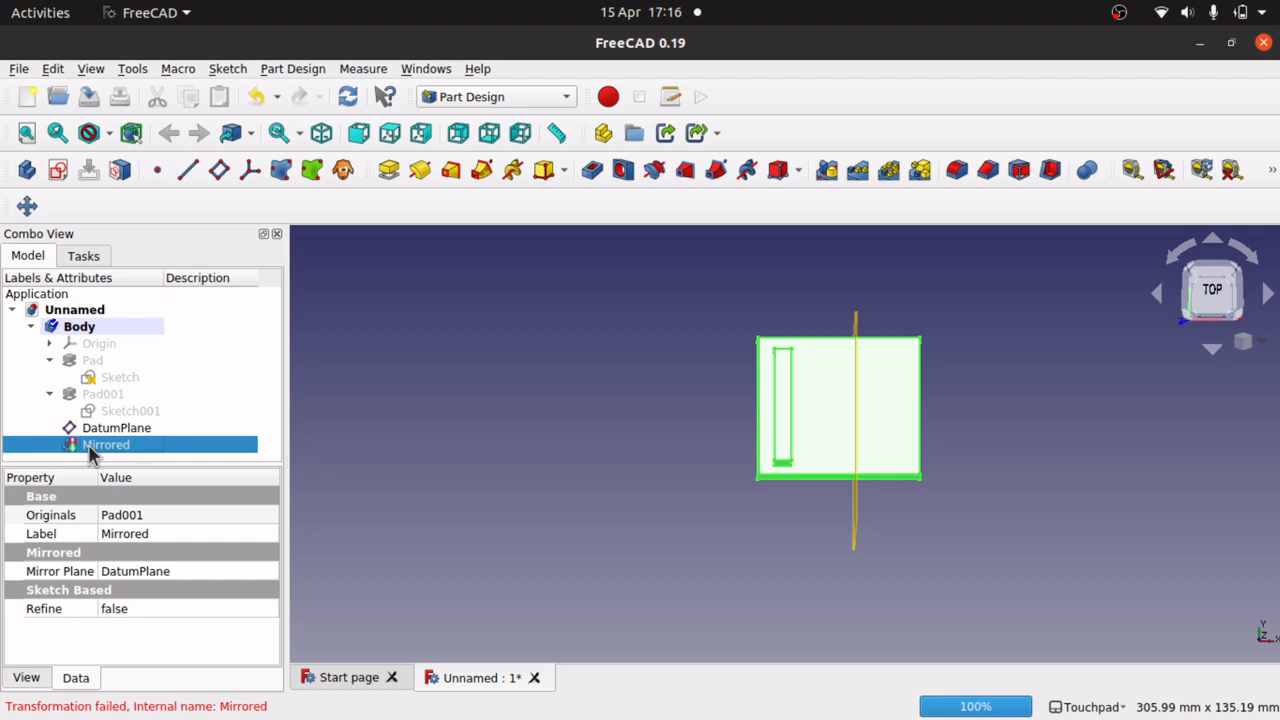
{"action": "double_click", "coordinate": [90, 452]}
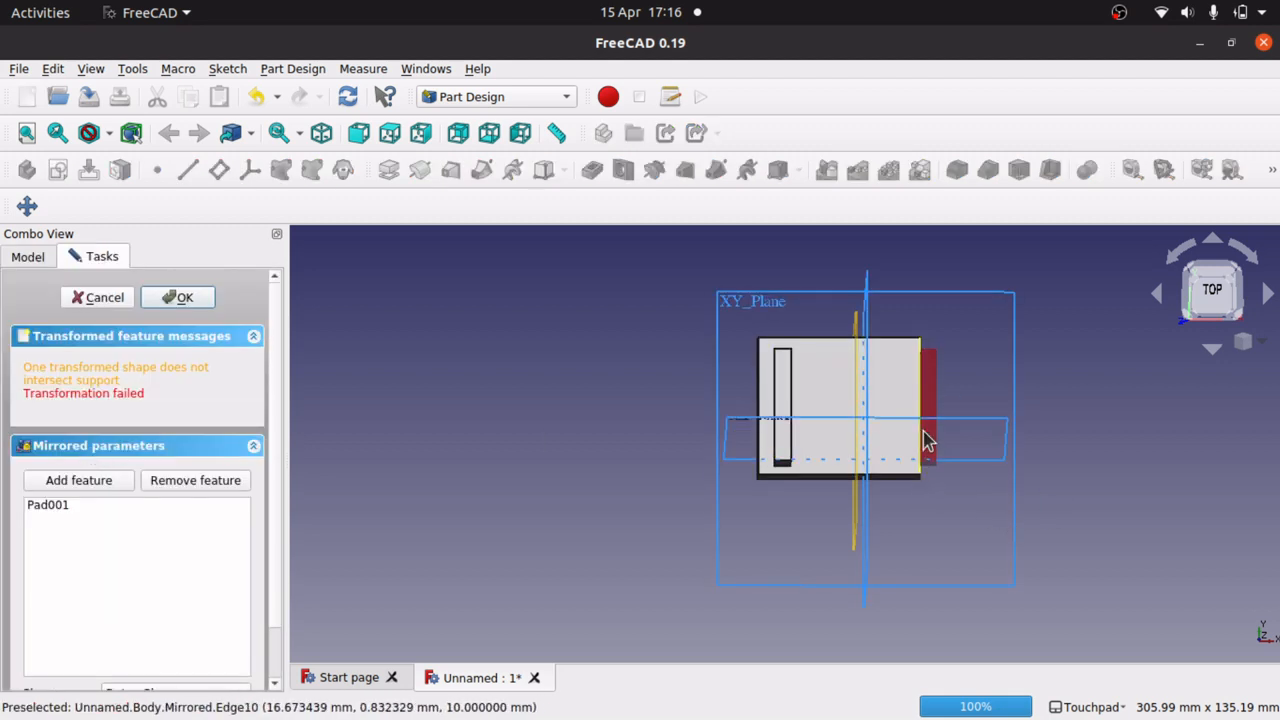
{"action": "left_click", "coordinate": [97, 298]}
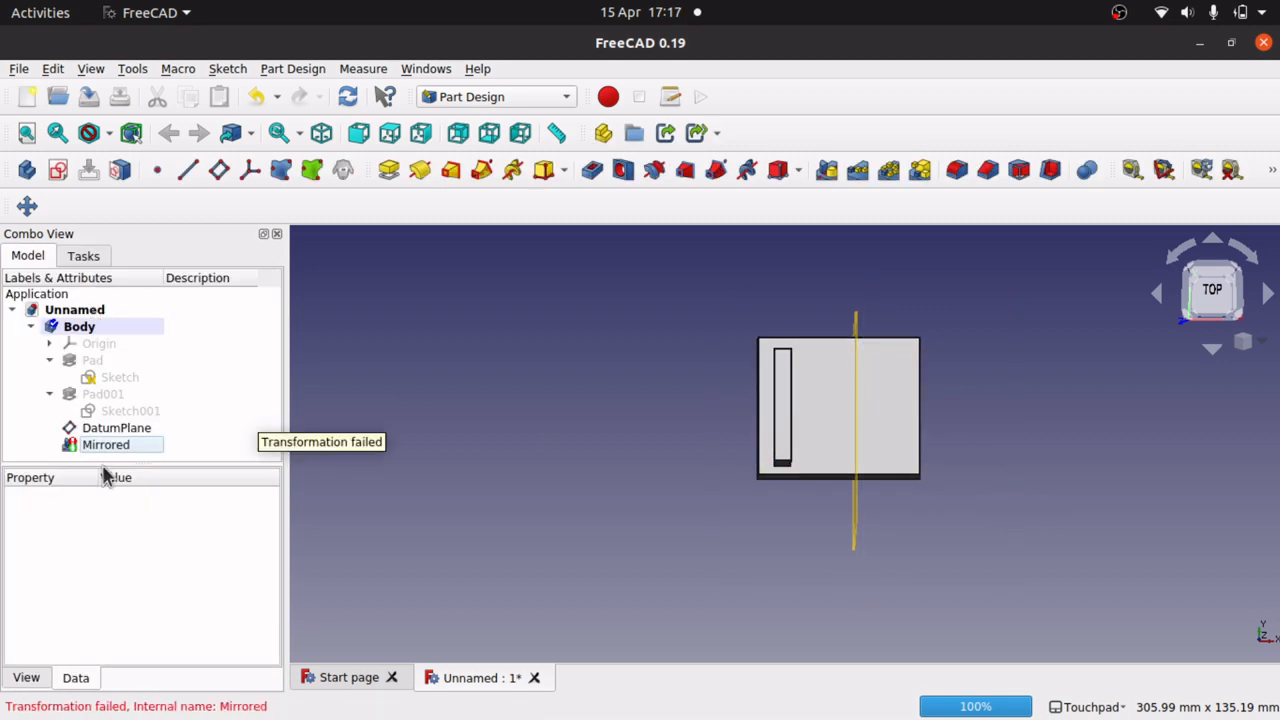
Set the datum plane's attachment offset to -23 mm in the z-direction and accept it.
{"action": "double_click", "coordinate": [120, 430]}
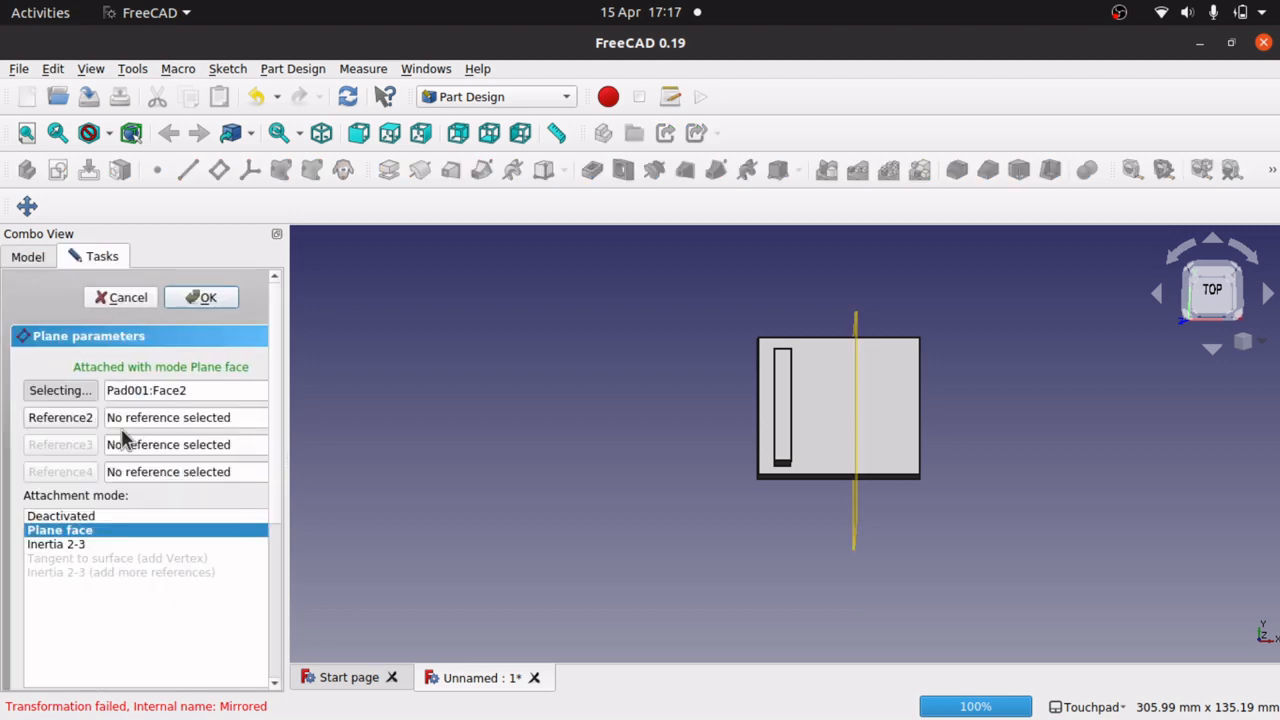
{"action": "left_click", "coordinate": [272, 586]}
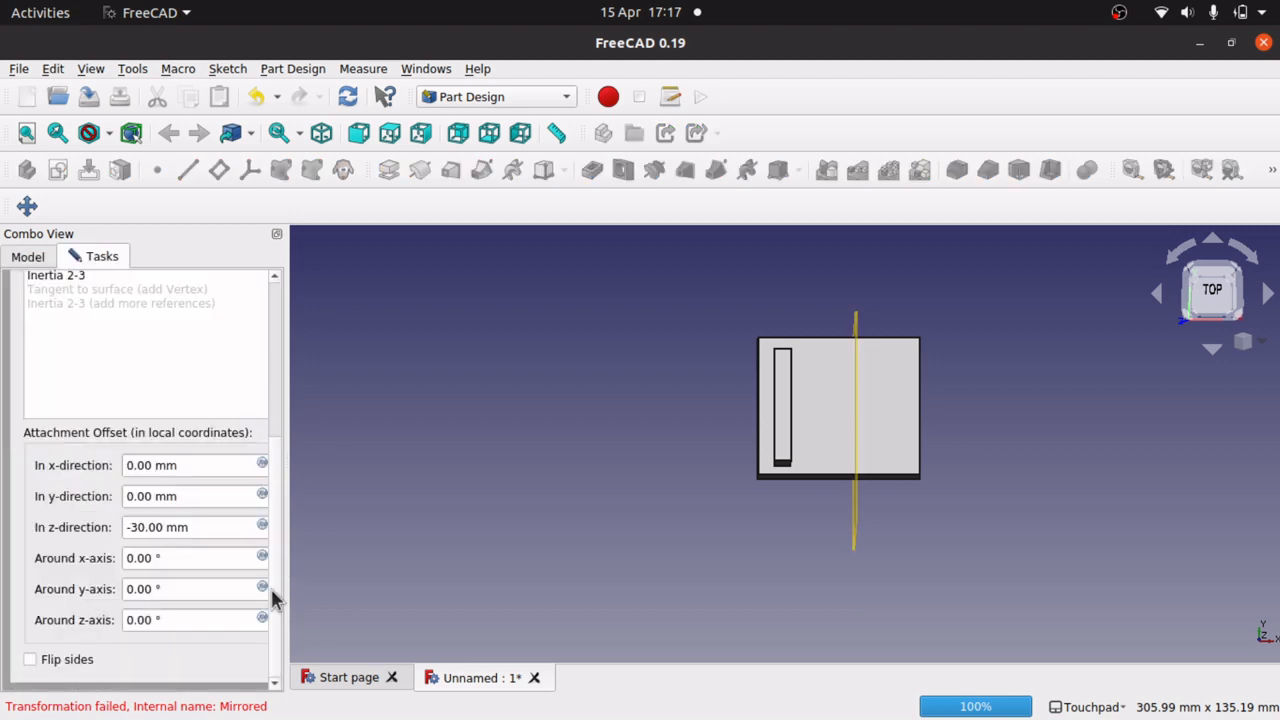
{"action": "left_click", "coordinate": [143, 537]}
{"action": "key", "text": "Up"}
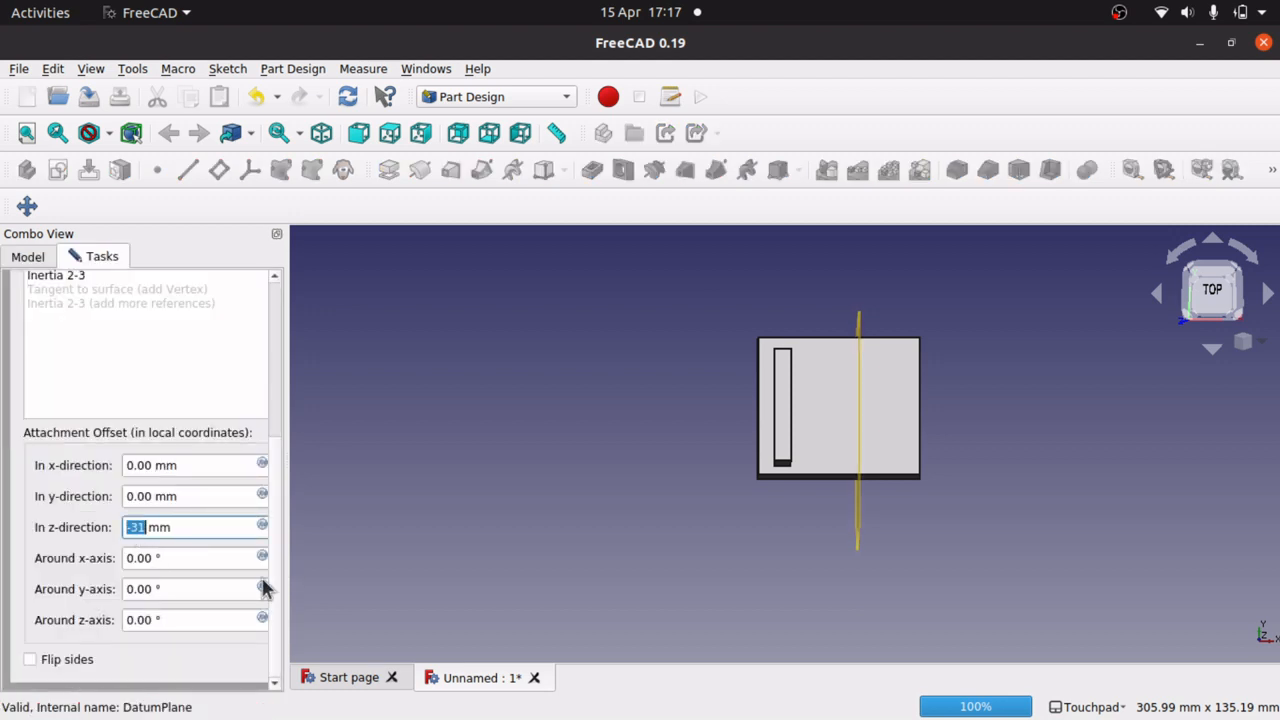
{"action": "key", "text": "Up"}
{"action": "key", "text": "Up"}
{"action": "key", "text": "Up"}
{"action": "key", "text": "Up"}
{"action": "key", "text": "Up"}
{"action": "key", "text": "Up"}
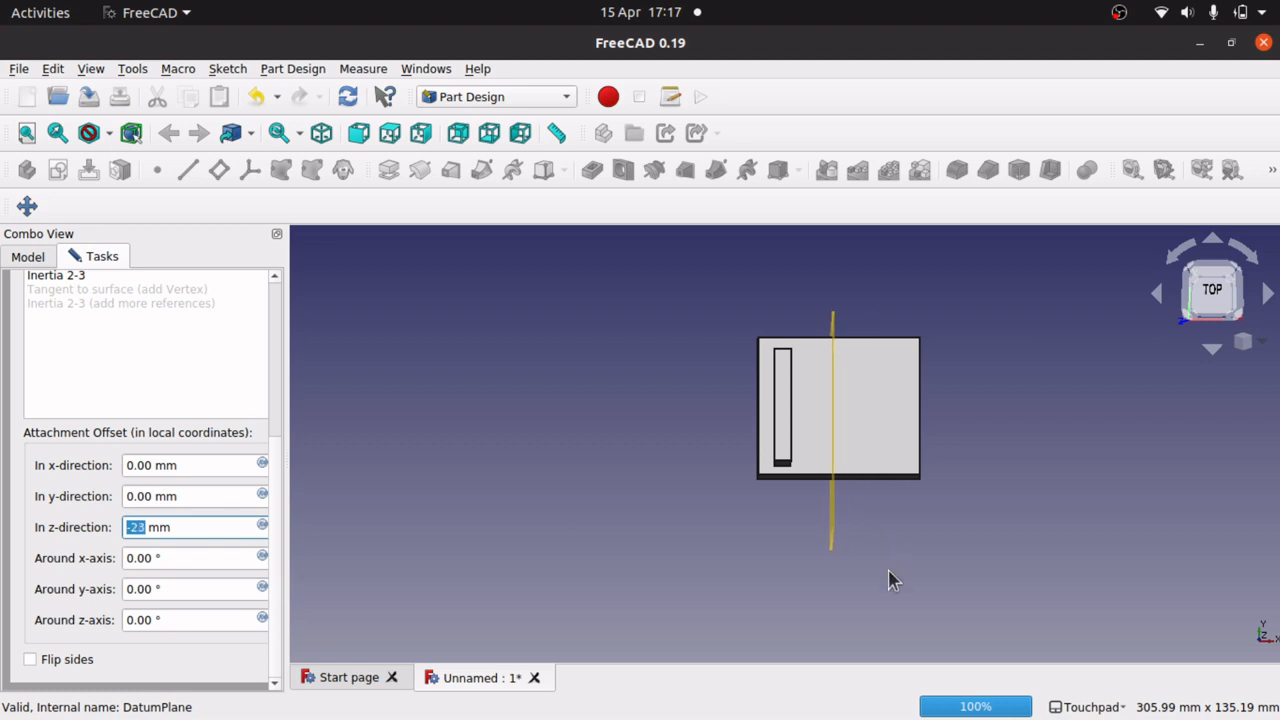
{"action": "left_click_drag", "start_coordinate": [898, 537], "coordinate": [832, 467], "text": "shift"}
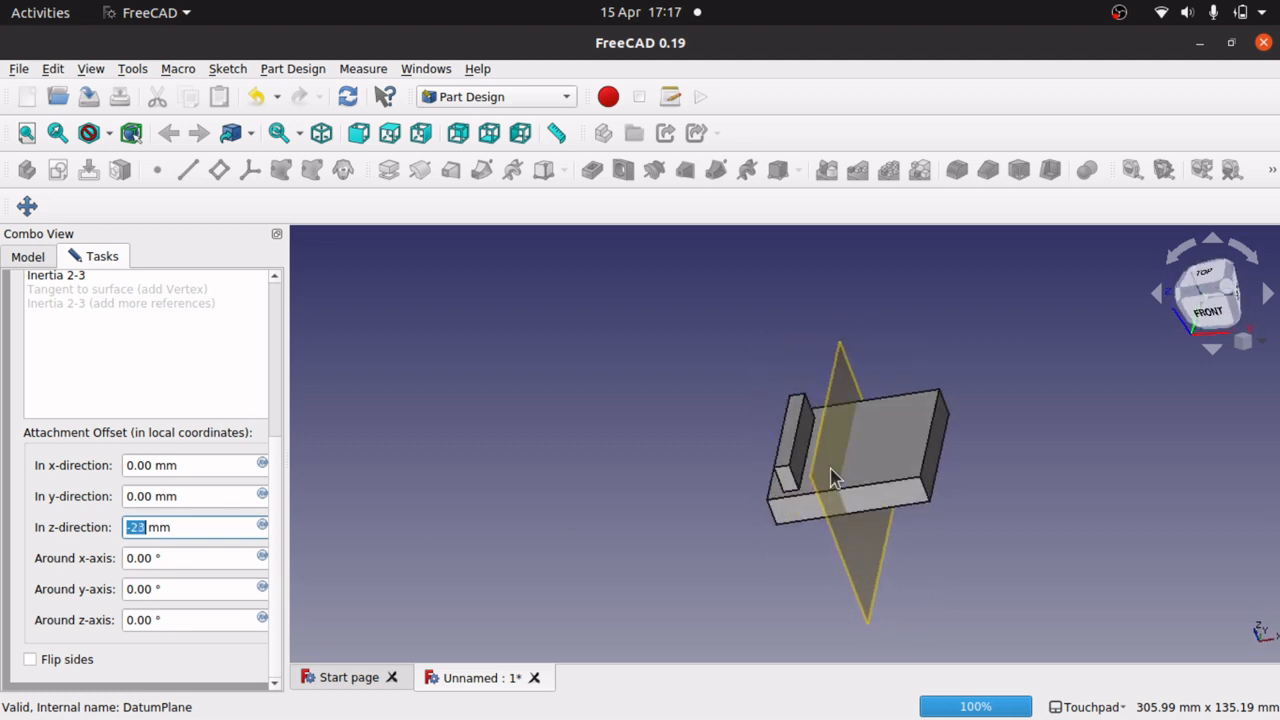
{"action": "scroll", "coordinate": [831, 470], "scroll_direction": "up", "scroll_amount": 5}
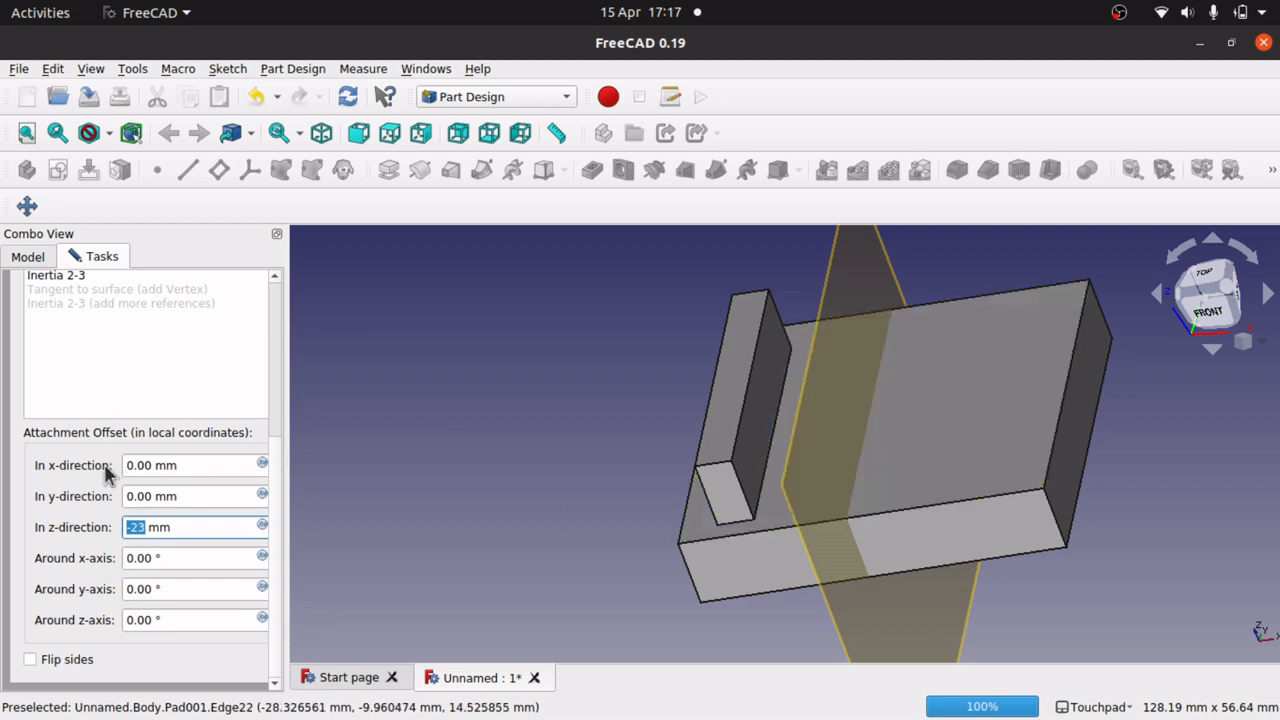
{"action": "scroll", "coordinate": [268, 288], "scroll_direction": "up", "scroll_amount": 5}
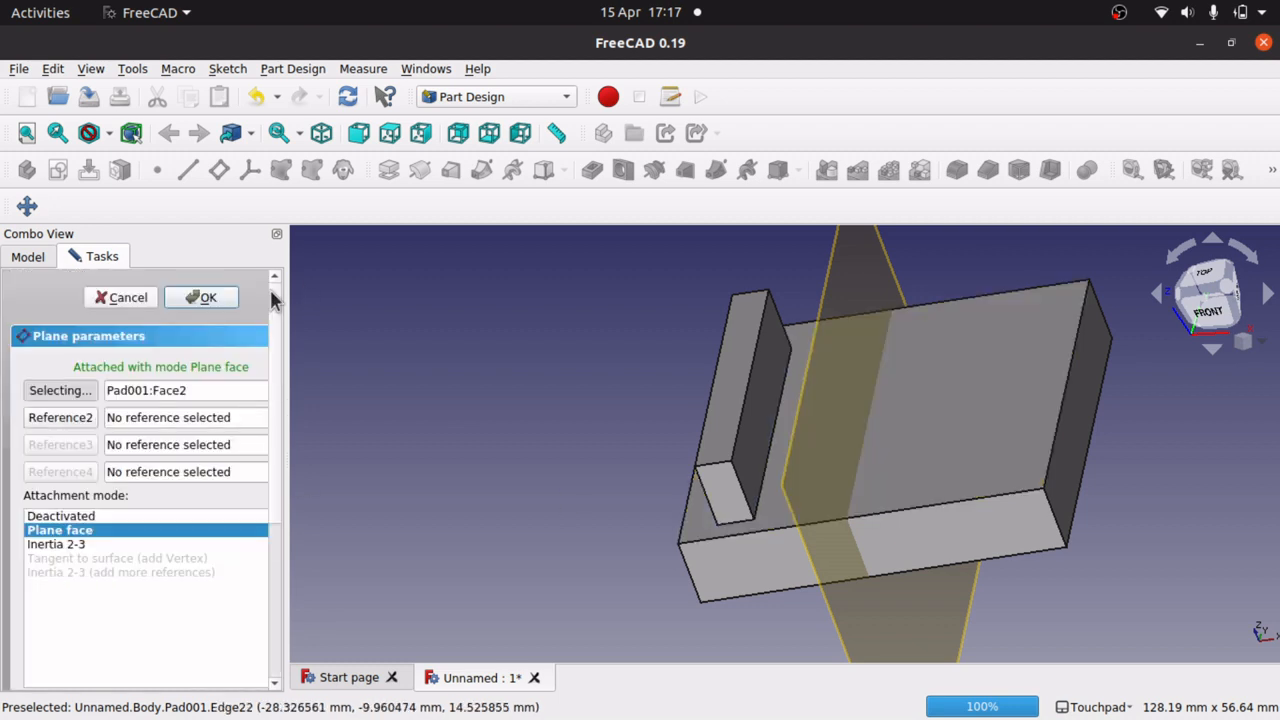
{"action": "left_click", "coordinate": [182, 298]}
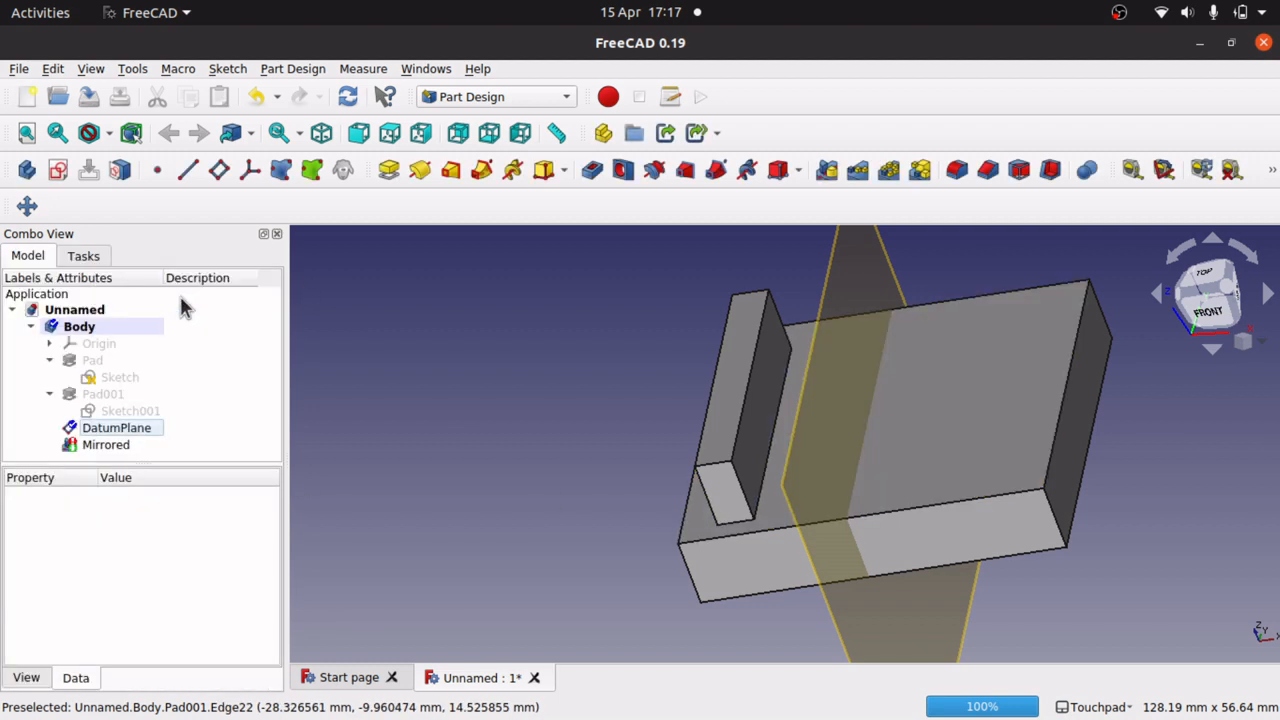
Refresh the model to update the mirrored bar and inspect both bars around the datum plane from several angles.
{"action": "left_click", "coordinate": [53, 69]}
{"action": "left_click", "coordinate": [74, 226]}
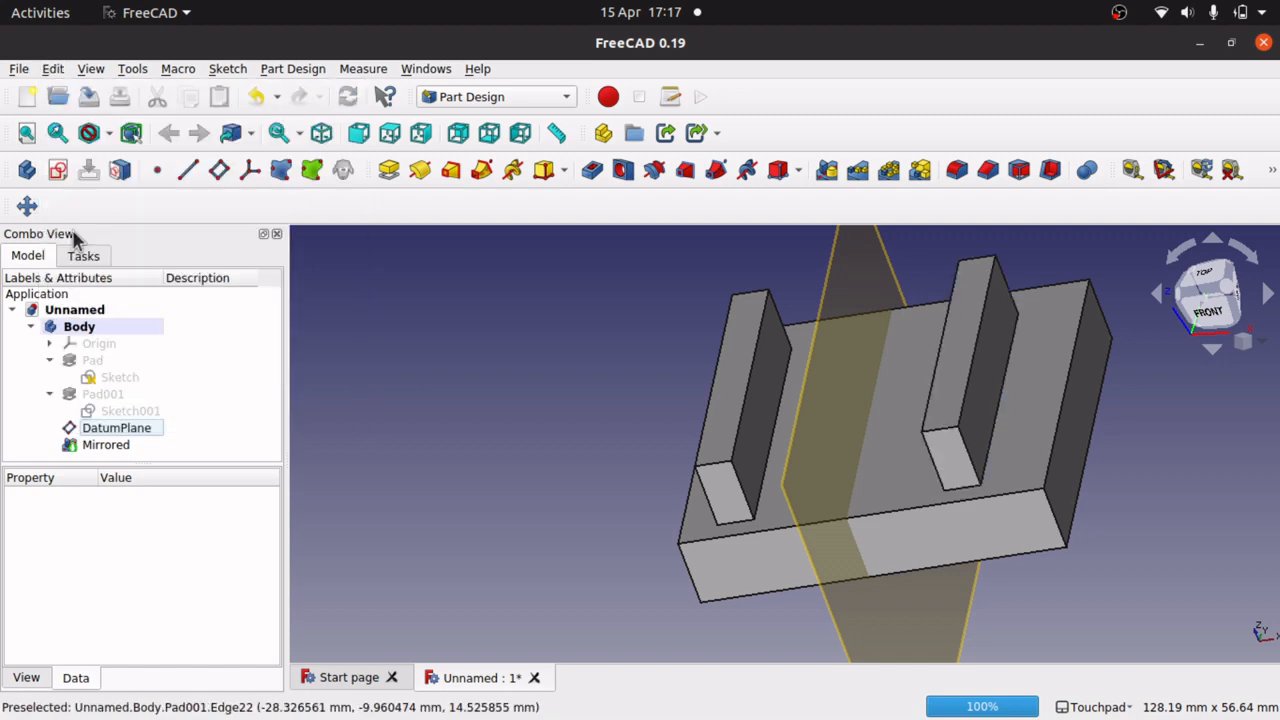
{"action": "mouse_move", "coordinate": [866, 408]}
{"action": "left_mouse_down", "text": "alt"}
{"action": "mouse_move", "coordinate": [917, 497]}
{"action": "mouse_move", "coordinate": [887, 410]}
{"action": "left_mouse_up", "text": "alt"}
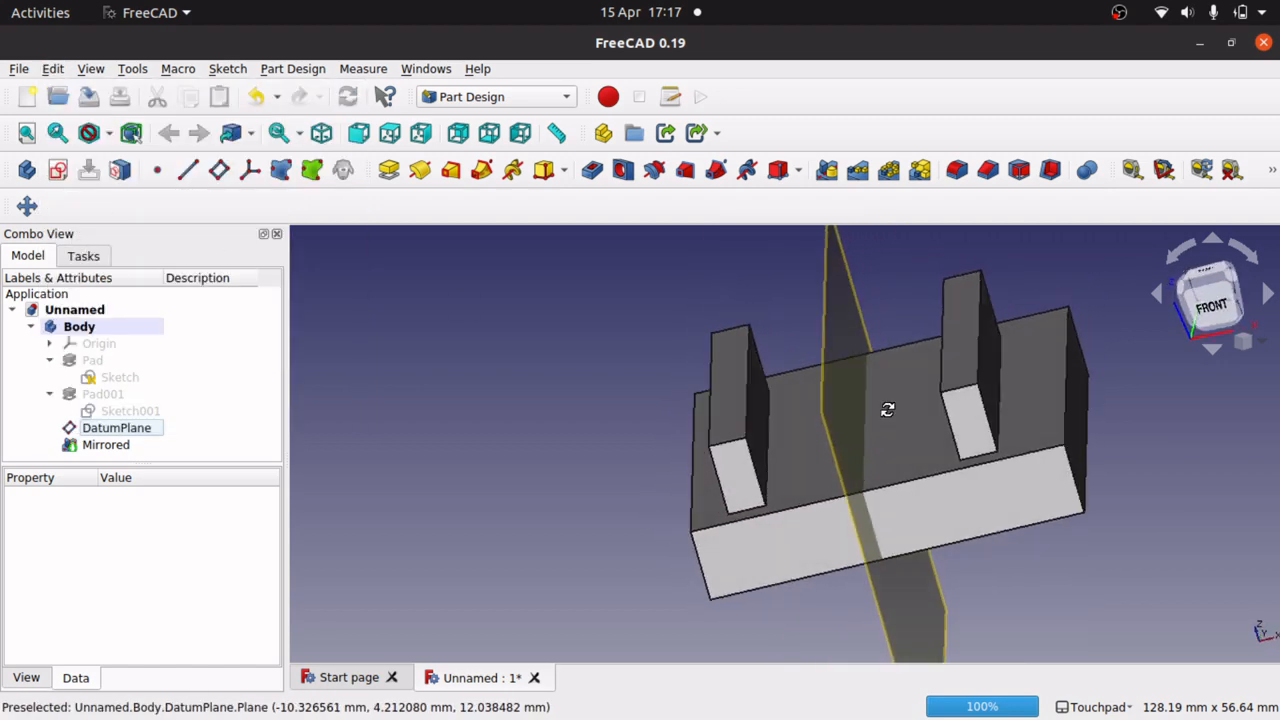
{"action": "left_click_drag", "start_coordinate": [887, 410], "coordinate": [475, 446], "text": "alt"}
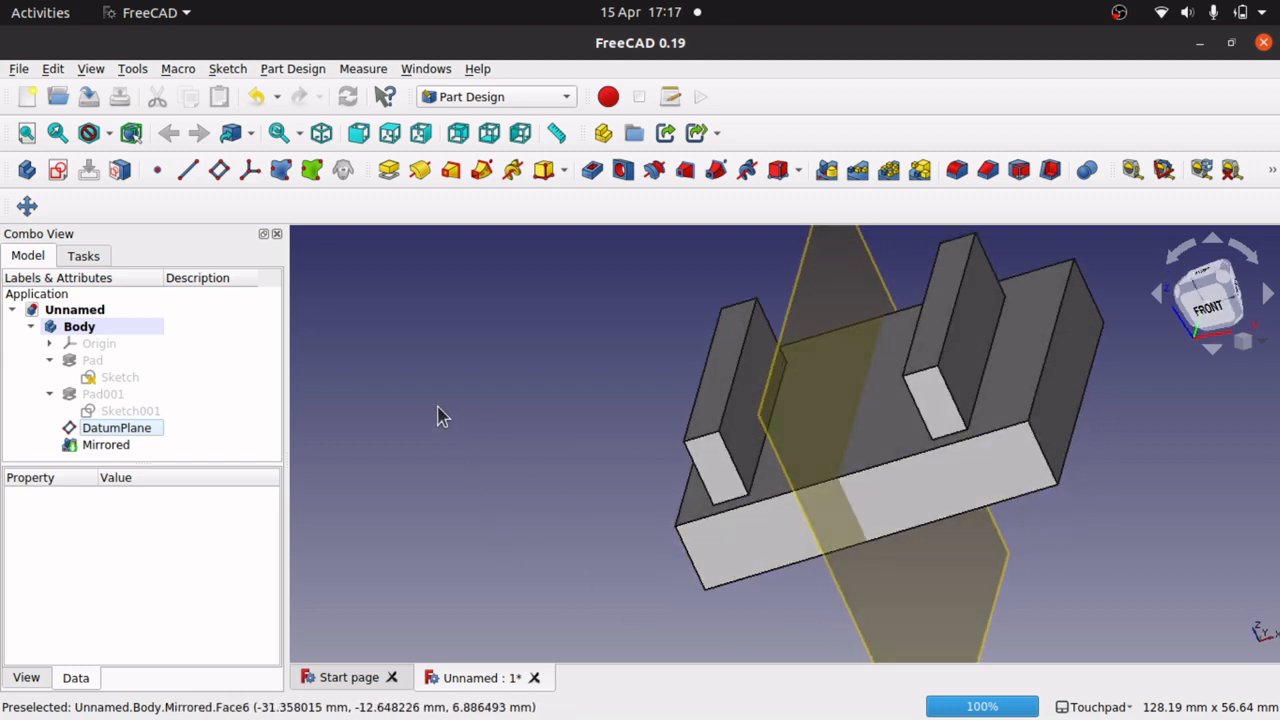
{"action": "left_click_drag", "start_coordinate": [523, 405], "coordinate": [609, 337], "text": "alt"}
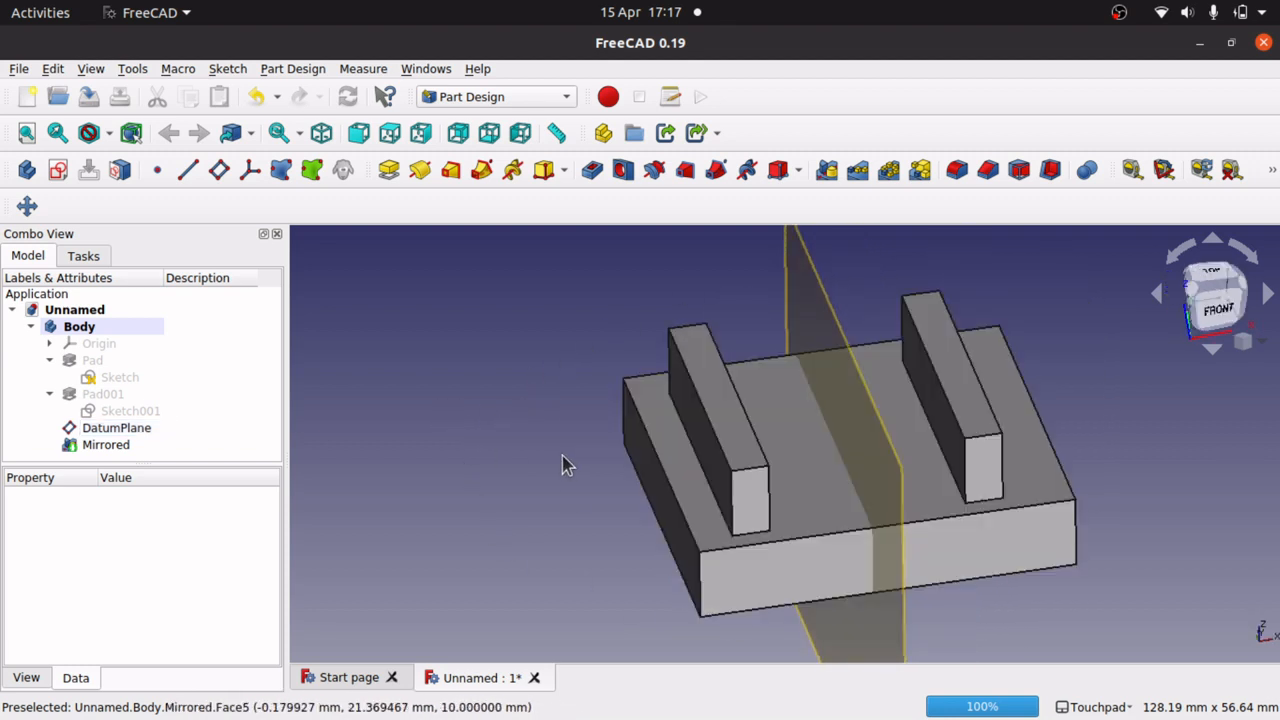
Switch to the Part workbench to view the model there and return to the Part Design workbench.
{"action": "left_click", "coordinate": [444, 96]}
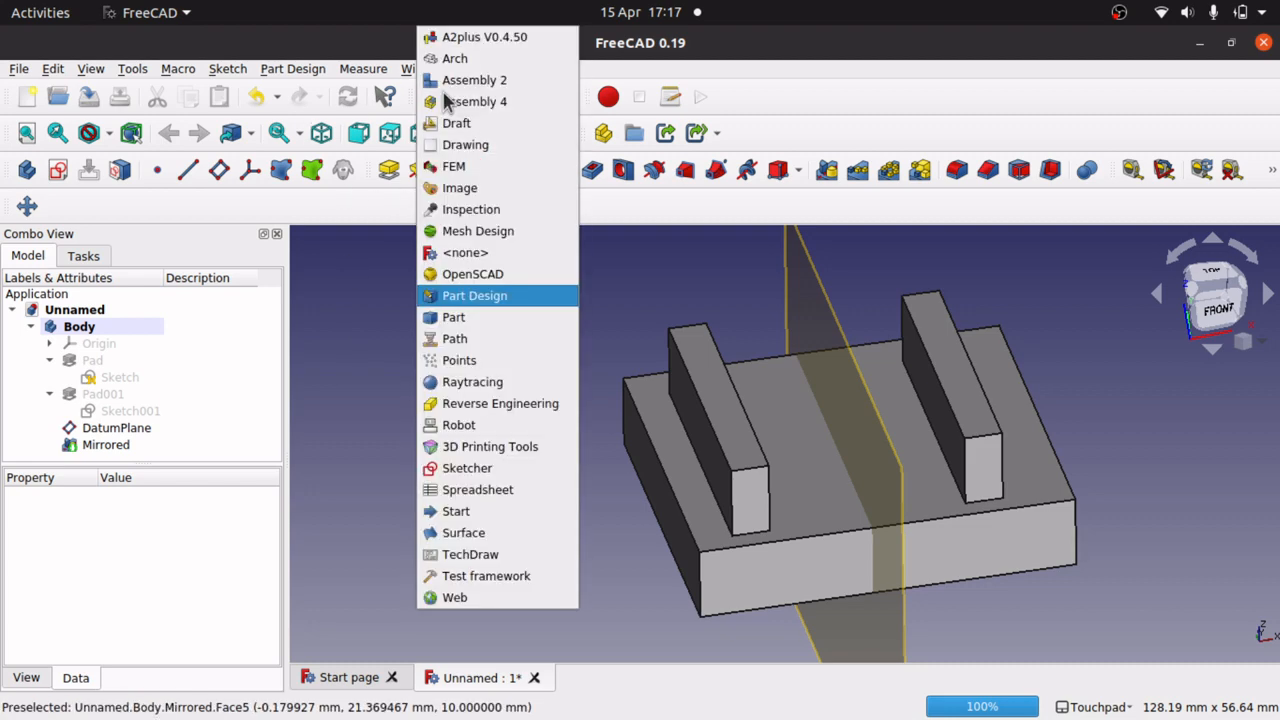
{"action": "left_click", "coordinate": [466, 320]}
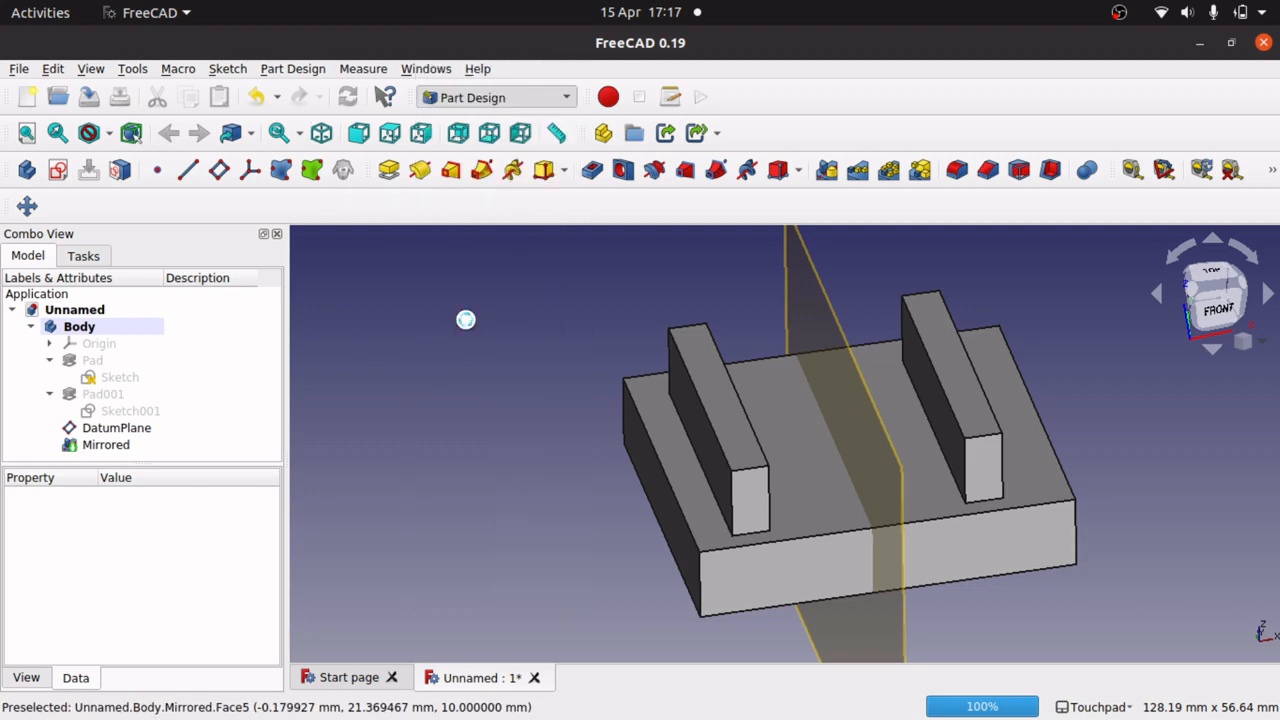
{"action": "left_click_drag", "start_coordinate": [488, 460], "coordinate": [594, 460], "text": "alt"}
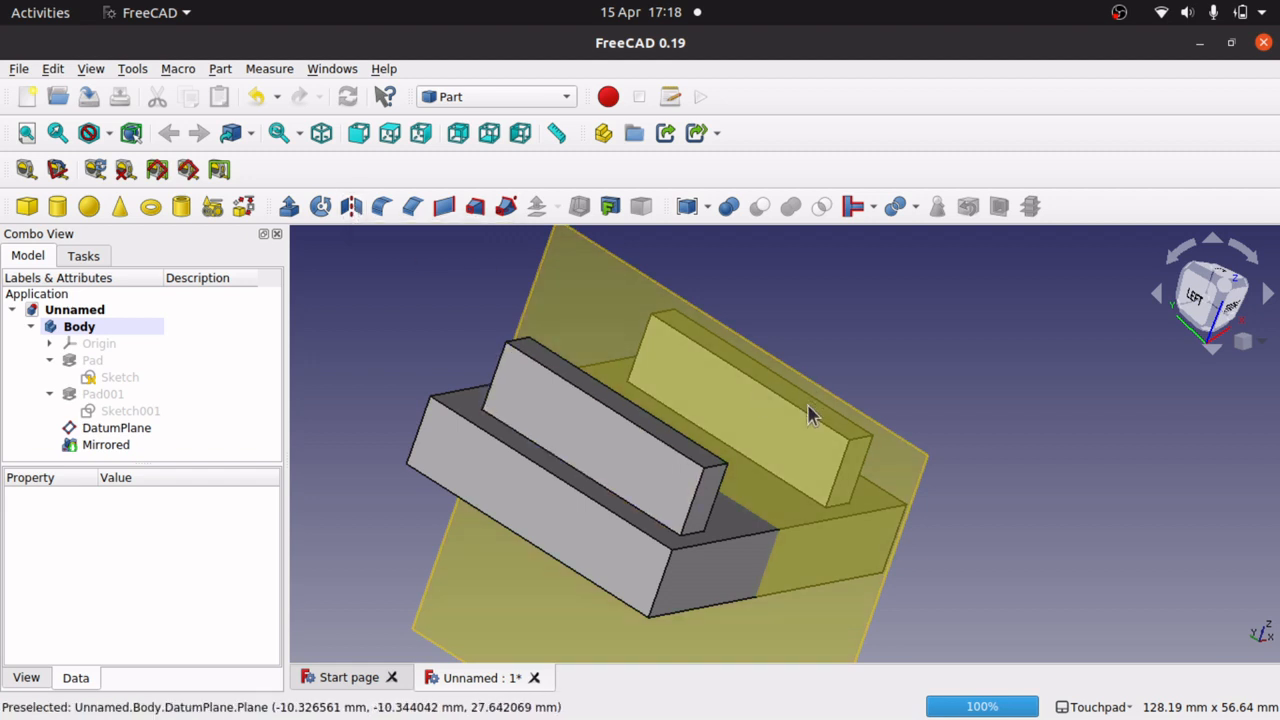
{"action": "left_click_drag", "start_coordinate": [396, 330], "coordinate": [370, 318], "text": "alt"}
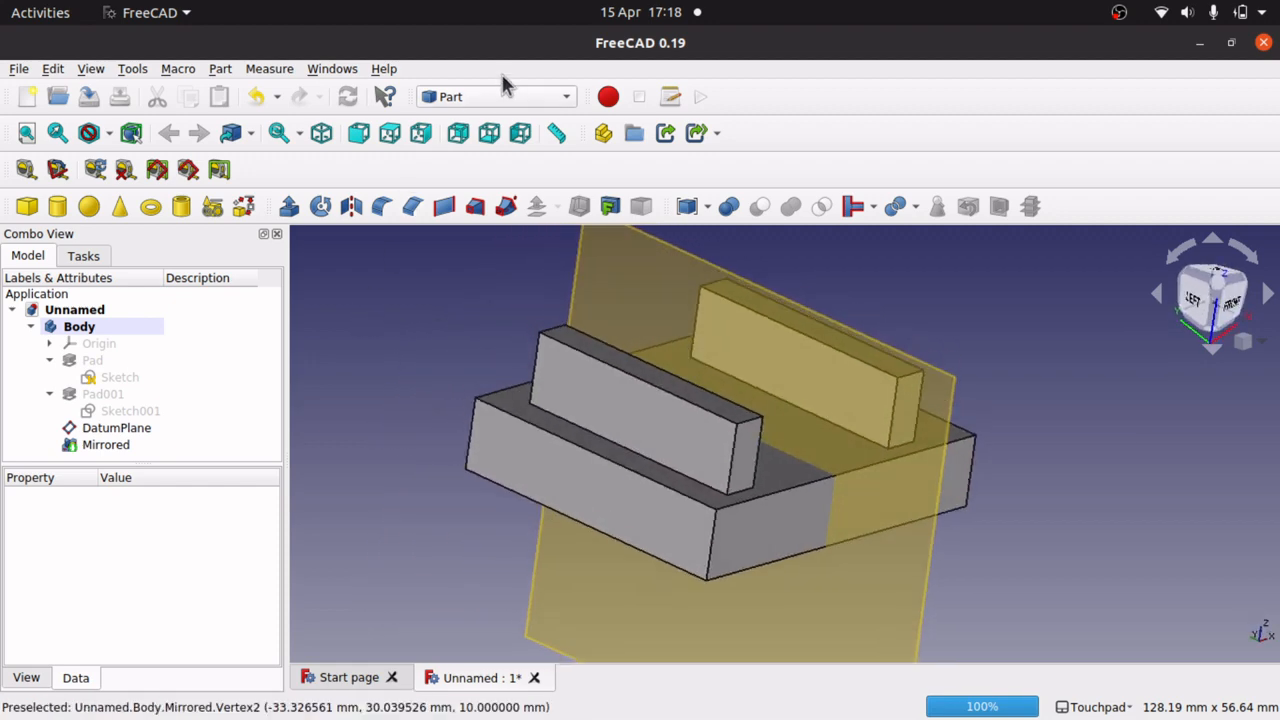
{"action": "left_click", "coordinate": [499, 99]}
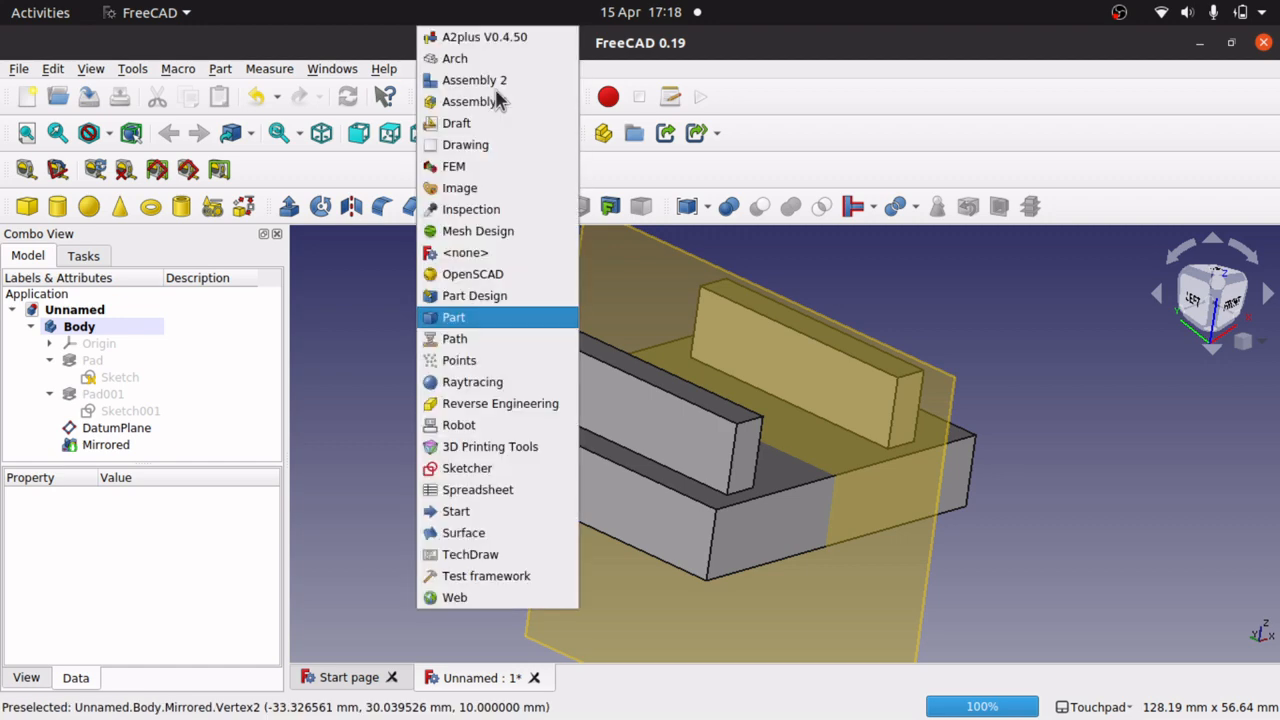
{"action": "left_click", "coordinate": [503, 298]}
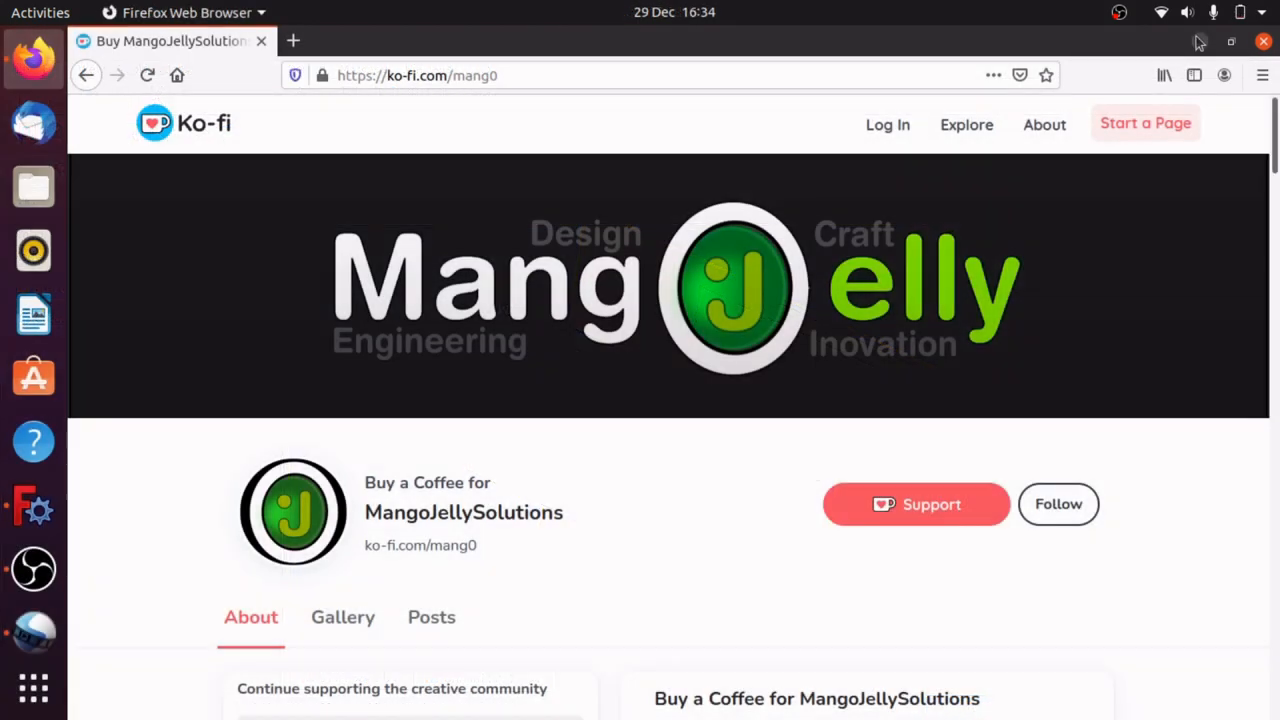